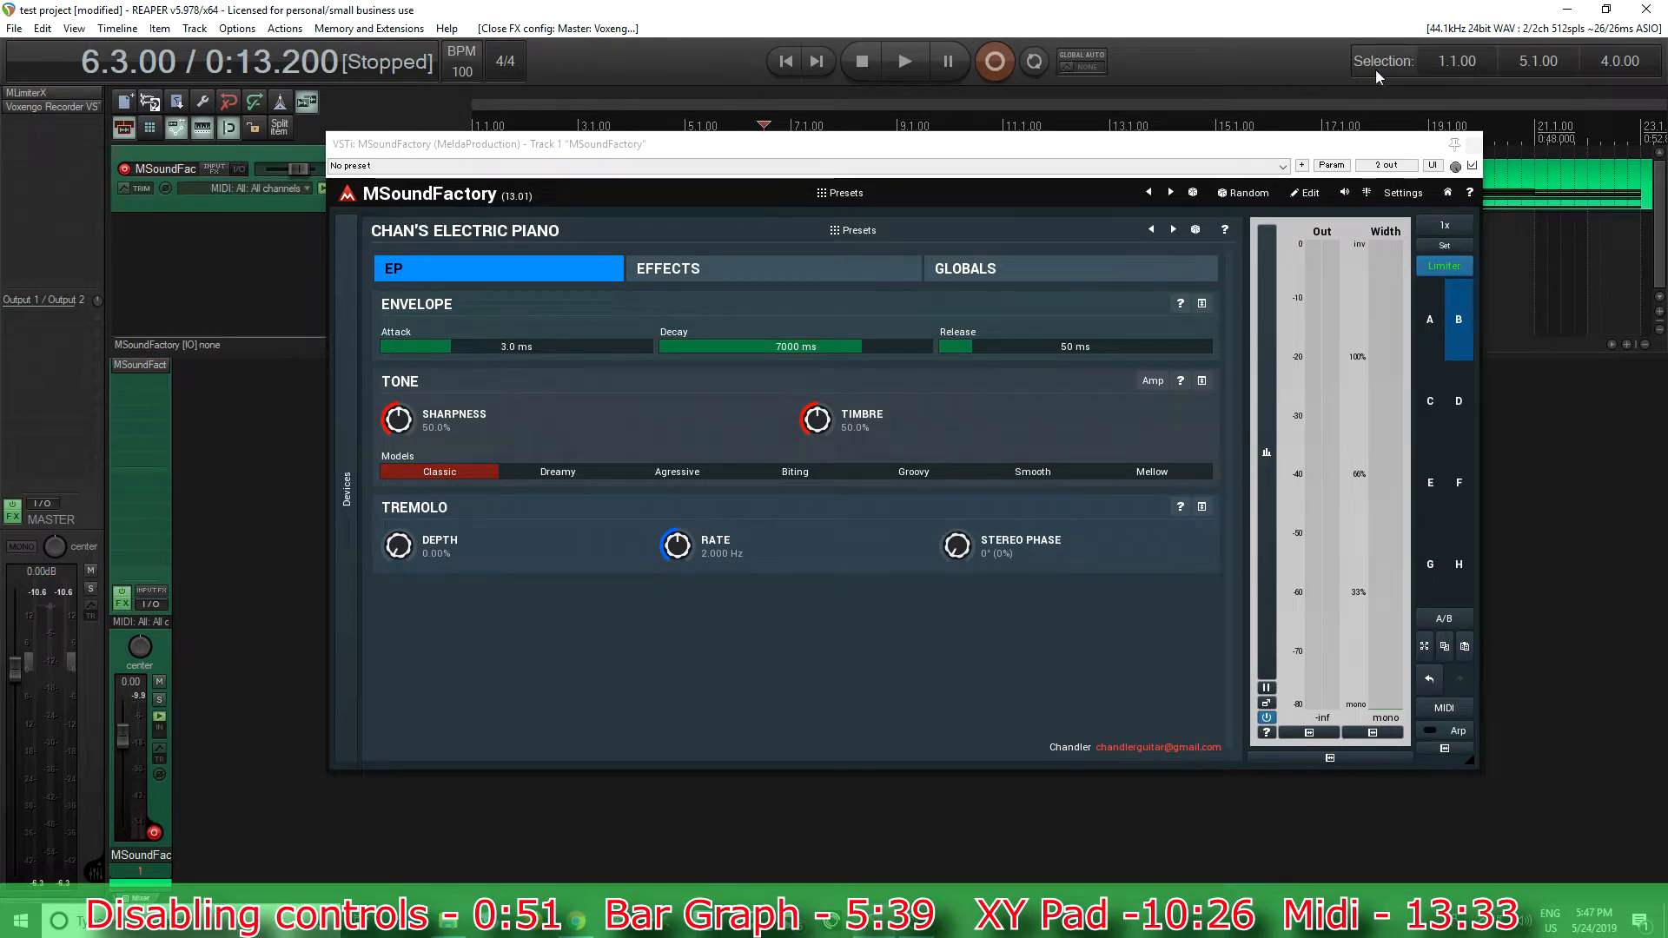
# View the device's edit screen briefly and return to the Chan's Electric Piano easy screen.
pyautogui.click(1314, 196)
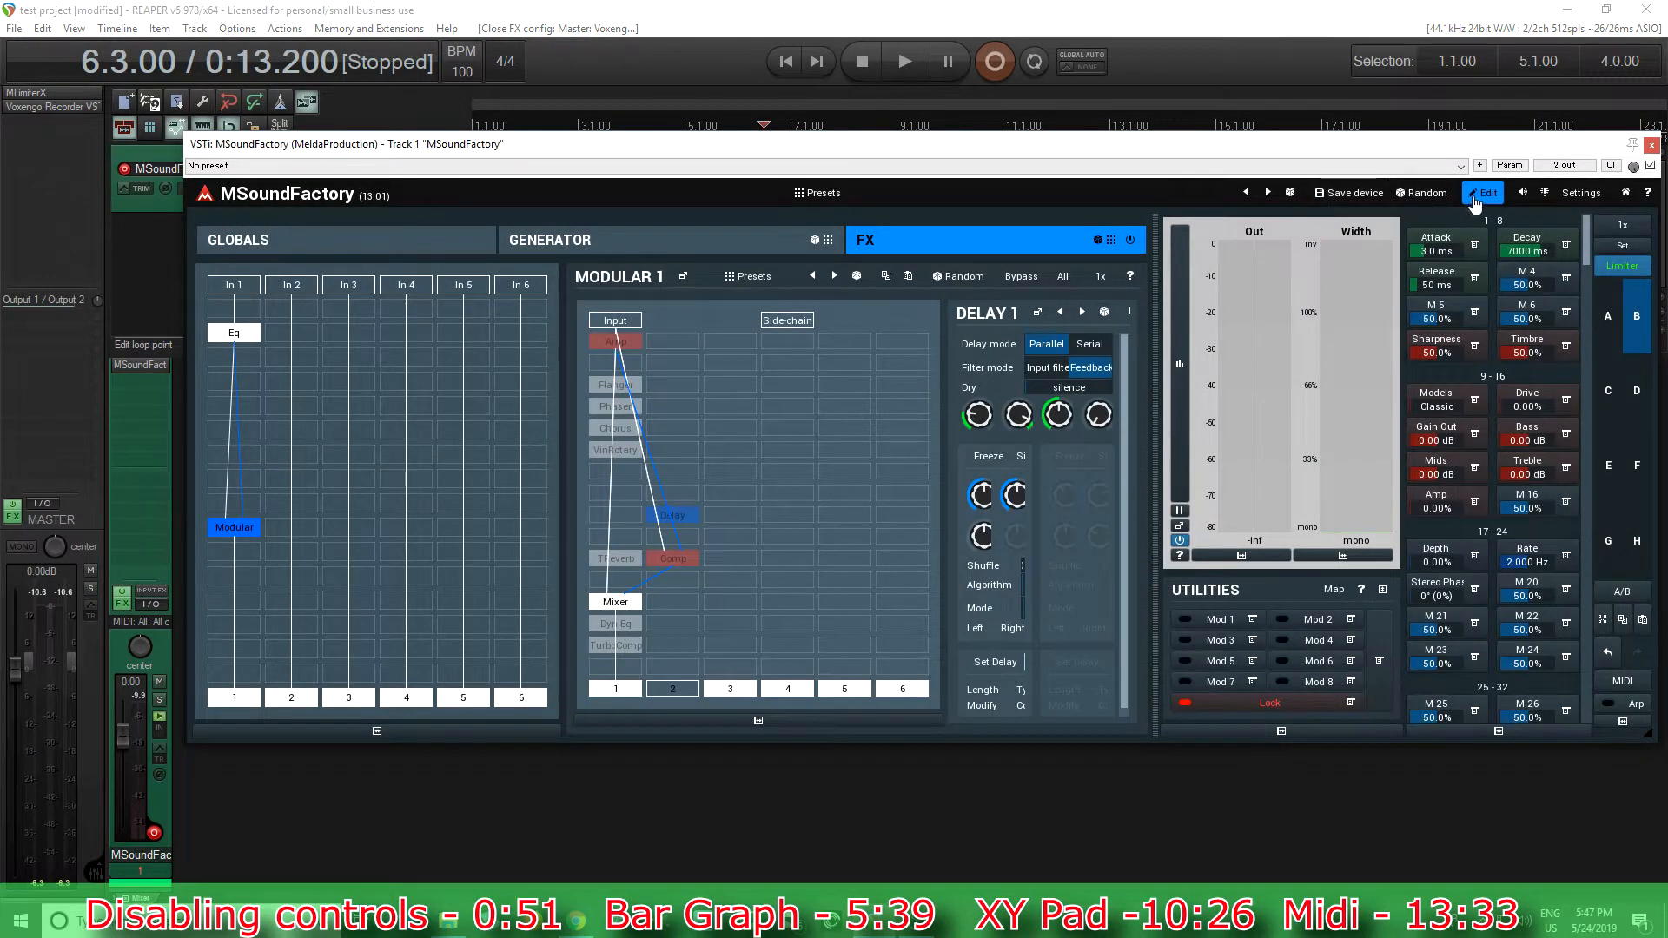
pyautogui.click(1482, 193)
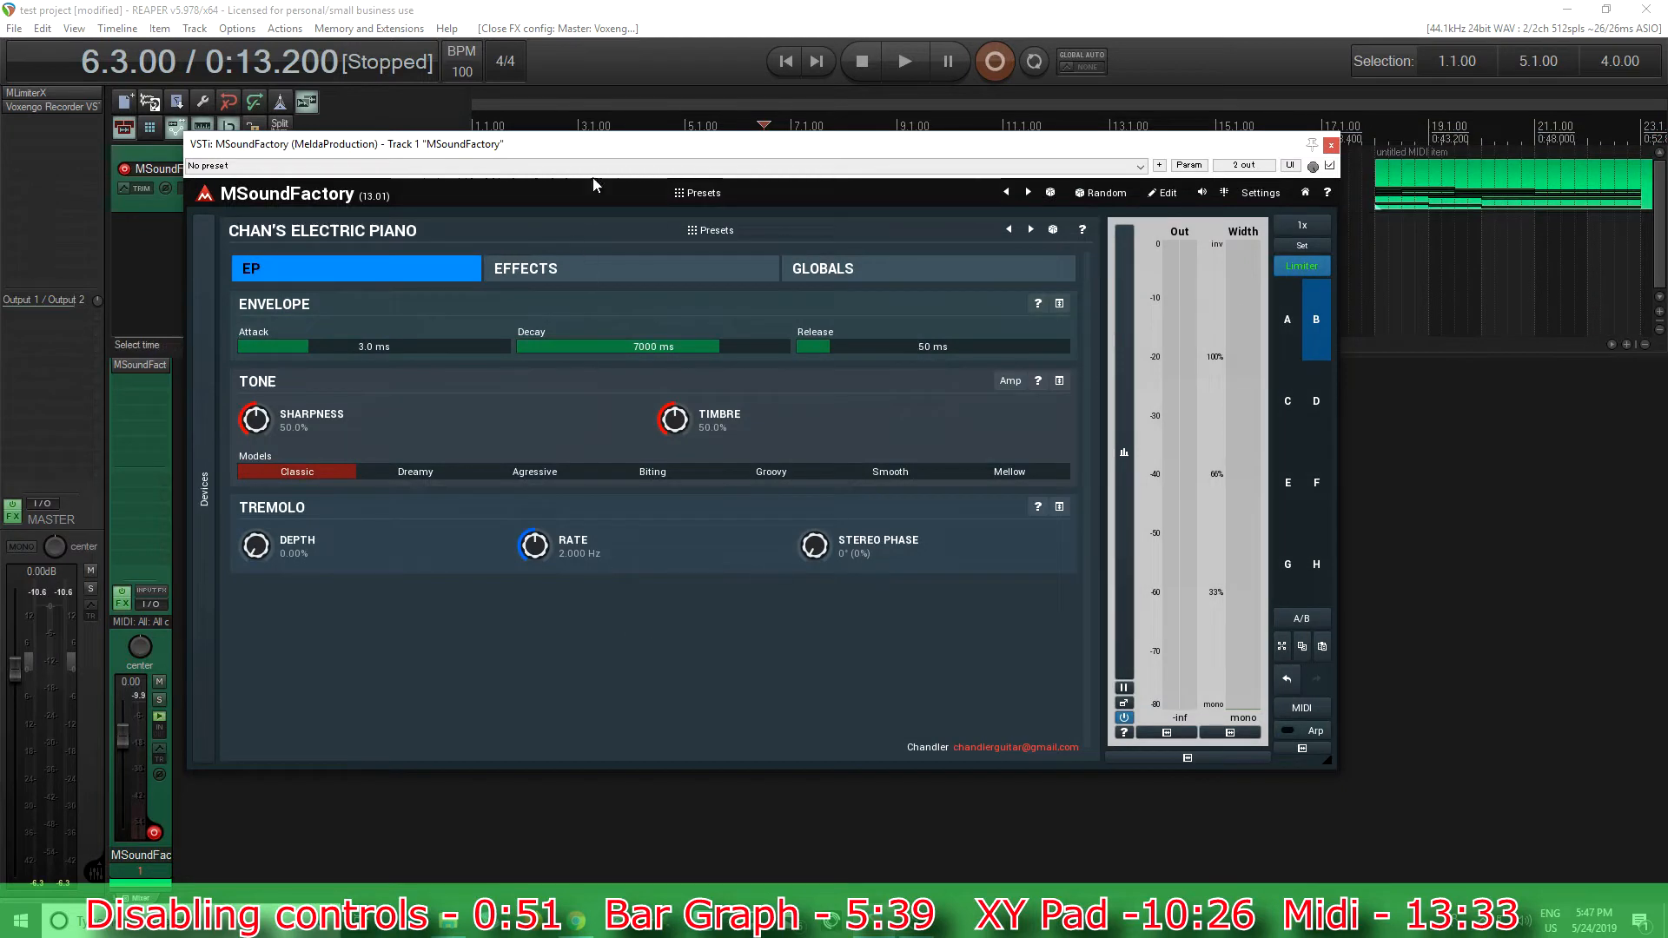
pyautogui.moveTo(596, 156); pyautogui.dragTo(665, 157)
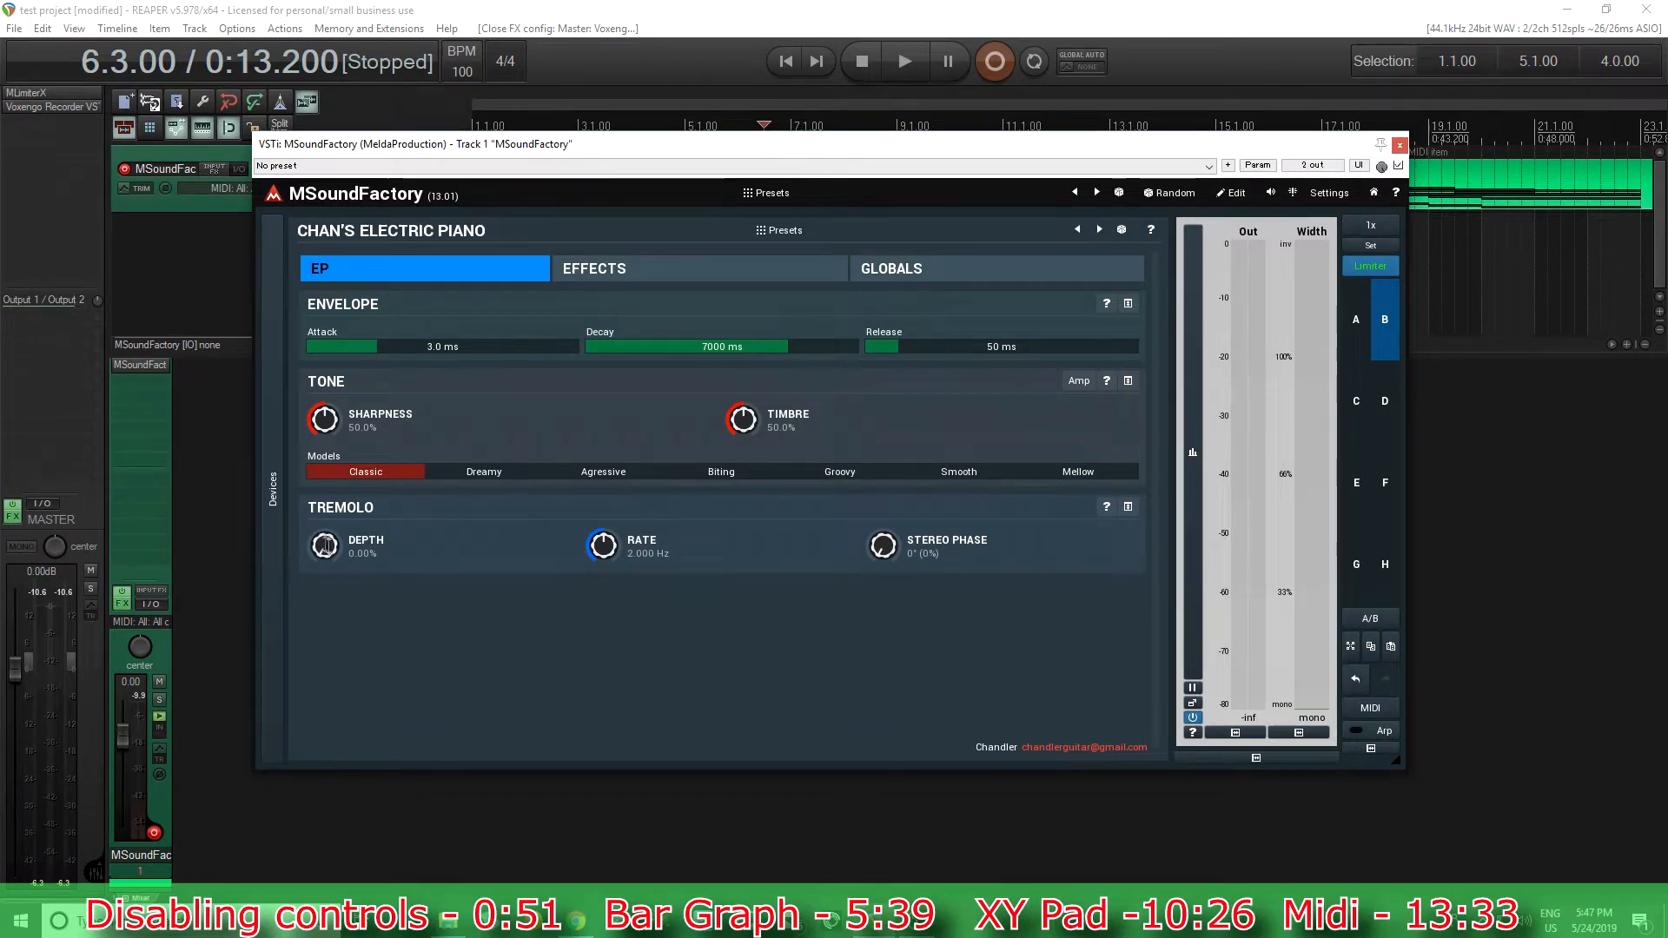
# Open the tremolo Depth multiparameter's settings, inspect its Generator - Tremolo 1 - Bypass parameter, and shrink and reposition the settings window.
pyautogui.rightClick(324, 544)
pyautogui.moveTo(506, 154); pyautogui.dragTo(787, 154)
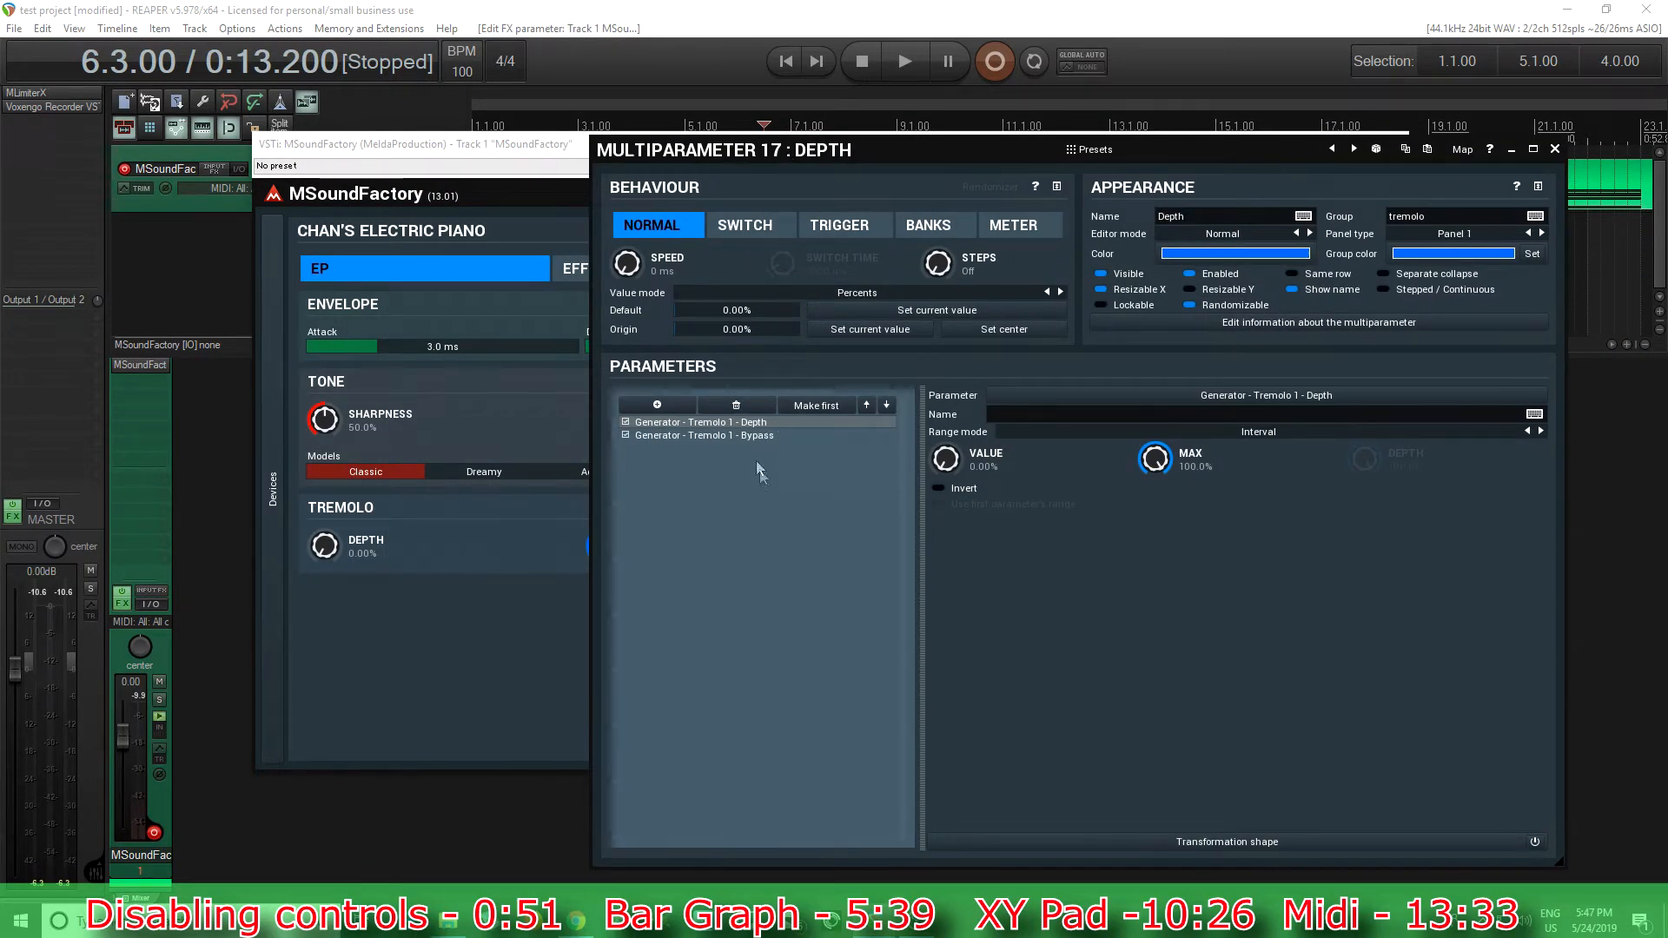
pyautogui.click(756, 436)
pyautogui.moveTo(734, 157); pyautogui.dragTo(795, 149)
pyautogui.moveTo(1624, 860); pyautogui.dragTo(1259, 664)
pyautogui.moveTo(770, 150); pyautogui.dragTo(847, 172)
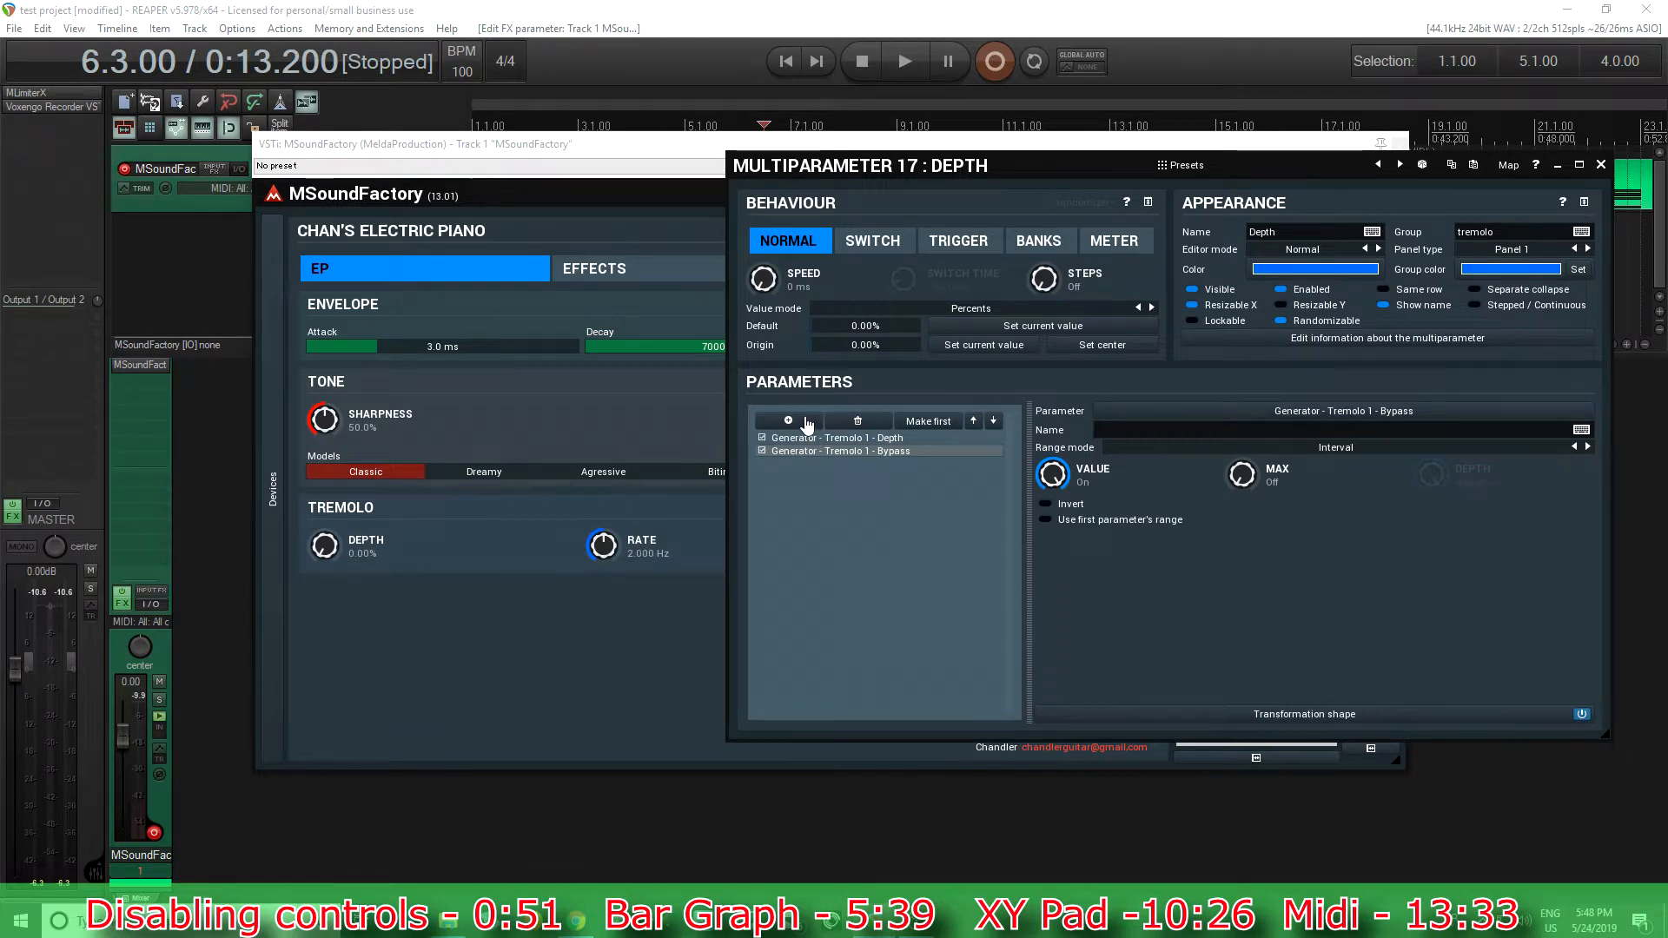
# Add MultiParameters - Param 17 - Enabled to the Depth multiparameter's parameter list and close its settings.
pyautogui.click(799, 425)
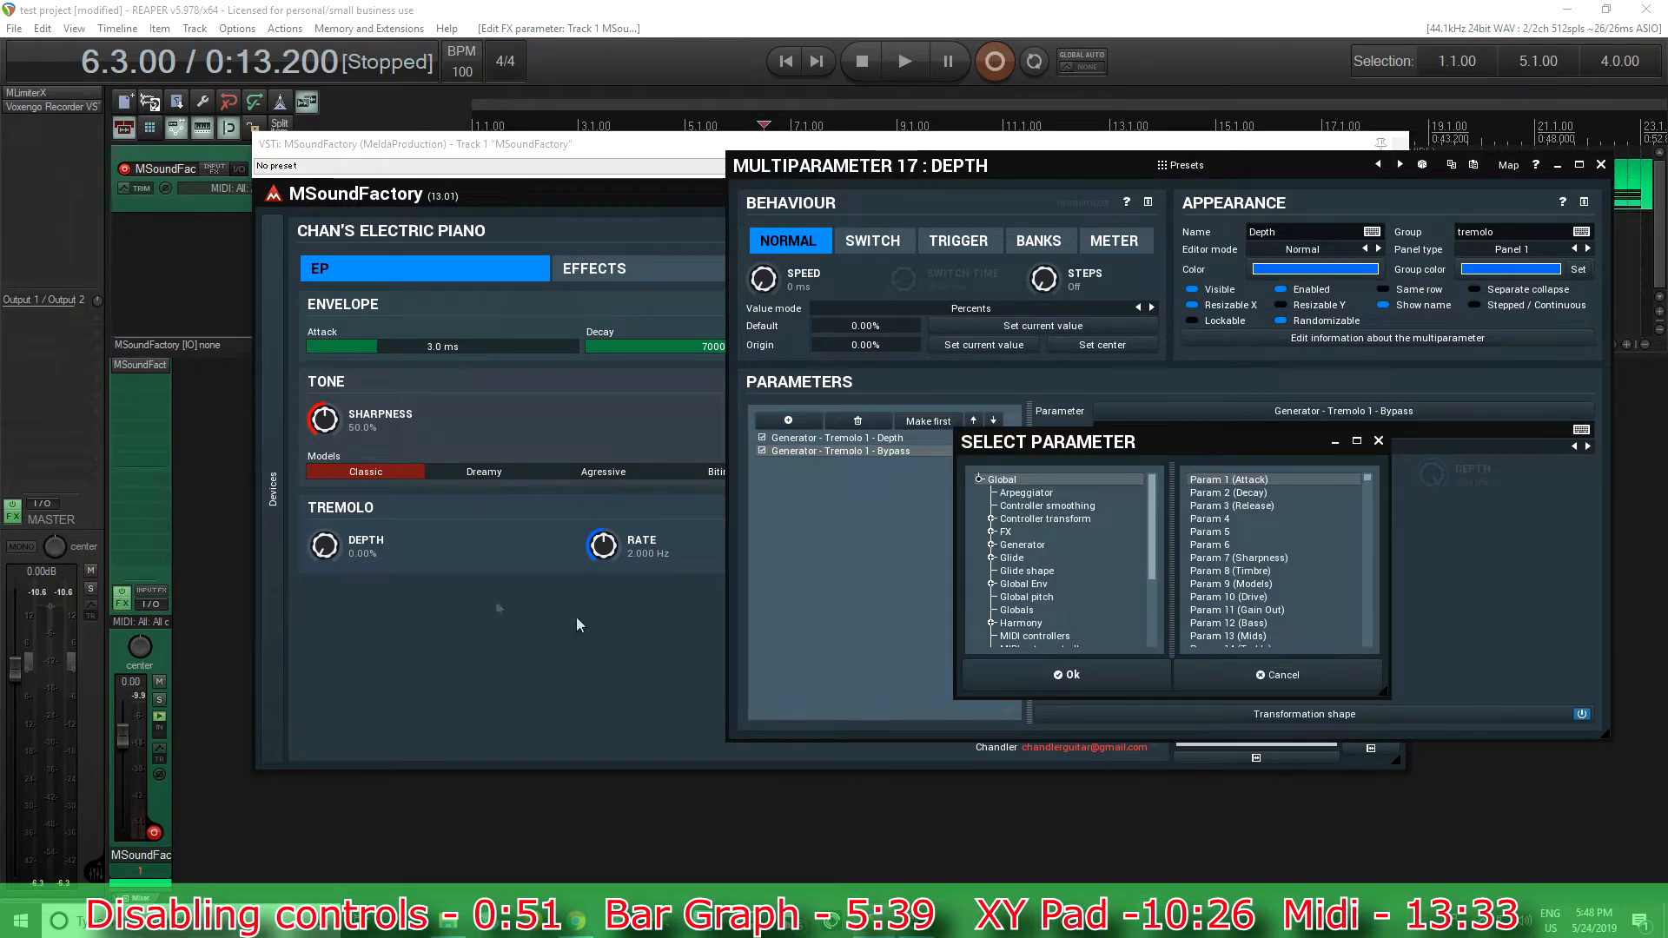
pyautogui.scroll(-3, 1025, 577)
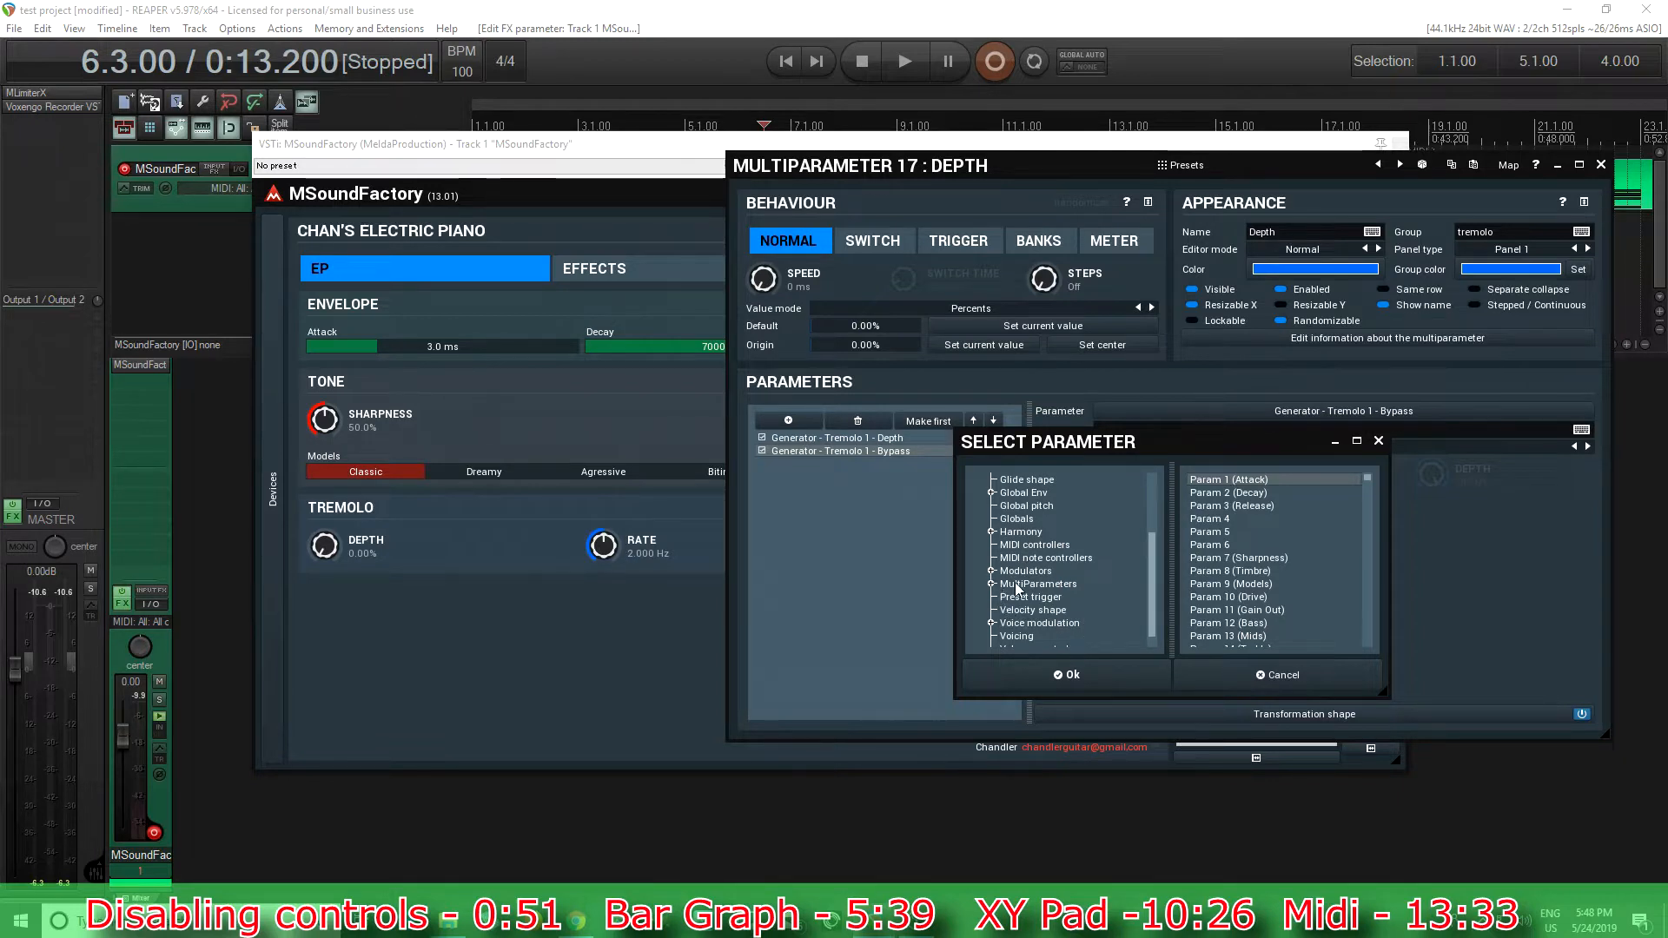
pyautogui.click(1018, 587)
pyautogui.scroll(-6, 1107, 628)
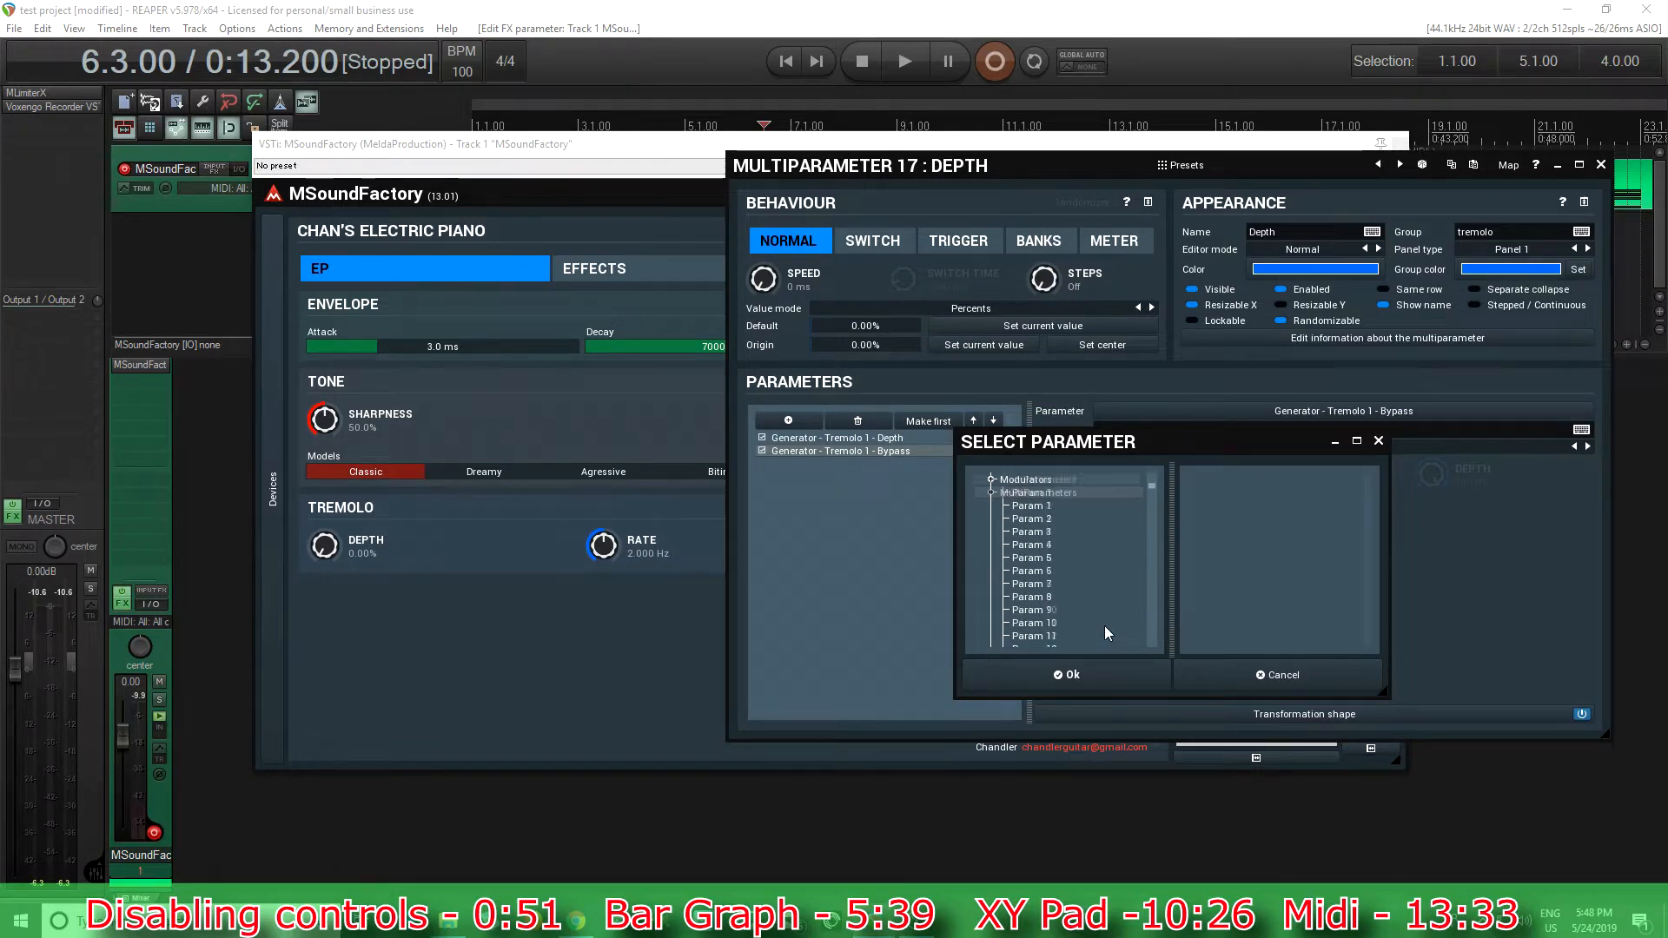
pyautogui.scroll(-1, 1095, 621)
pyautogui.click(1047, 583)
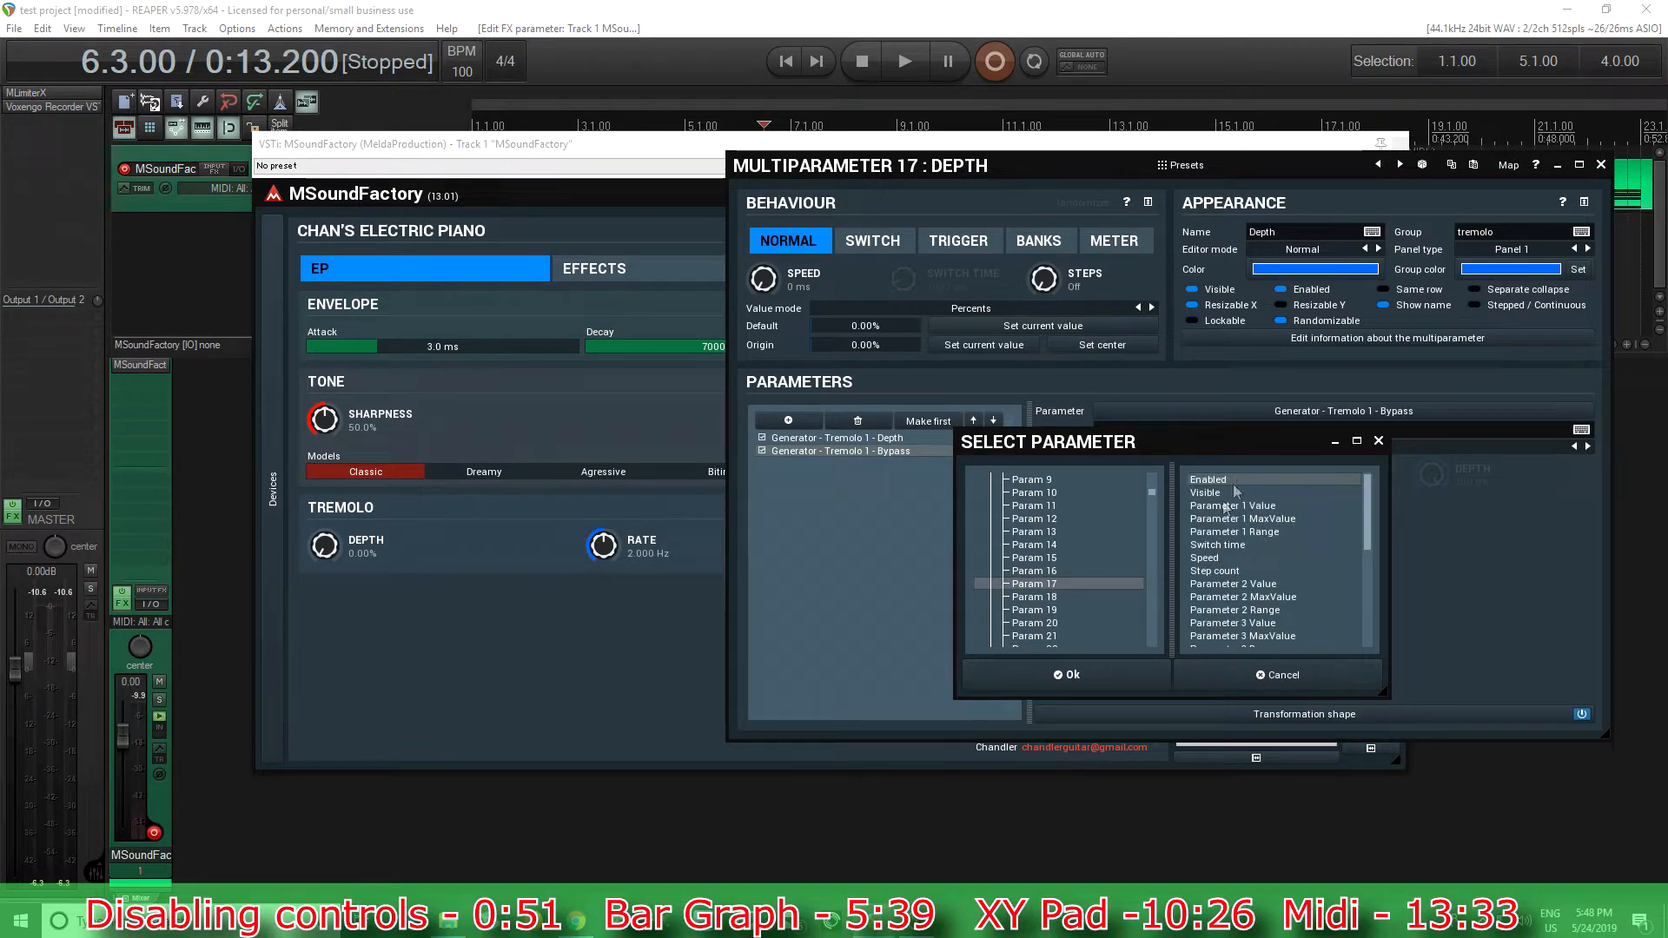
pyautogui.click(1107, 674)
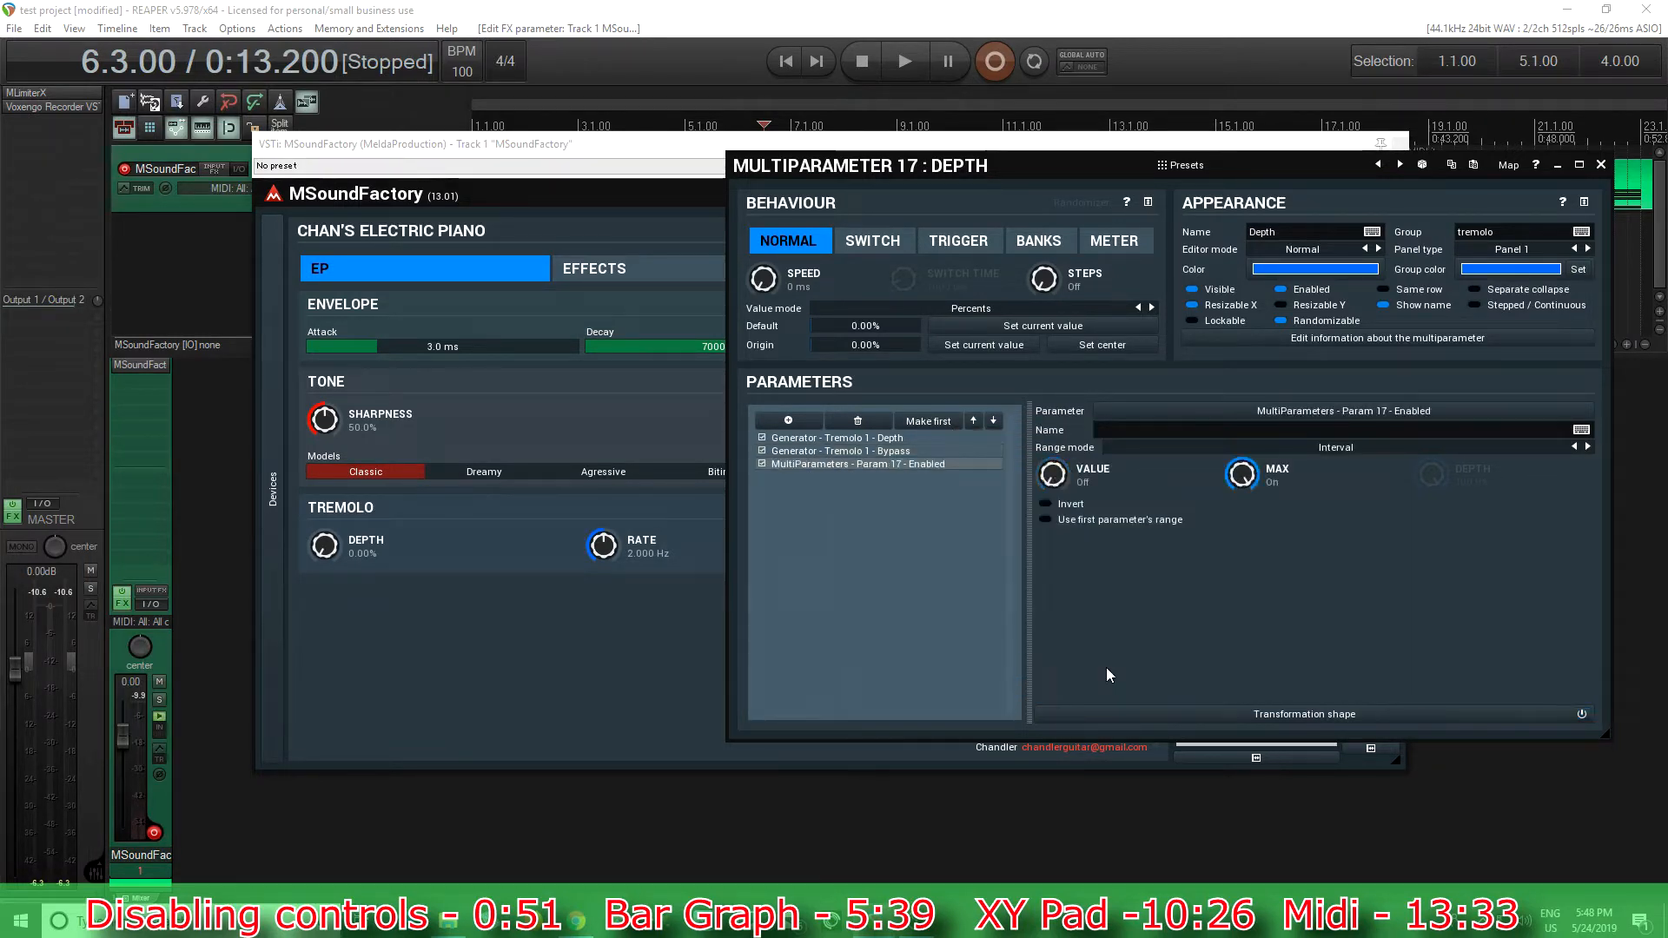
pyautogui.click(1601, 164)
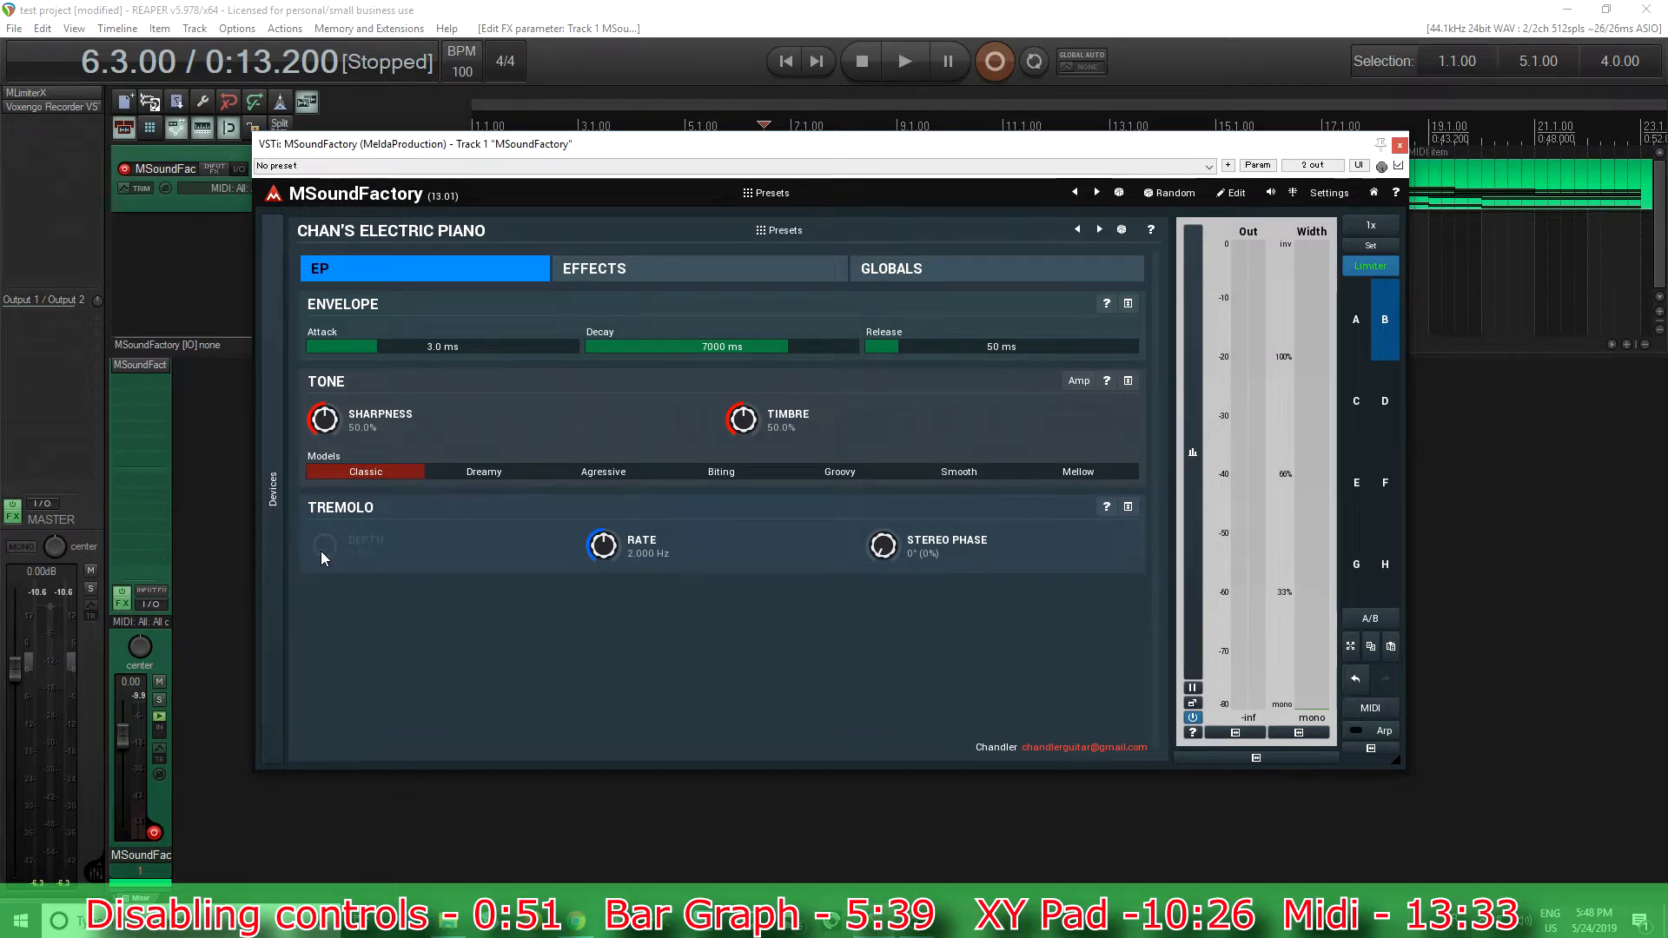
# Load the 808 device from the device browser, reload Chan's Electric Piano, and collapse the browser.
pyautogui.click(276, 495)
pyautogui.click(438, 532)
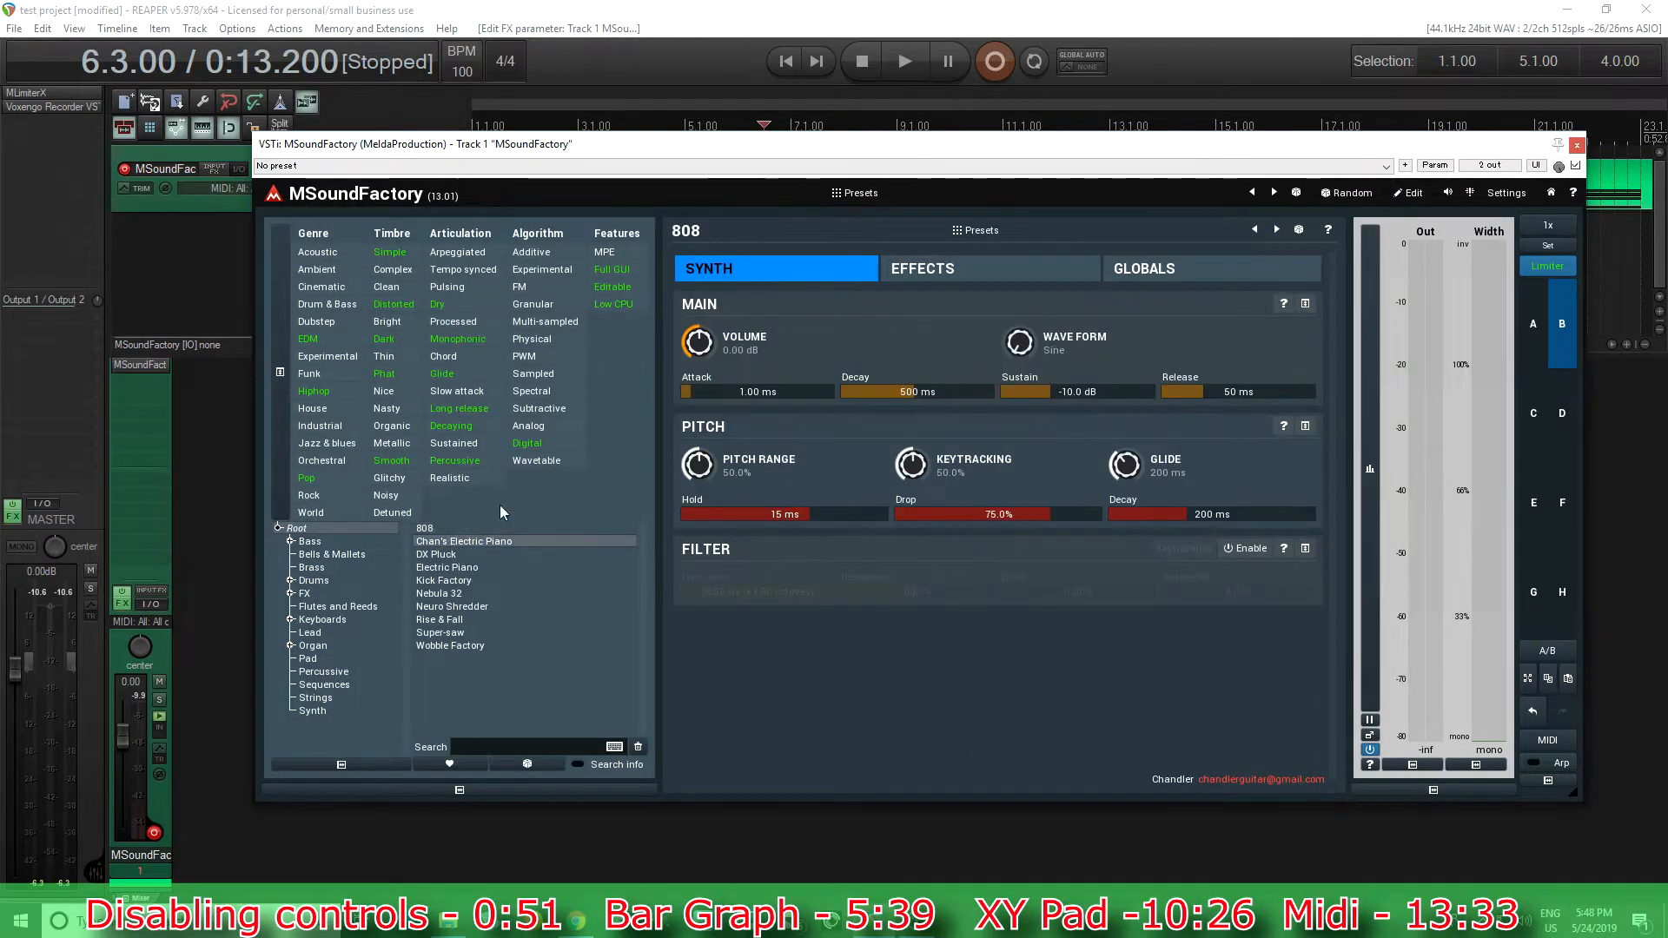
pyautogui.click(489, 792)
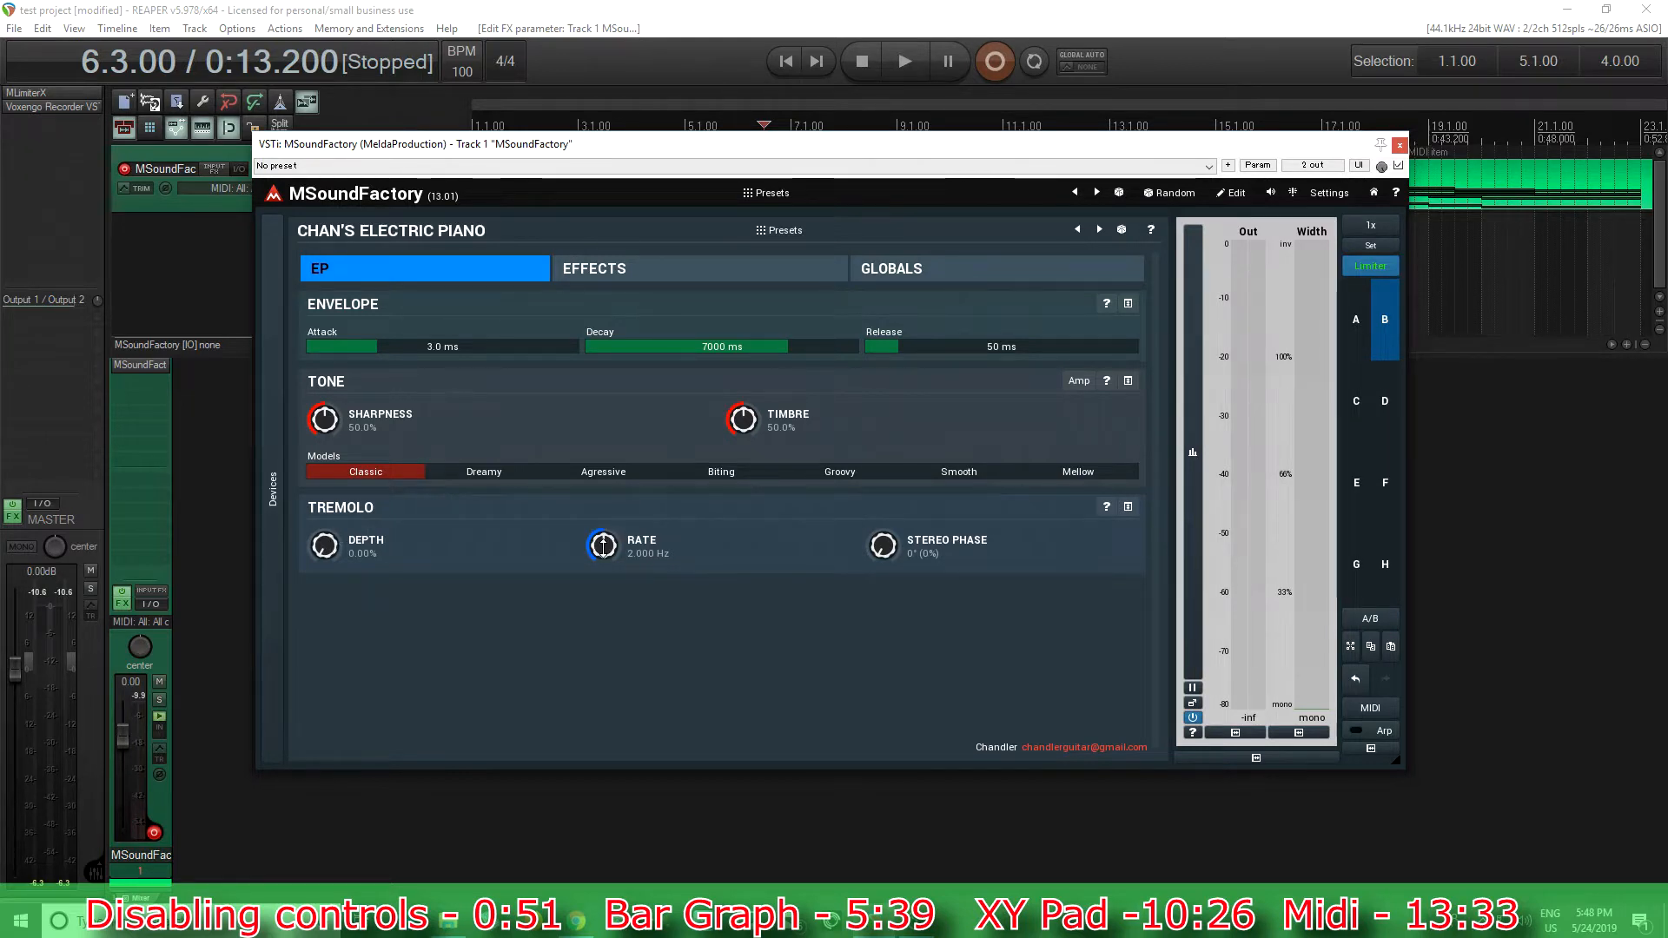
# Enable the Delay effect among the device's effects and turn off its Sync option.
pyautogui.click(644, 280)
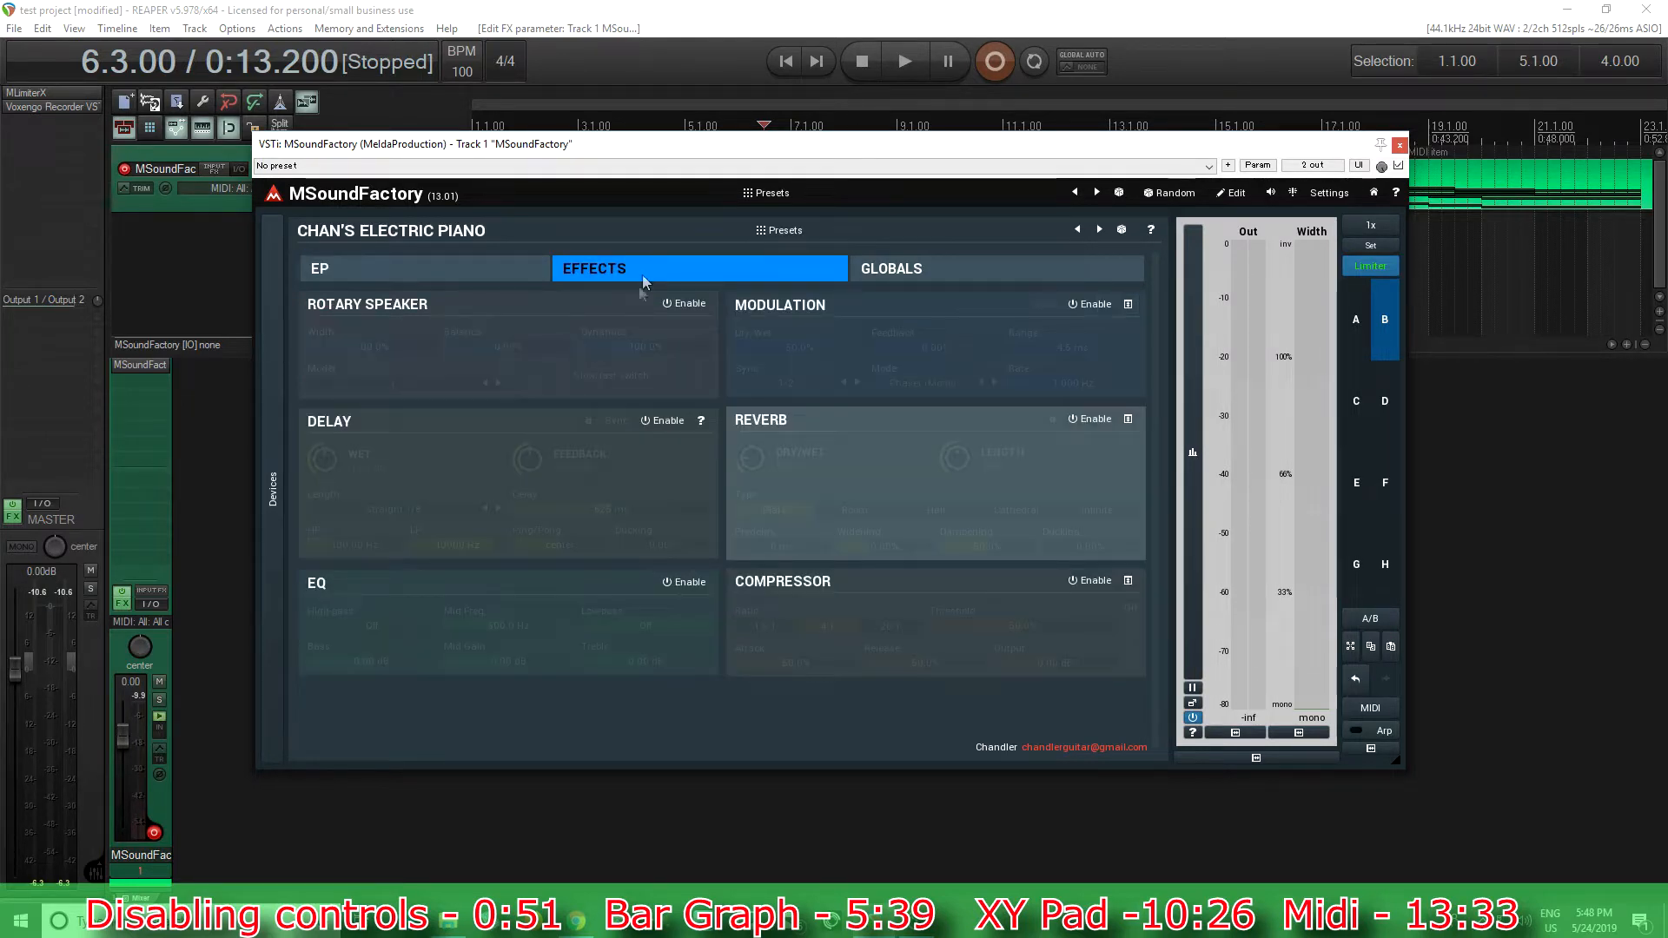
pyautogui.click(667, 428)
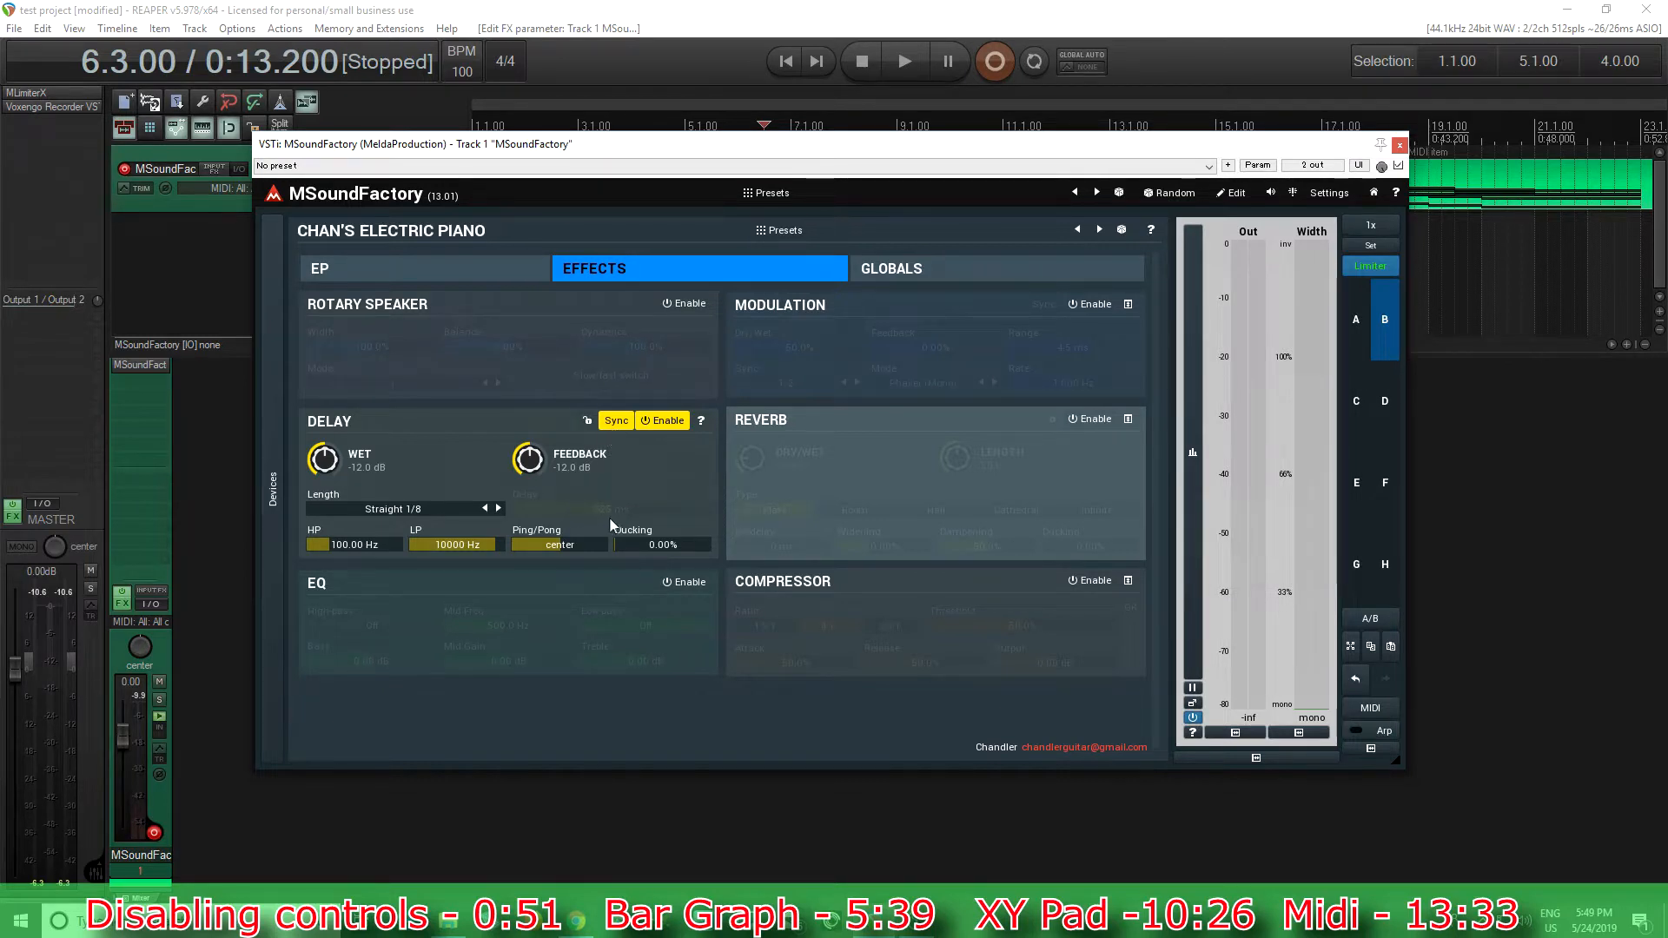
pyautogui.click(617, 424)
pyautogui.click(617, 424)
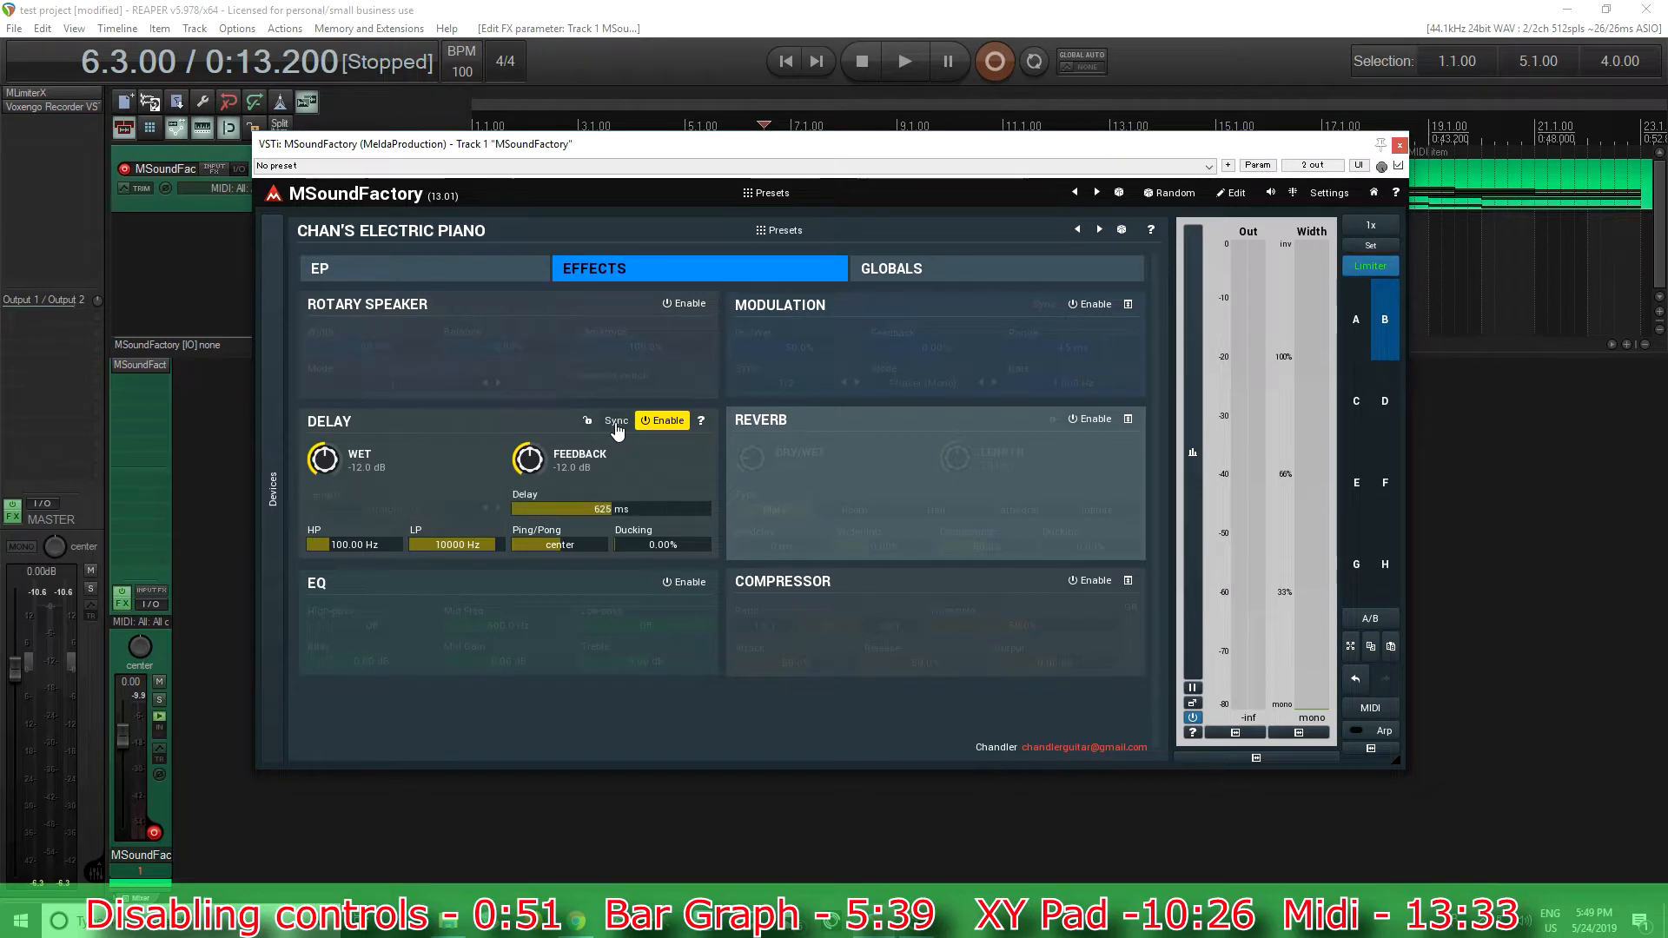
pyautogui.click(616, 424)
# Examine how the Delay's Sync multiparameter banks control the enabled states of Param 181 and Param 182.
pyautogui.rightClick(616, 424)
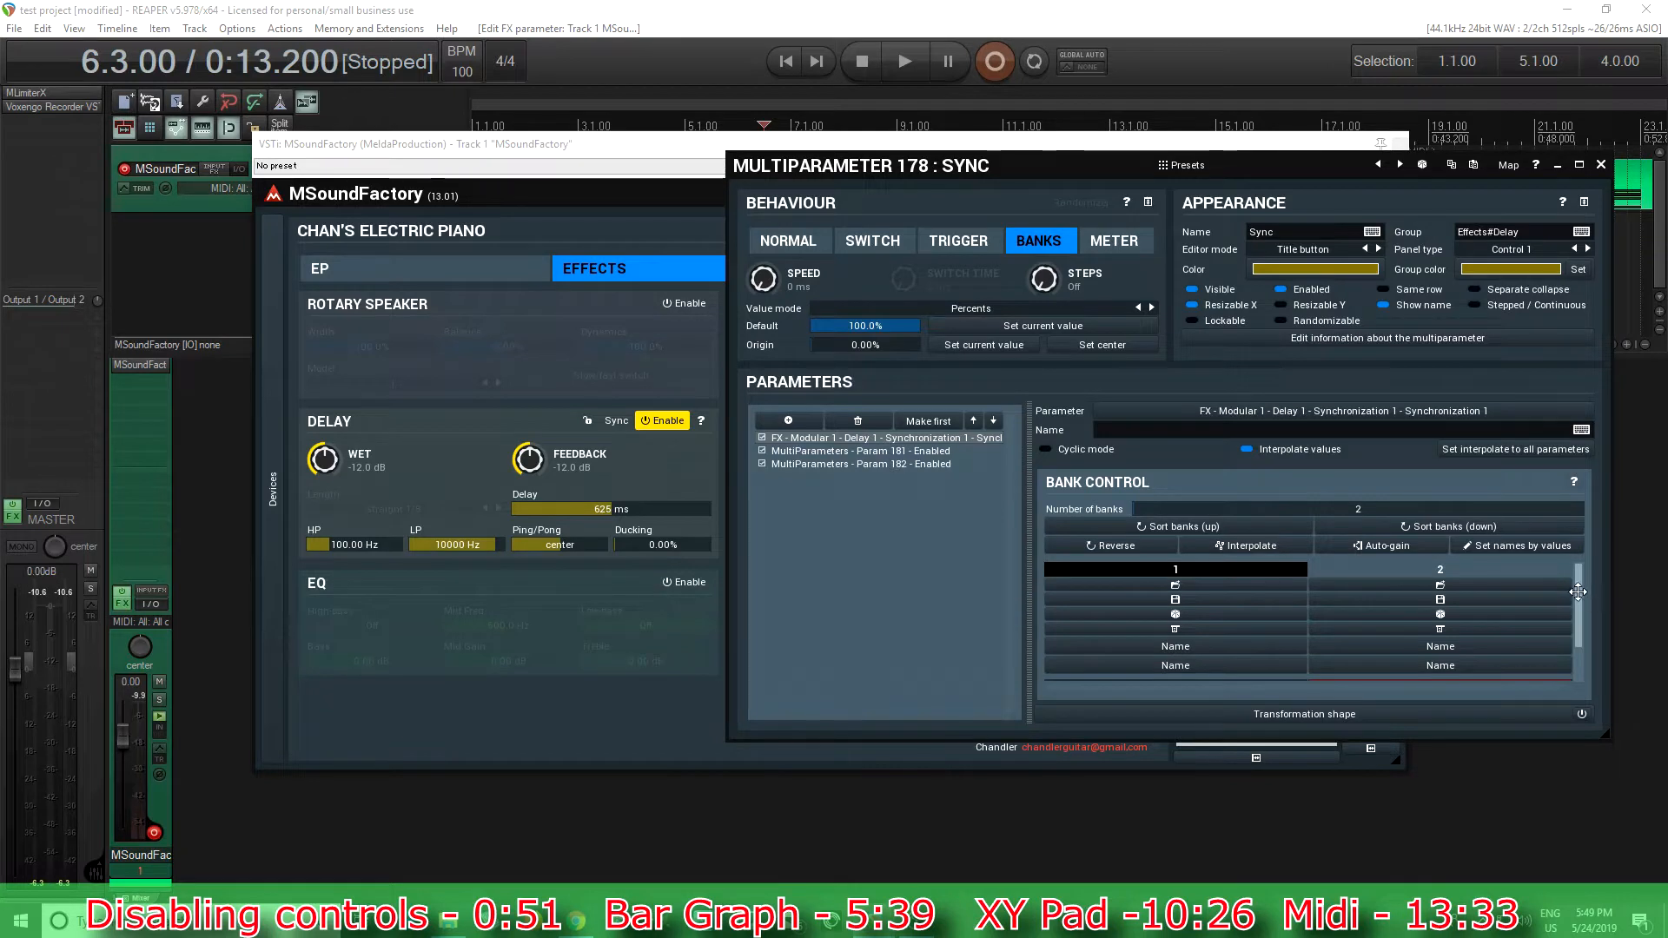
pyautogui.scroll(-2, 1578, 591)
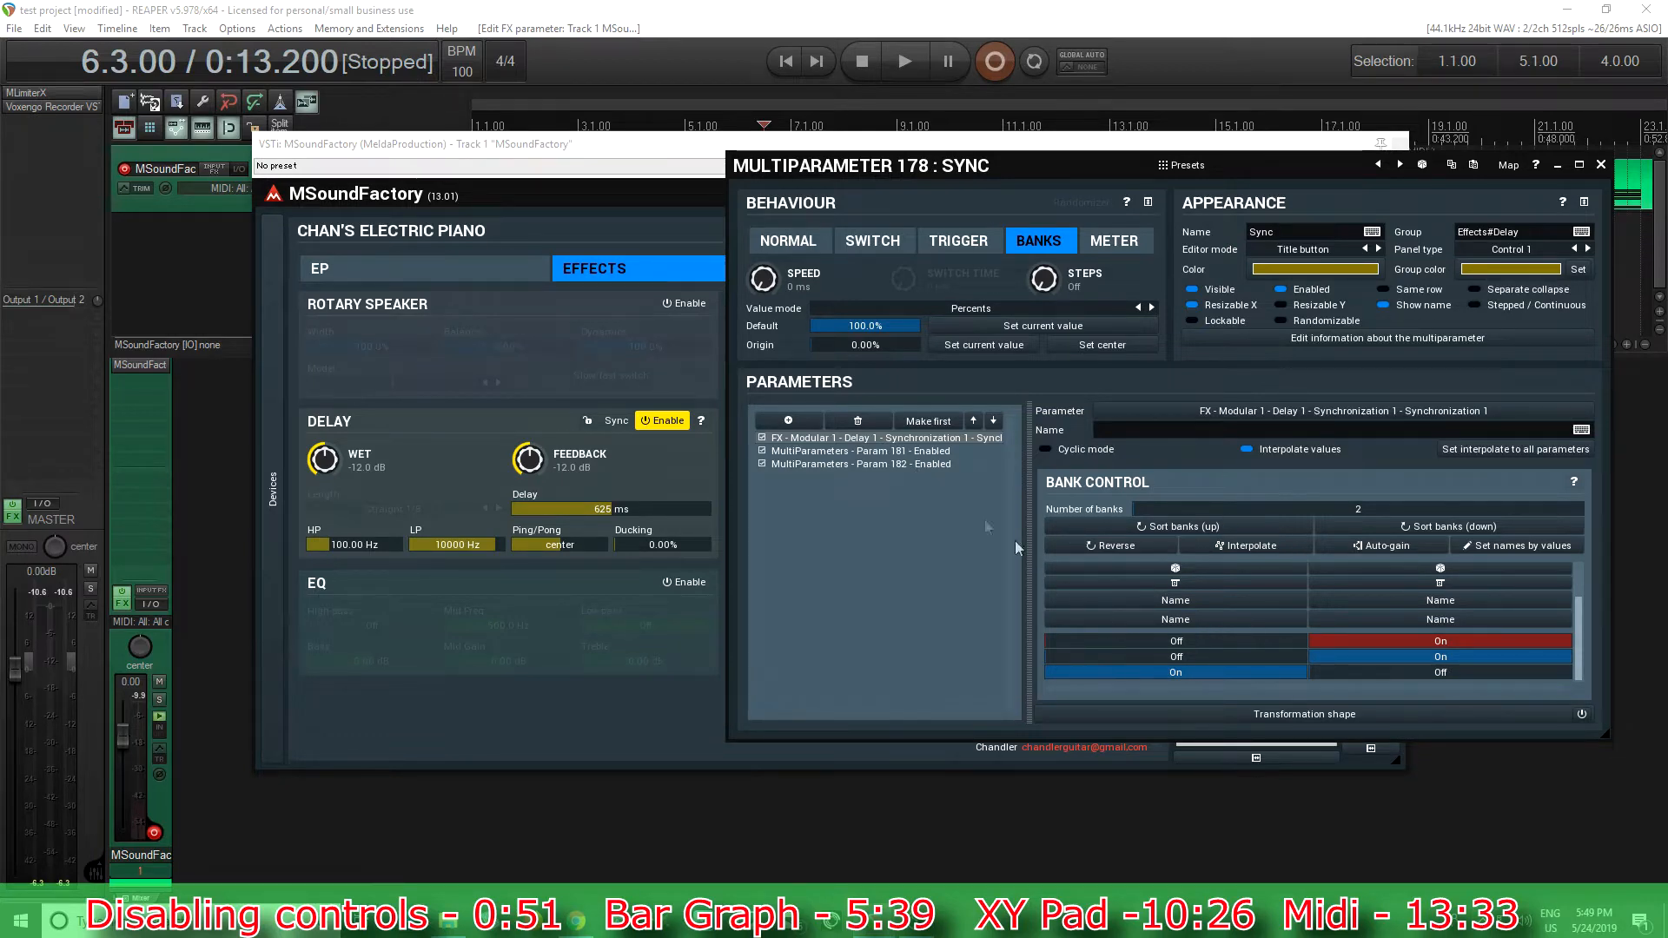
pyautogui.click(1601, 165)
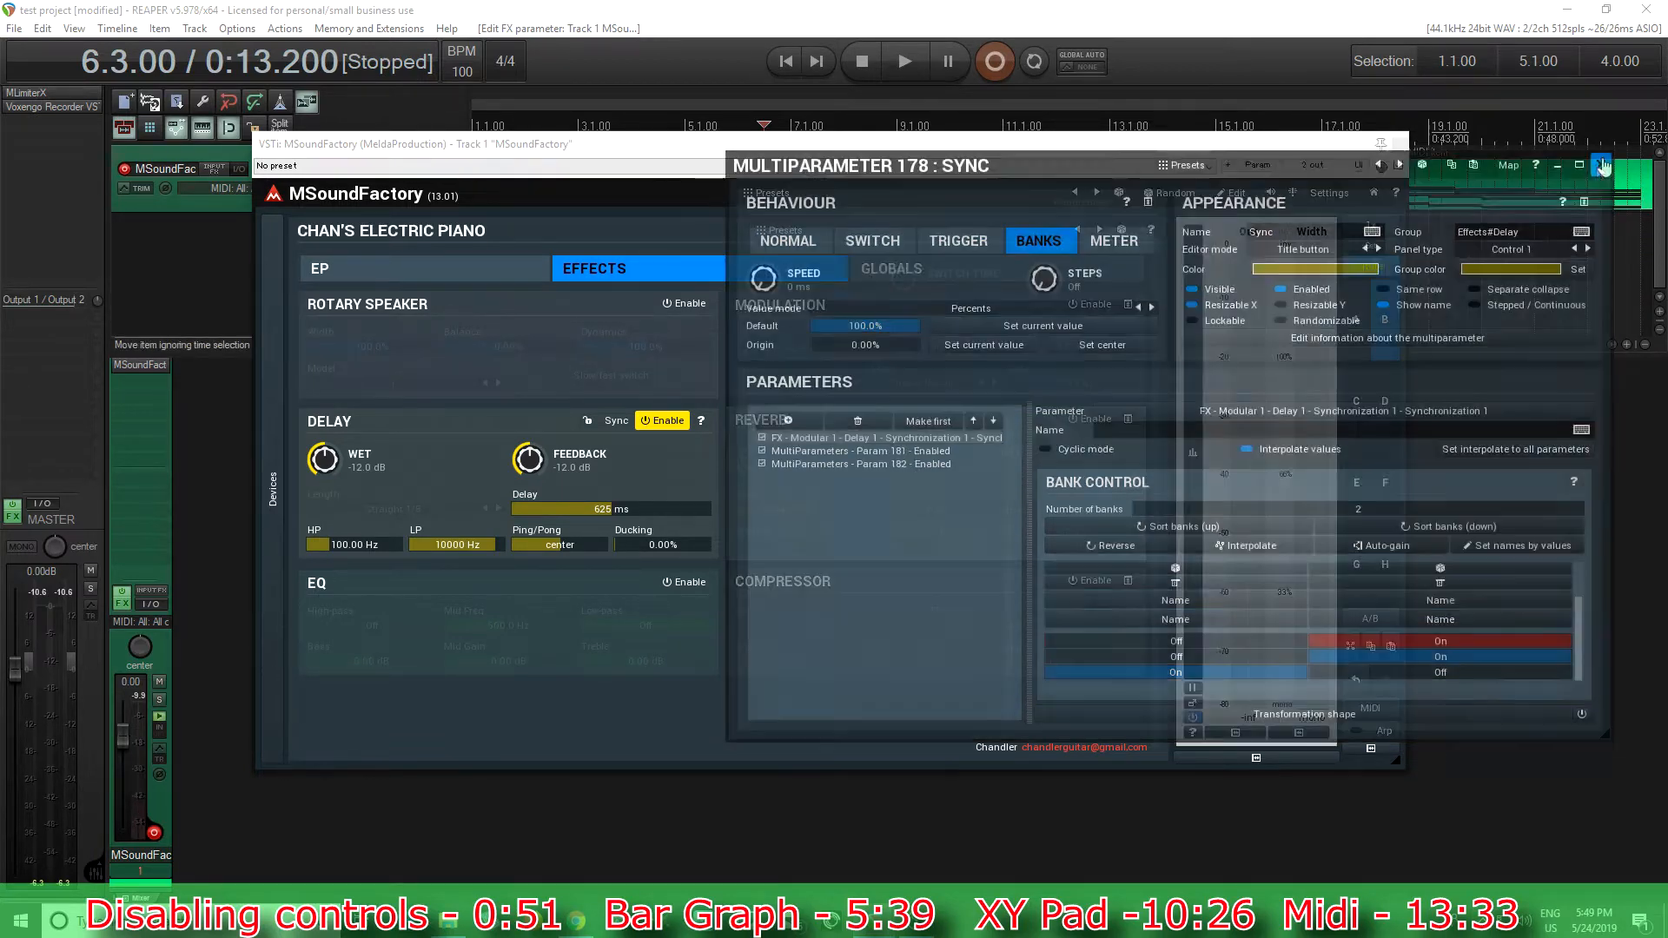
# Set the EP tremolo's Depth to 84.0% and Rate to 6.307 Hz, with Depth's multiparameter settings open.
pyautogui.click(483, 275)
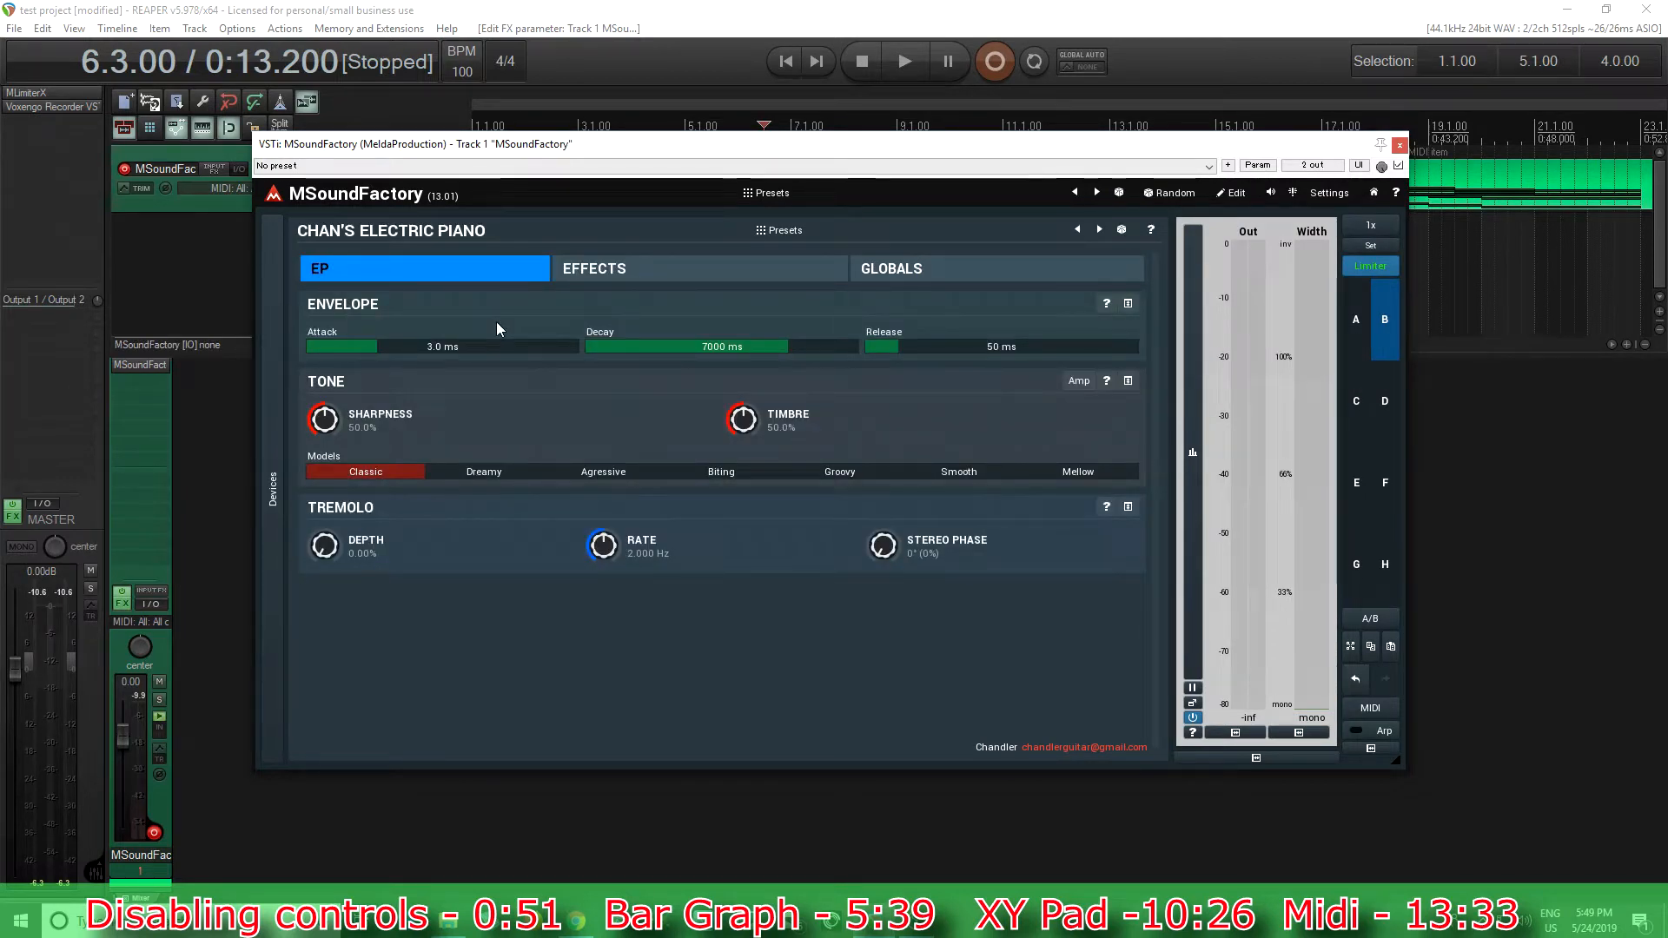
pyautogui.moveTo(314, 549); pyautogui.dragTo(314, 508)
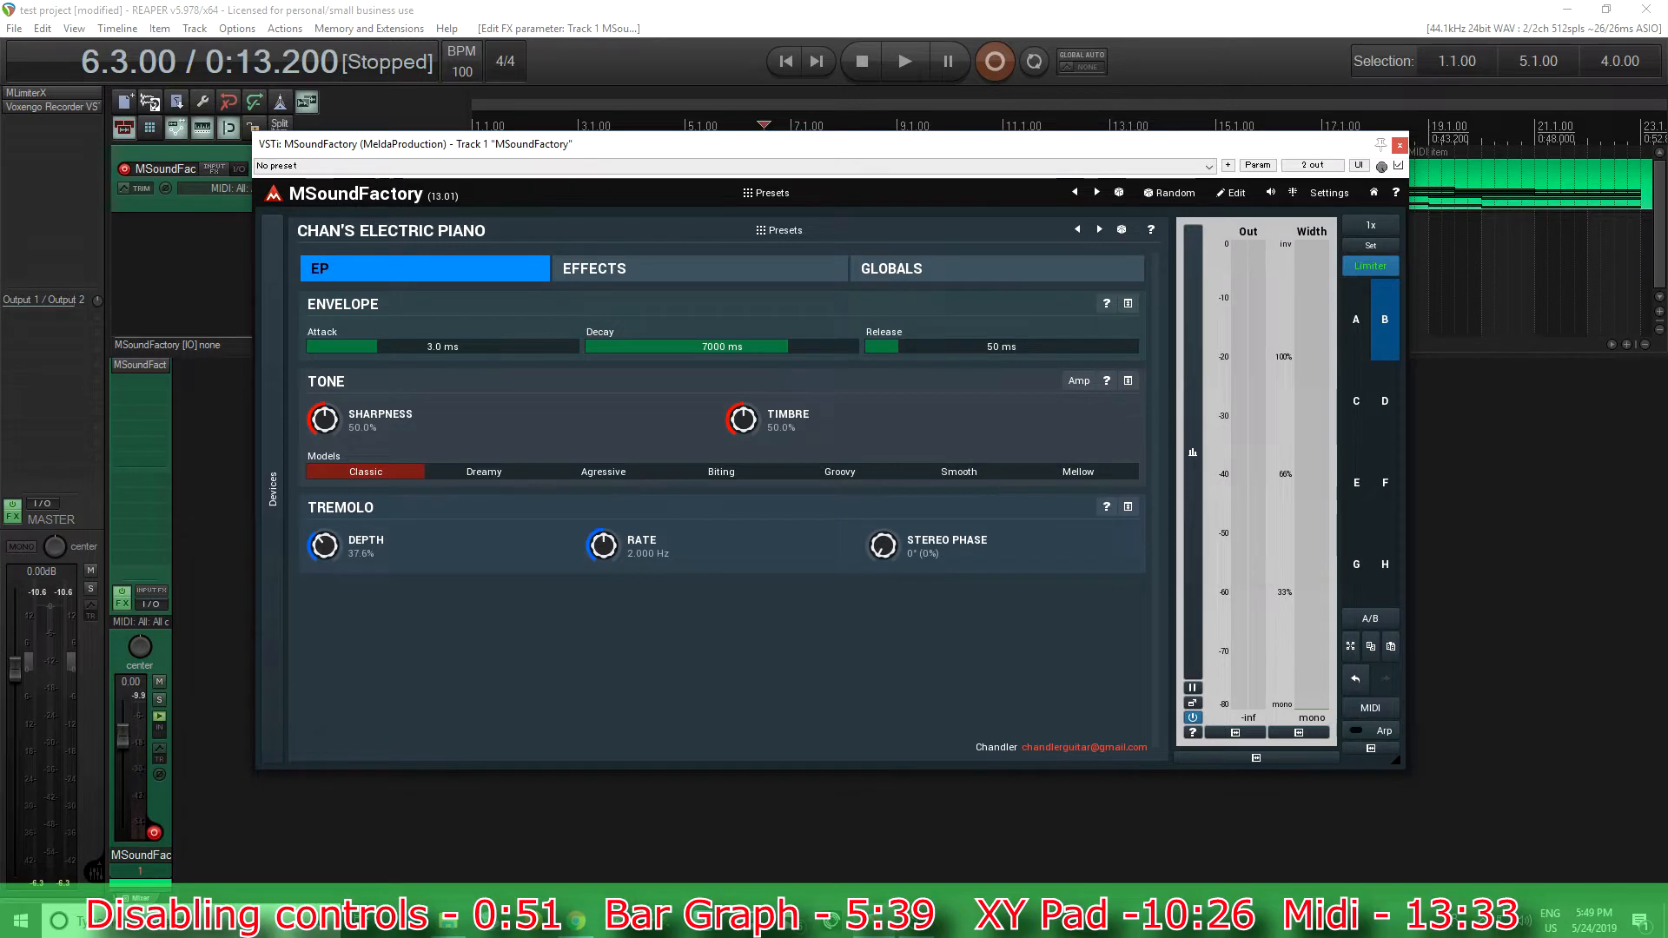
pyautogui.rightClick(321, 546)
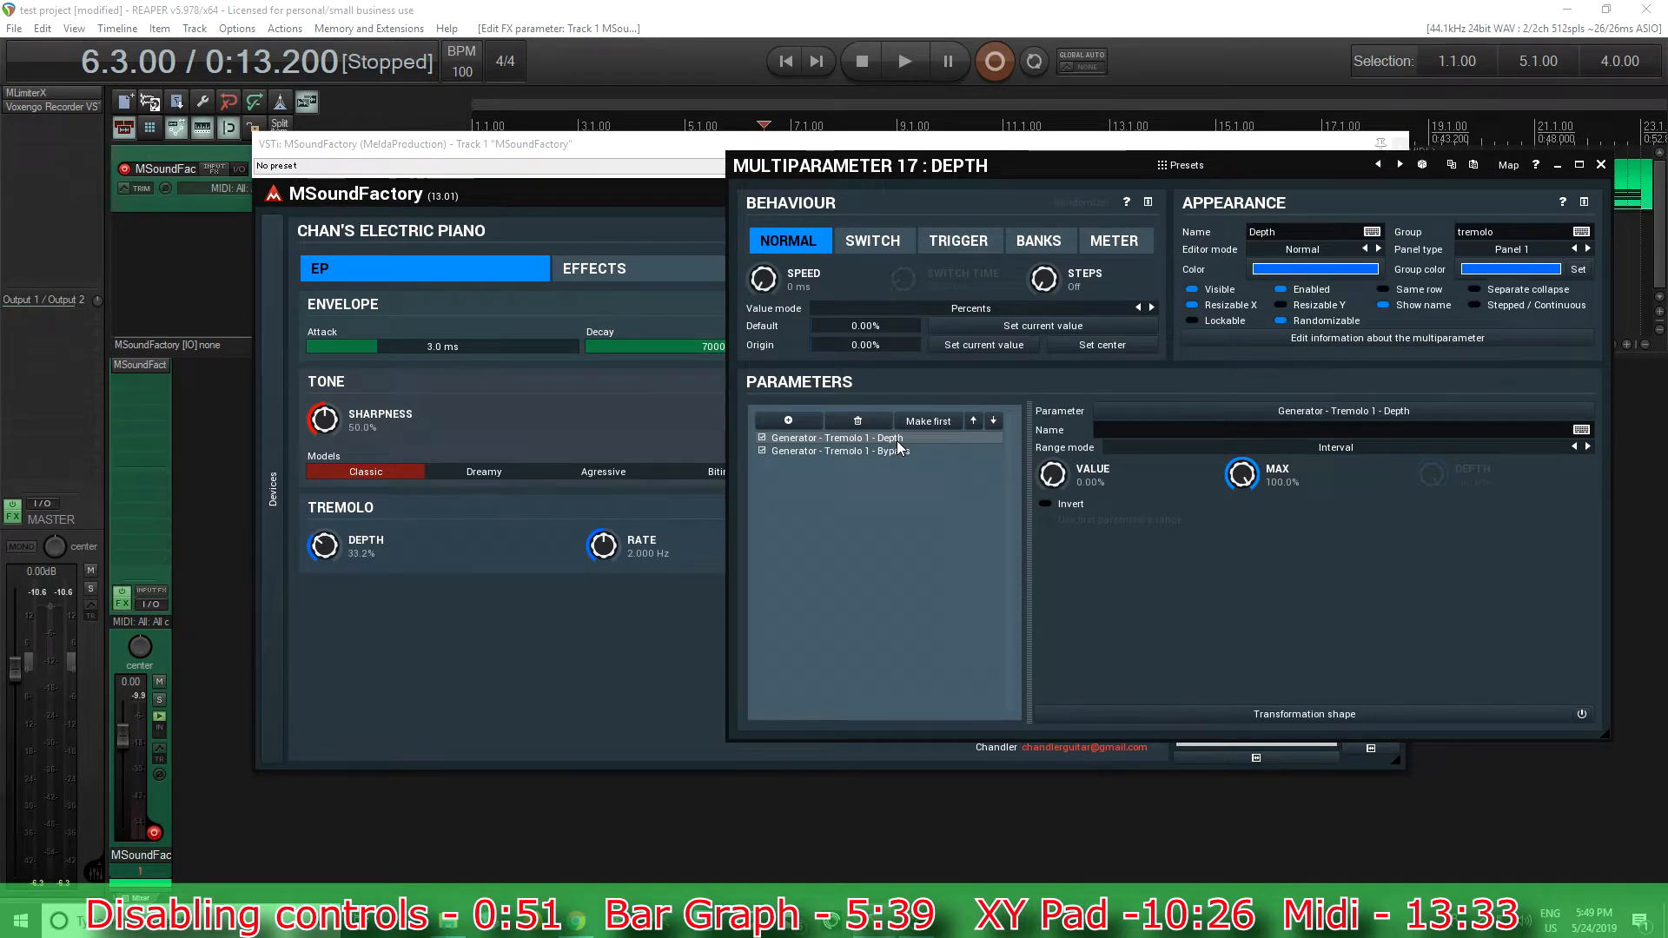
pyautogui.moveTo(301, 537); pyautogui.dragTo(301, 421)
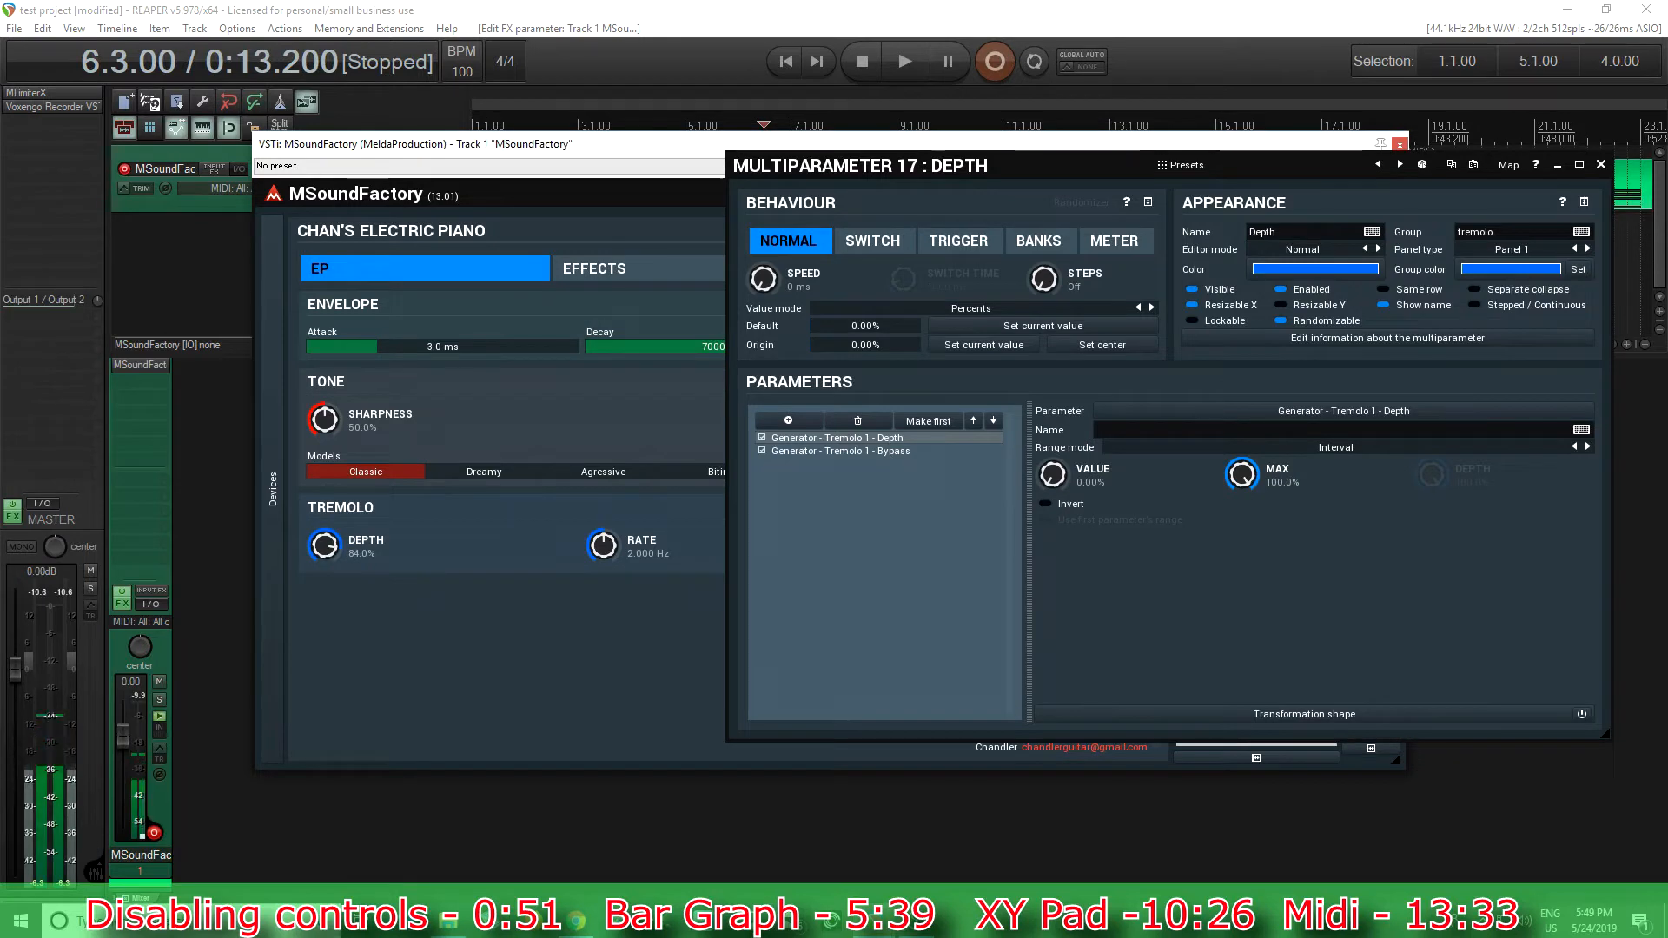
pyautogui.moveTo(625, 549); pyautogui.dragTo(625, 471)
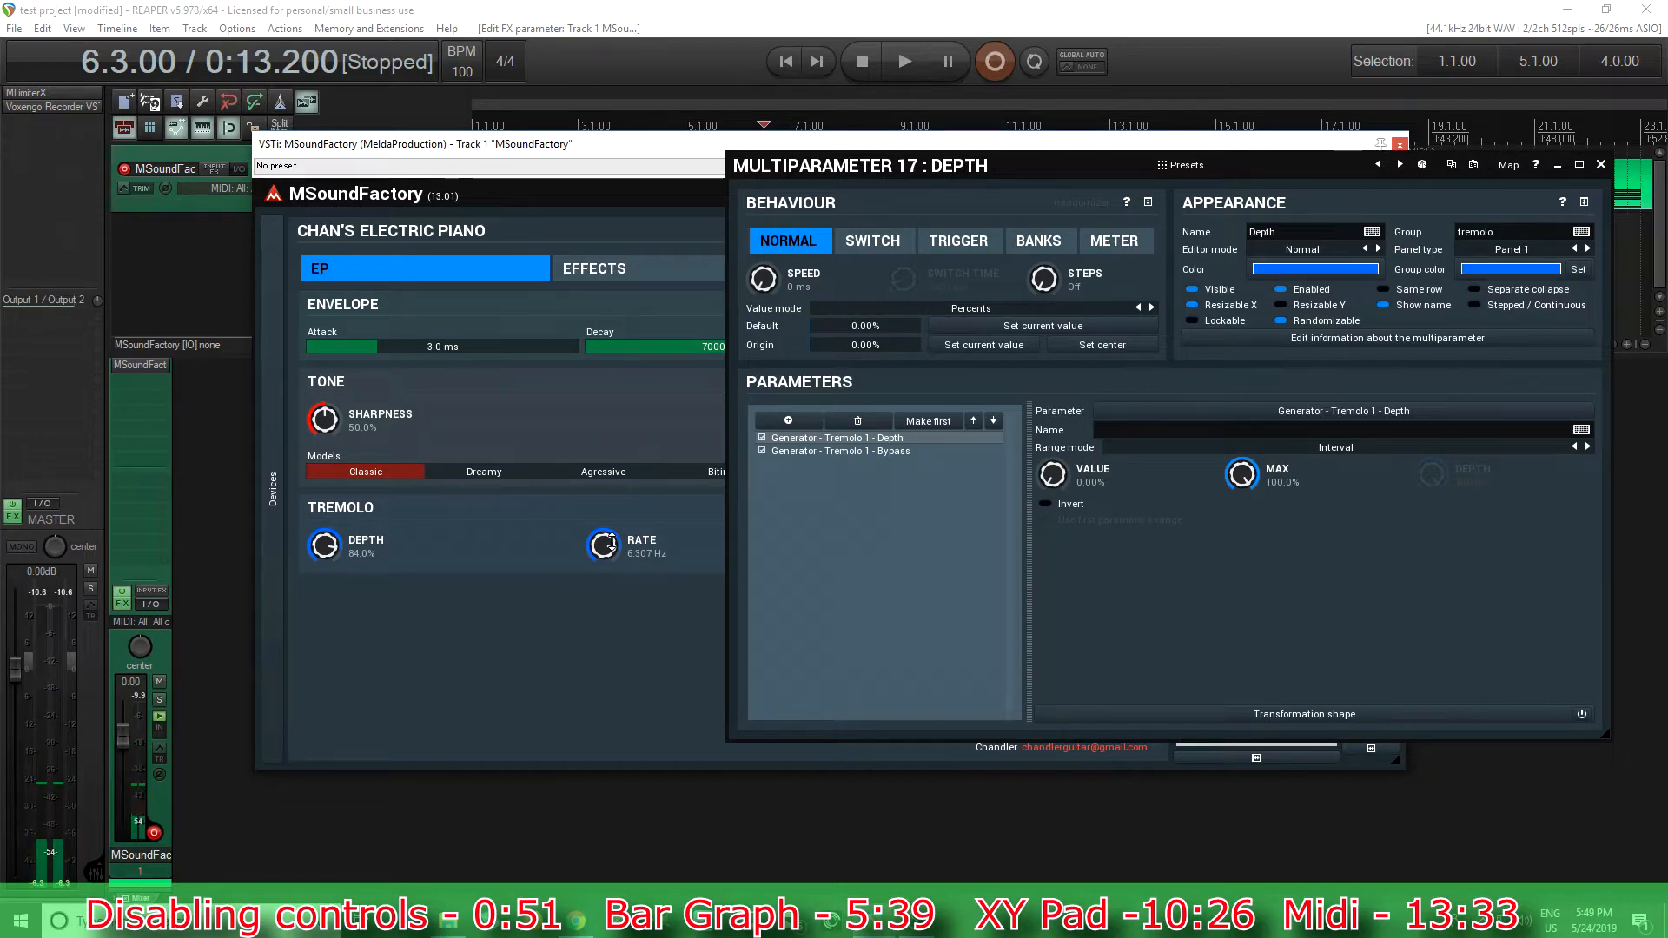
# Inspect the Generator - Tremolo 1 - Bypass entry in the Depth multiparameter's settings and close them.
pyautogui.moveTo(786, 176); pyautogui.dragTo(619, 261)
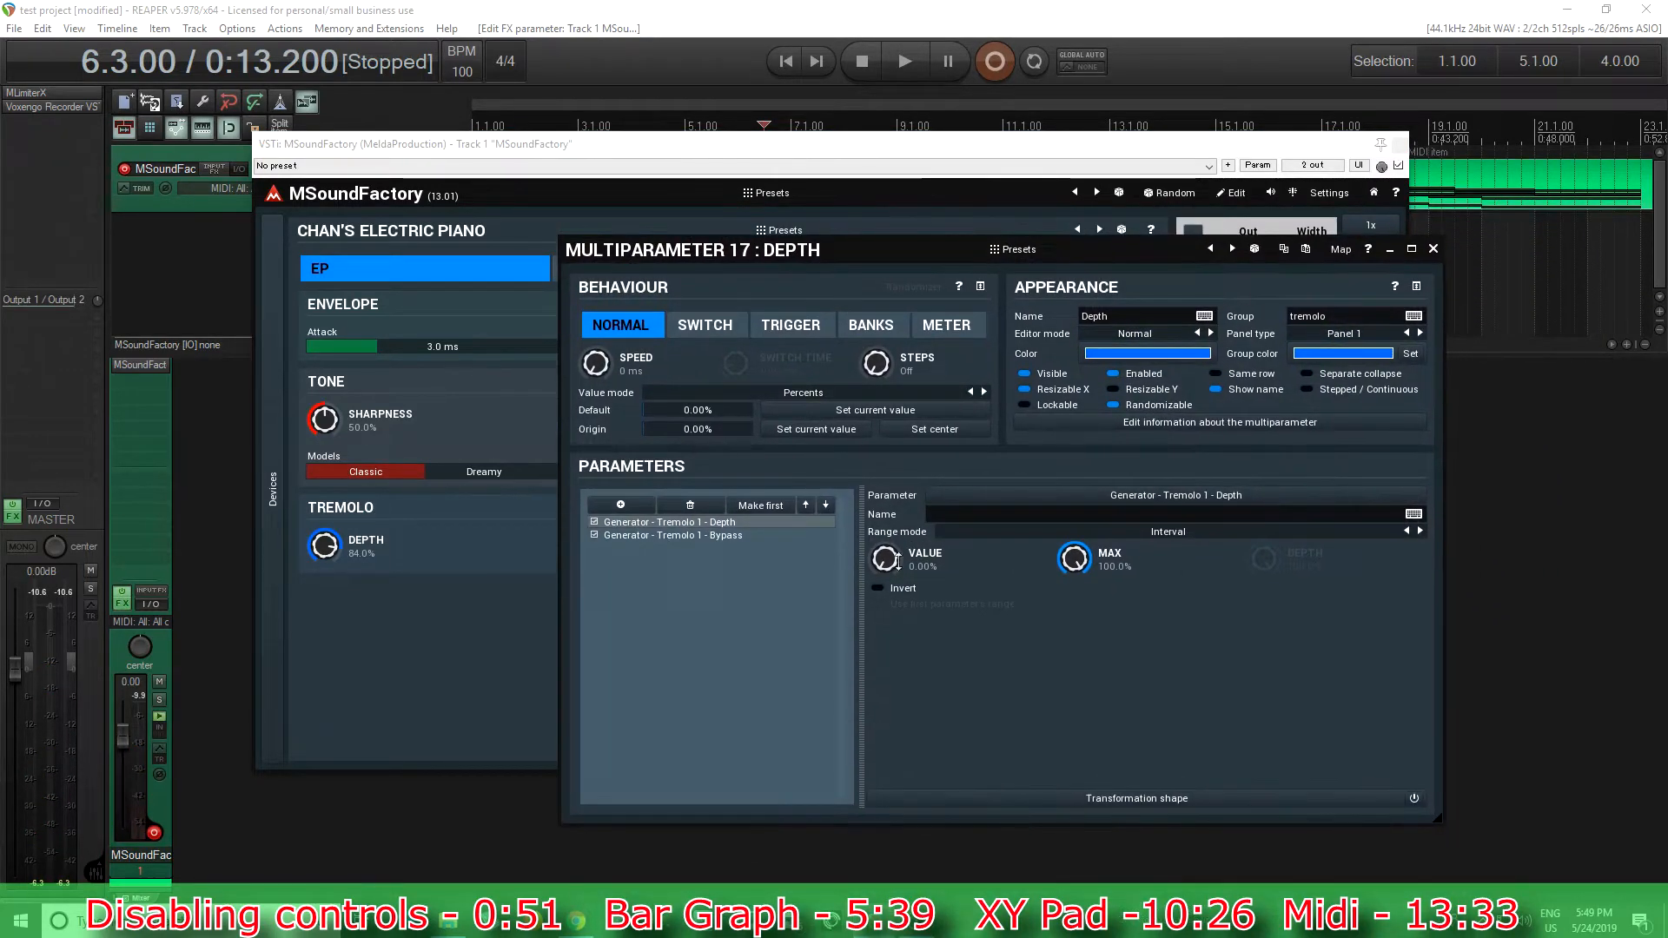
pyautogui.click(740, 536)
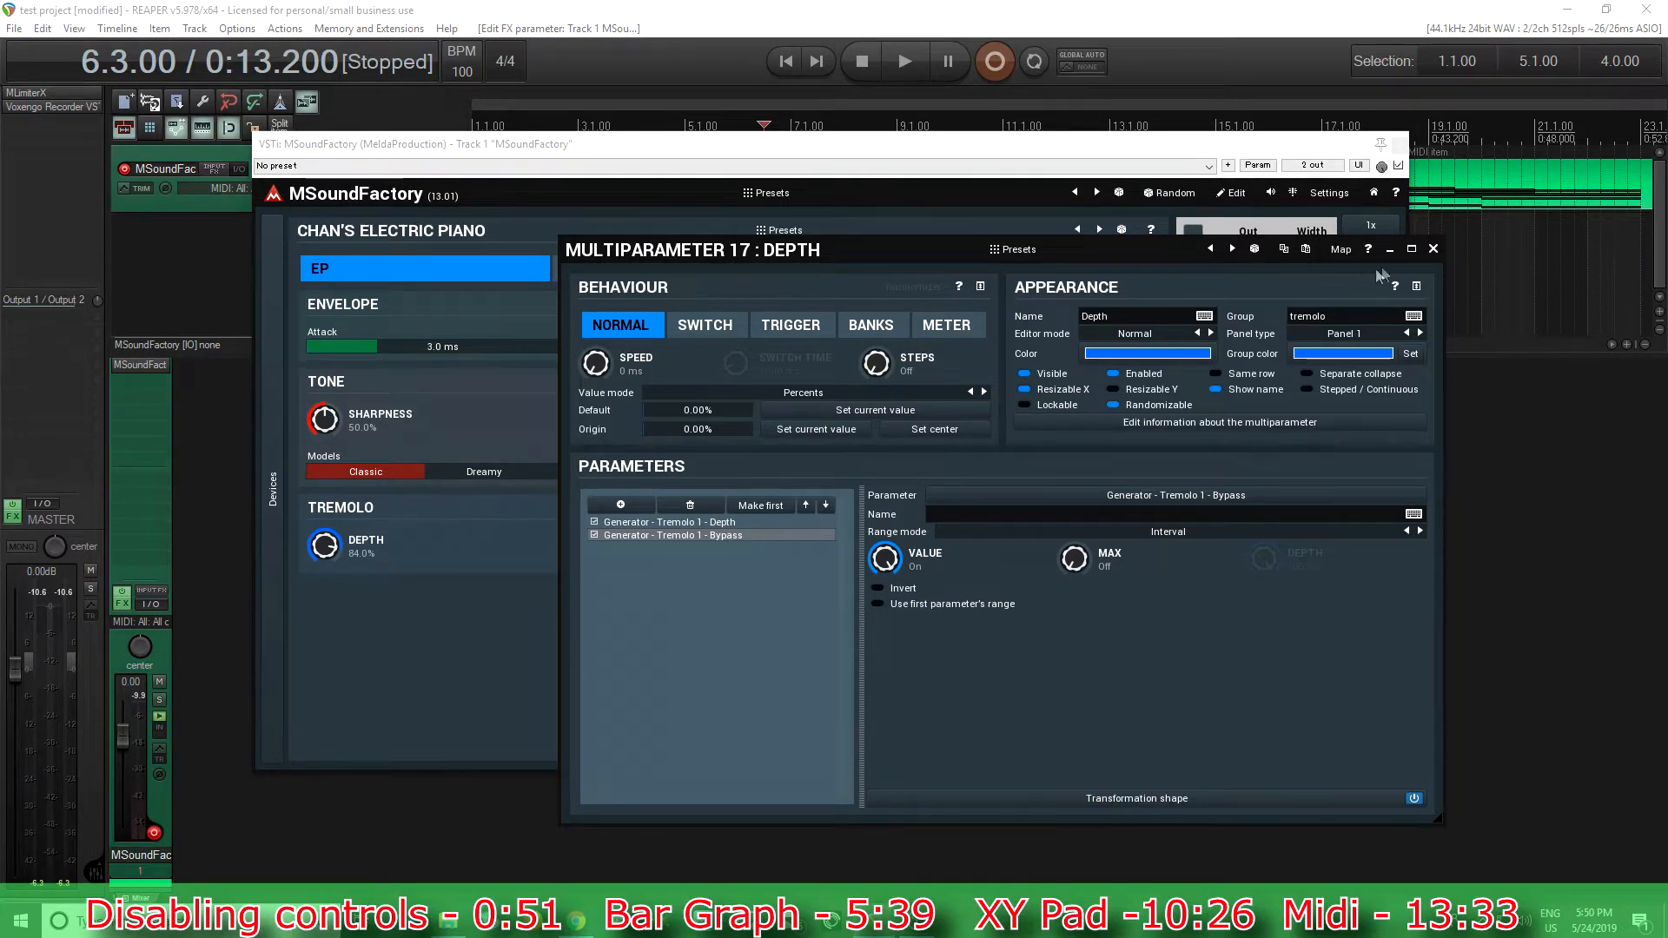
pyautogui.click(1433, 250)
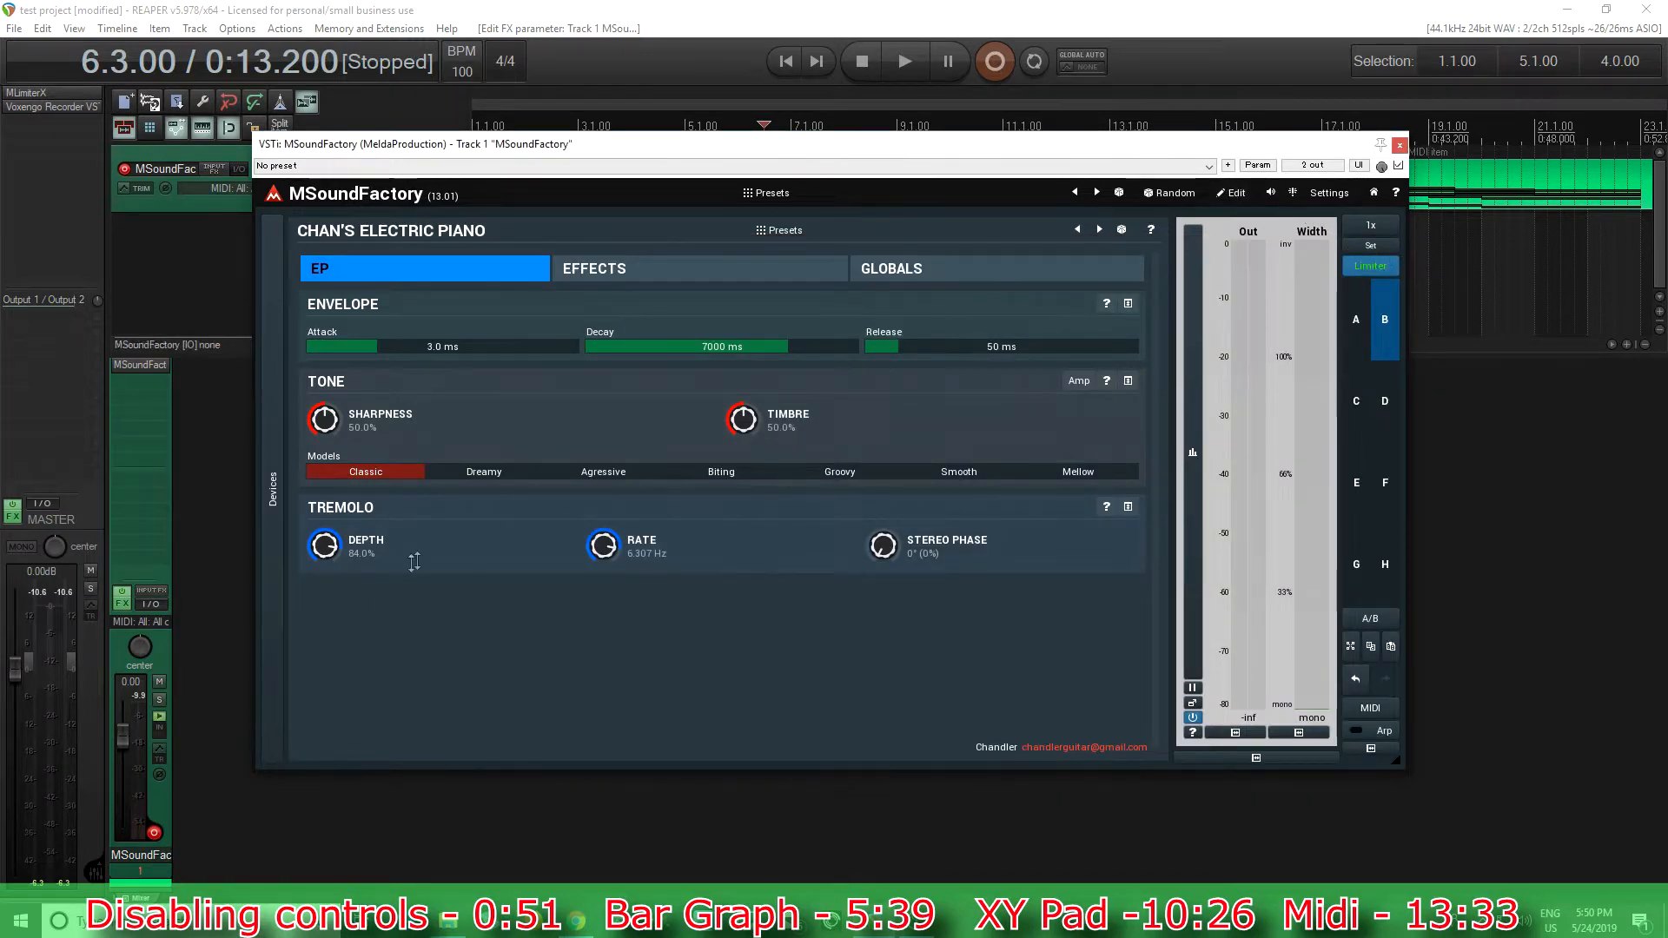
# Open the generator's Tremolo module in the edit screen and test the Depth multiparameter at zero, leaving it at 36.4%.
pyautogui.moveTo(325, 546); pyautogui.dragTo(325, 686)
pyautogui.moveTo(325, 547); pyautogui.dragTo(325, 419)
pyautogui.click(1231, 193)
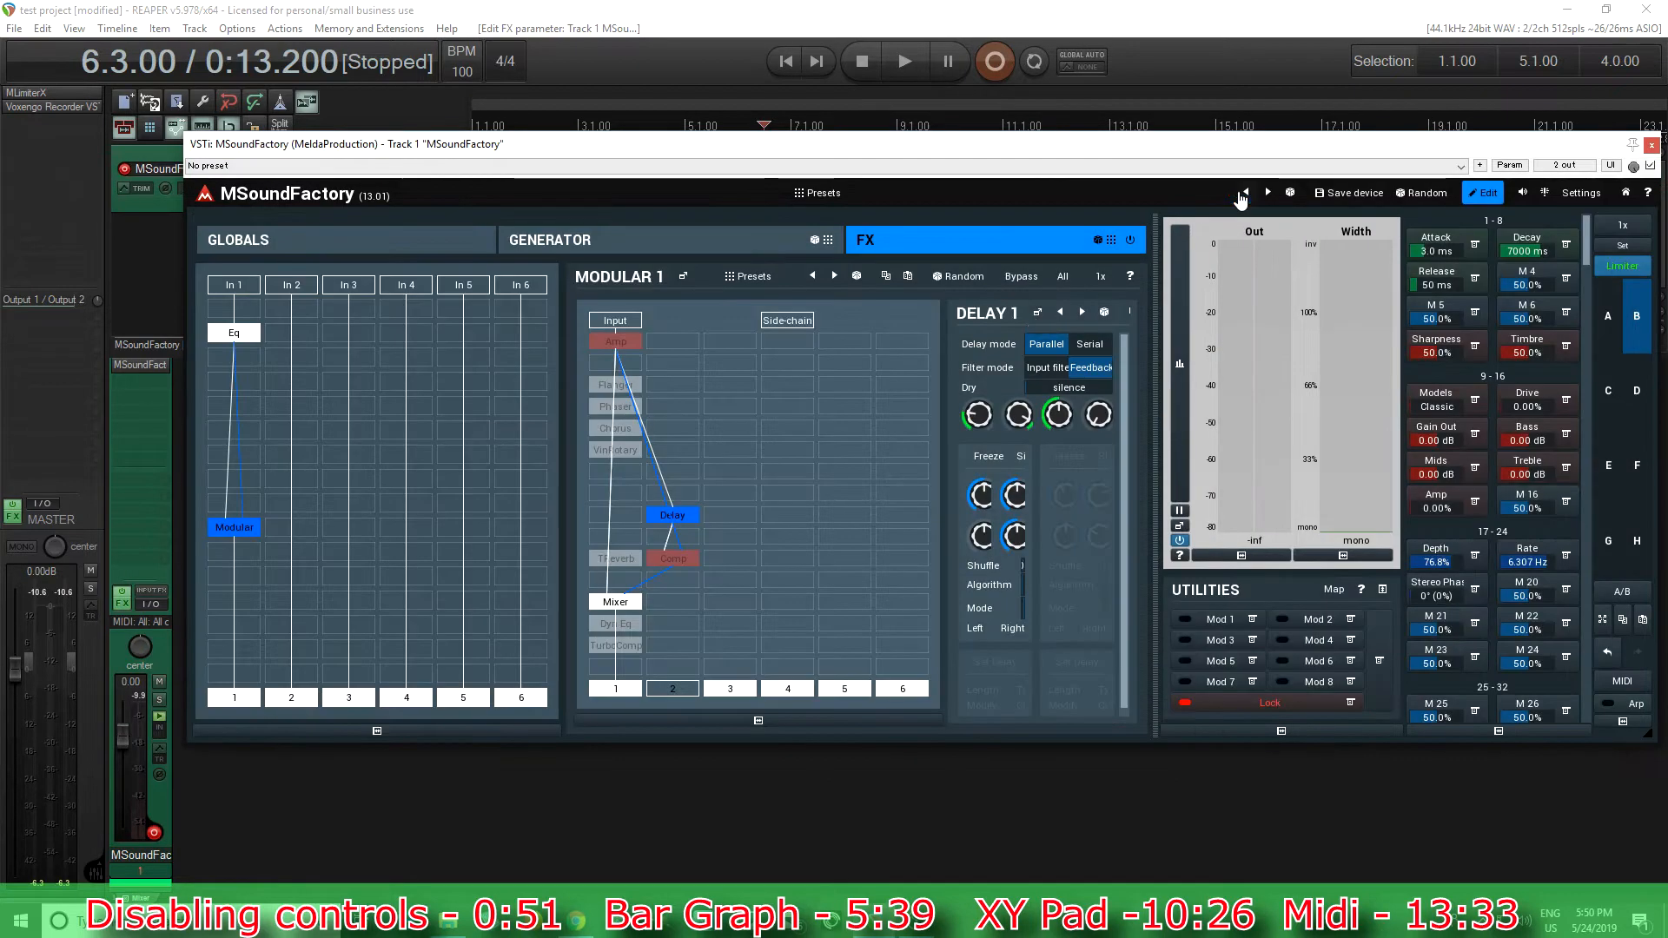
pyautogui.click(607, 250)
pyautogui.click(237, 440)
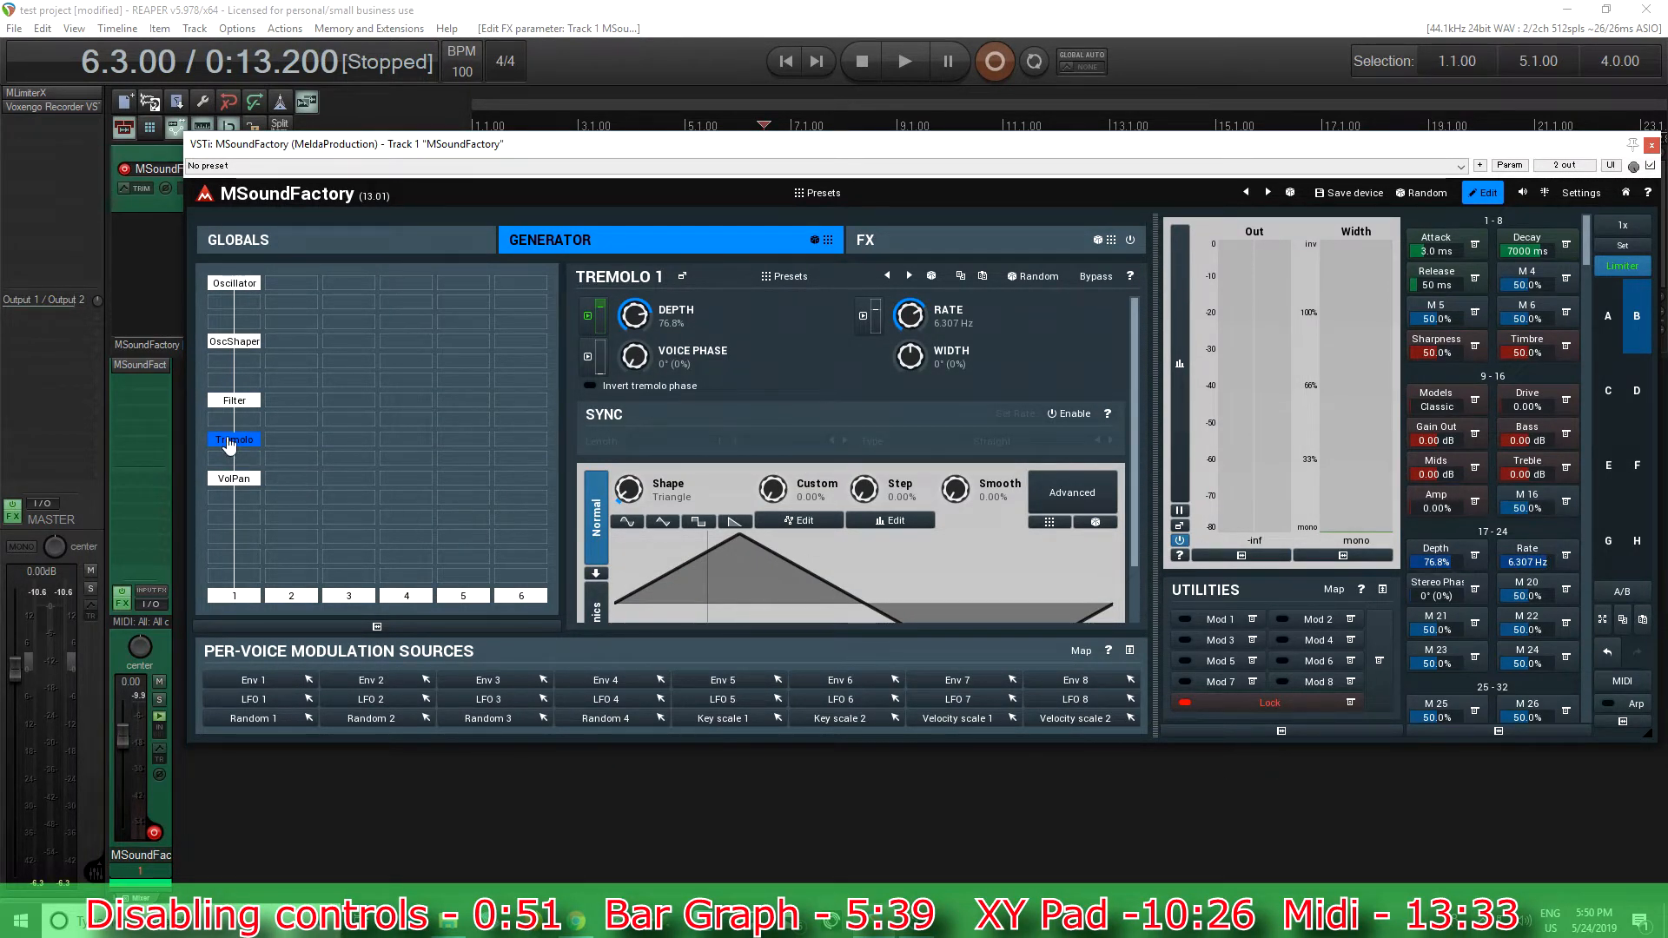
pyautogui.moveTo(1443, 562); pyautogui.dragTo(1442, 695)
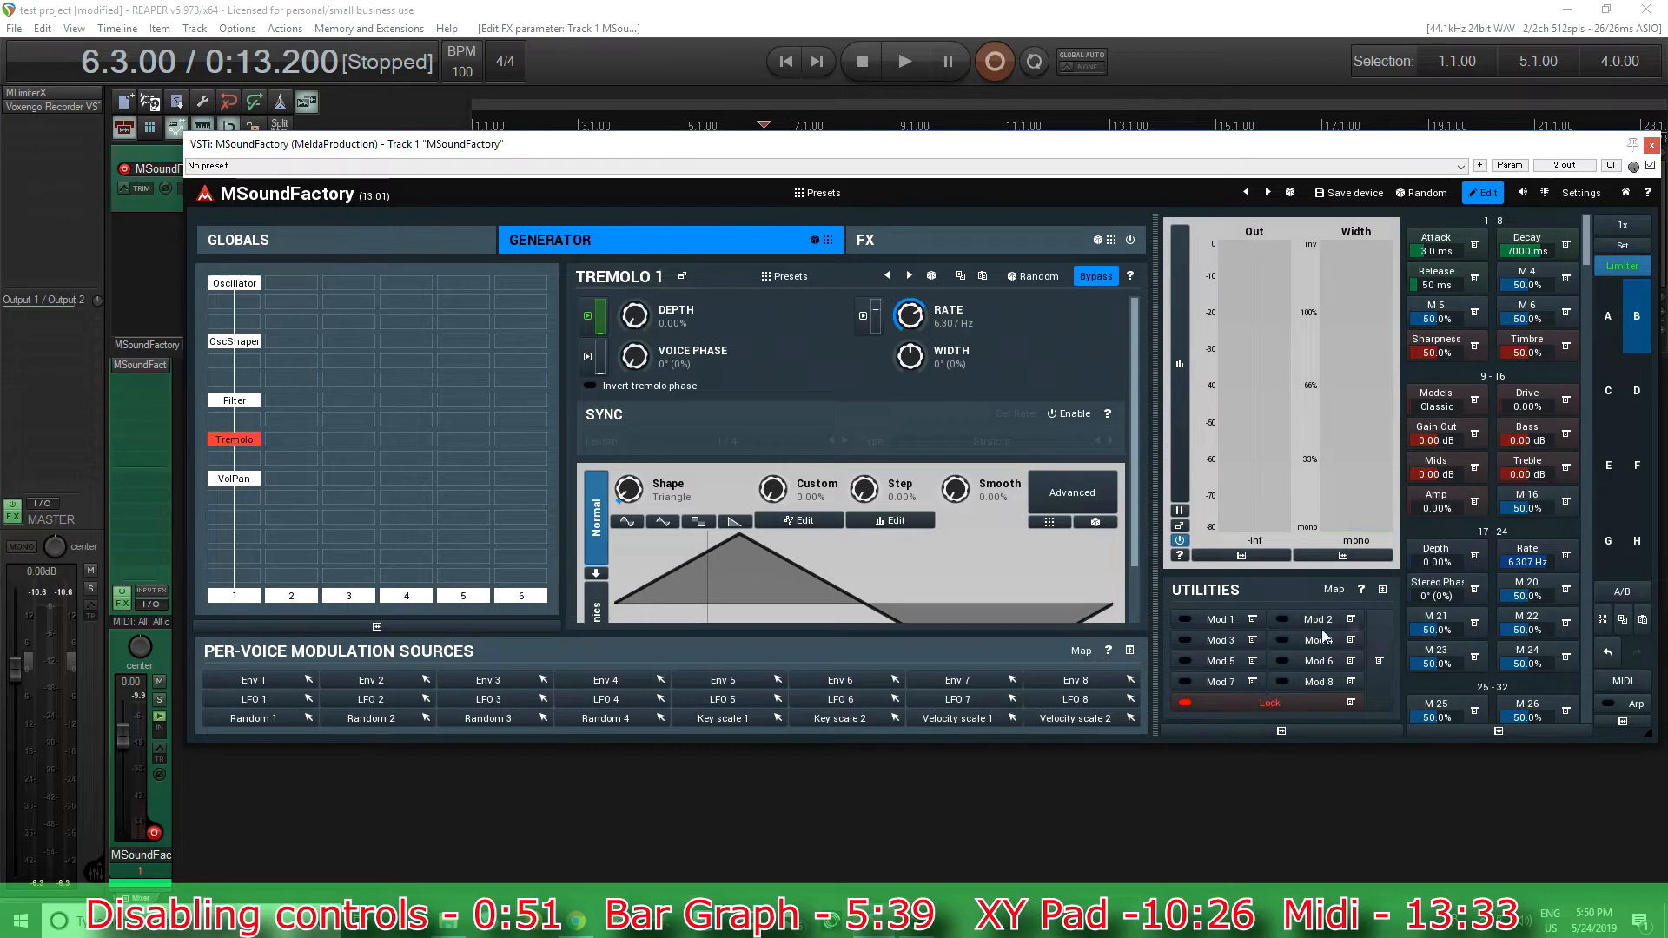
pyautogui.moveTo(1448, 562); pyautogui.dragTo(1448, 499)
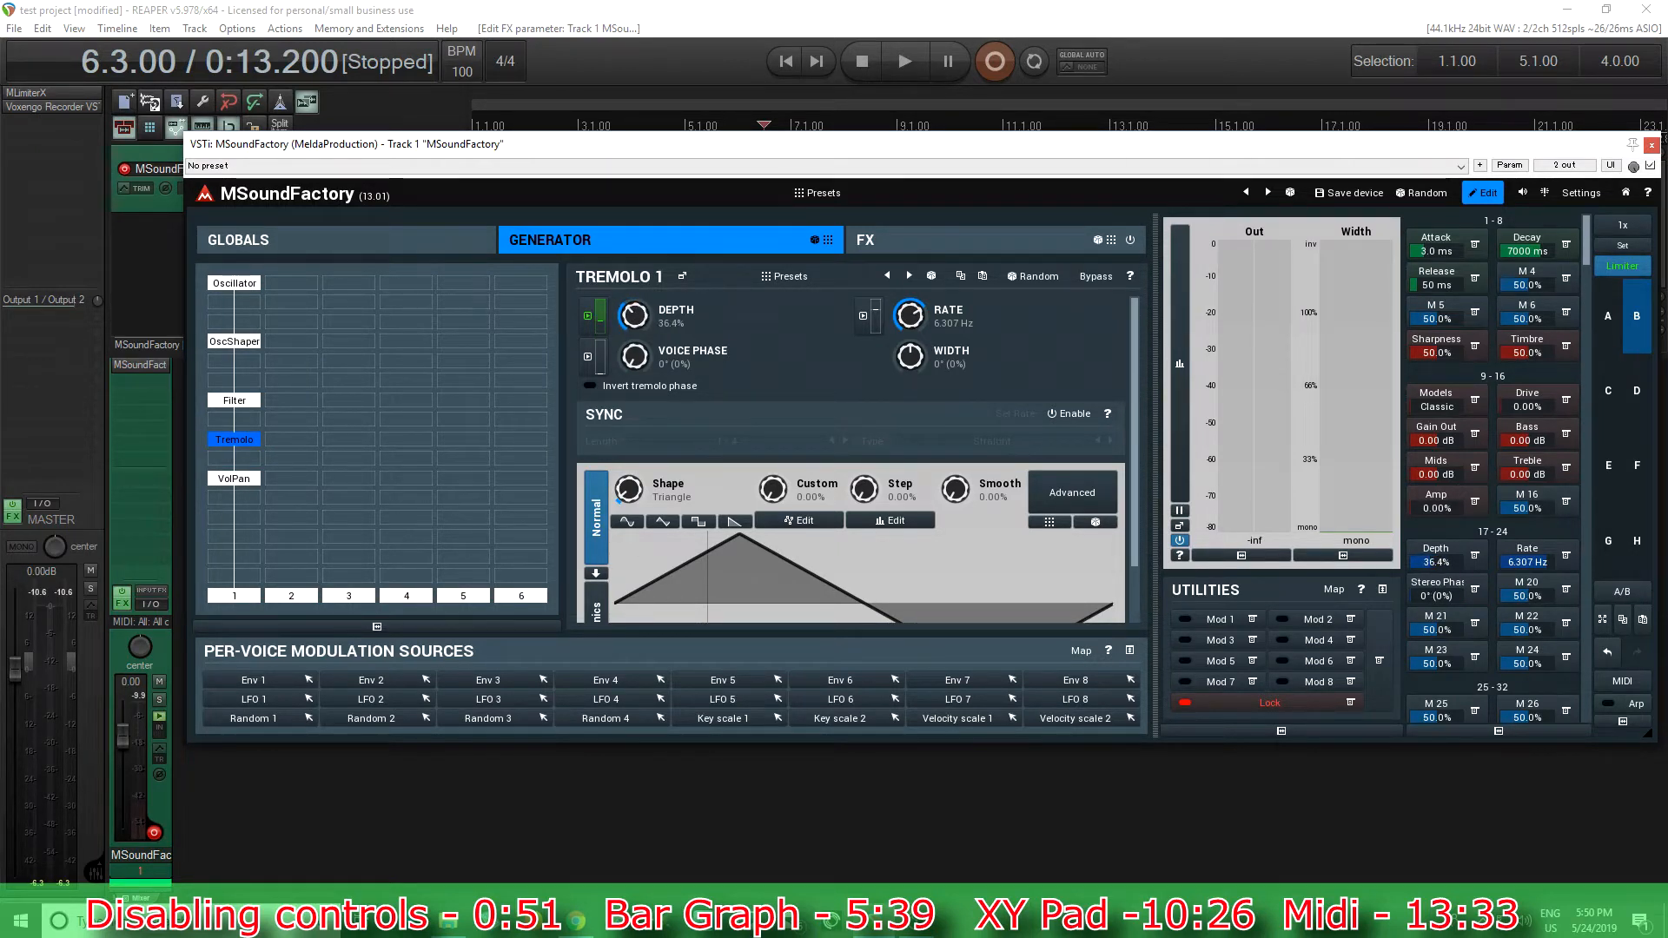
# Open the transformation shape of Depth's Bypass parameter, move the curve's upper starting point to about 20%, and return it to 0.25%.
pyautogui.click(1447, 563)
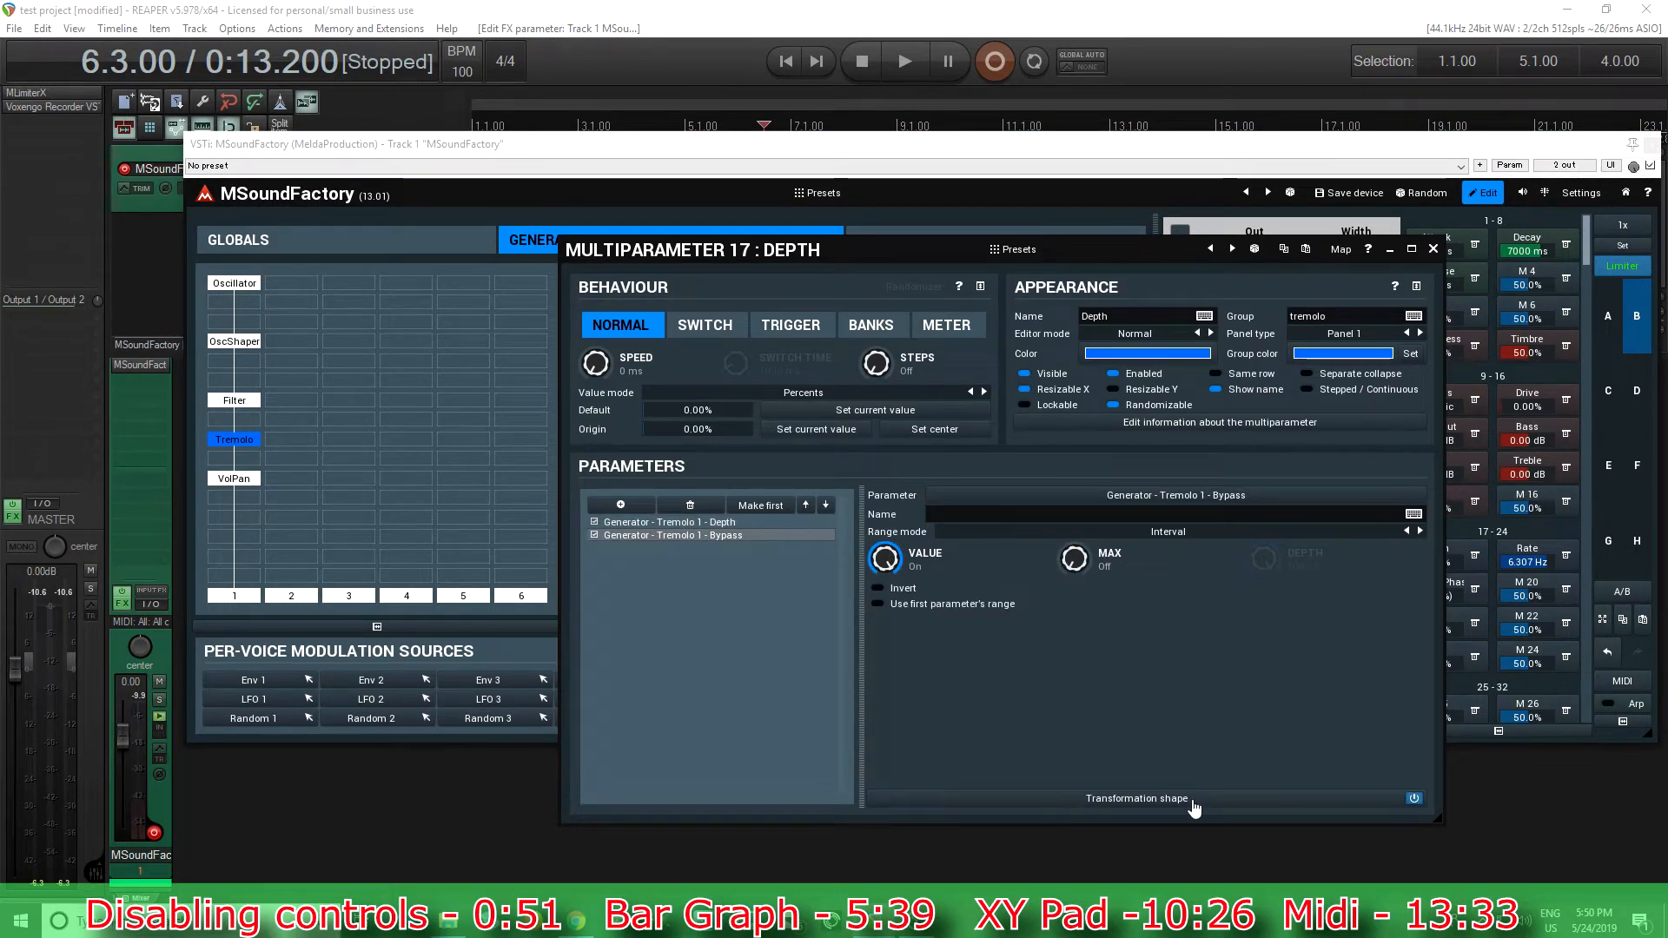
pyautogui.click(1193, 801)
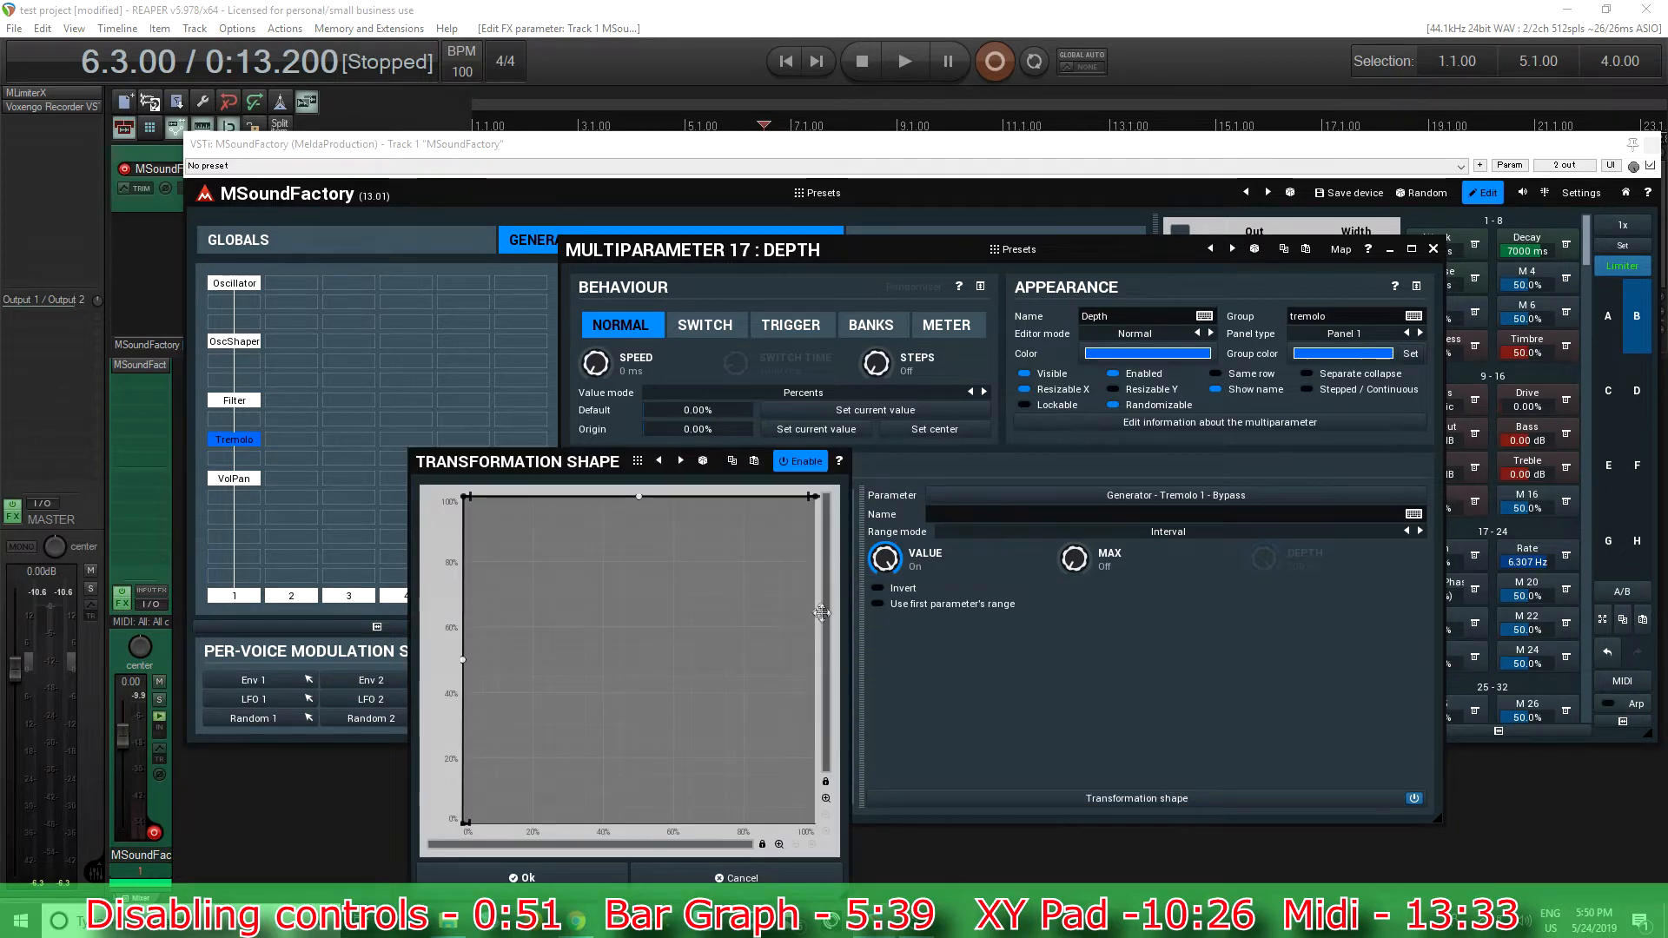
pyautogui.moveTo(466, 497); pyautogui.dragTo(536, 497)
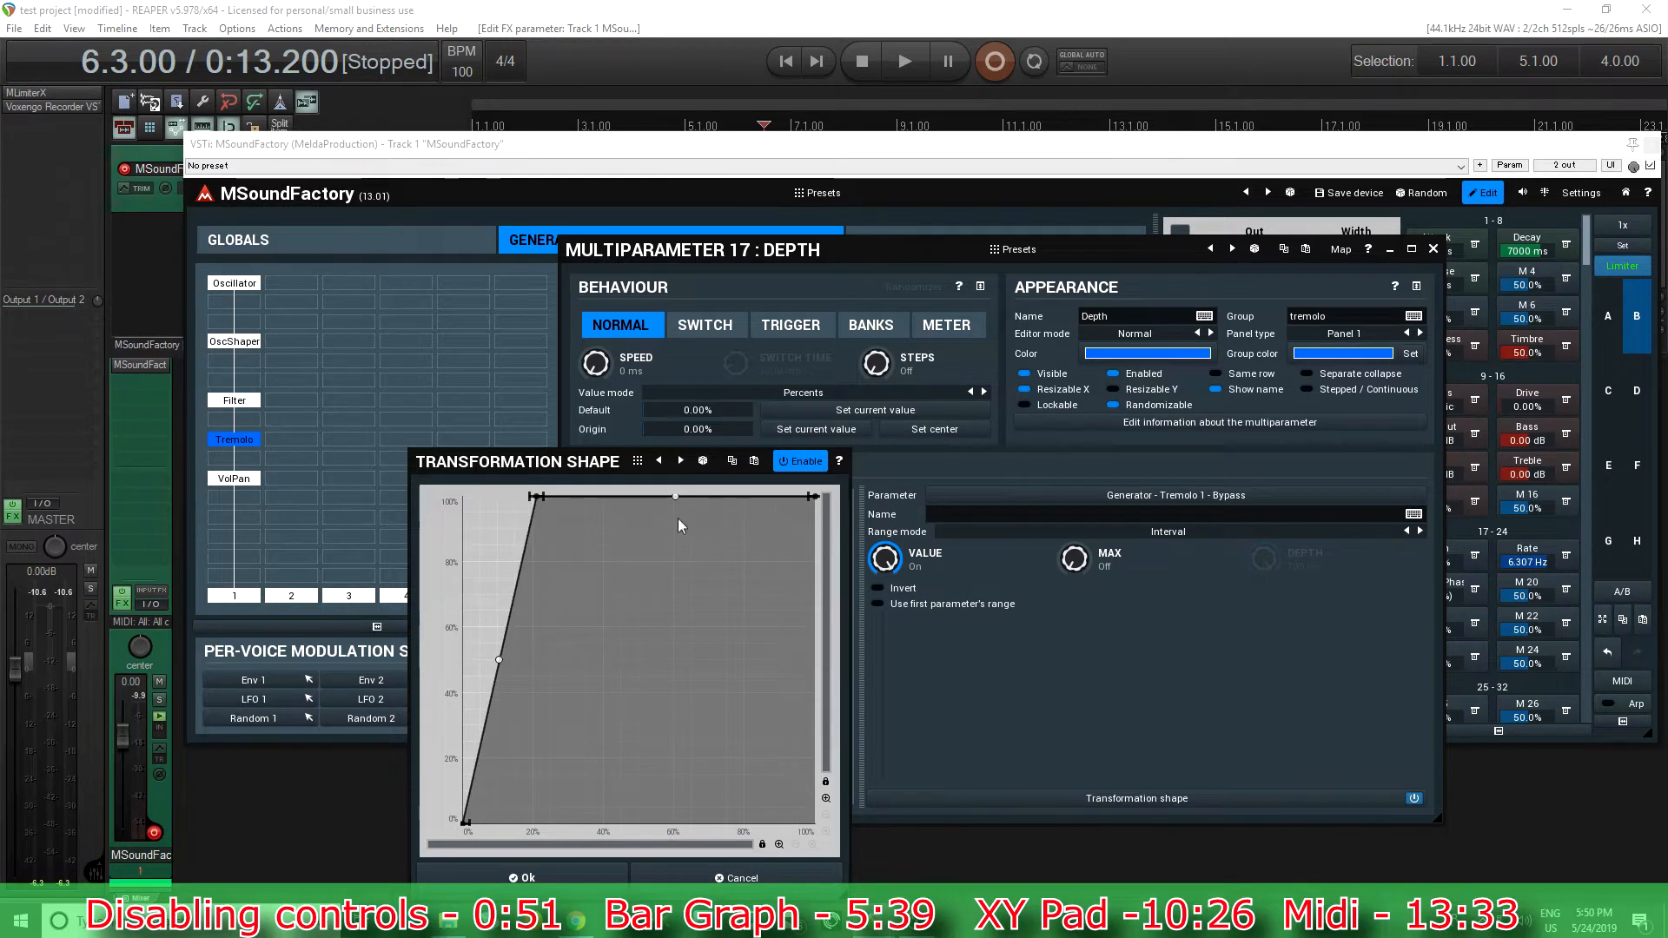
pyautogui.moveTo(536, 498); pyautogui.dragTo(463, 487)
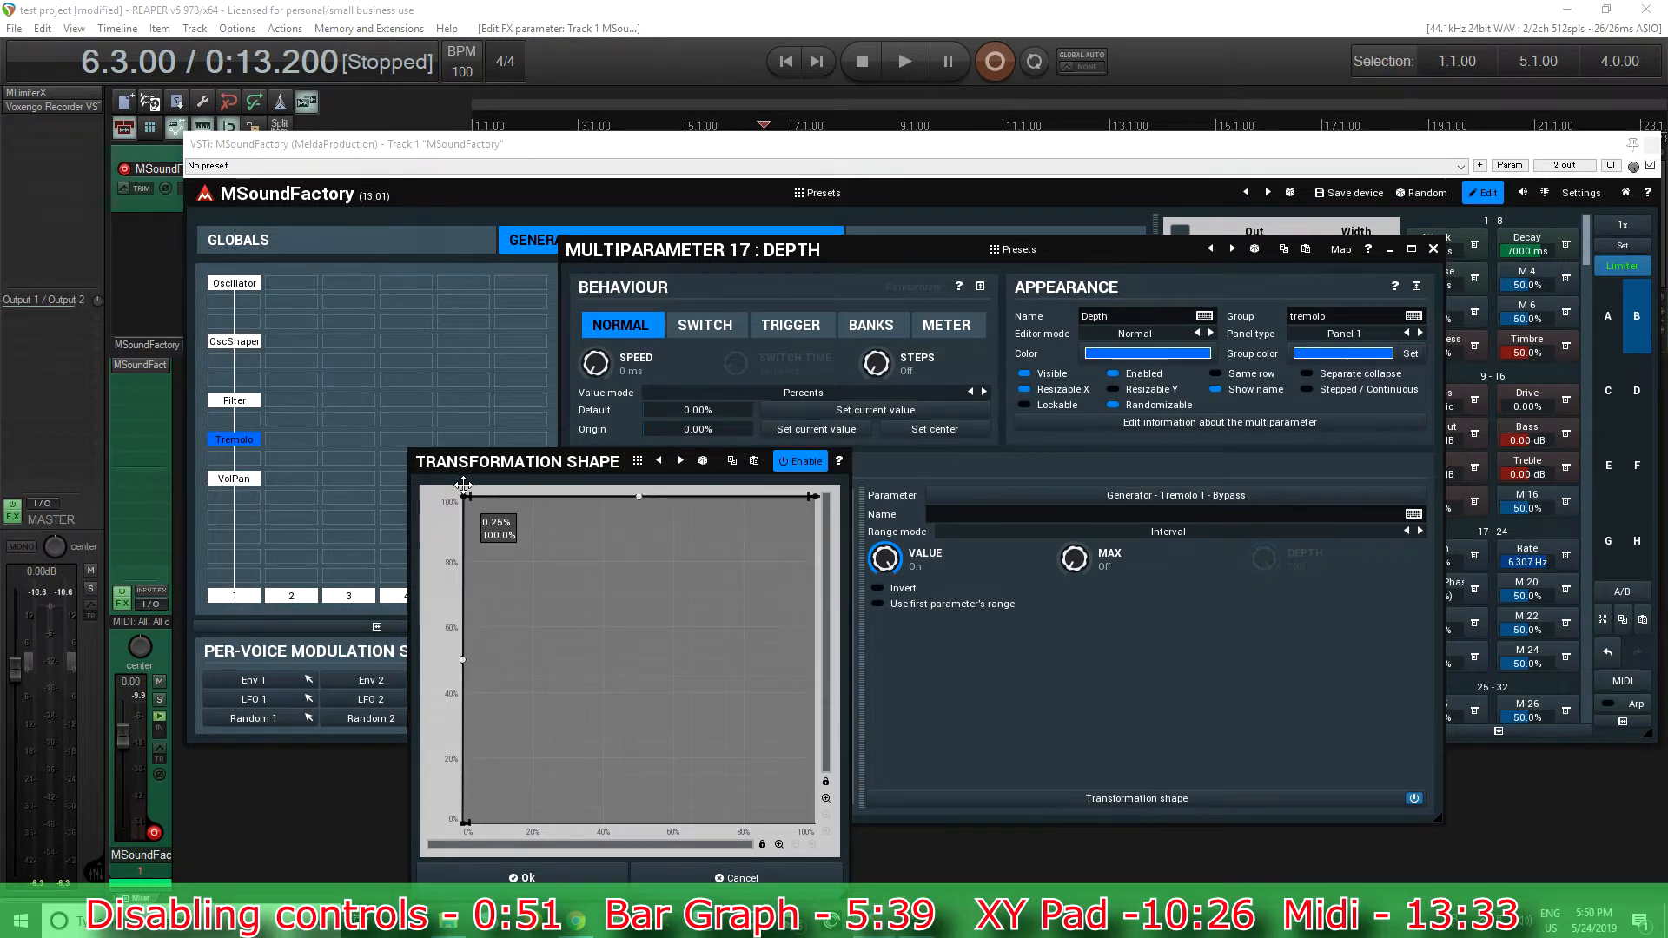
# Accept Depth's Bypass transformation shape, close its settings, and test the tremolo controls, leaving Depth at 44.4% and Rate at 1.175 Hz.
pyautogui.click(577, 878)
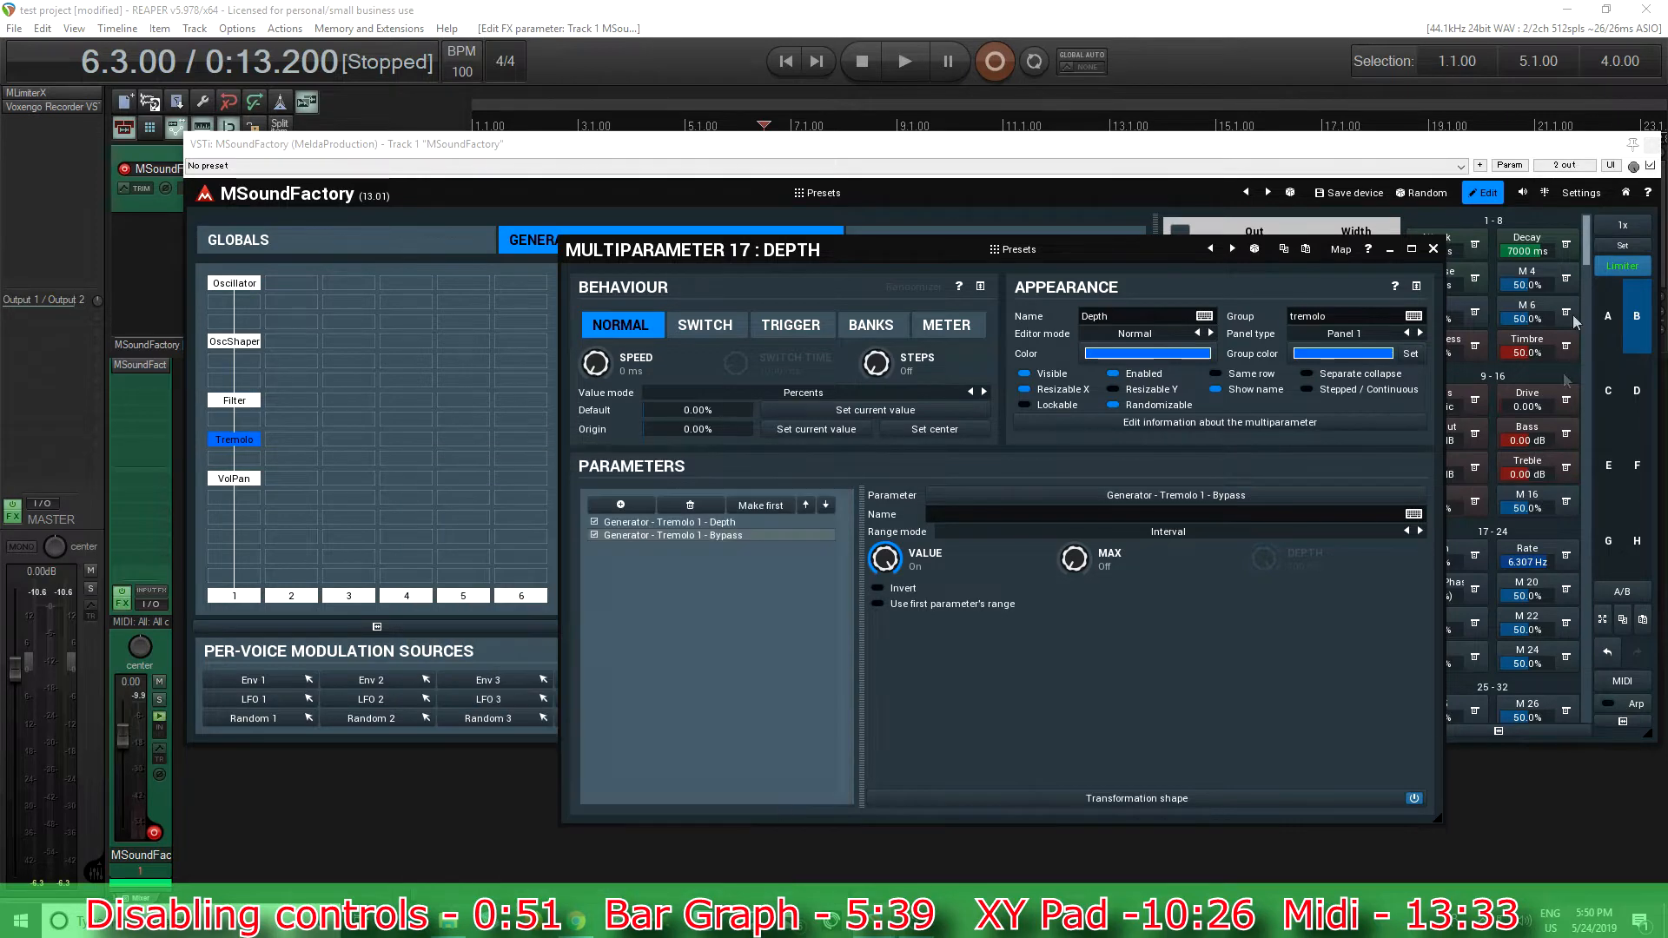
pyautogui.click(1434, 250)
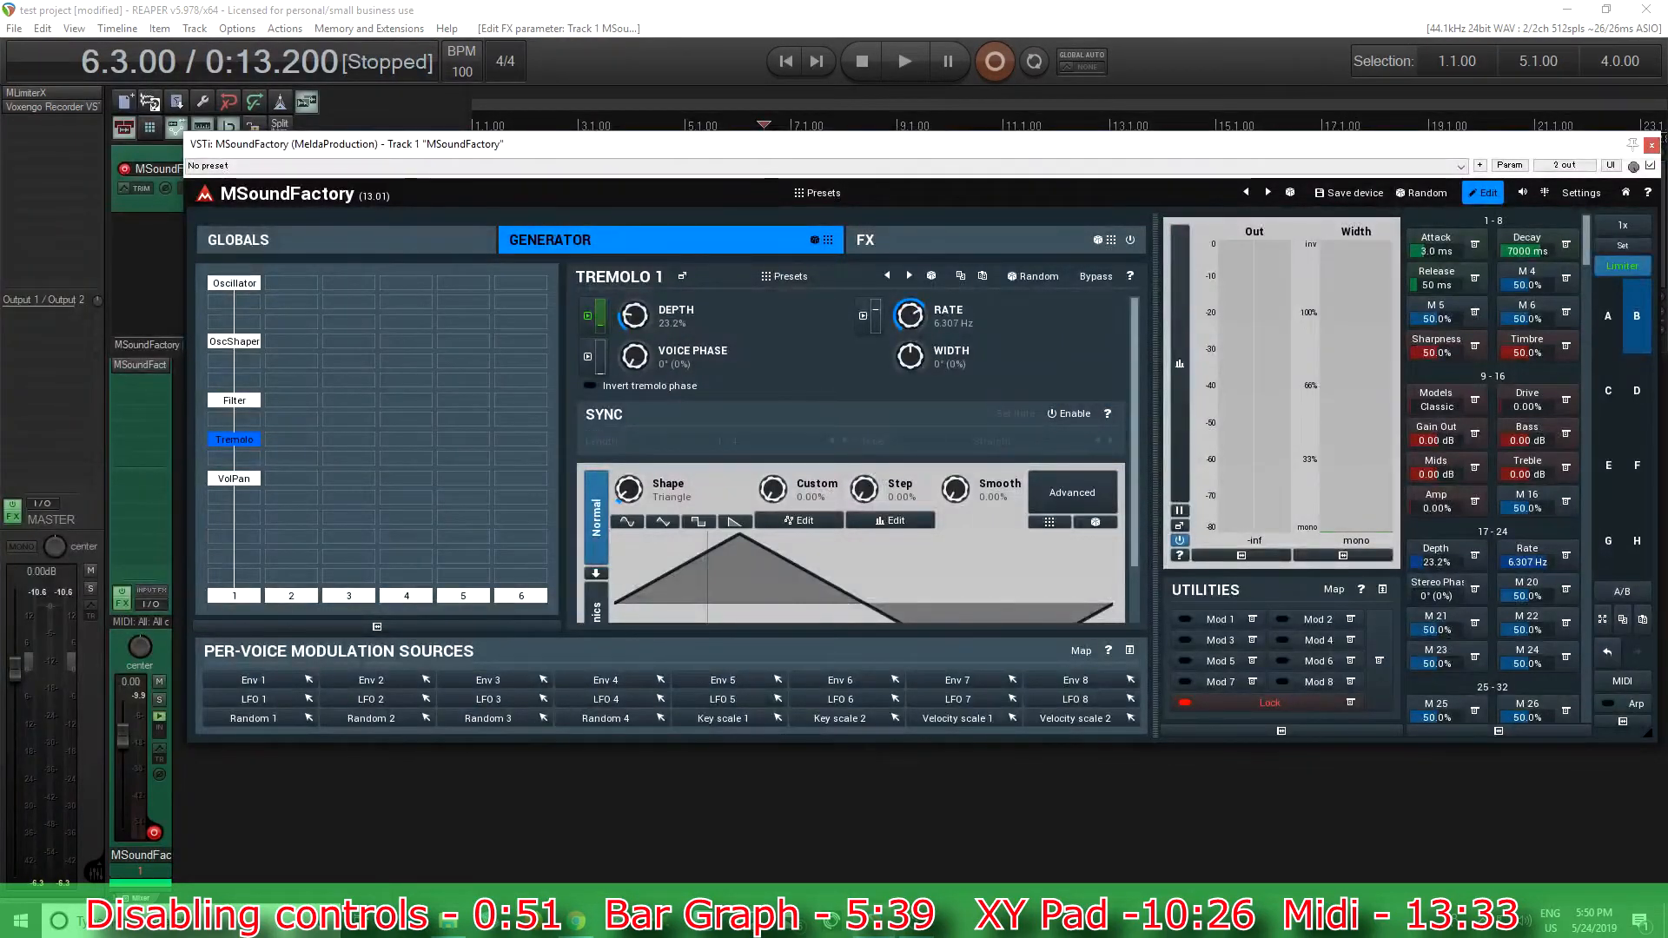
pyautogui.moveTo(1436, 556); pyautogui.dragTo(1435, 500)
pyautogui.moveTo(1548, 566); pyautogui.dragTo(1548, 596)
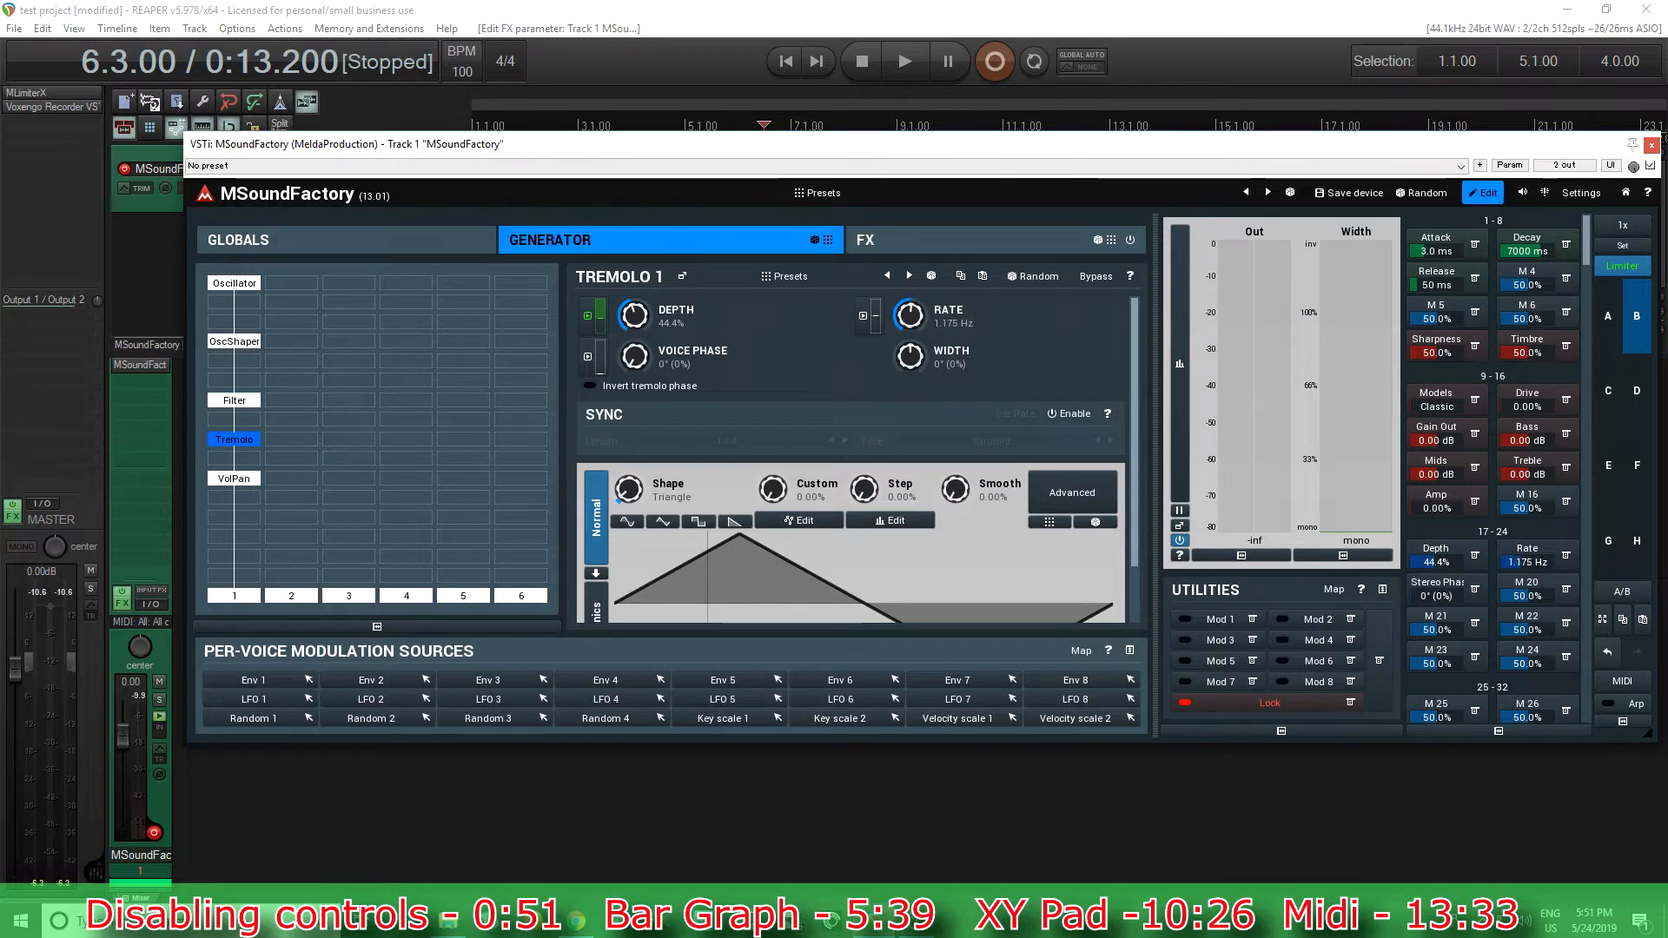
# Bend the Rate multiparameter's transformation curve up to about 90% at its midpoint and test the control, leaving Rate at 4.530 Hz.
pyautogui.click(1538, 557)
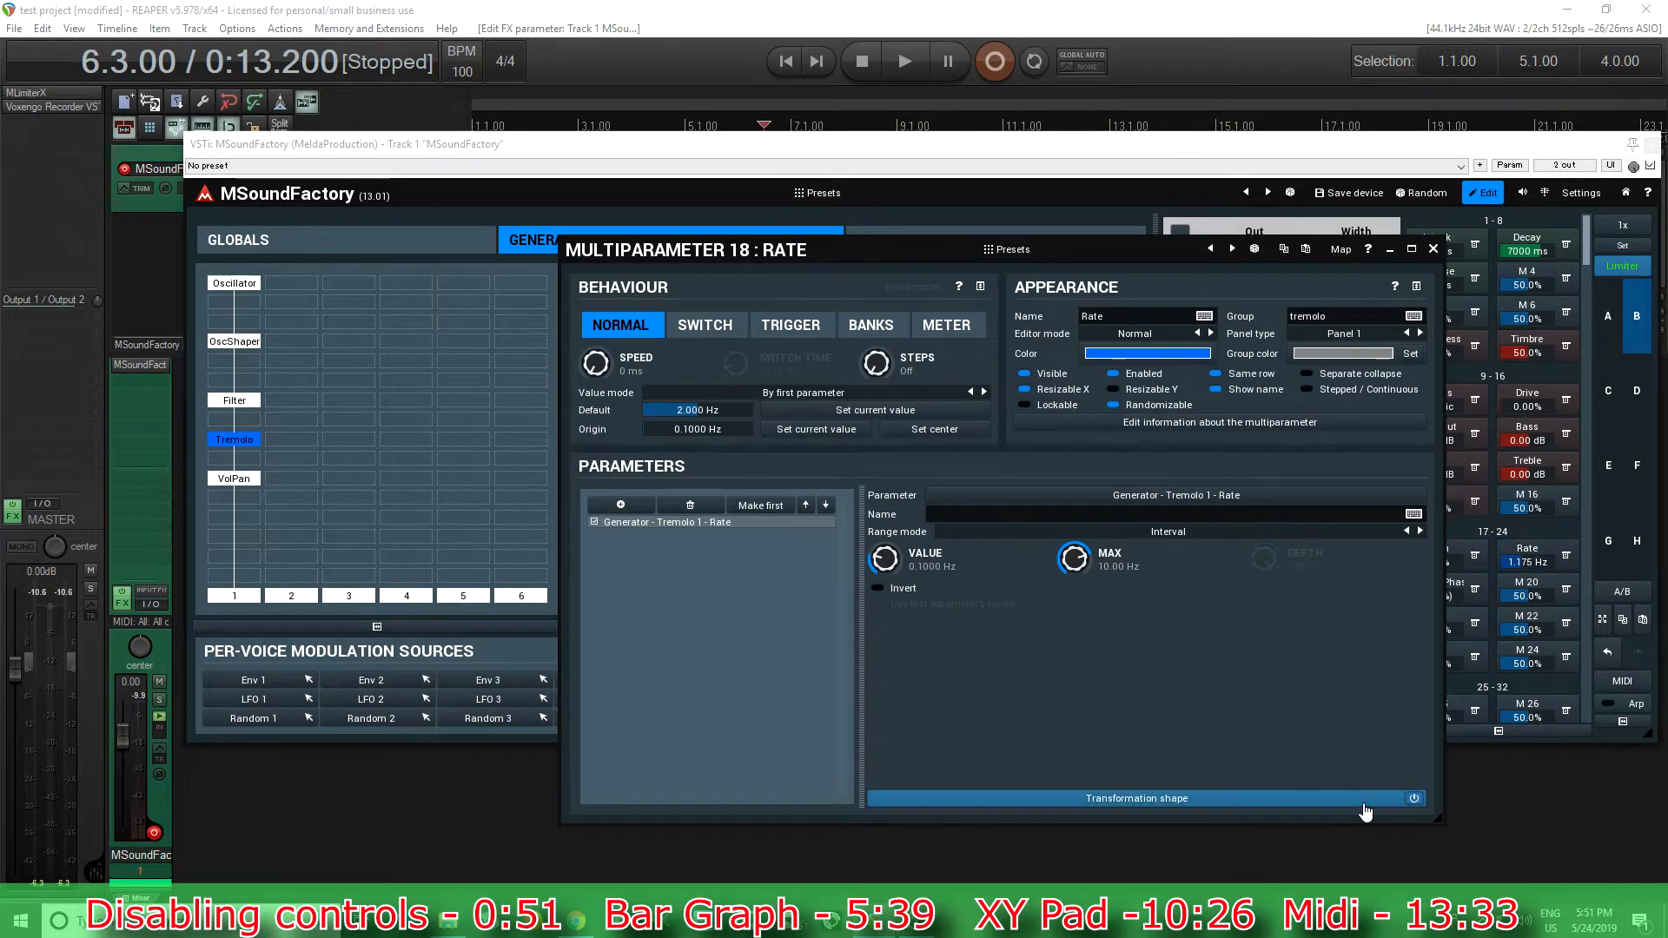
pyautogui.click(1364, 805)
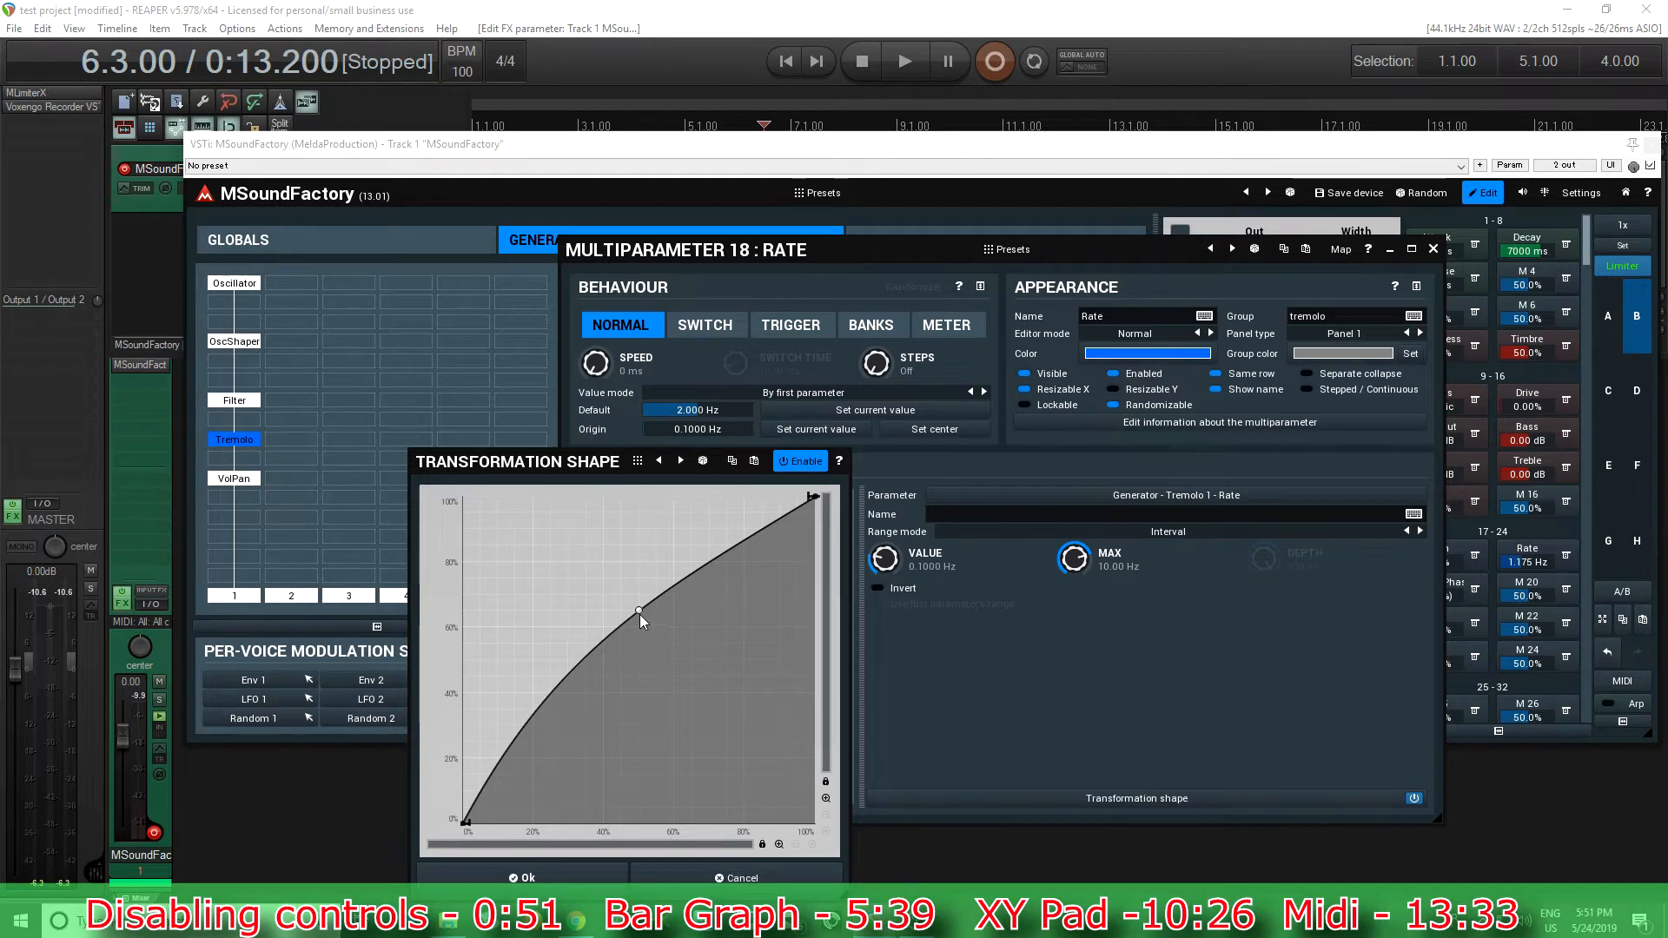
pyautogui.moveTo(640, 612); pyautogui.dragTo(609, 525)
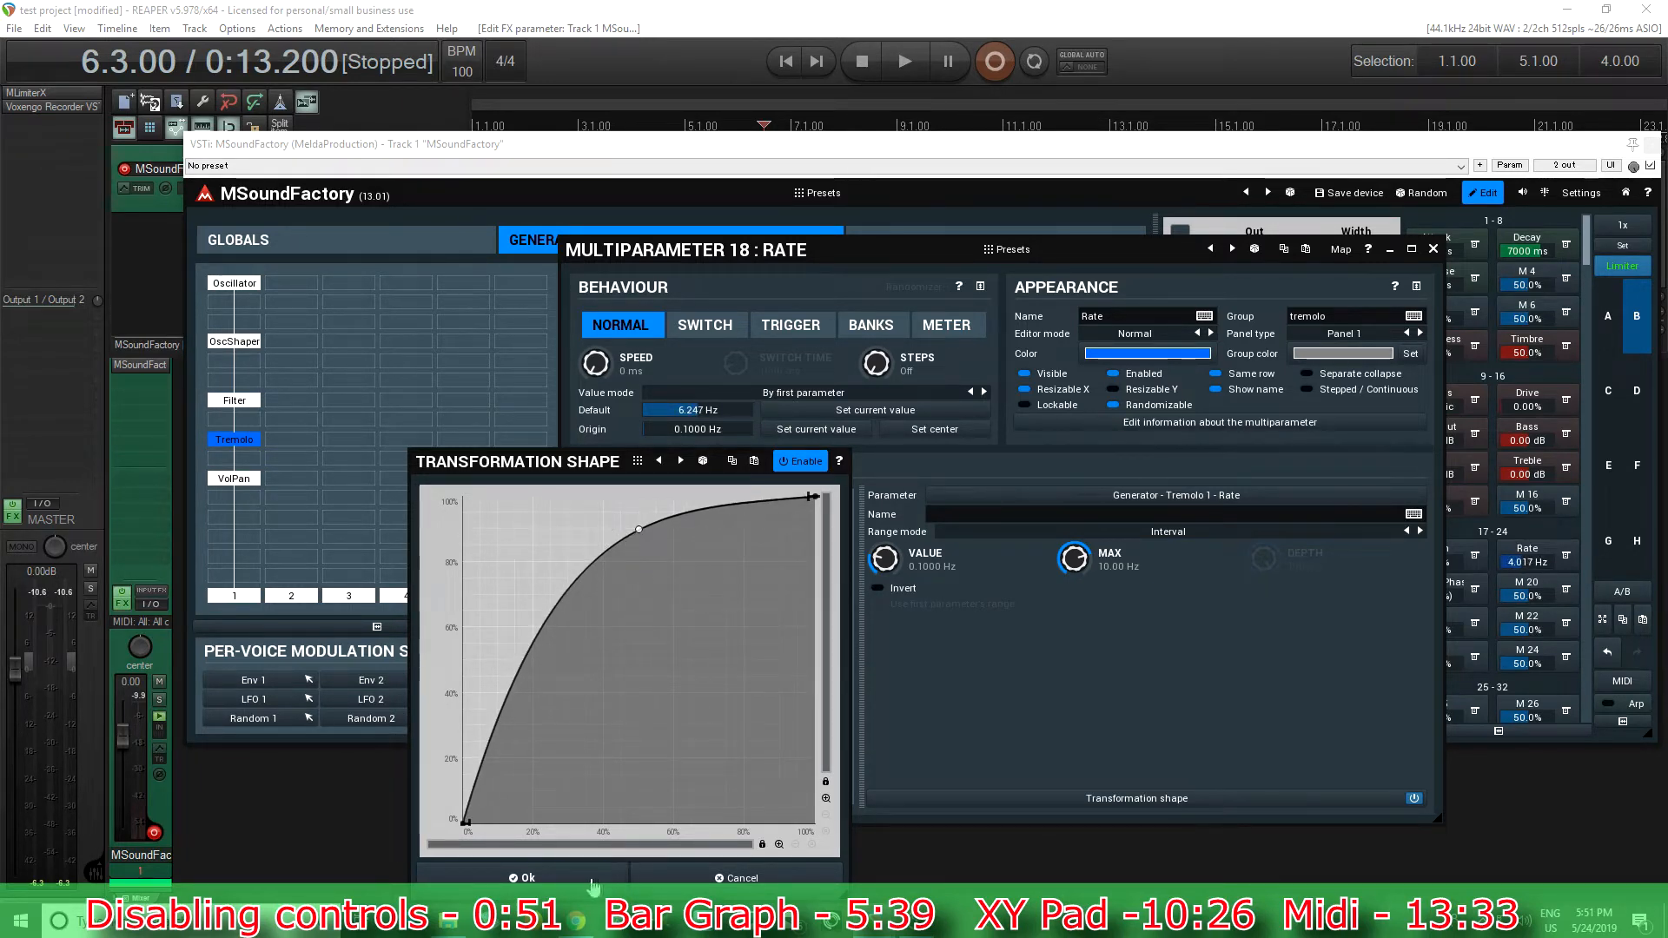
pyautogui.click(593, 882)
pyautogui.click(1433, 250)
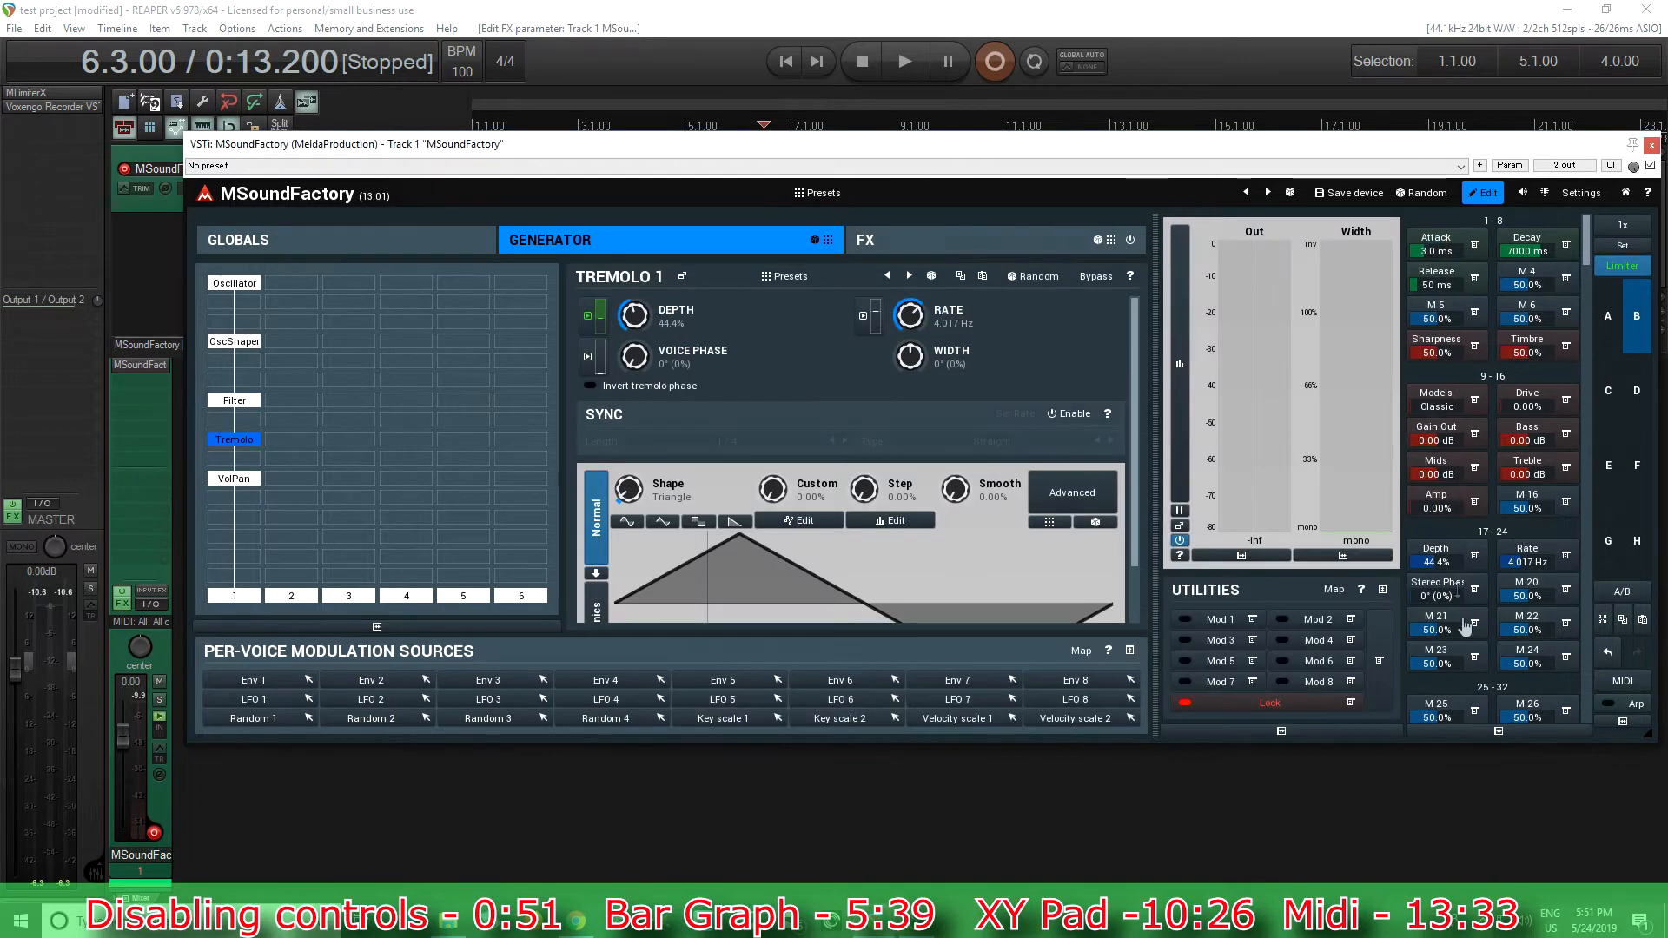
pyautogui.moveTo(1528, 564)
pyautogui.mouseDown()
pyautogui.moveTo(1528, 660)
pyautogui.moveTo(1528, 582)
pyautogui.mouseUp()
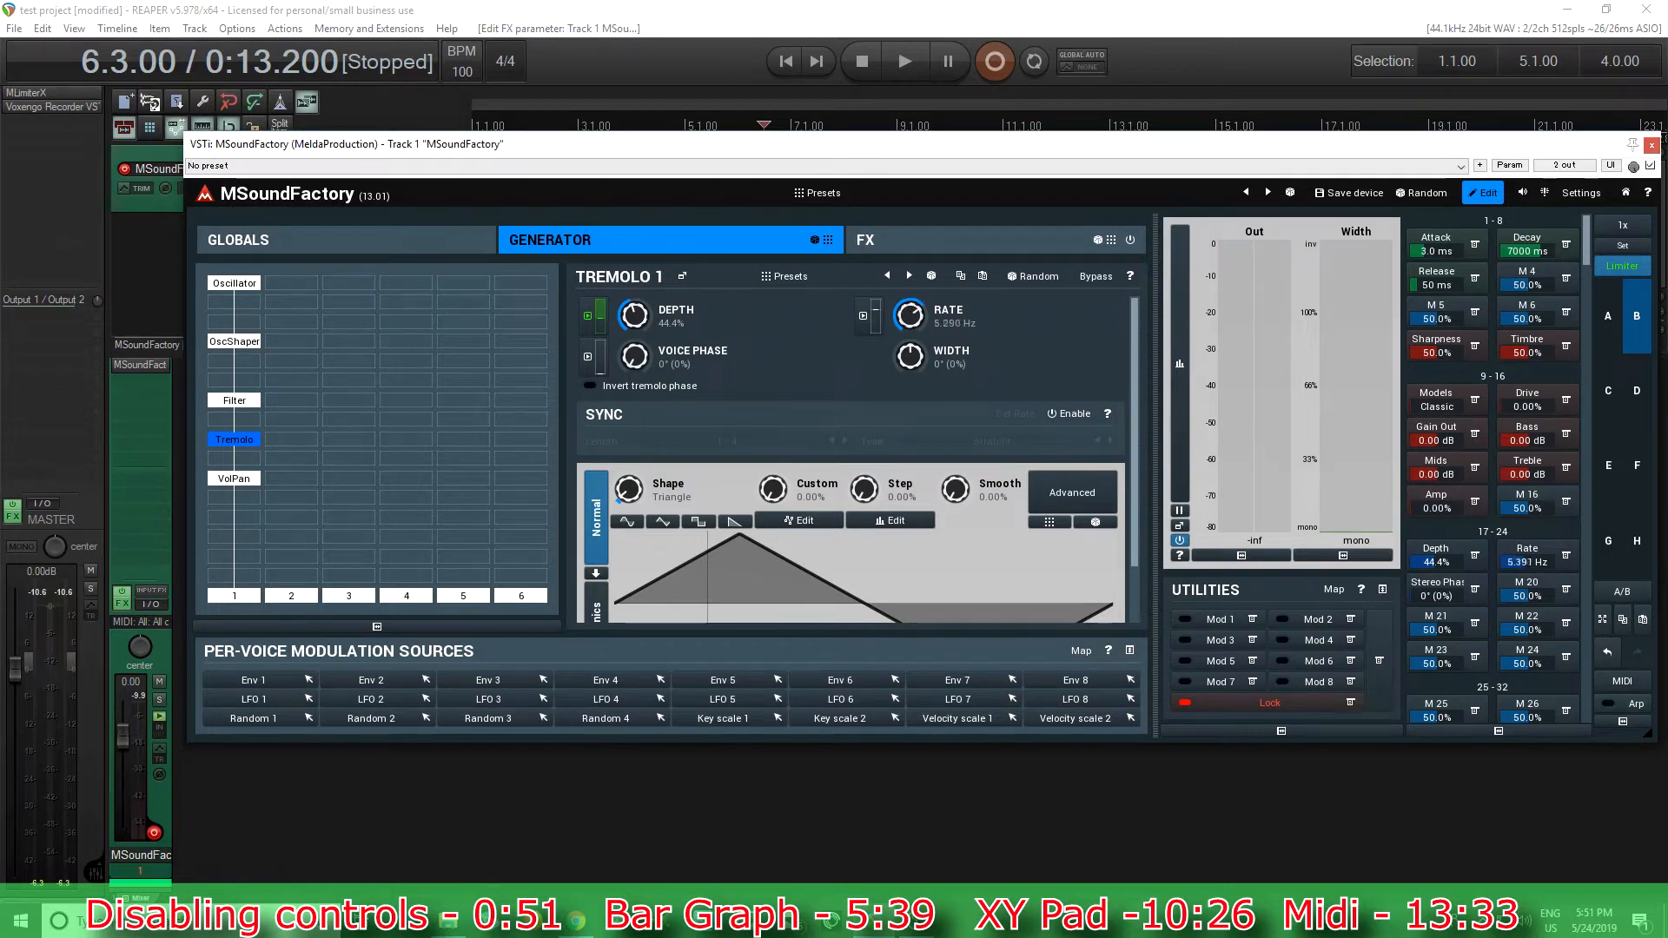
pyautogui.moveTo(1527, 562); pyautogui.dragTo(1527, 585)
# Add four points to Rate's transformation curve, raise the one near 40% to about 81%, accept the shape and close the settings.
pyautogui.click(1520, 553)
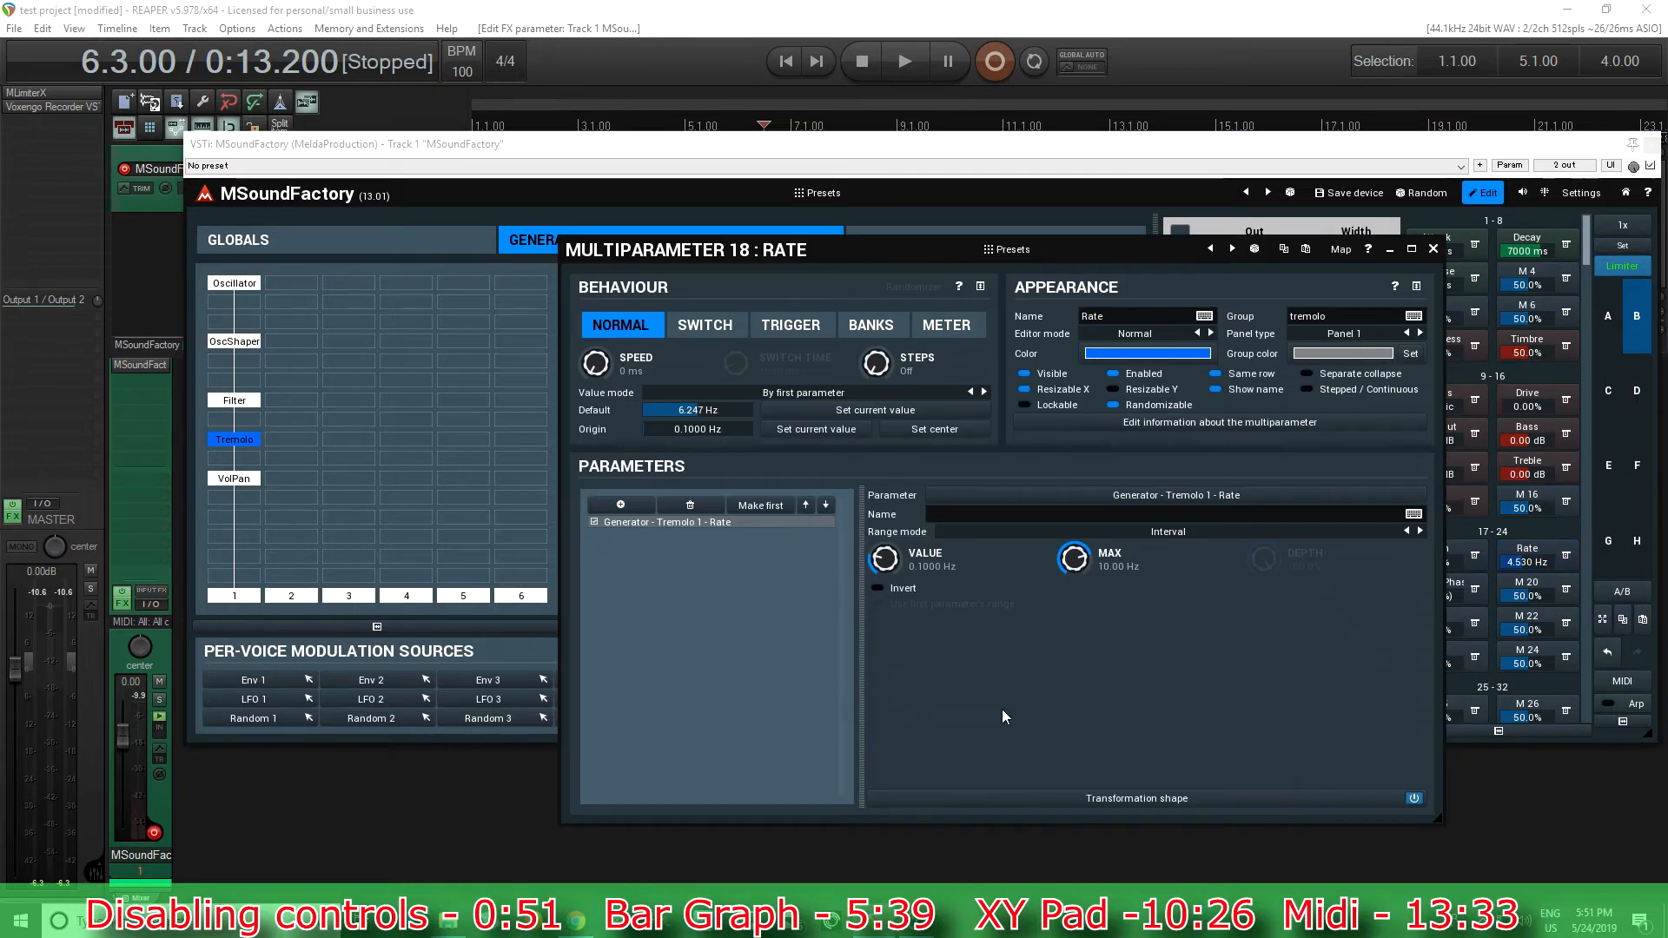
pyautogui.click(1111, 796)
pyautogui.click(610, 640)
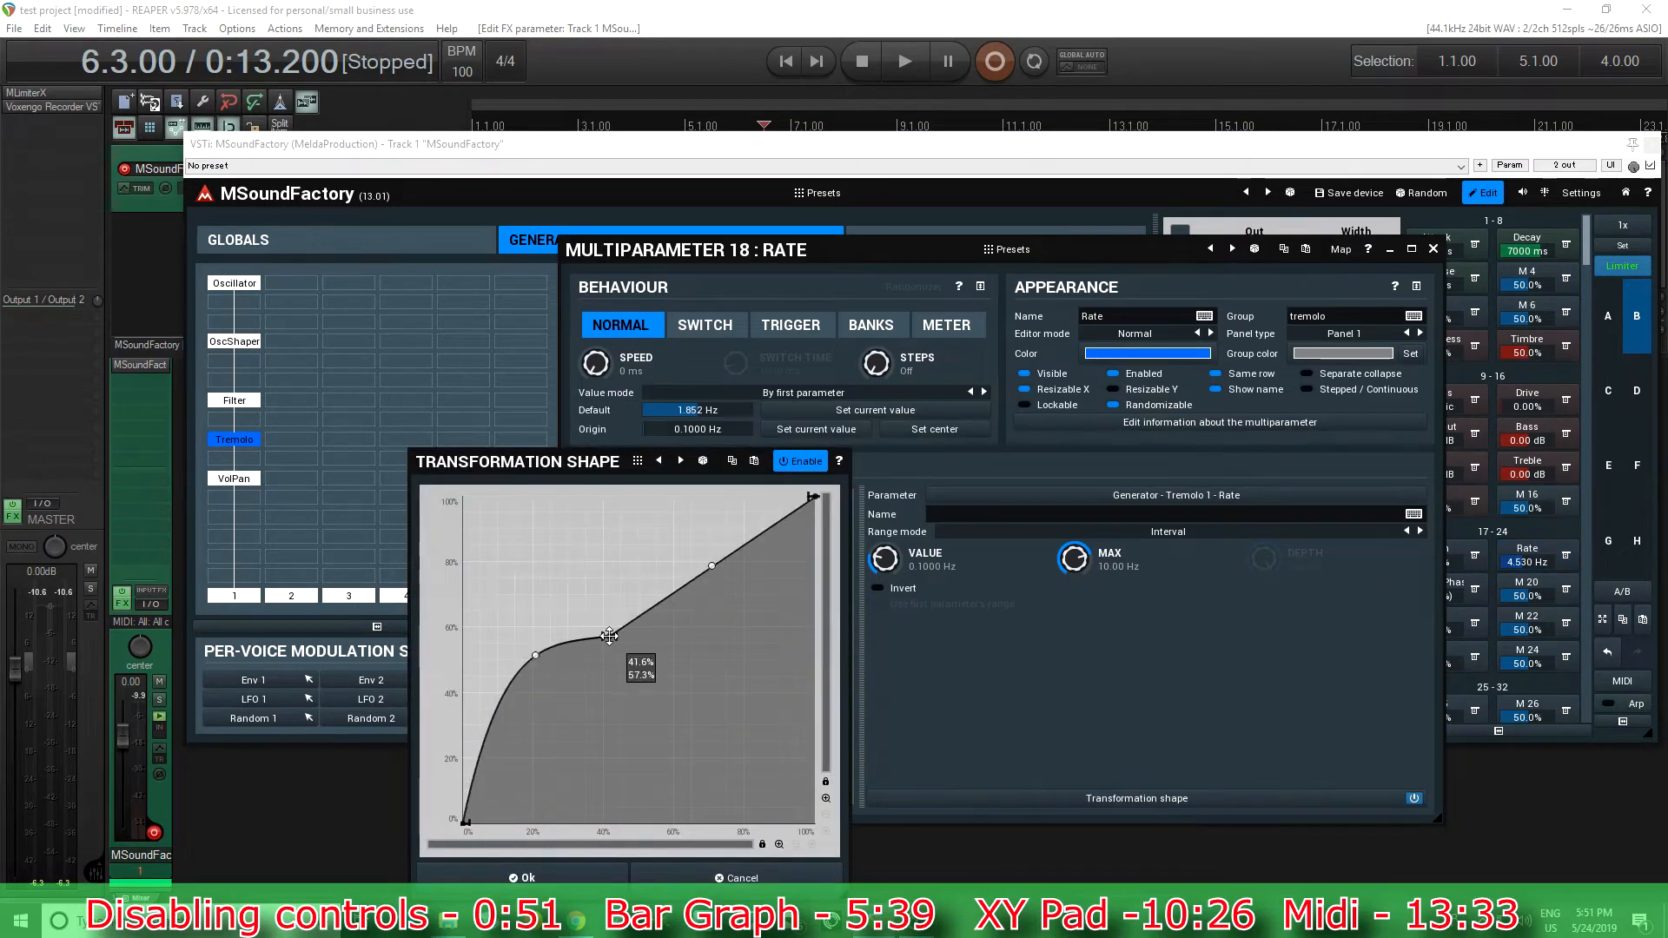
pyautogui.click(700, 640)
pyautogui.click(735, 527)
pyautogui.click(530, 717)
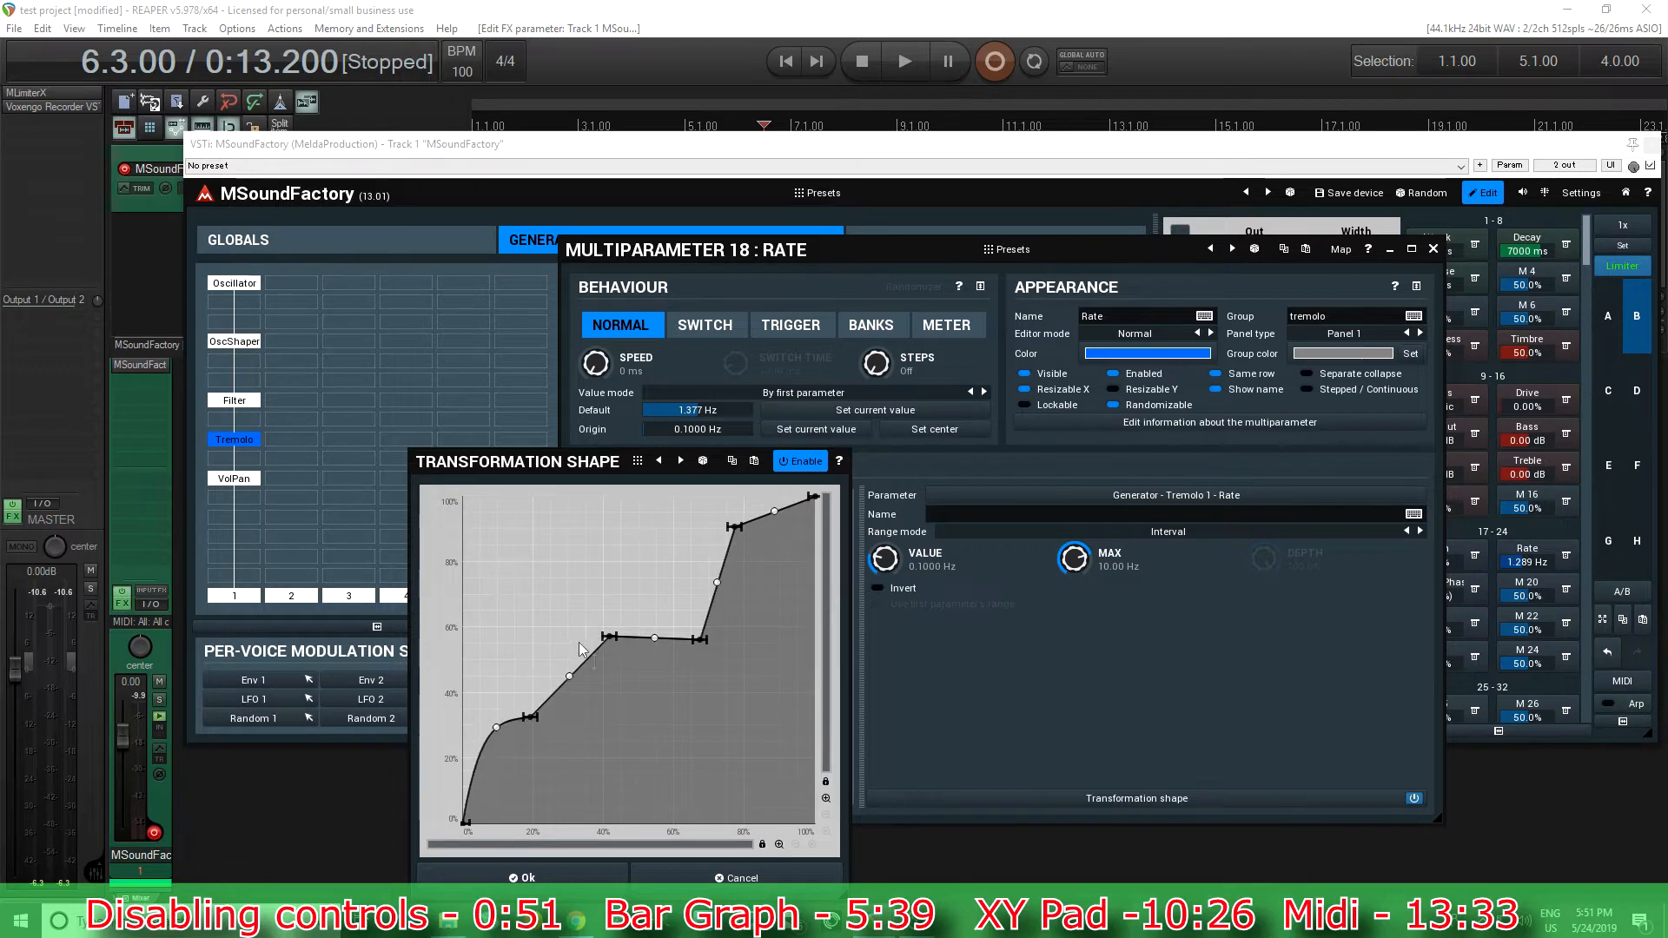
pyautogui.moveTo(609, 637); pyautogui.dragTo(594, 559)
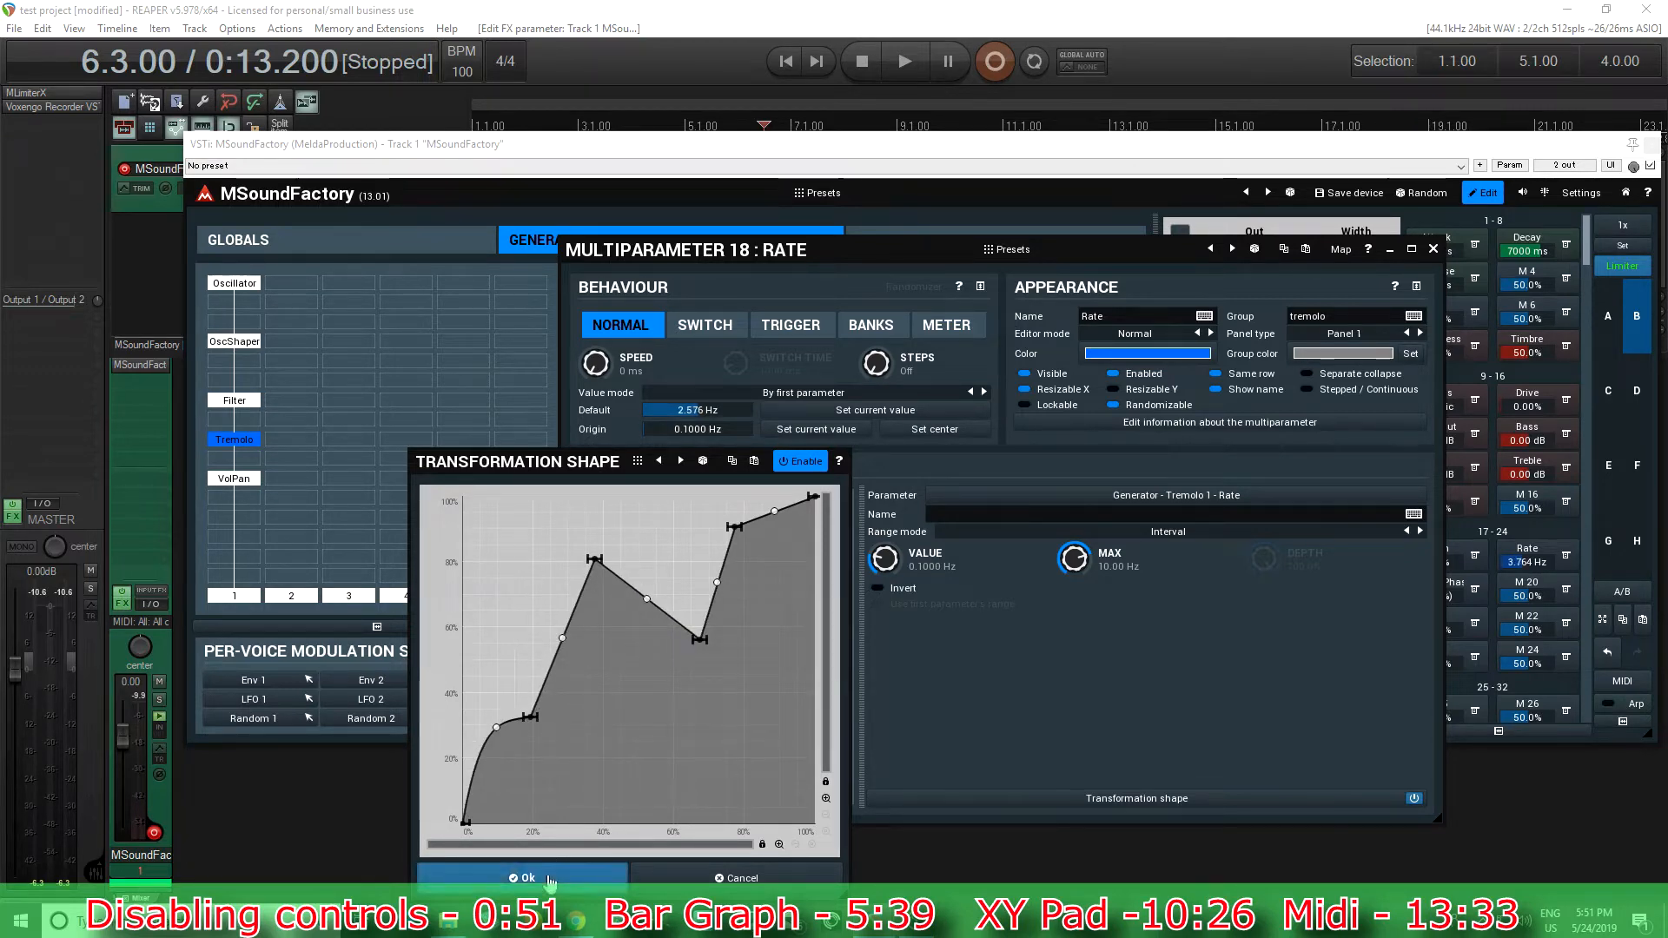
pyautogui.click(550, 878)
pyautogui.click(1434, 249)
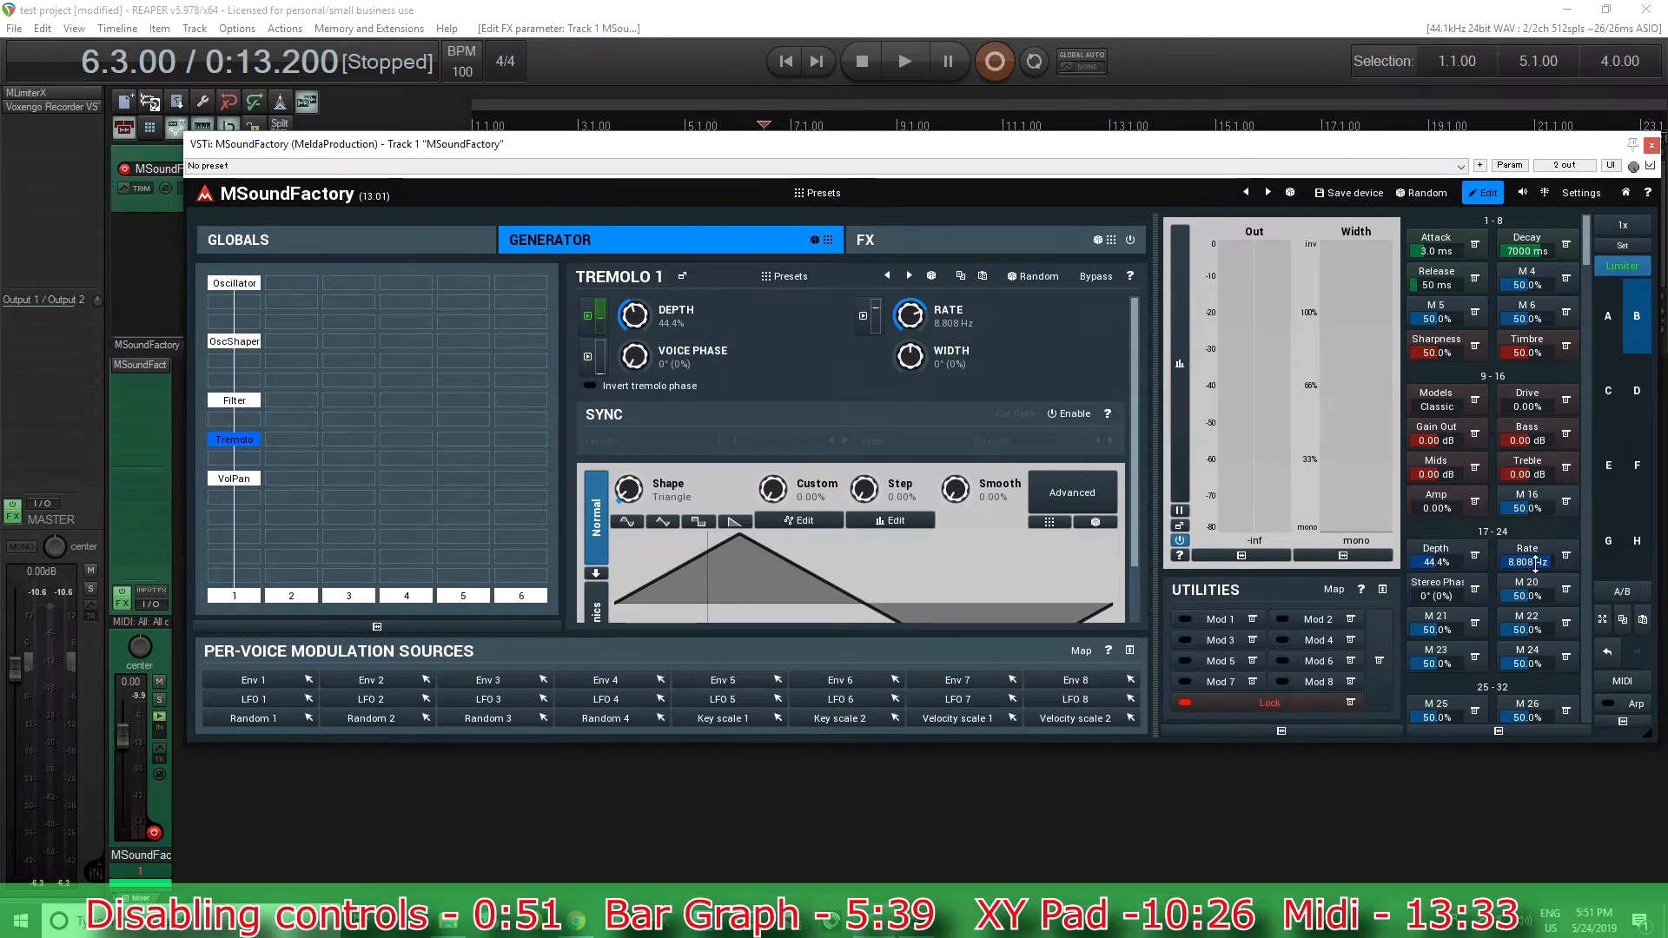
# Leave the edit screen and toggle the Tone section's Amp option repeatedly to show and hide its controls, leaving it on.
pyautogui.click(1480, 198)
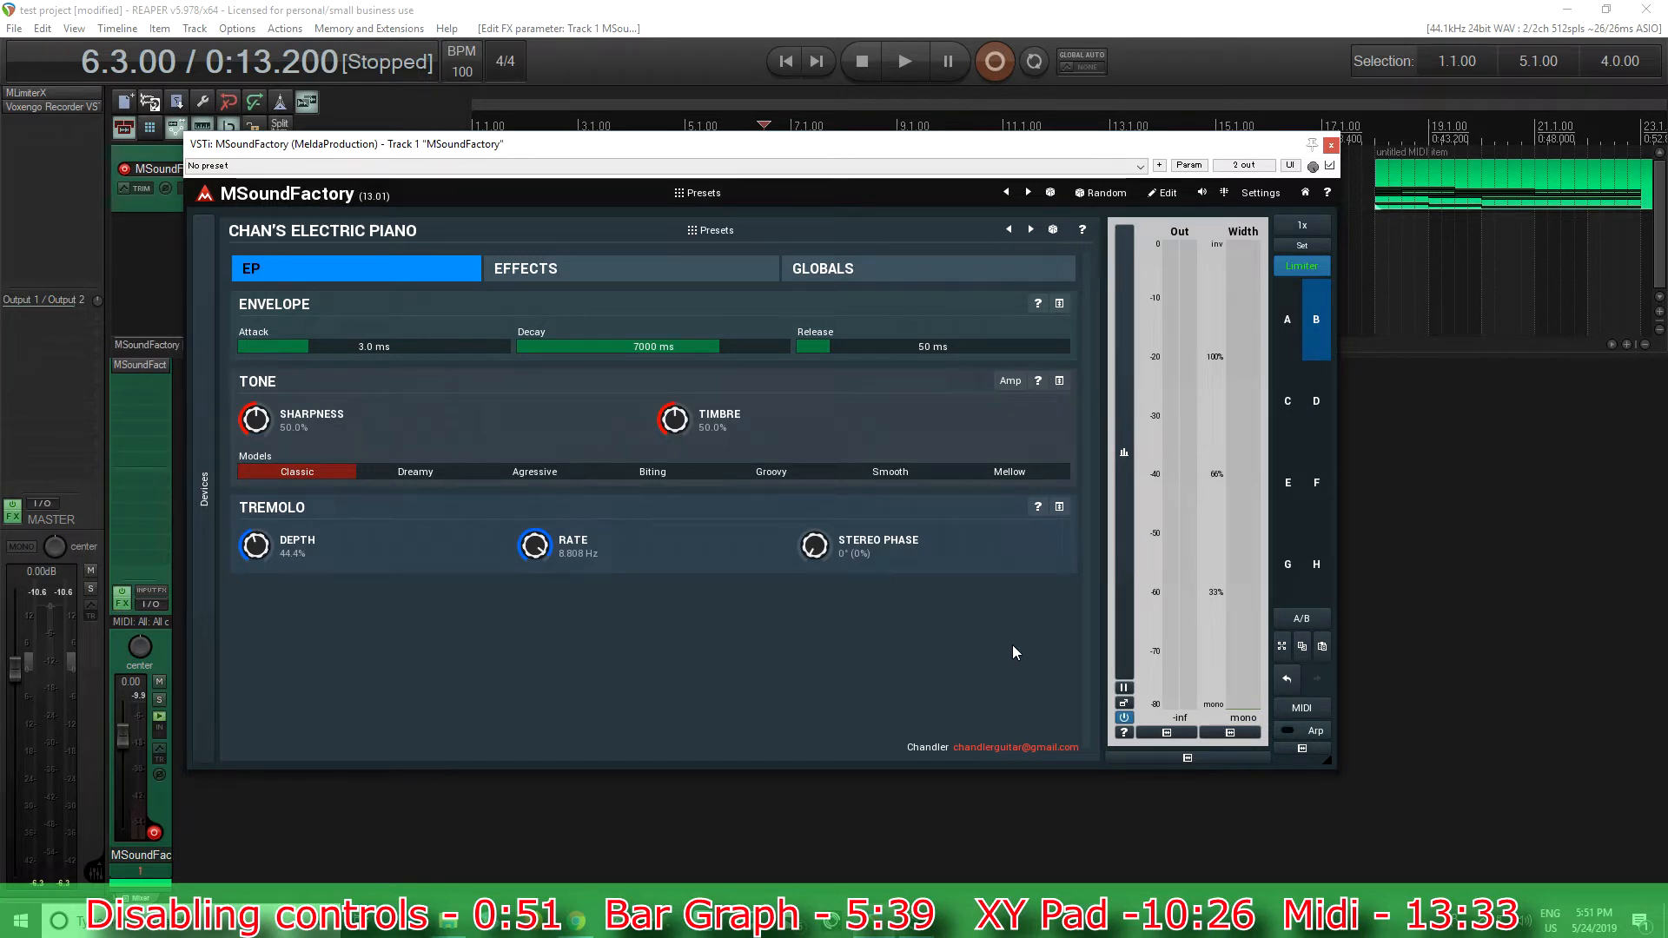
pyautogui.click(1012, 382)
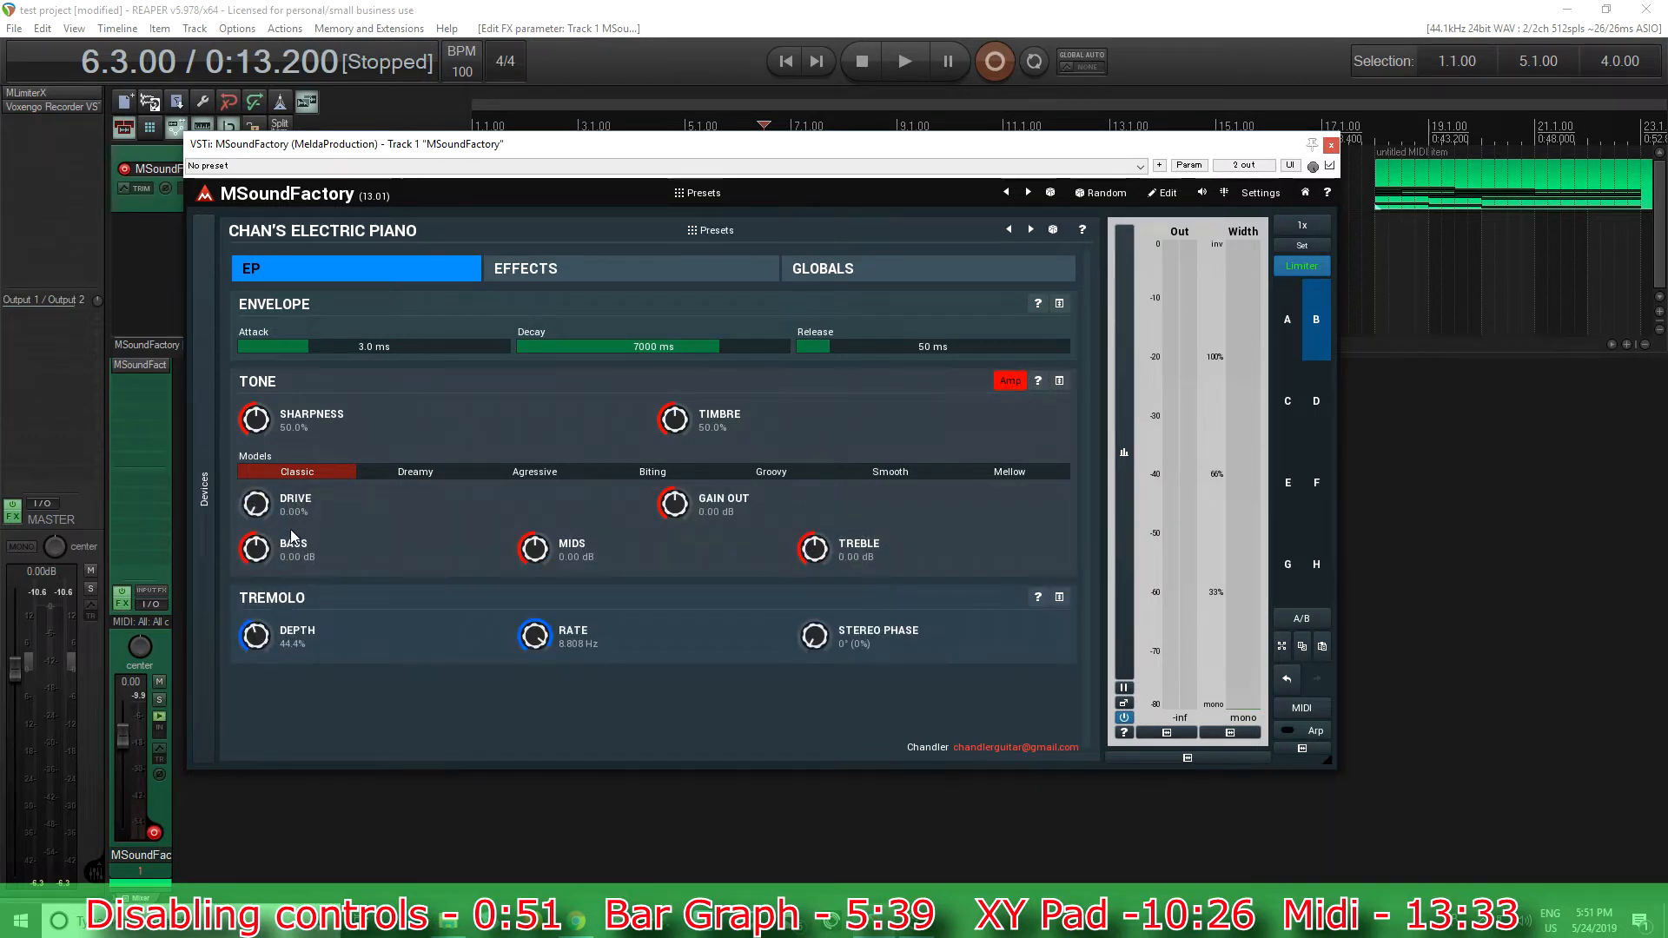
pyautogui.click(1016, 384)
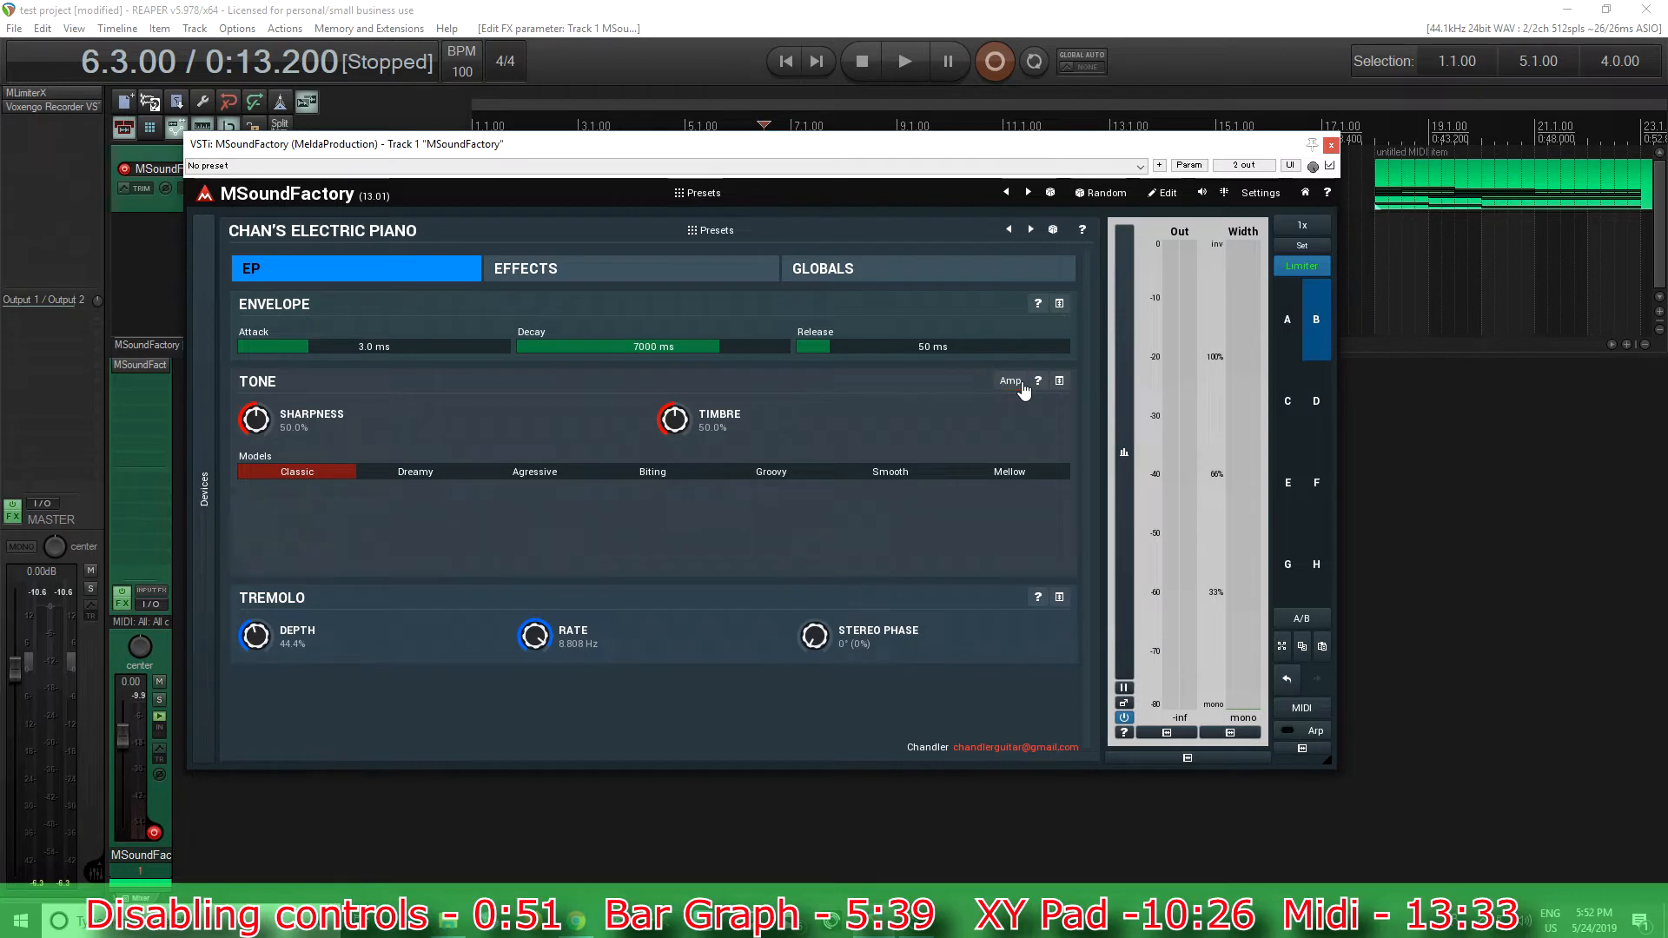
pyautogui.click(1022, 386)
pyautogui.click(1022, 386)
pyautogui.click(1022, 386)
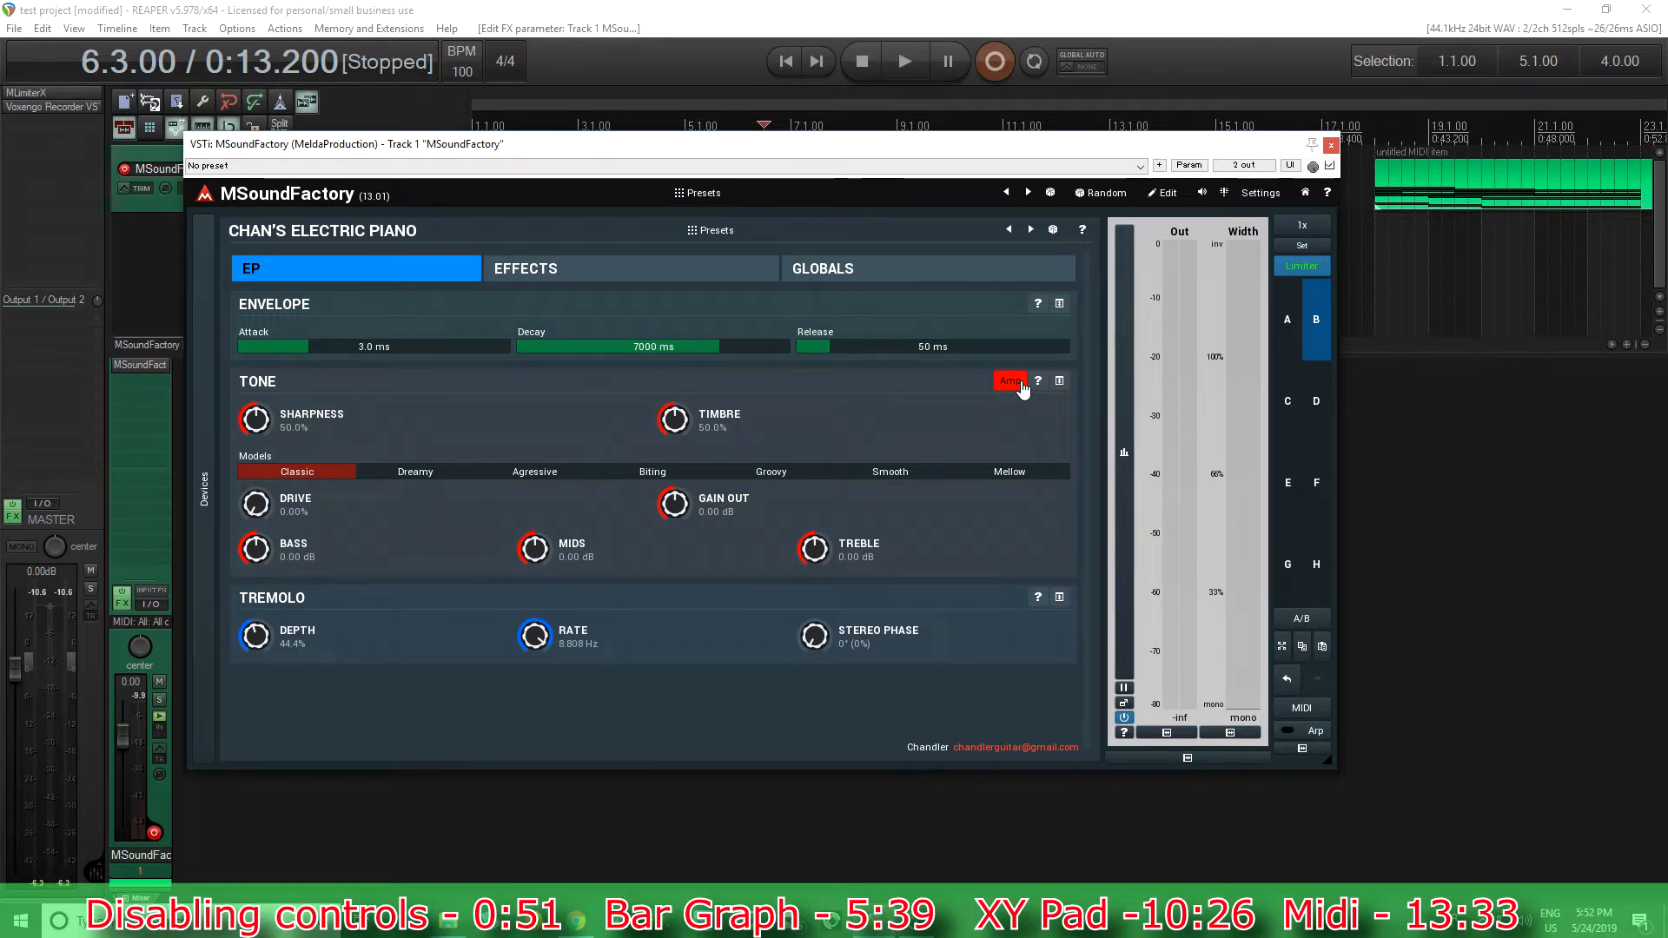
# Inspect the Visible parameters of Param 10 through Param 14 in the Amp multiparameter's settings and close them.
pyautogui.rightClick(1022, 386)
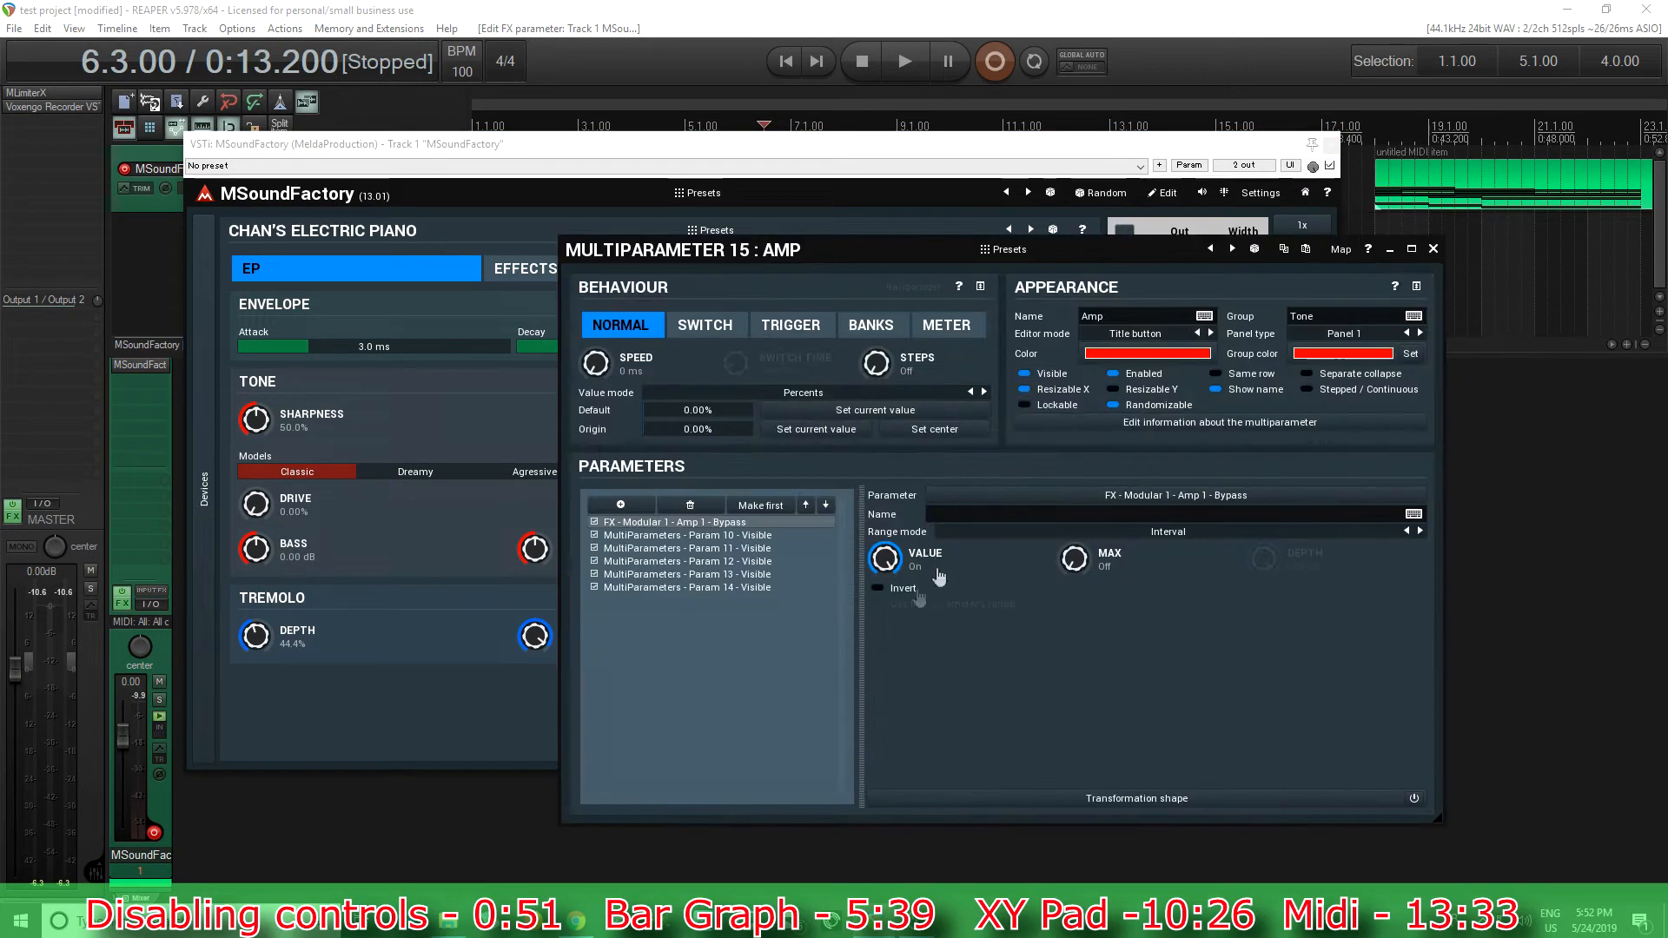
pyautogui.click(748, 539)
pyautogui.click(758, 549)
pyautogui.click(758, 561)
pyautogui.click(758, 575)
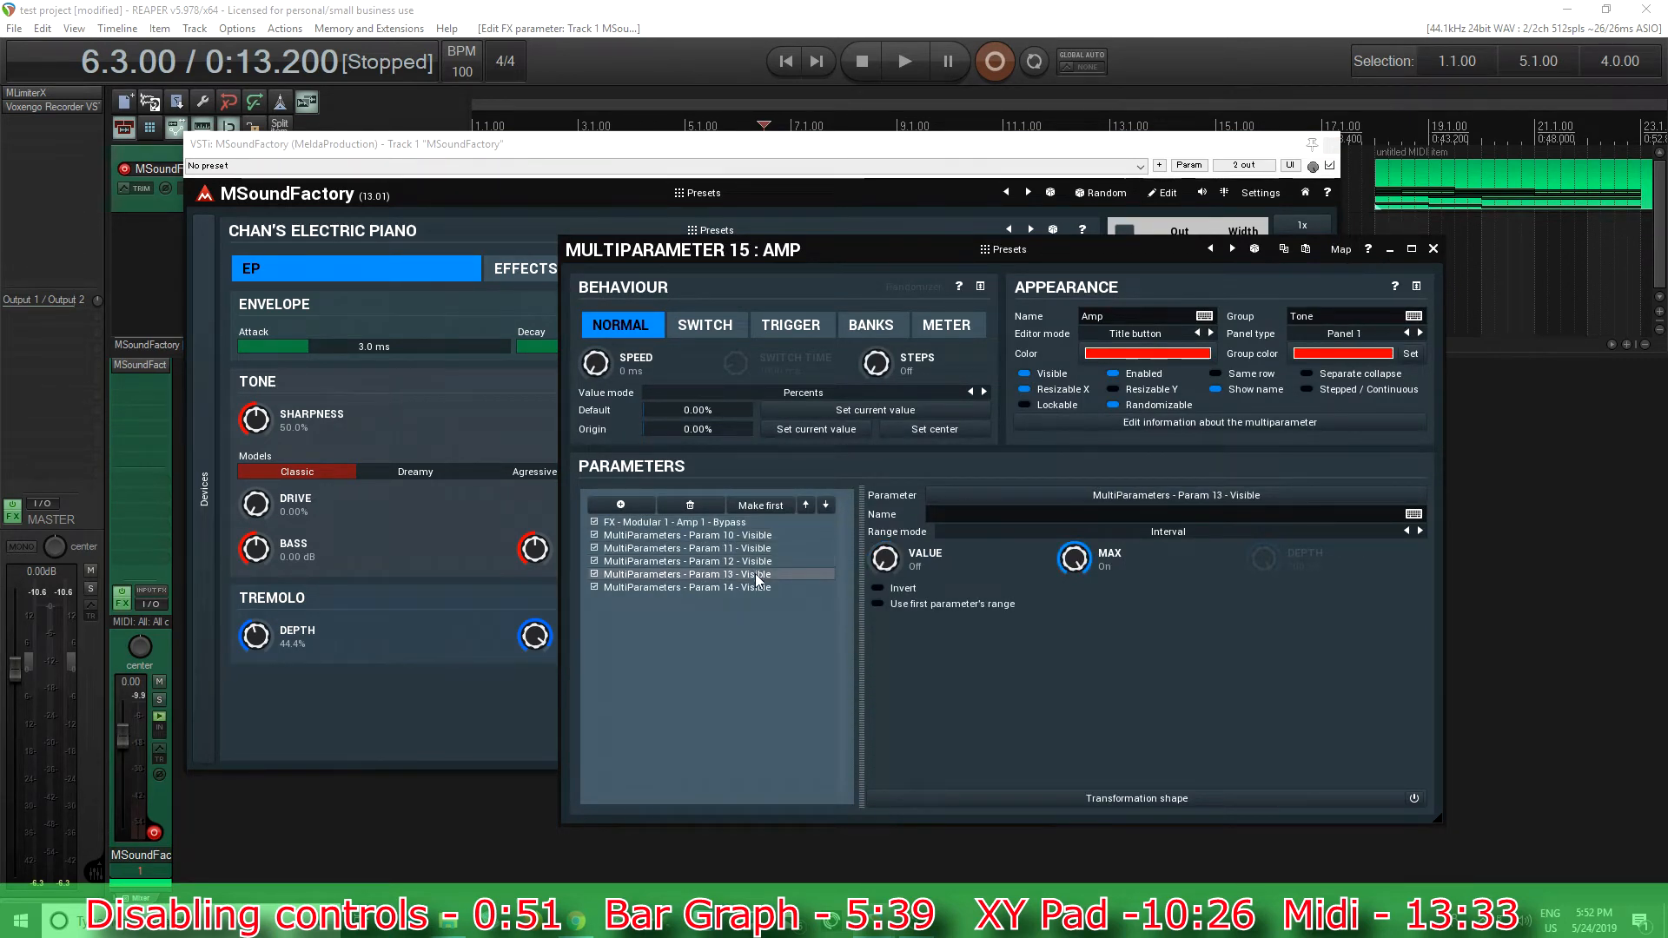
pyautogui.click(759, 588)
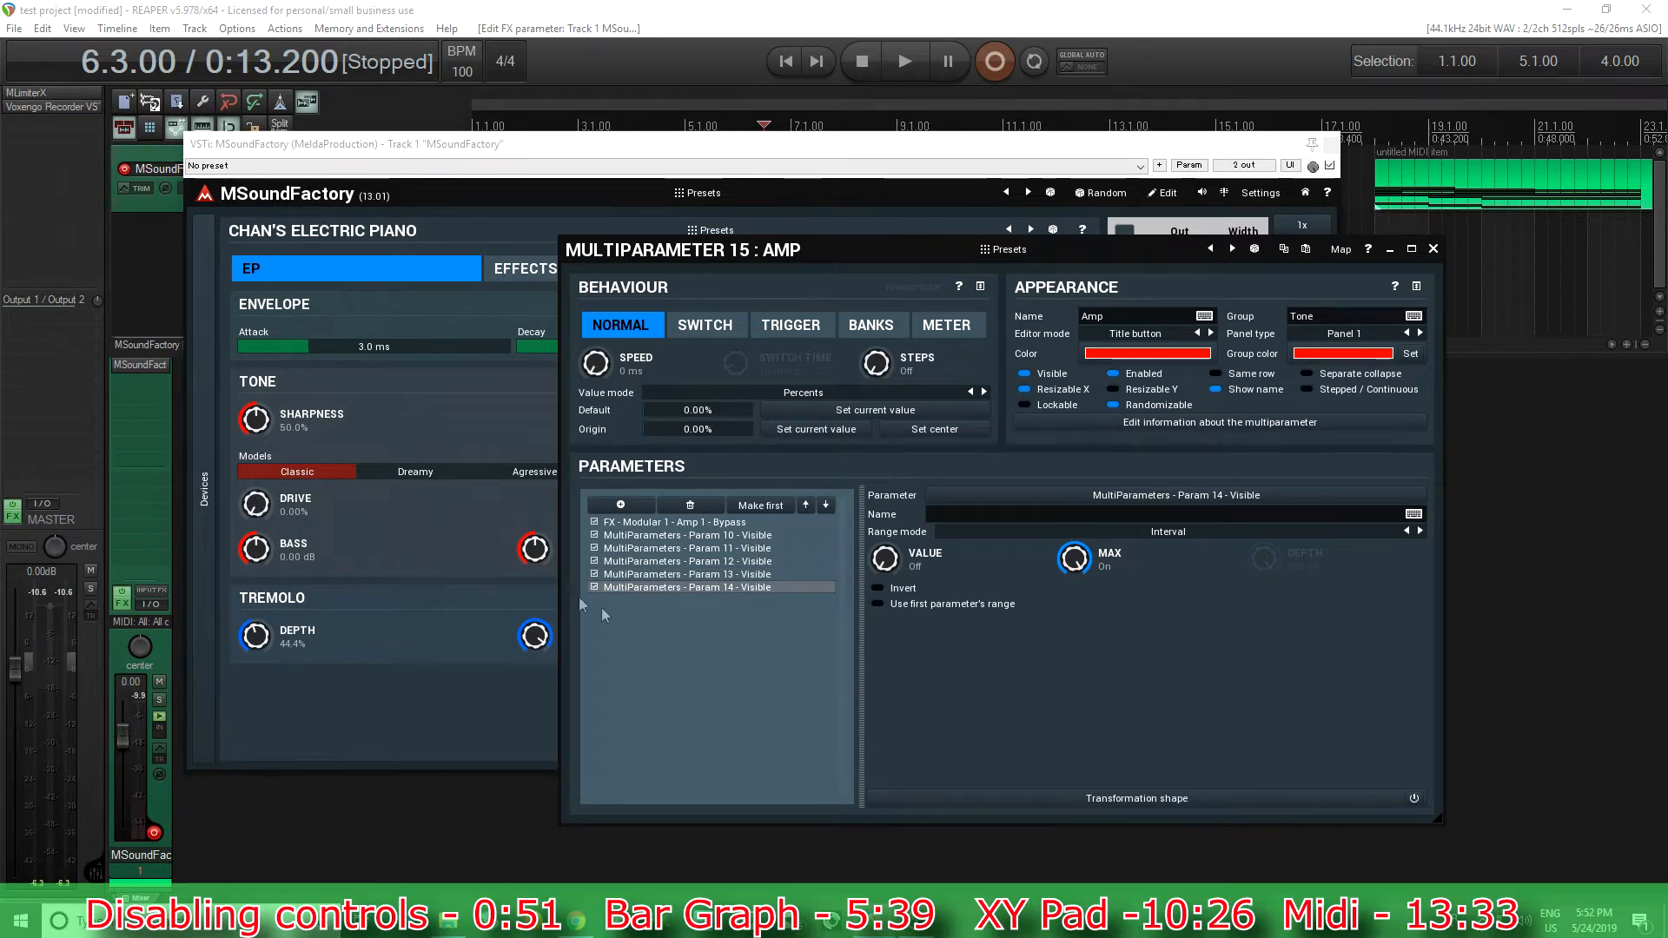
pyautogui.click(1434, 250)
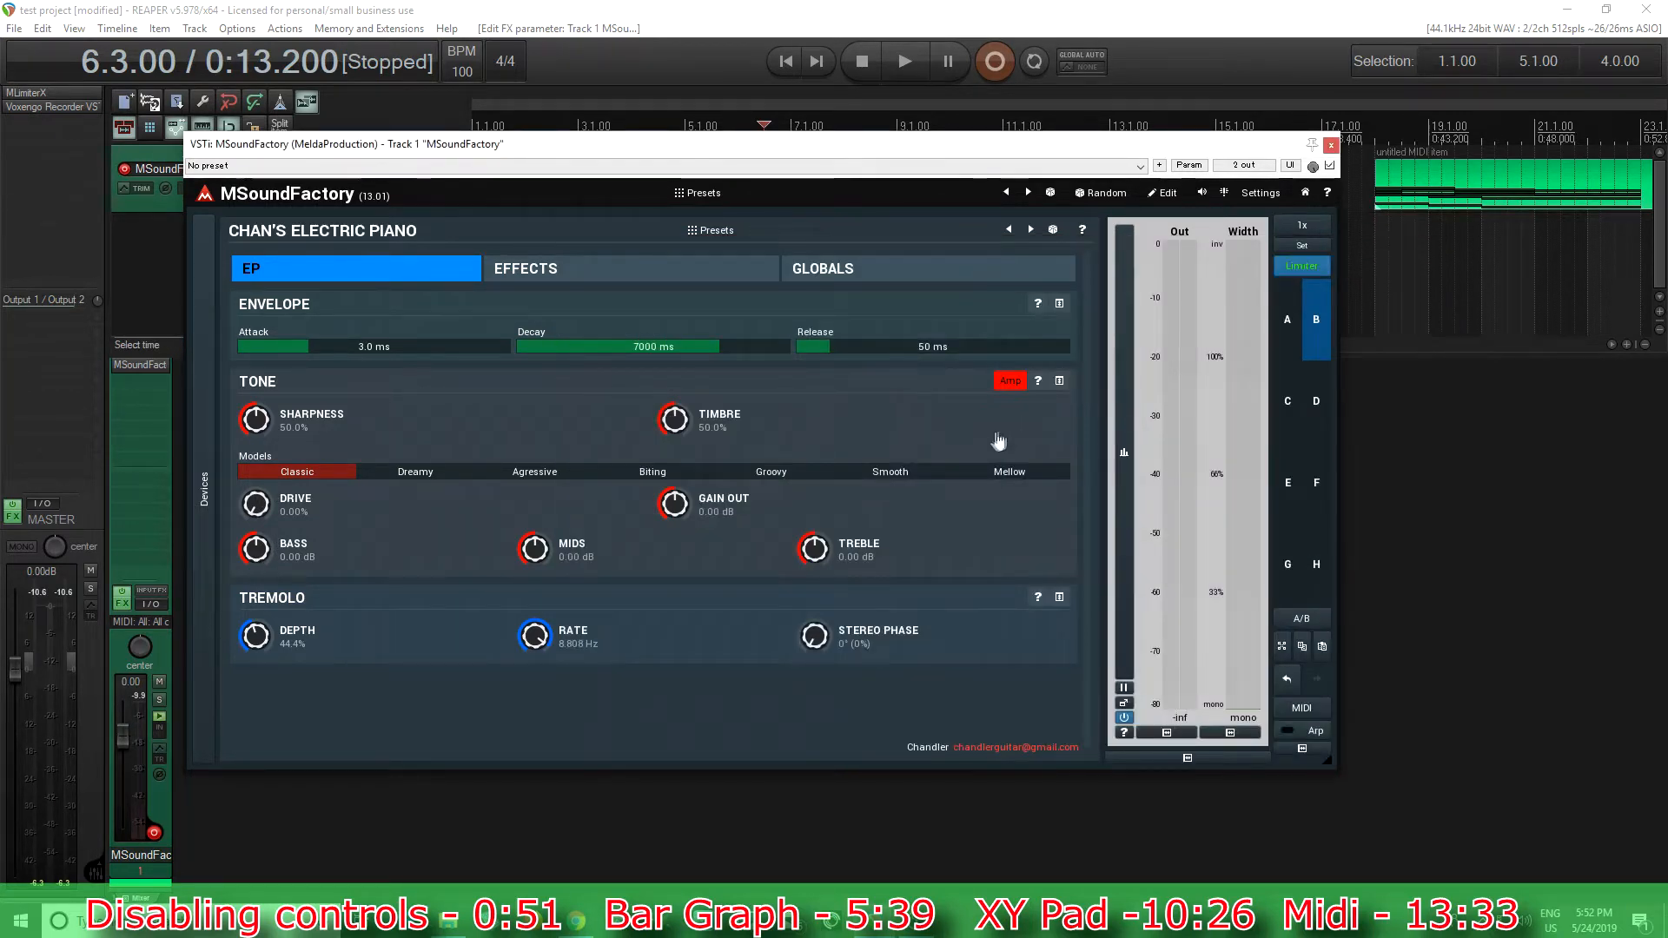
# Switch Amp off in the Tone section, then review its multiparameter settings again and close them.
pyautogui.click(1014, 388)
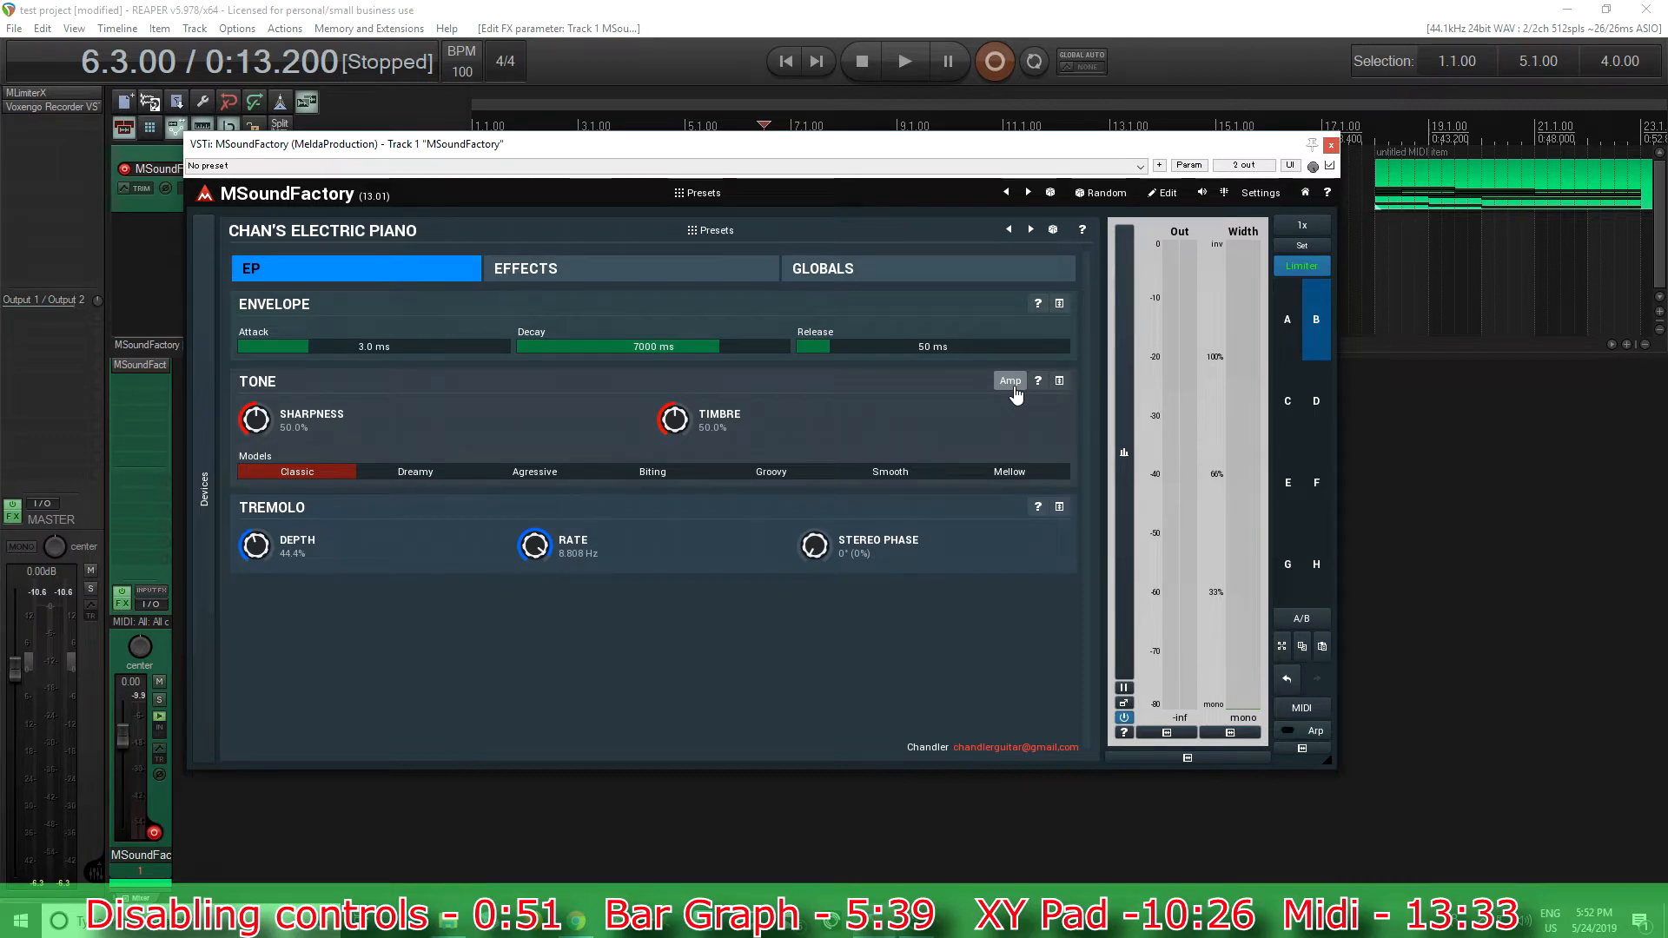
pyautogui.click(1010, 382)
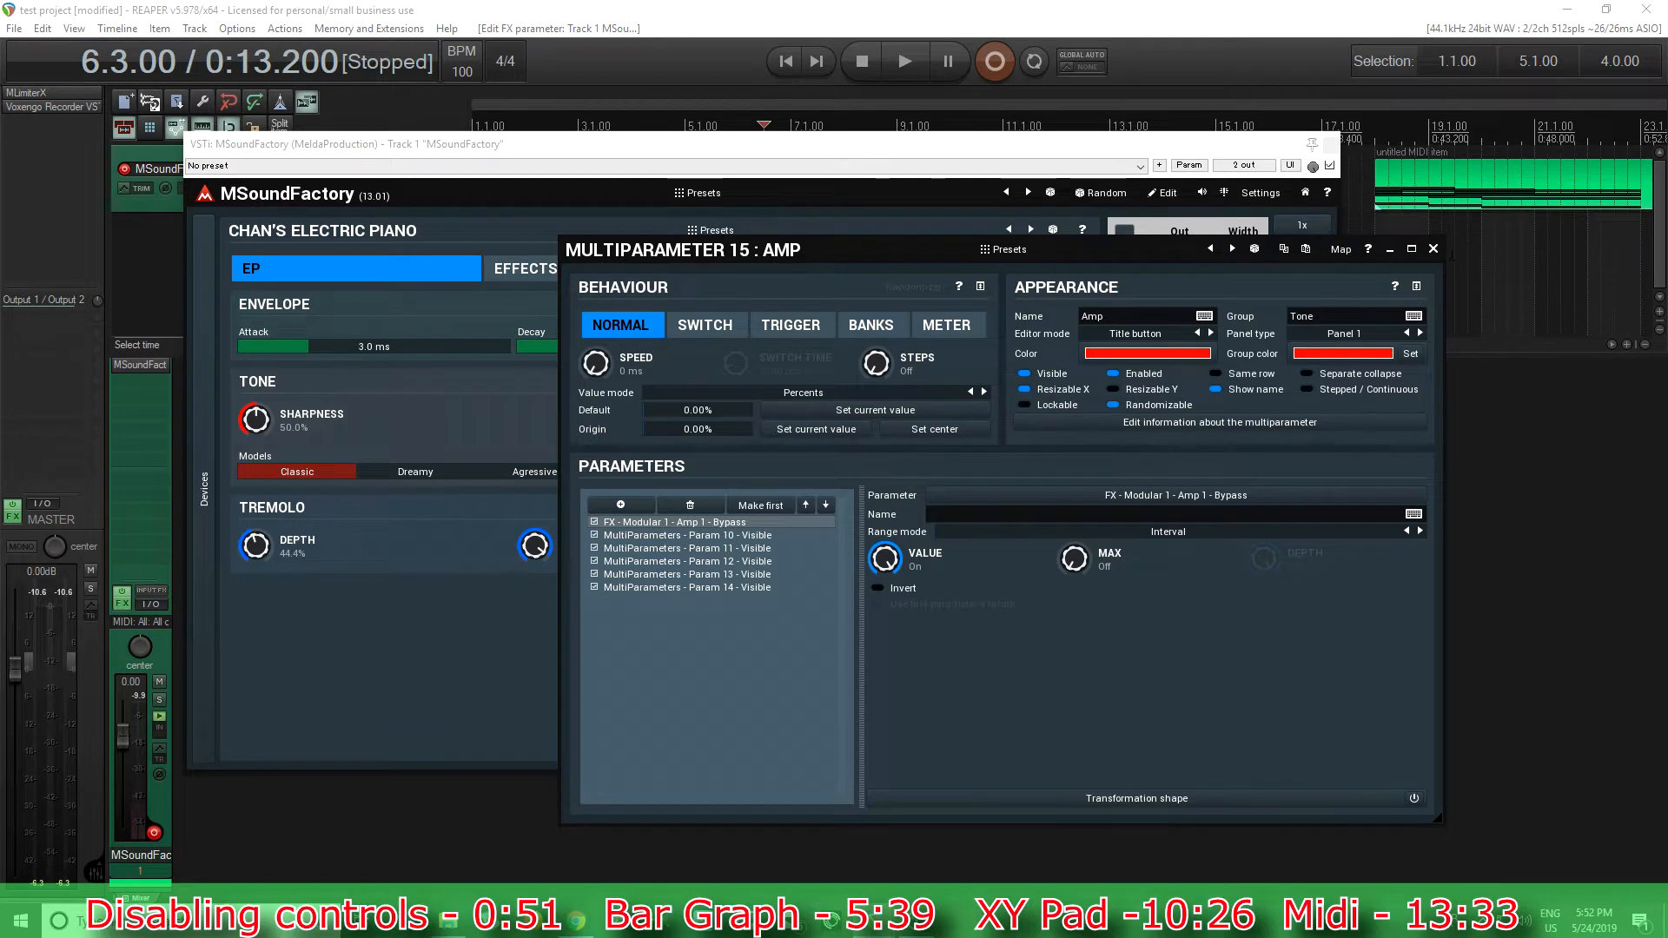
pyautogui.click(1433, 249)
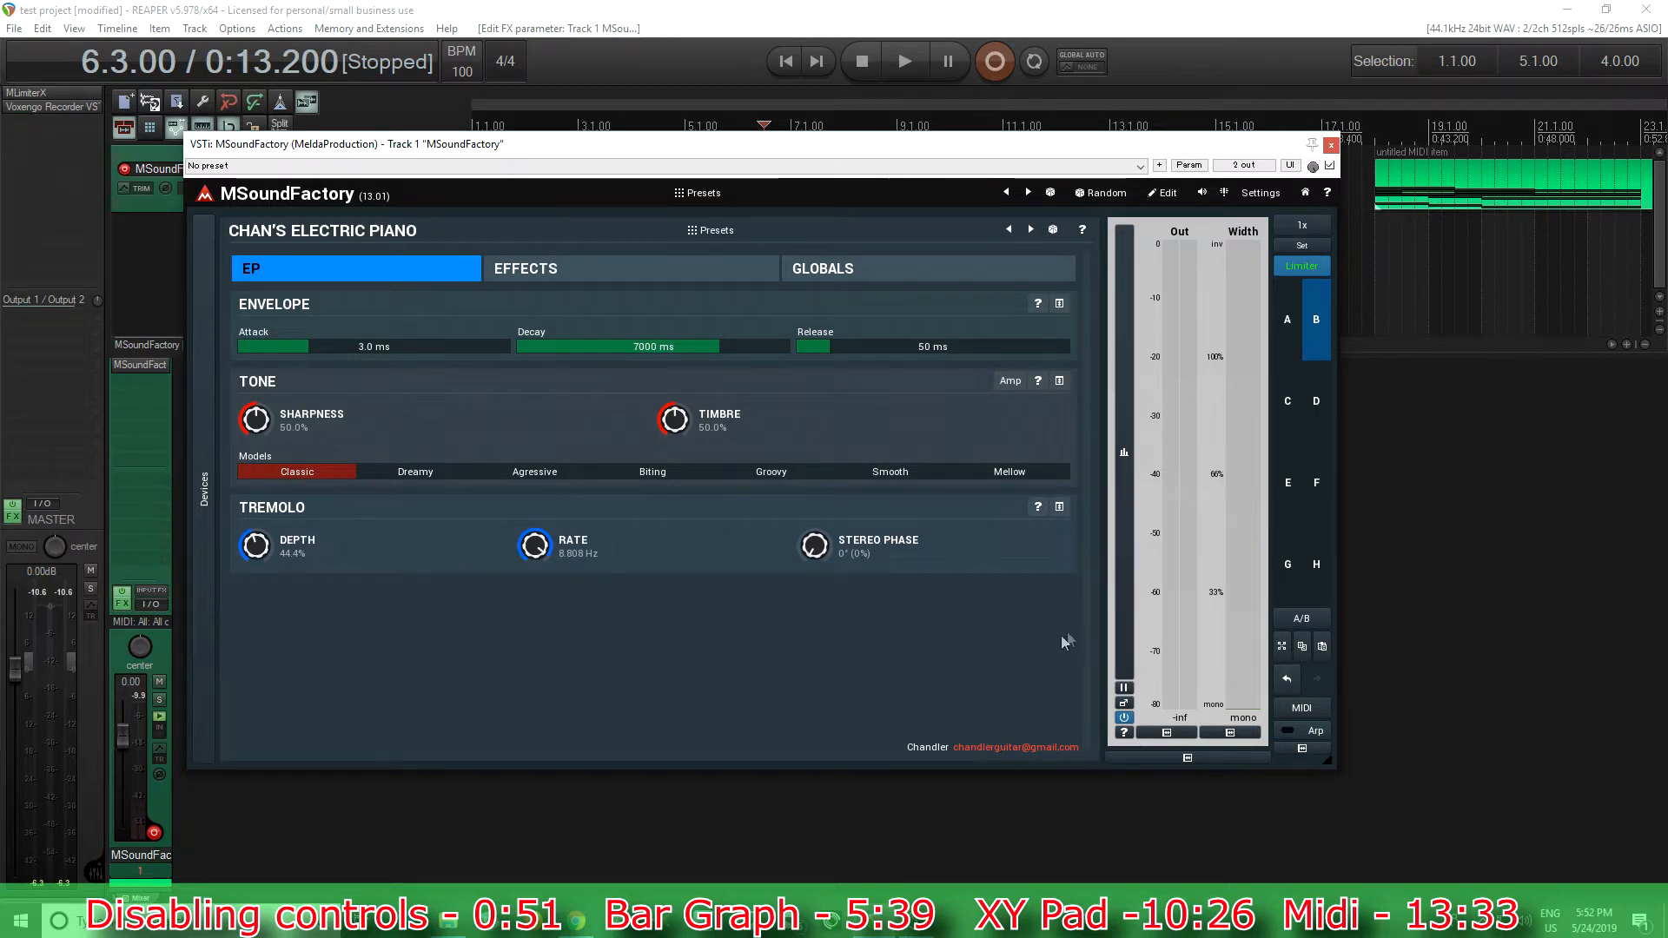
# Load the Pulsor preset from the Synth folder and sweep across the filter's bar graph to raise most of its 16 values to 100%.
pyautogui.click(726, 197)
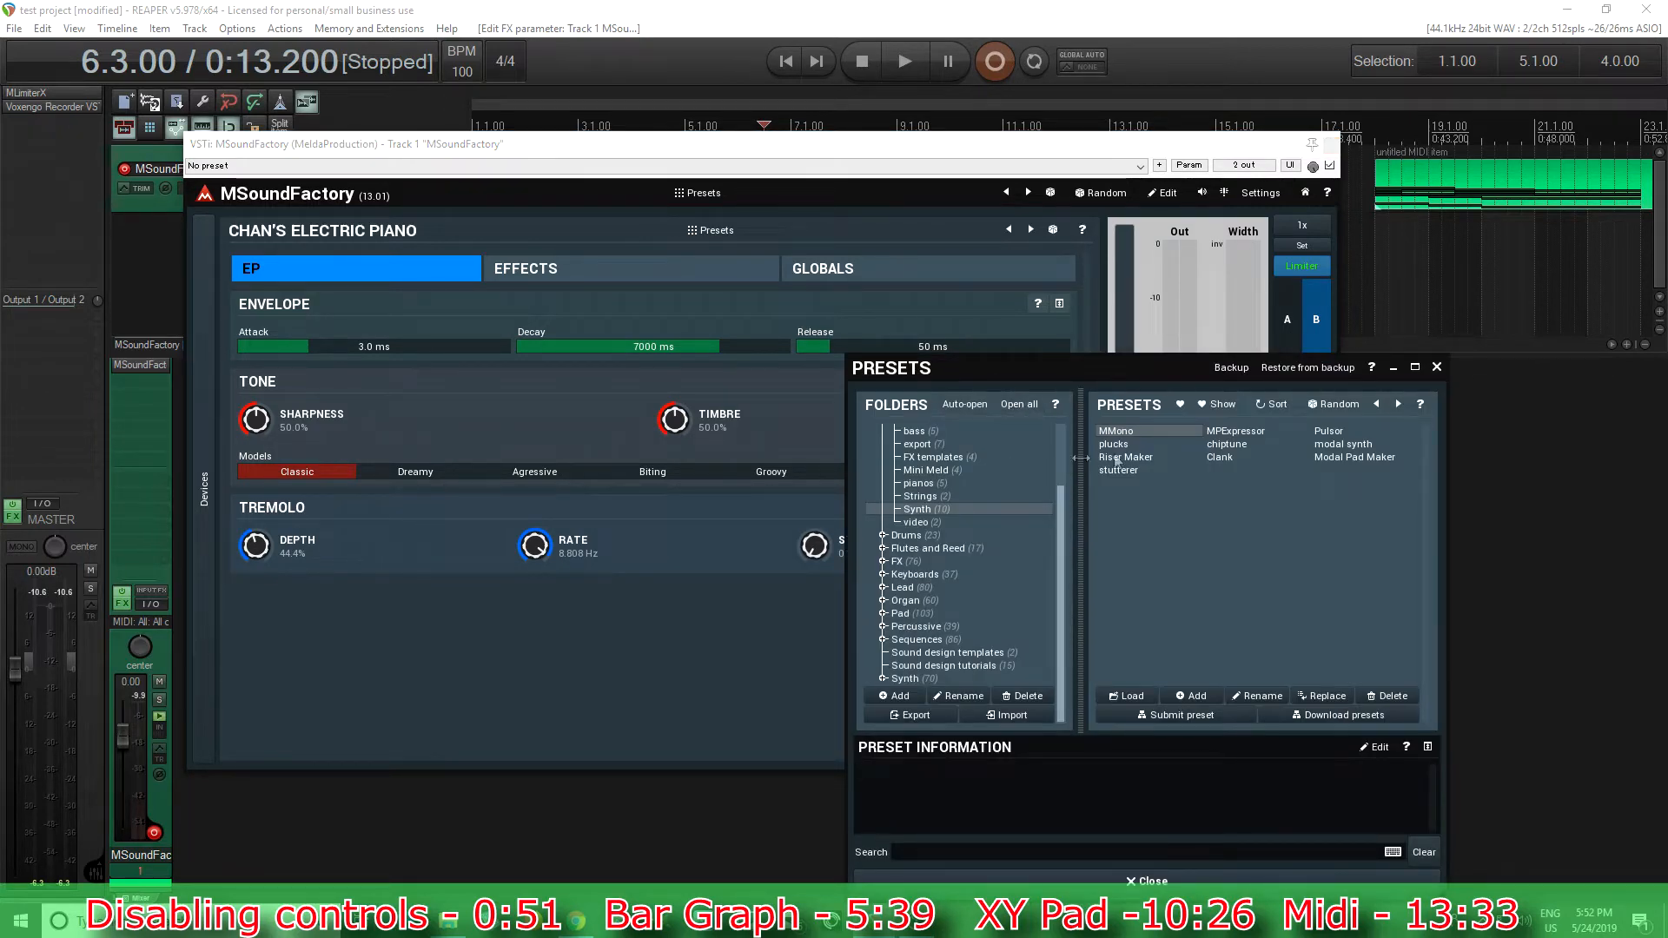
pyautogui.doubleClick(1325, 432)
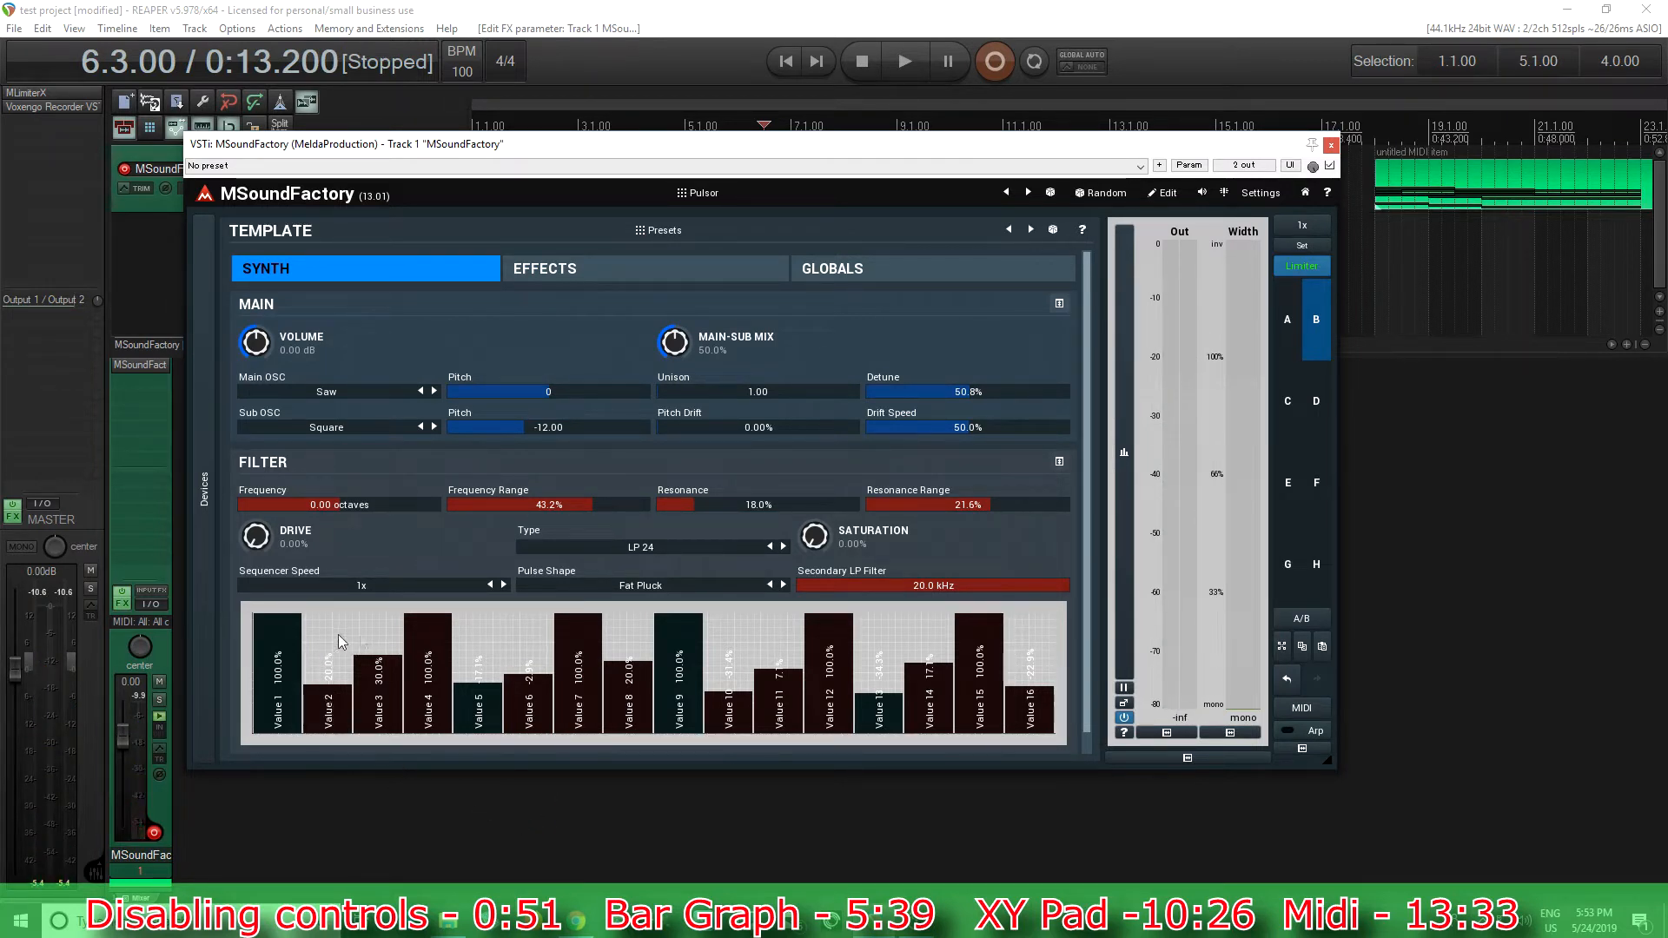
pyautogui.moveTo(1019, 649); pyautogui.dragTo(351, 668)
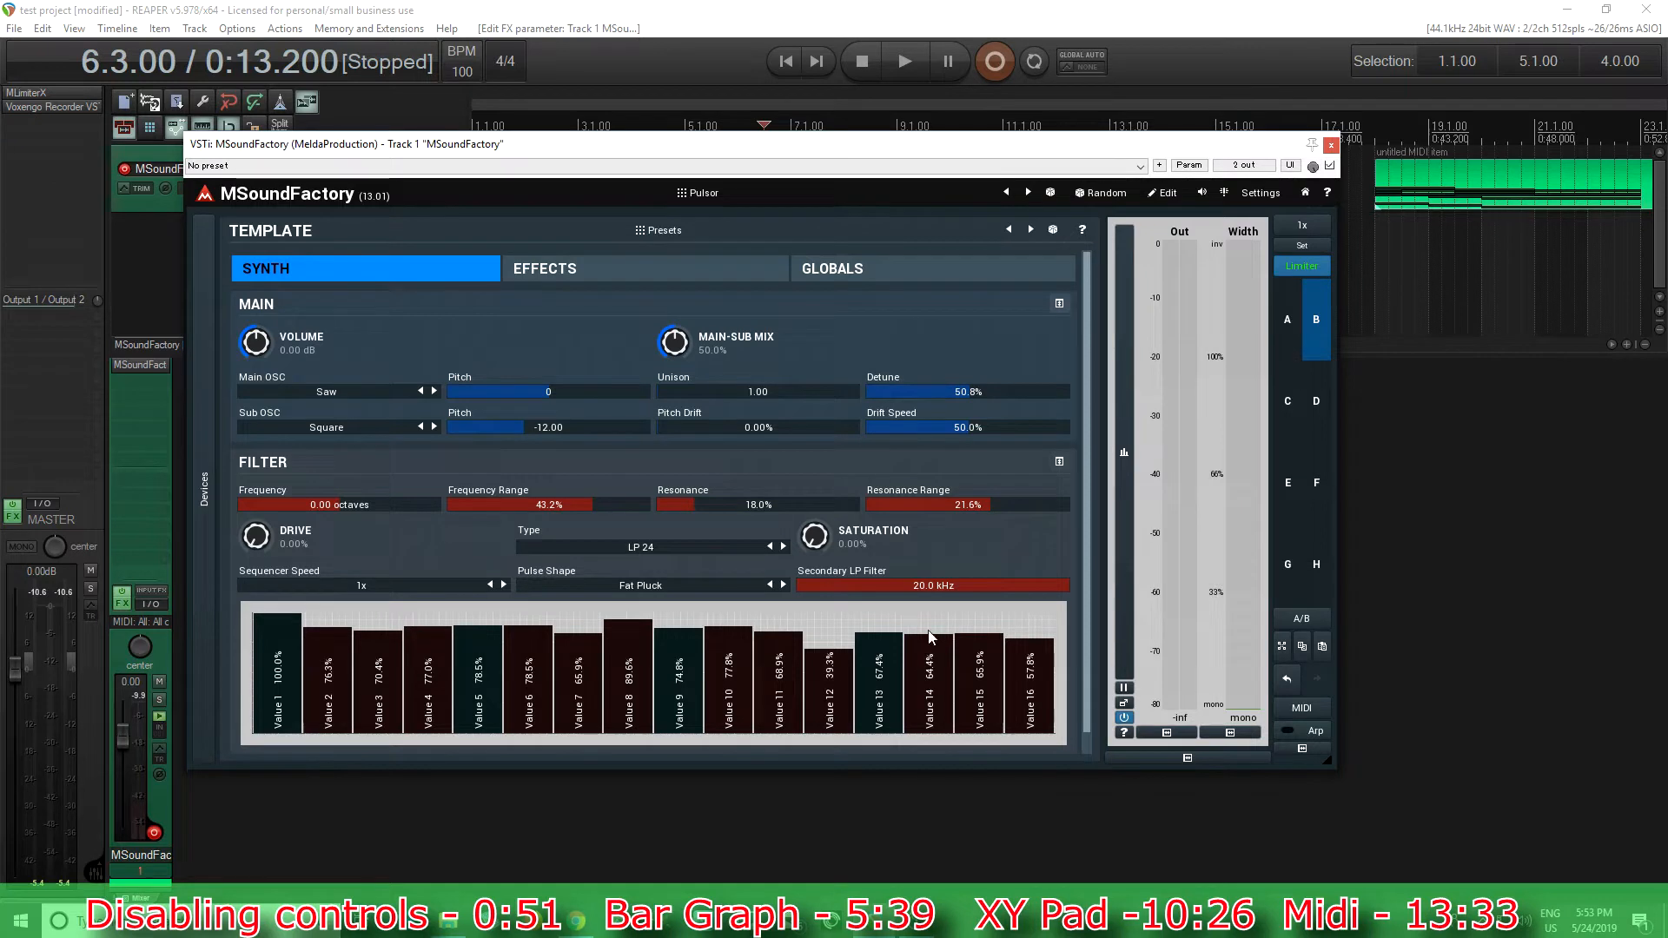
pyautogui.moveTo(995, 627); pyautogui.dragTo(179, 575)
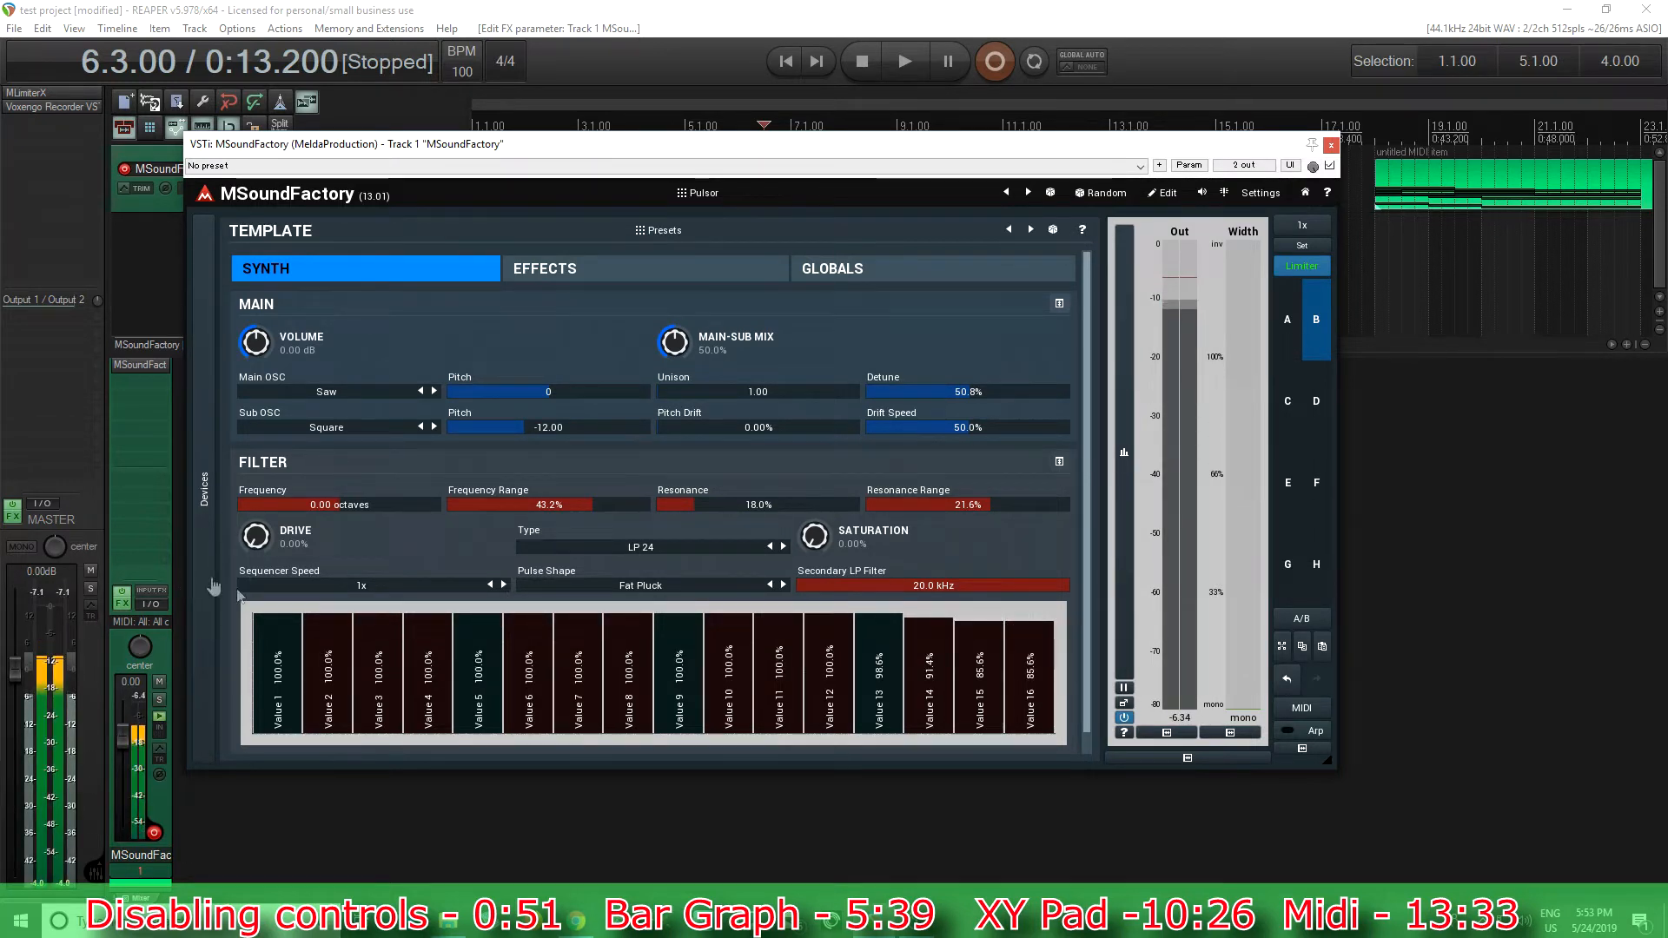
# Lower individual bars in the filter's bar graph, including Value 2 to -41.0%, Value 9 to -49.6% and Value 14 to -62.6%.
pyautogui.click(328, 697)
pyautogui.click(378, 685)
pyautogui.click(532, 695)
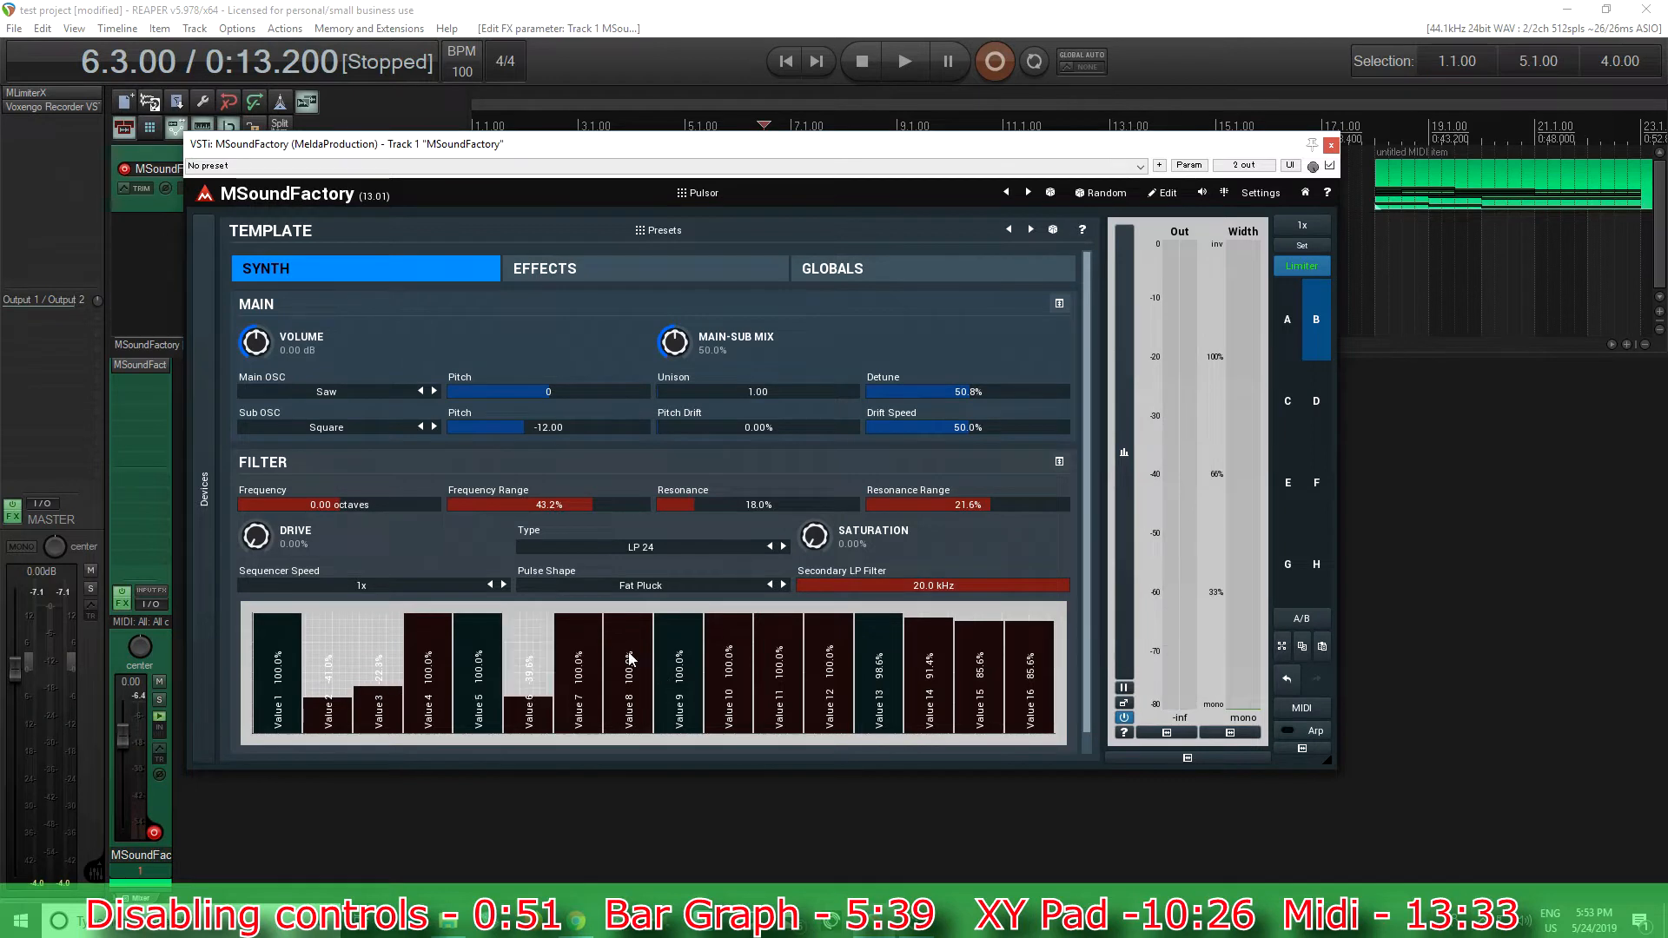
pyautogui.click(631, 652)
pyautogui.click(687, 703)
pyautogui.click(810, 640)
pyautogui.click(766, 692)
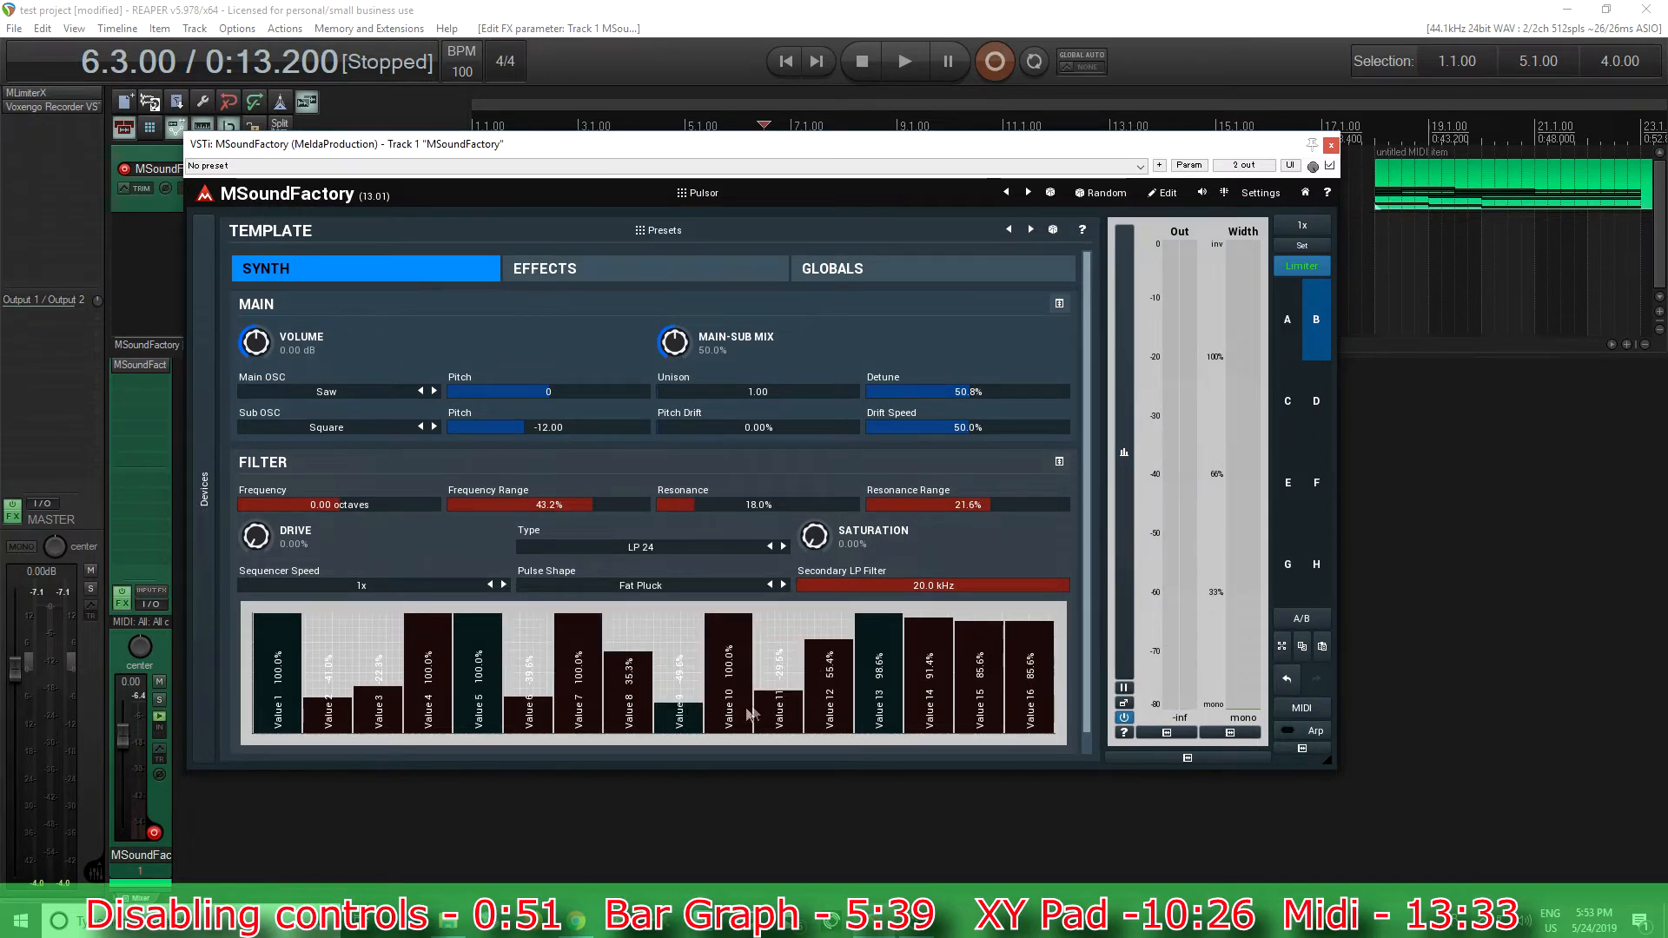
pyautogui.click(980, 645)
pyautogui.click(930, 710)
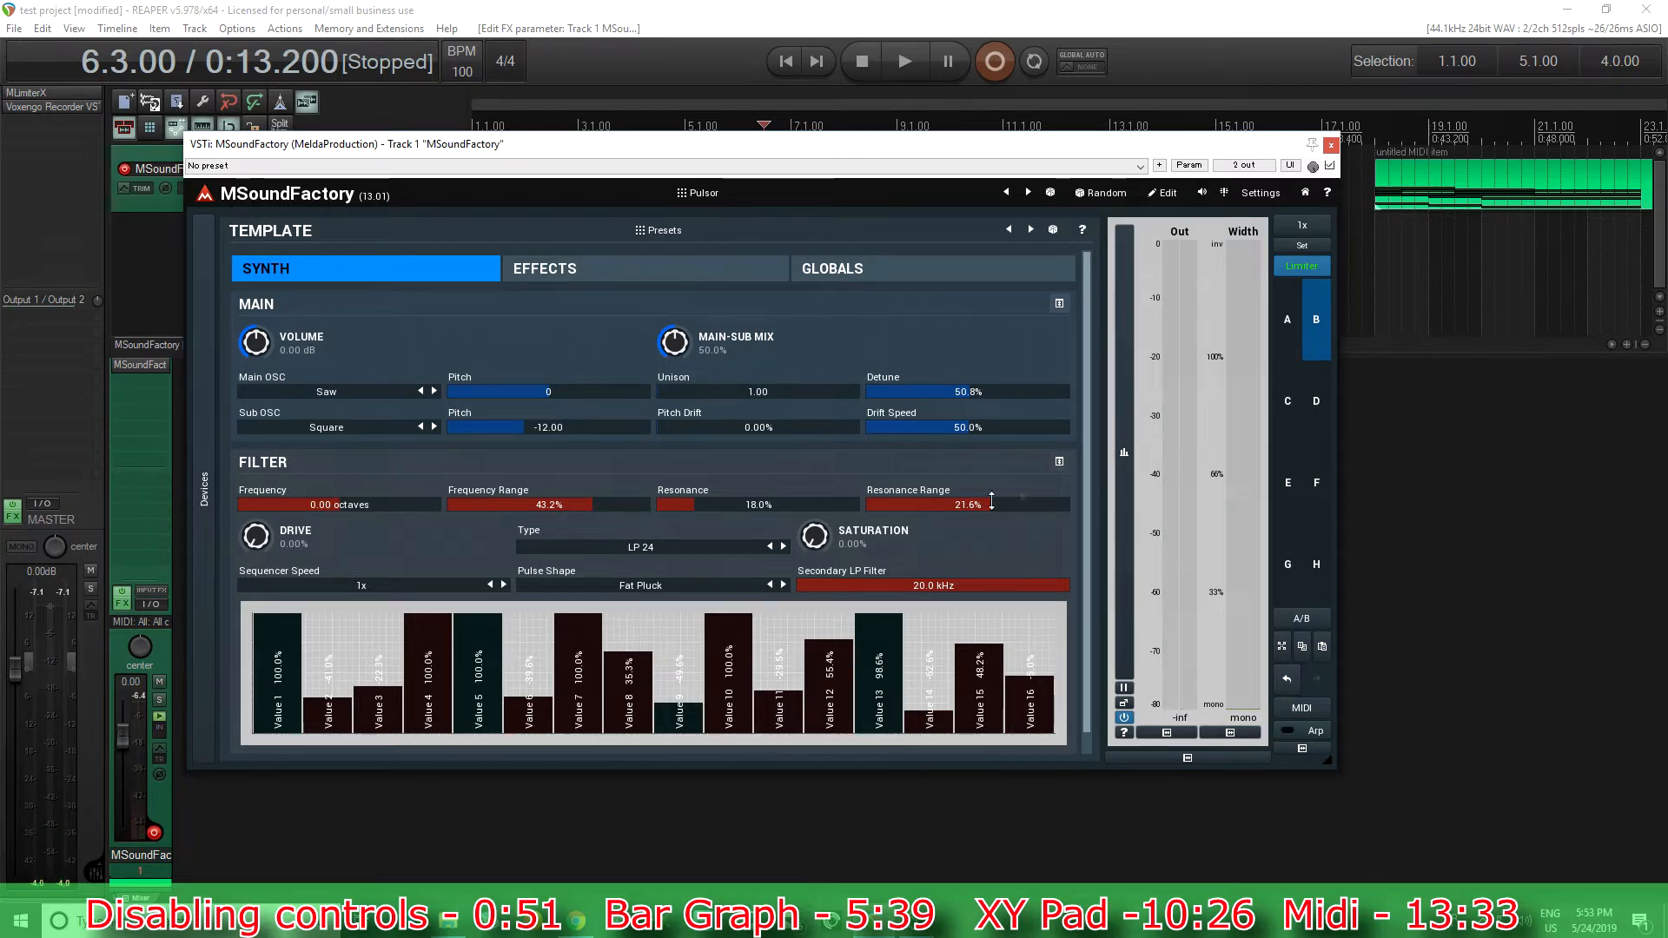
# Open the edit screen and compare the editor modes of the Value 1 and Value 2 multiparameters in their settings.
pyautogui.click(1173, 194)
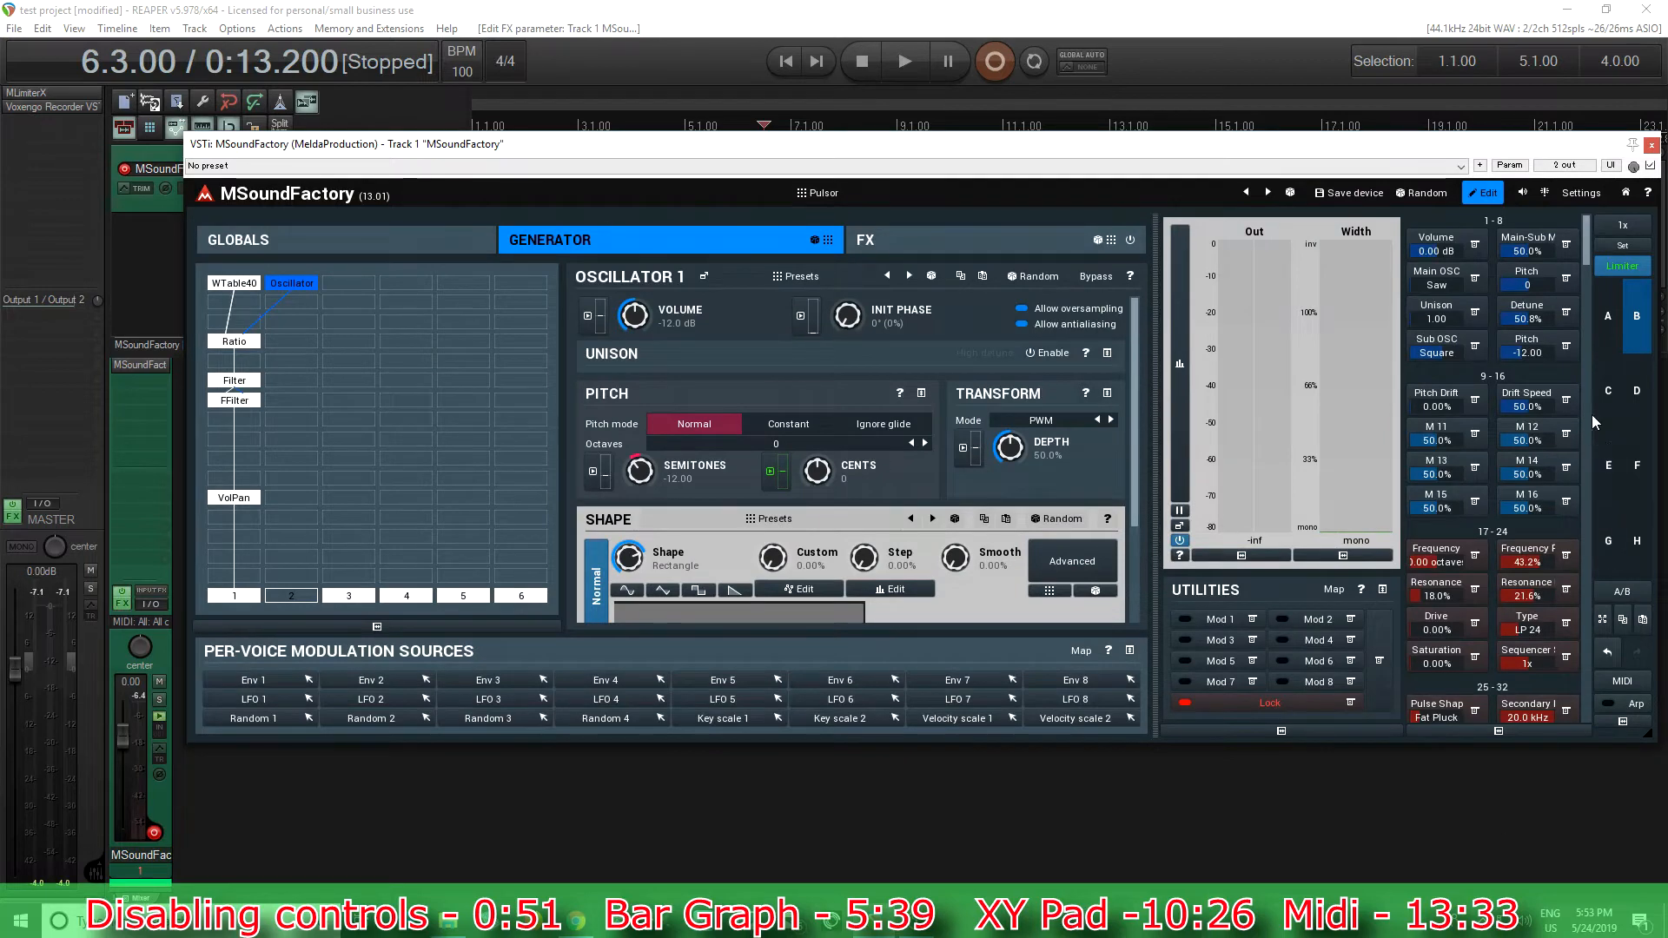
pyautogui.moveTo(1588, 260); pyautogui.dragTo(1586, 299)
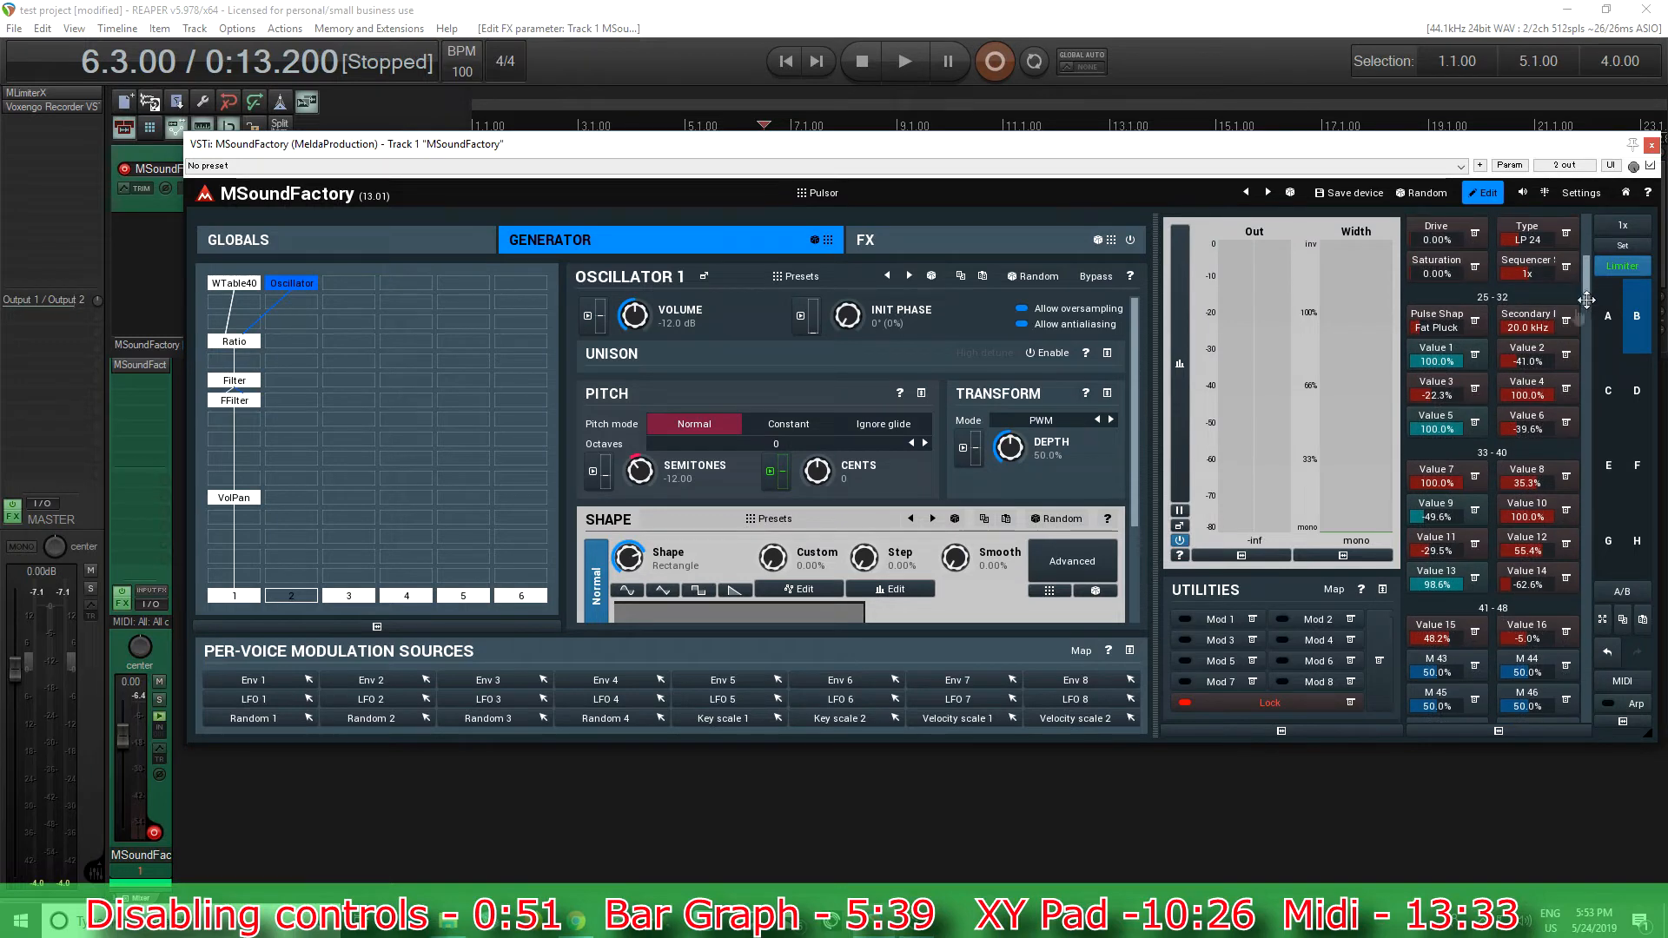
pyautogui.click(1440, 355)
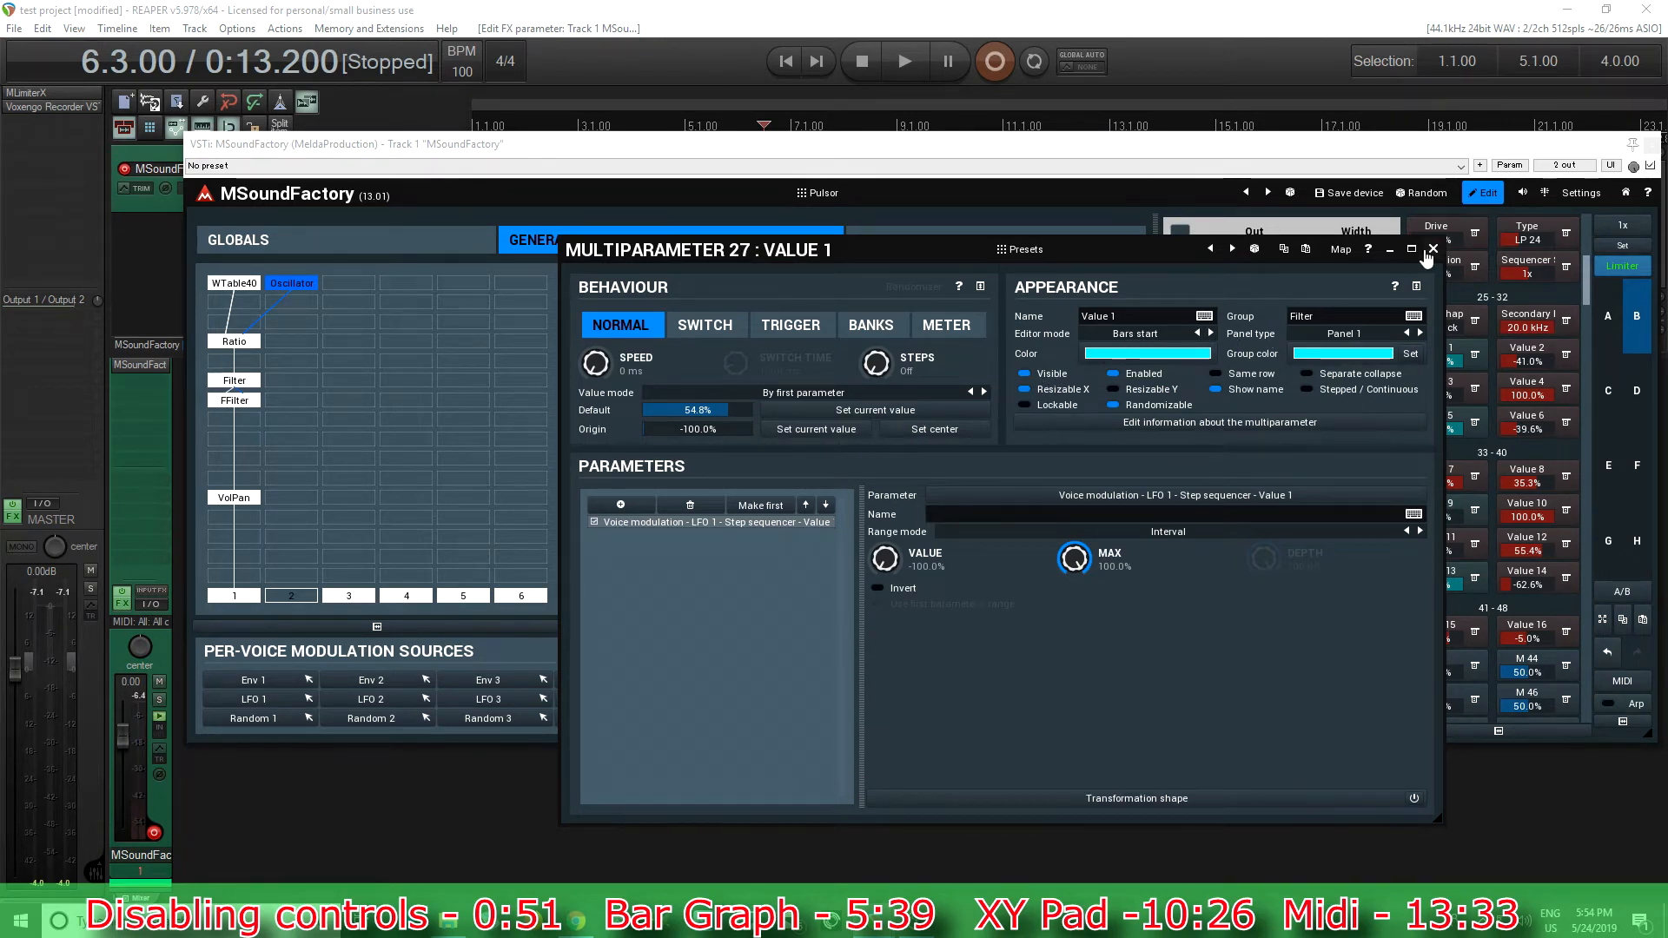
pyautogui.click(1432, 250)
pyautogui.click(1527, 354)
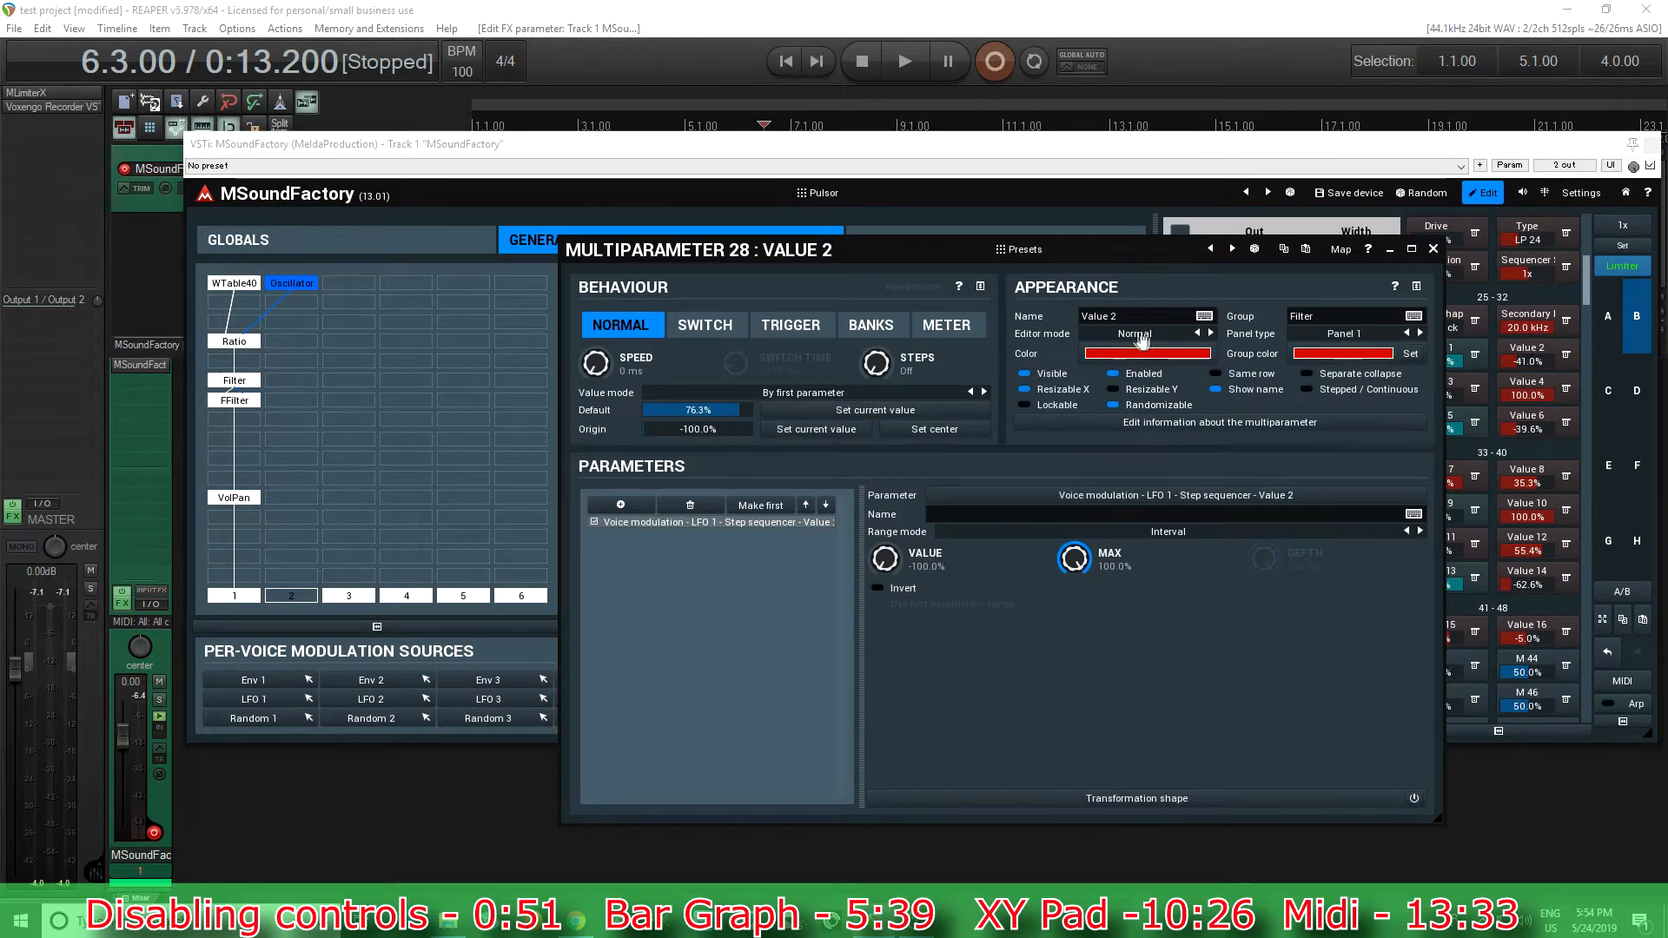
# Review the editor modes of the Value 3 and Value 16 multiparameters in their settings.
pyautogui.click(1433, 250)
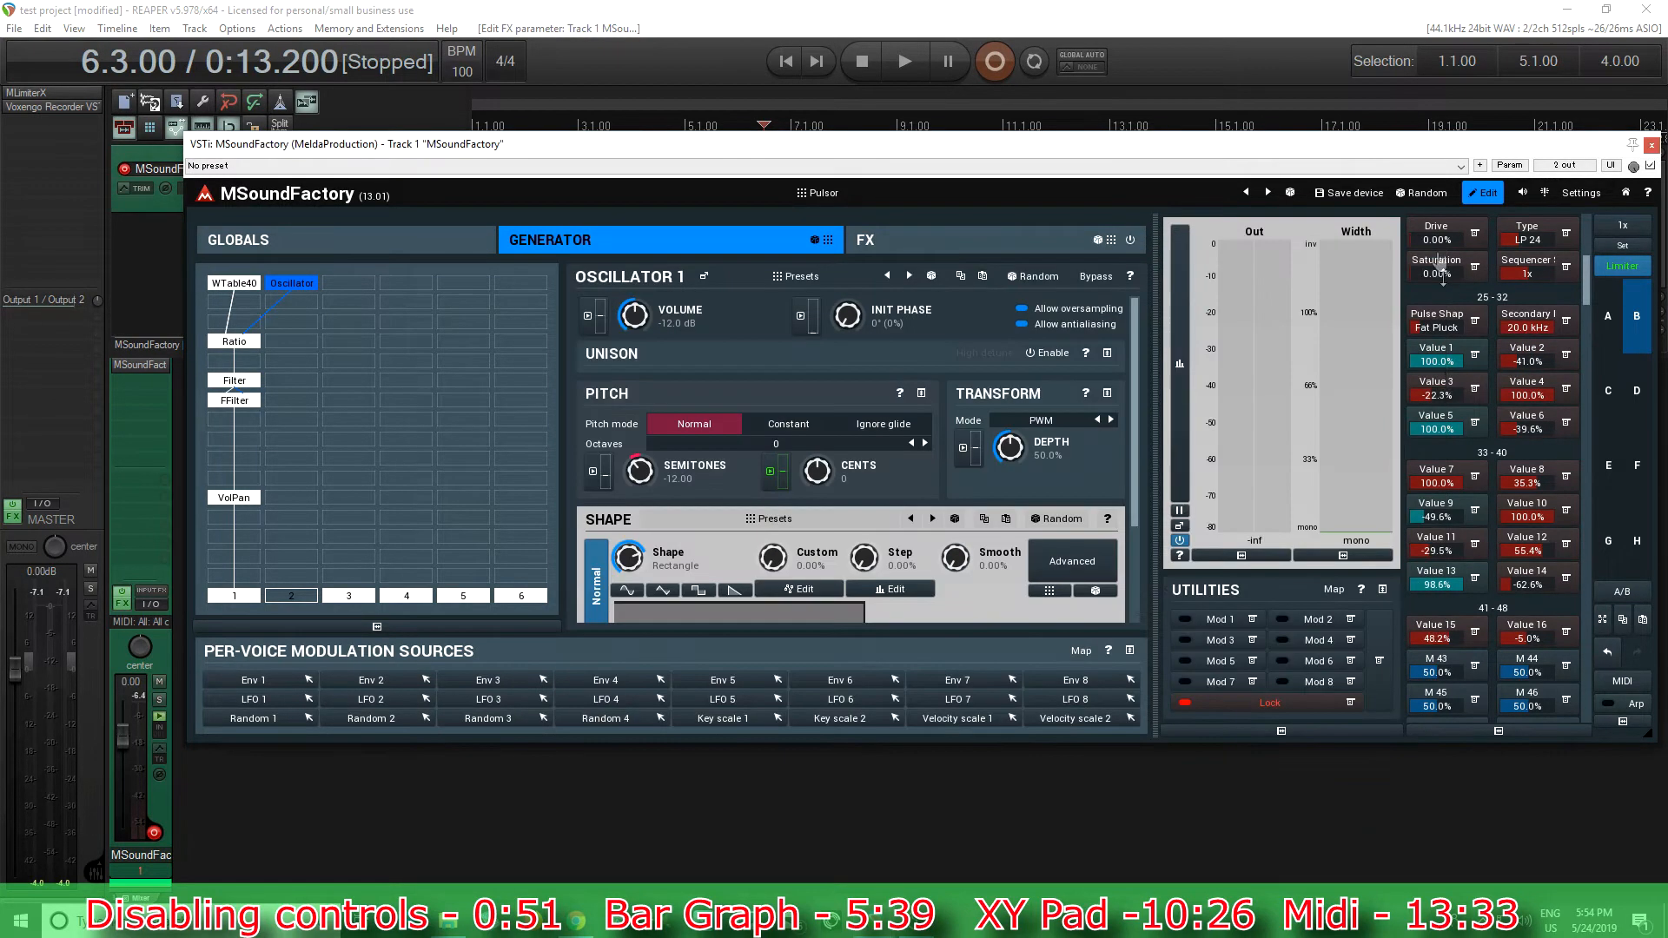
pyautogui.click(1438, 387)
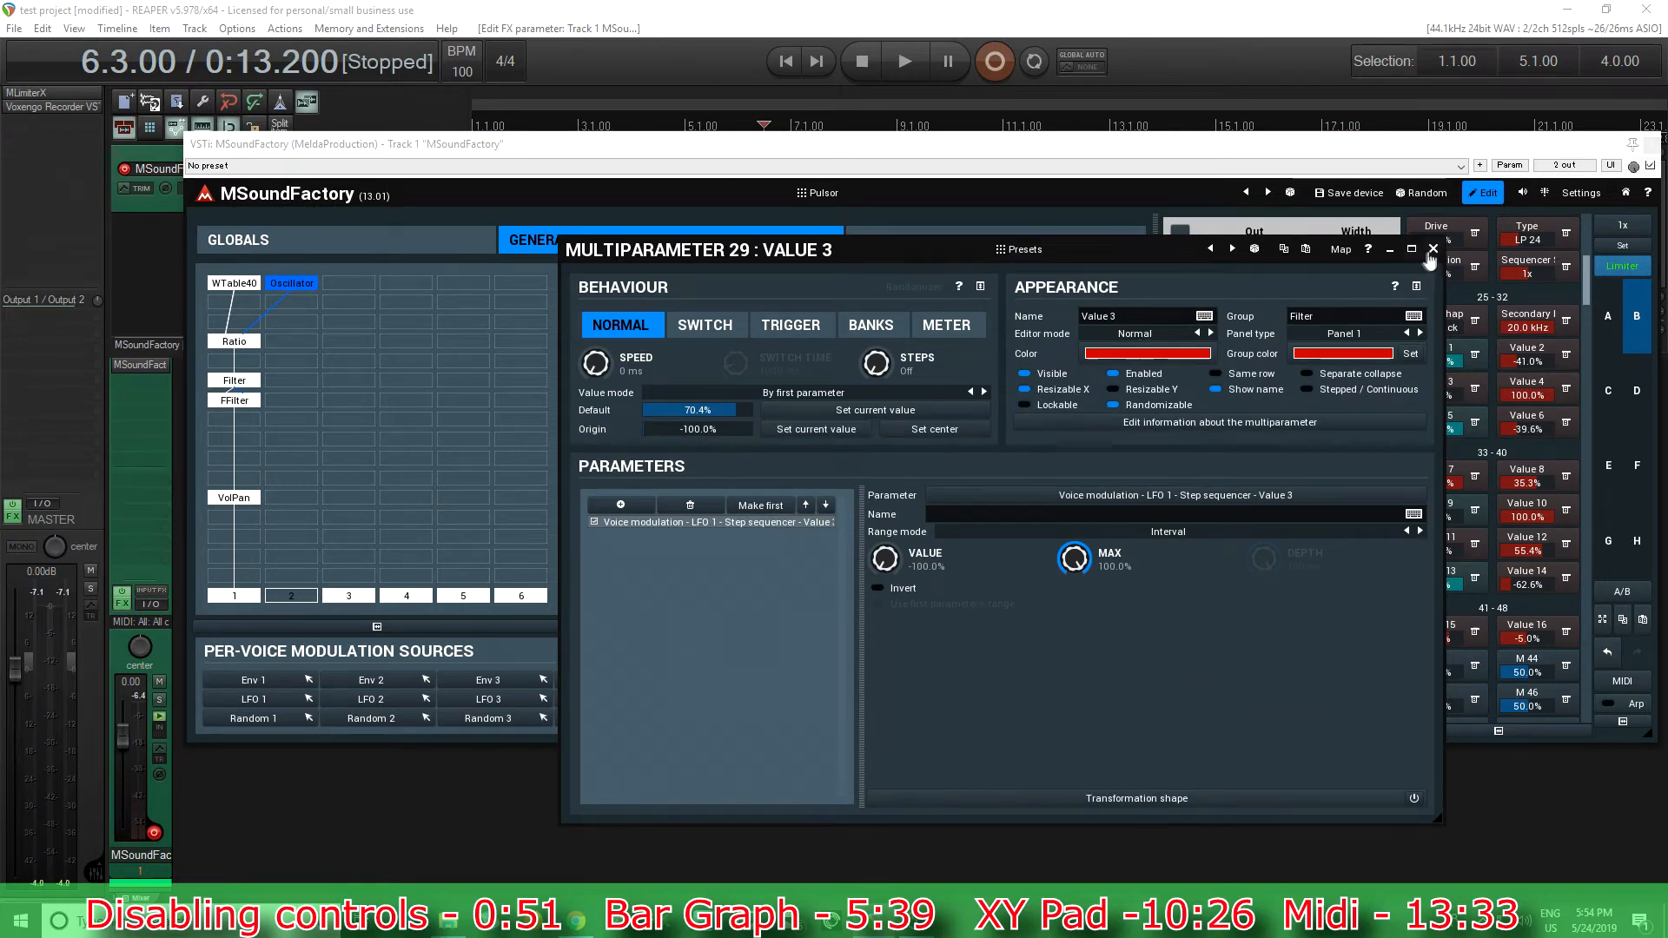
pyautogui.click(1433, 250)
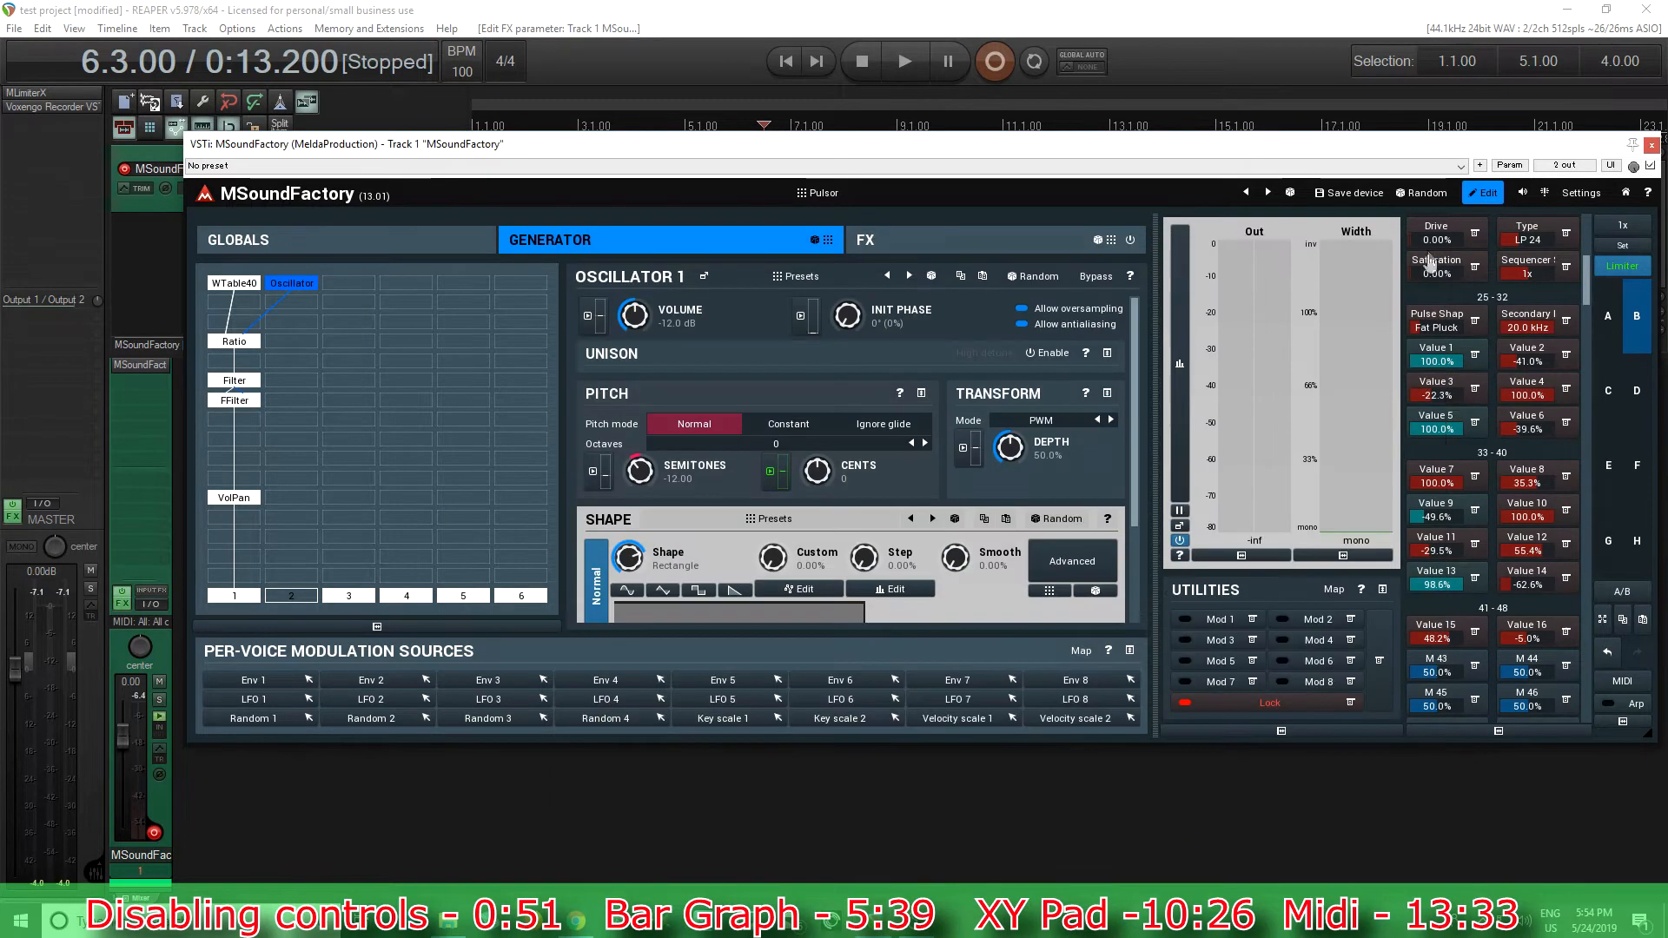
pyautogui.click(1540, 632)
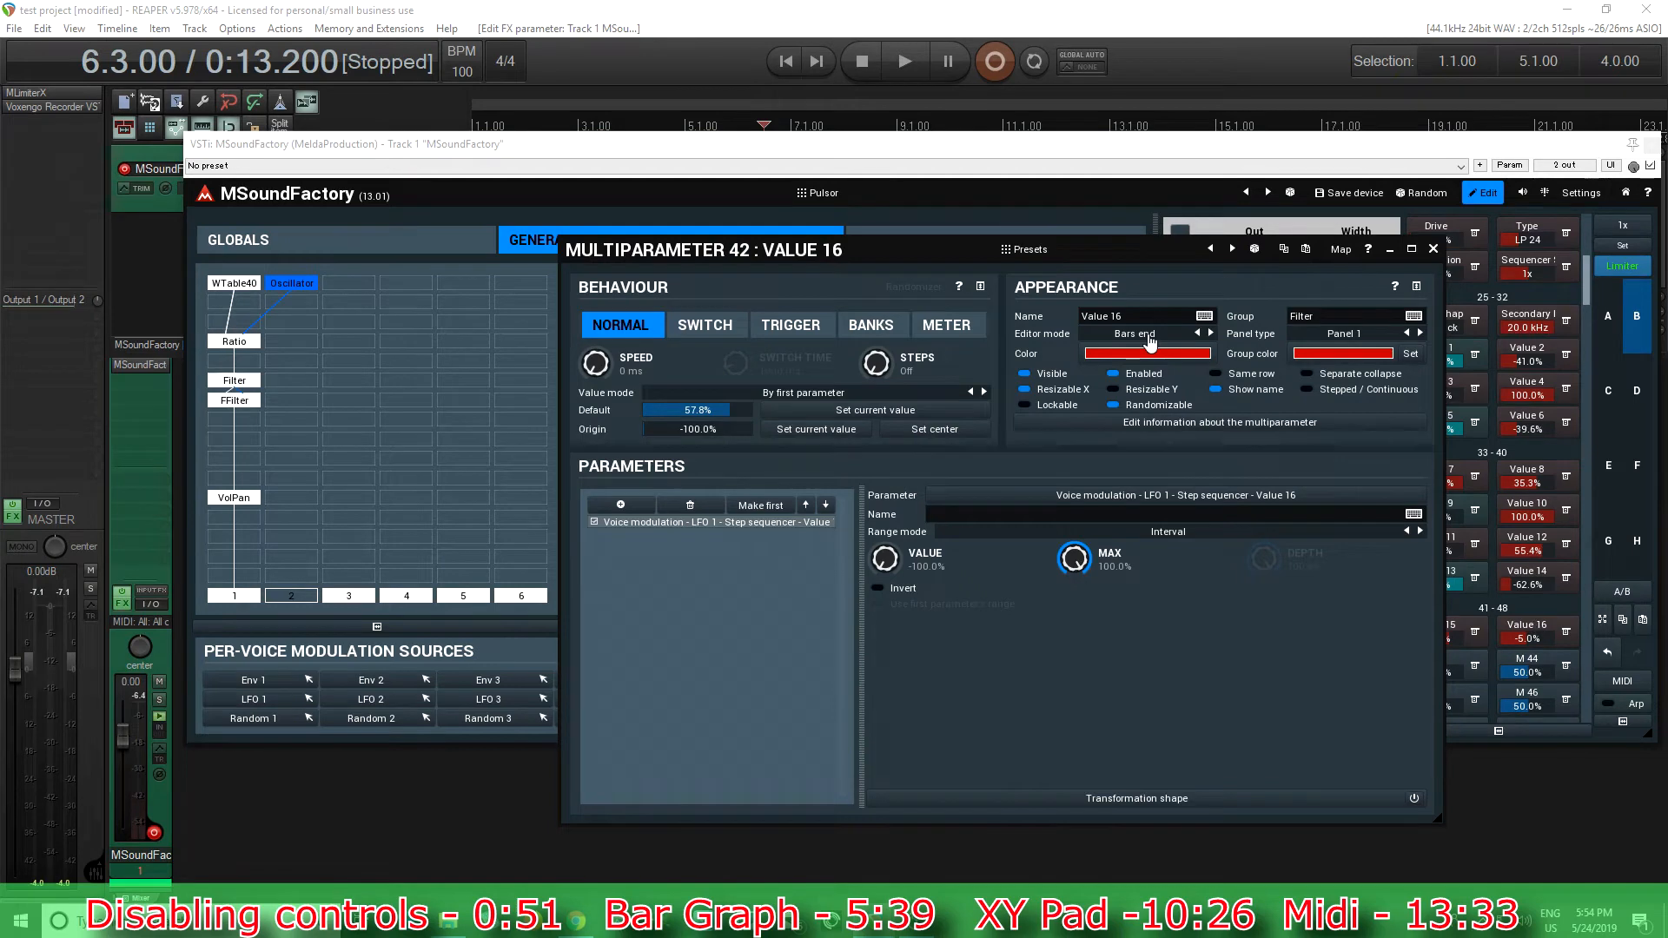
pyautogui.click(1433, 249)
# Load the Default preset from the Root folder and close the preset browser.
pyautogui.click(761, 194)
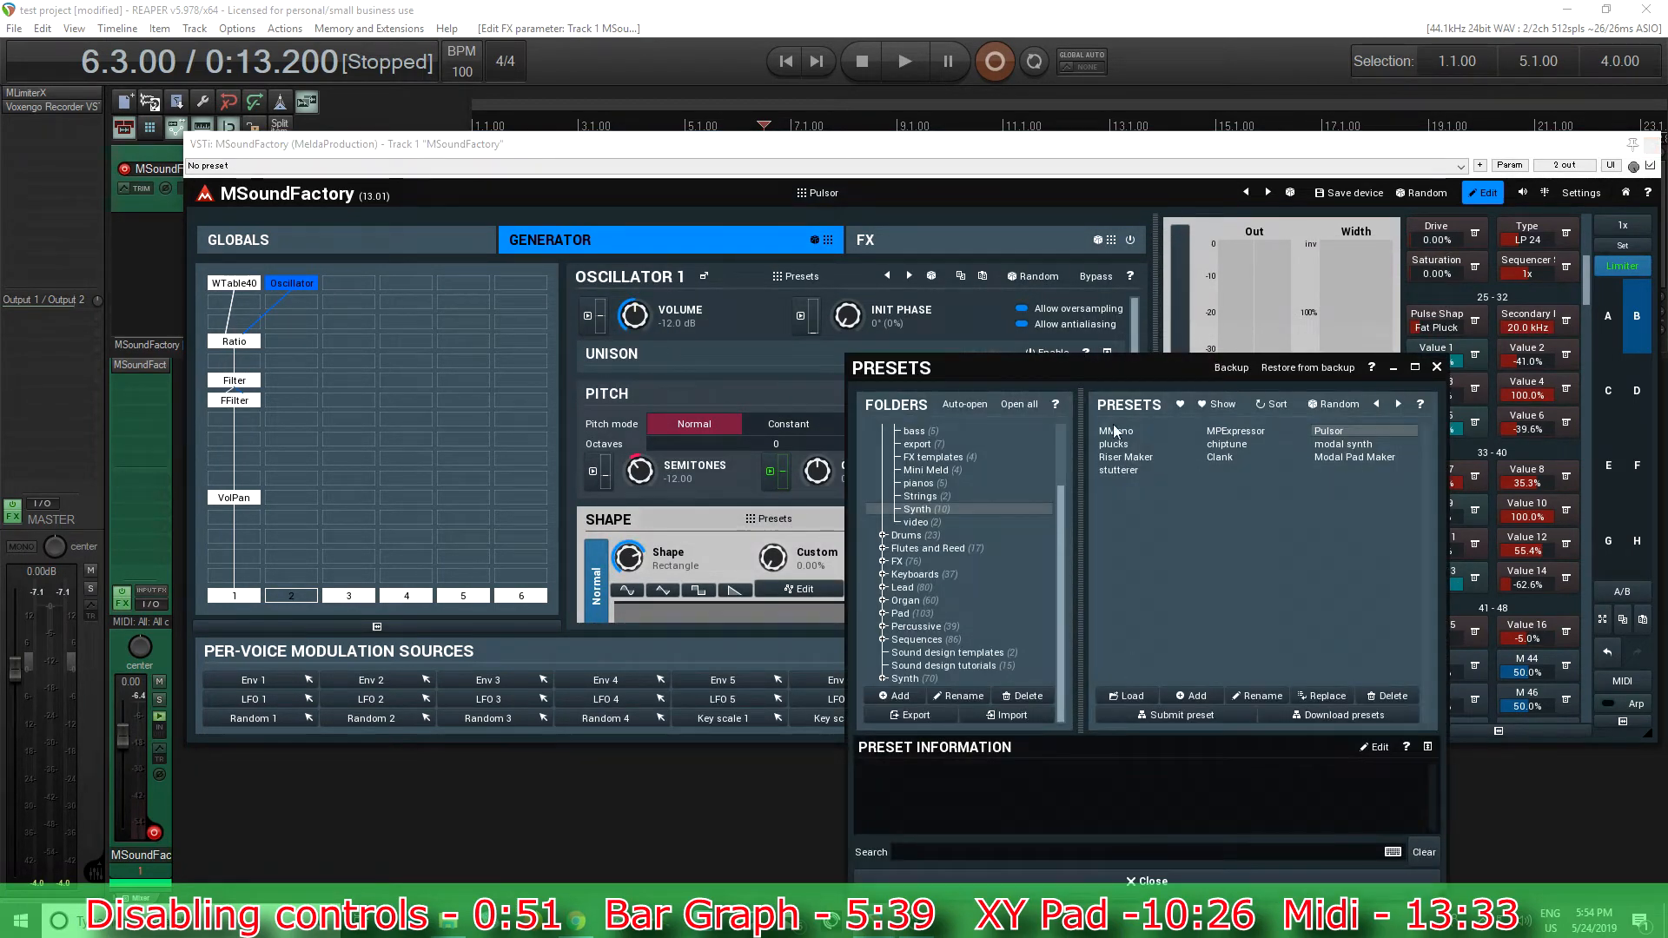
pyautogui.scroll(3, 953, 438)
pyautogui.click(919, 431)
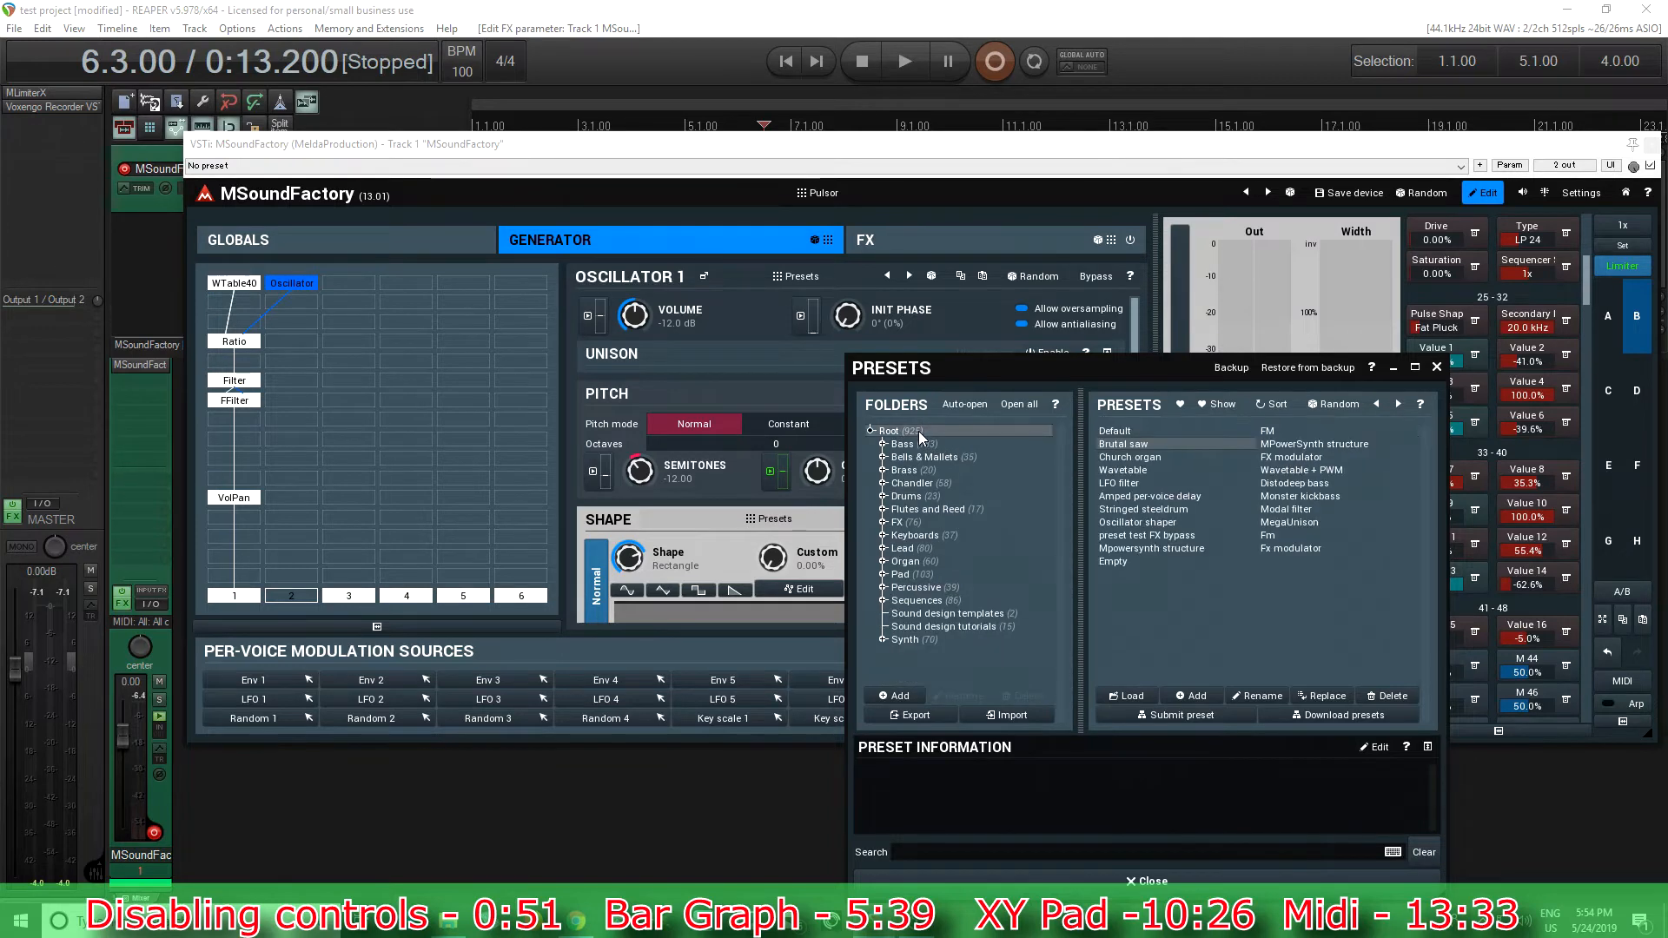
pyautogui.click(1146, 430)
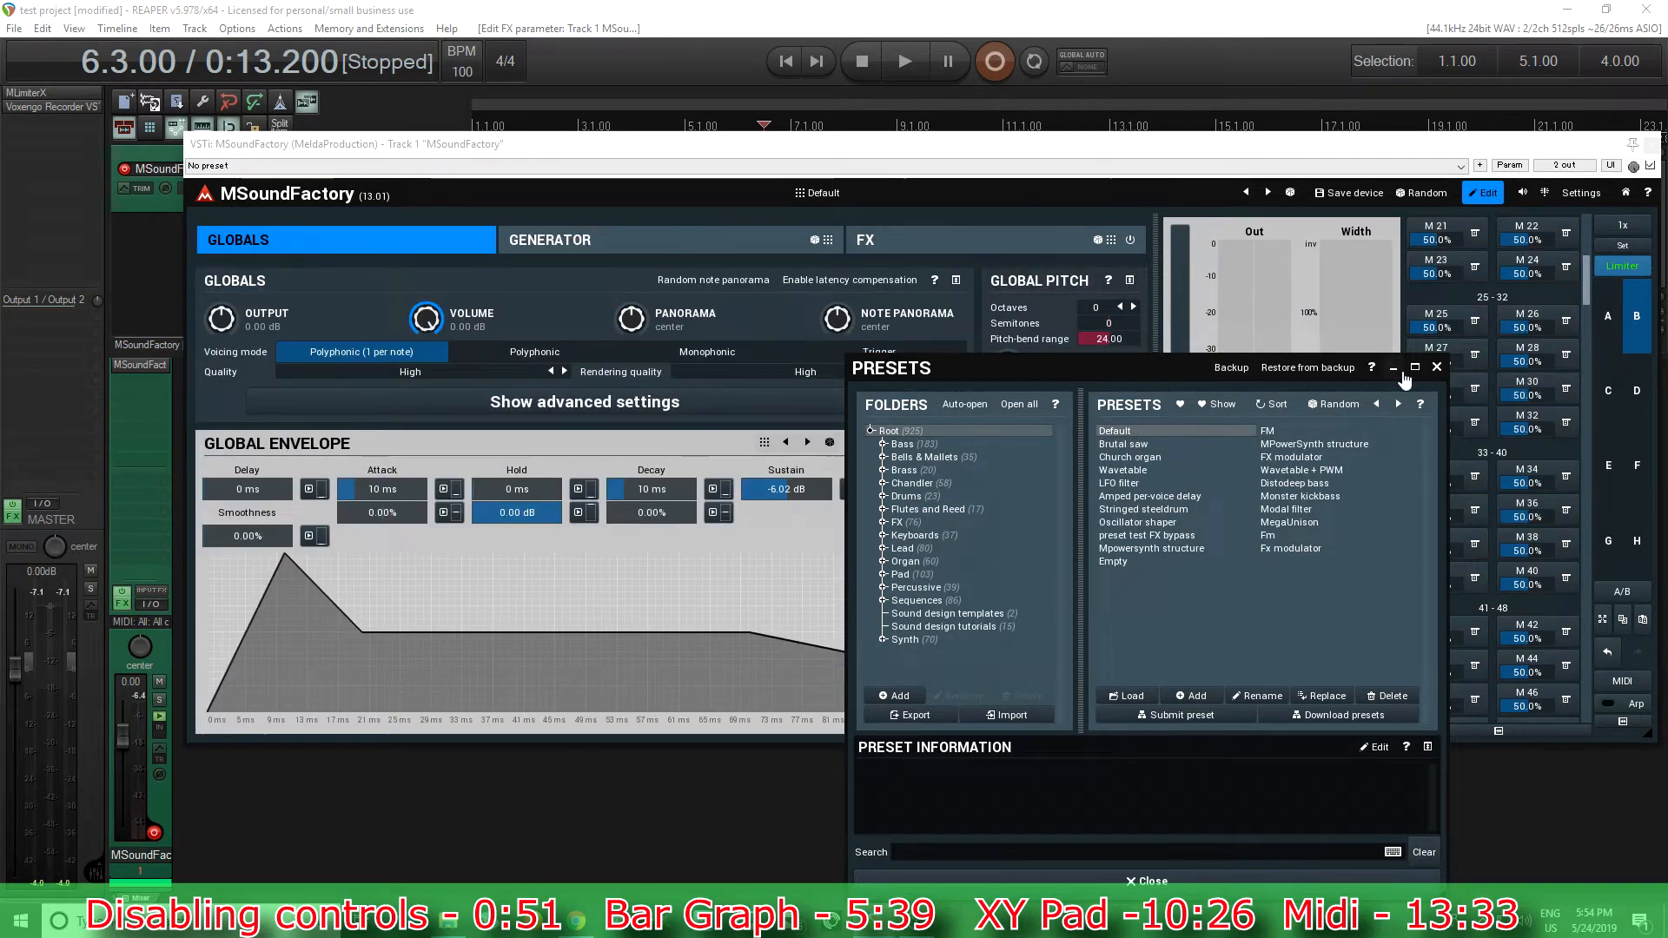
pyautogui.click(1437, 369)
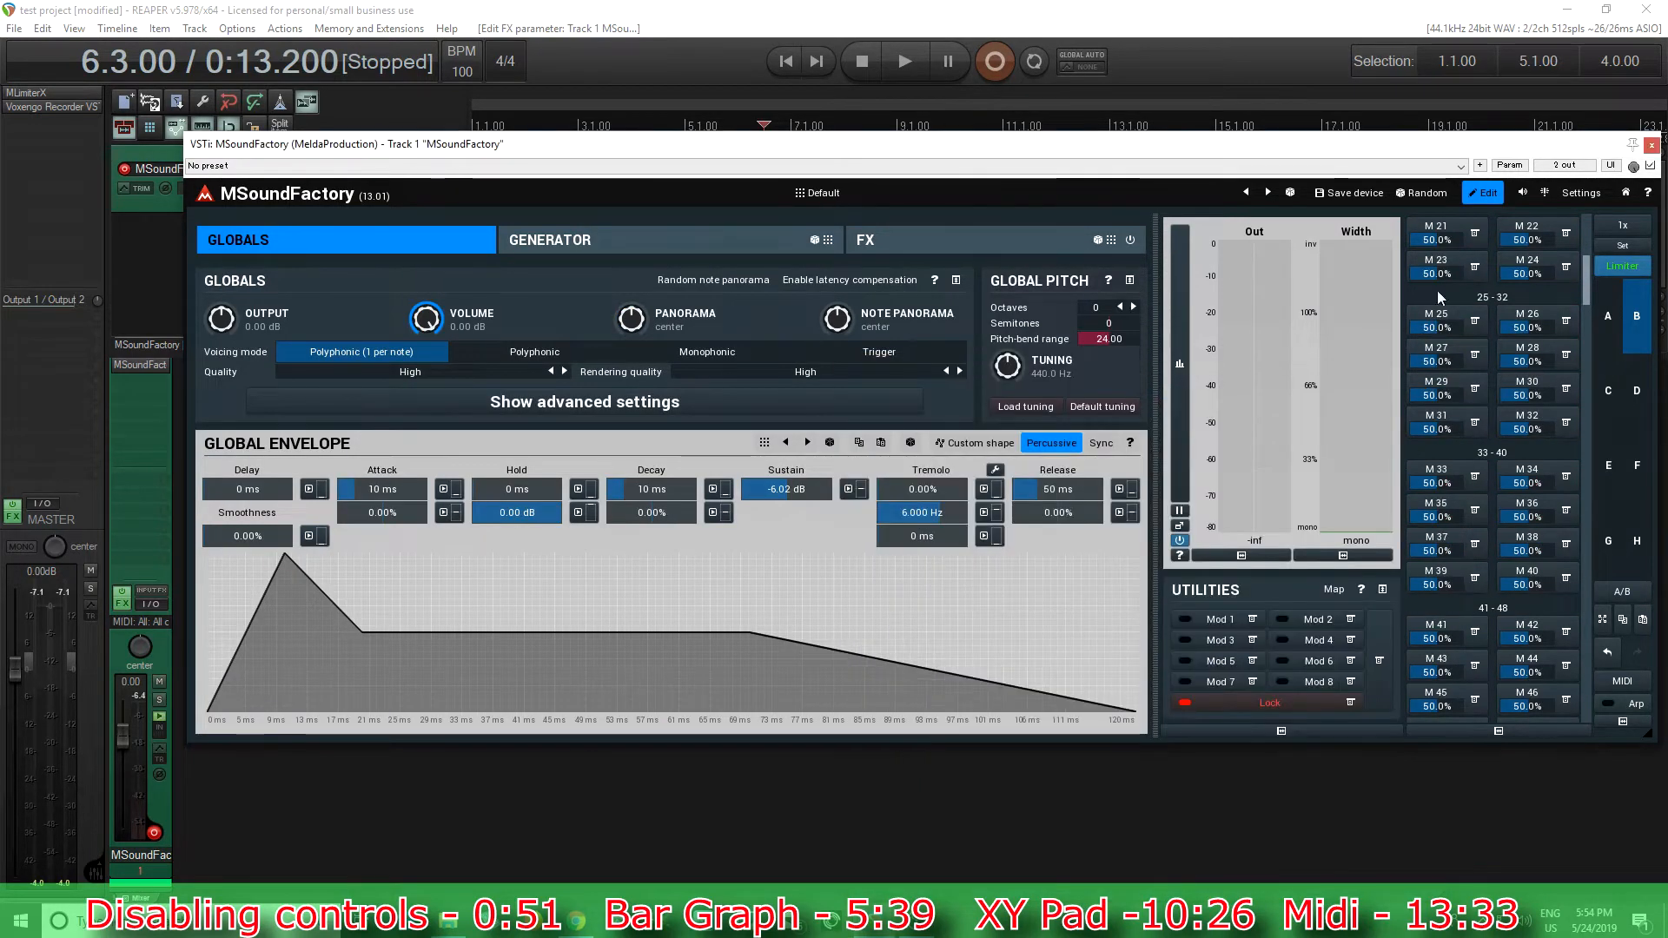
# Build a generator chain with an Oscillator feeding a Filter, and disable the Filter's Amp section.
pyautogui.click(614, 248)
pyautogui.click(221, 291)
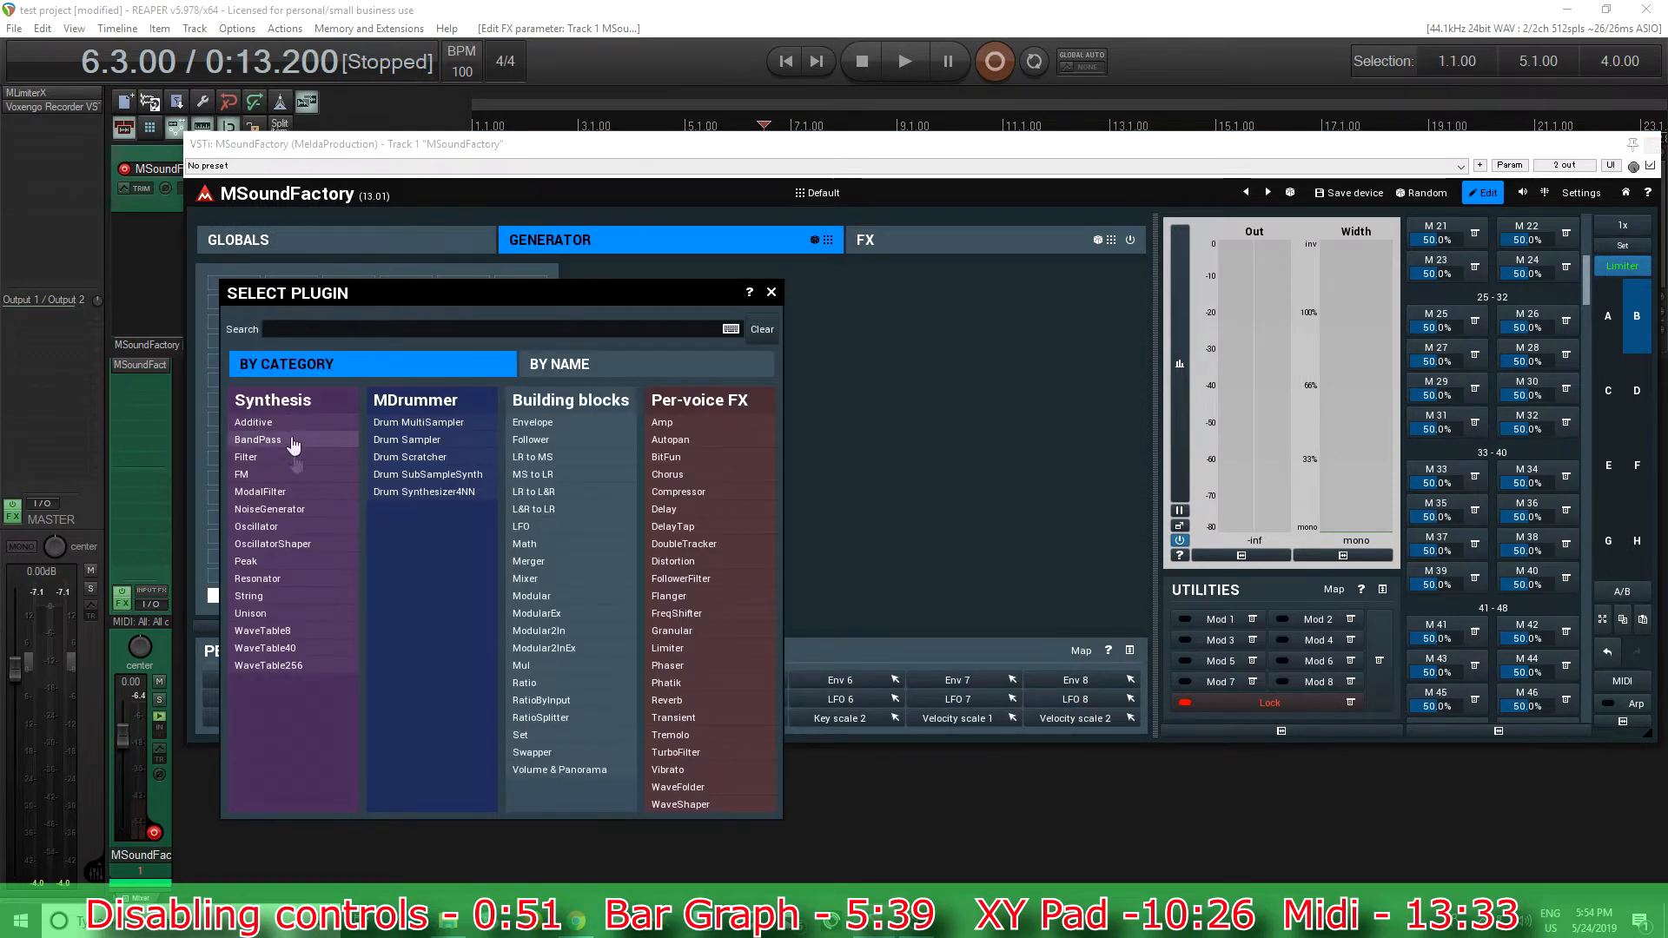
pyautogui.click(260, 527)
pyautogui.click(236, 362)
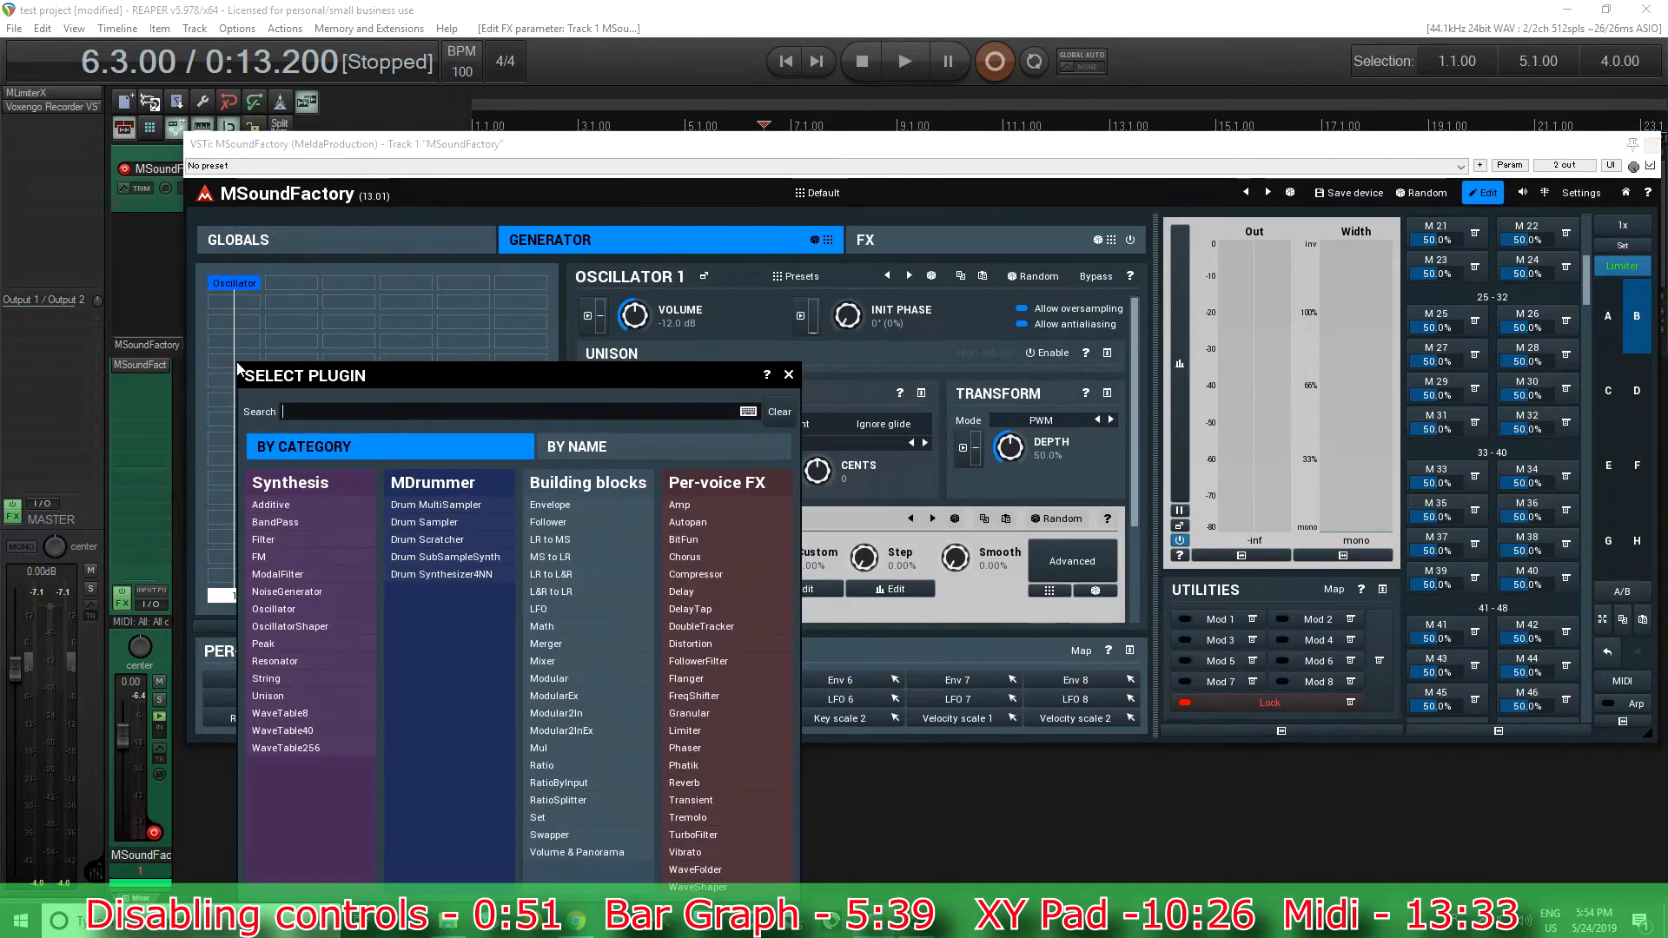
pyautogui.click(276, 543)
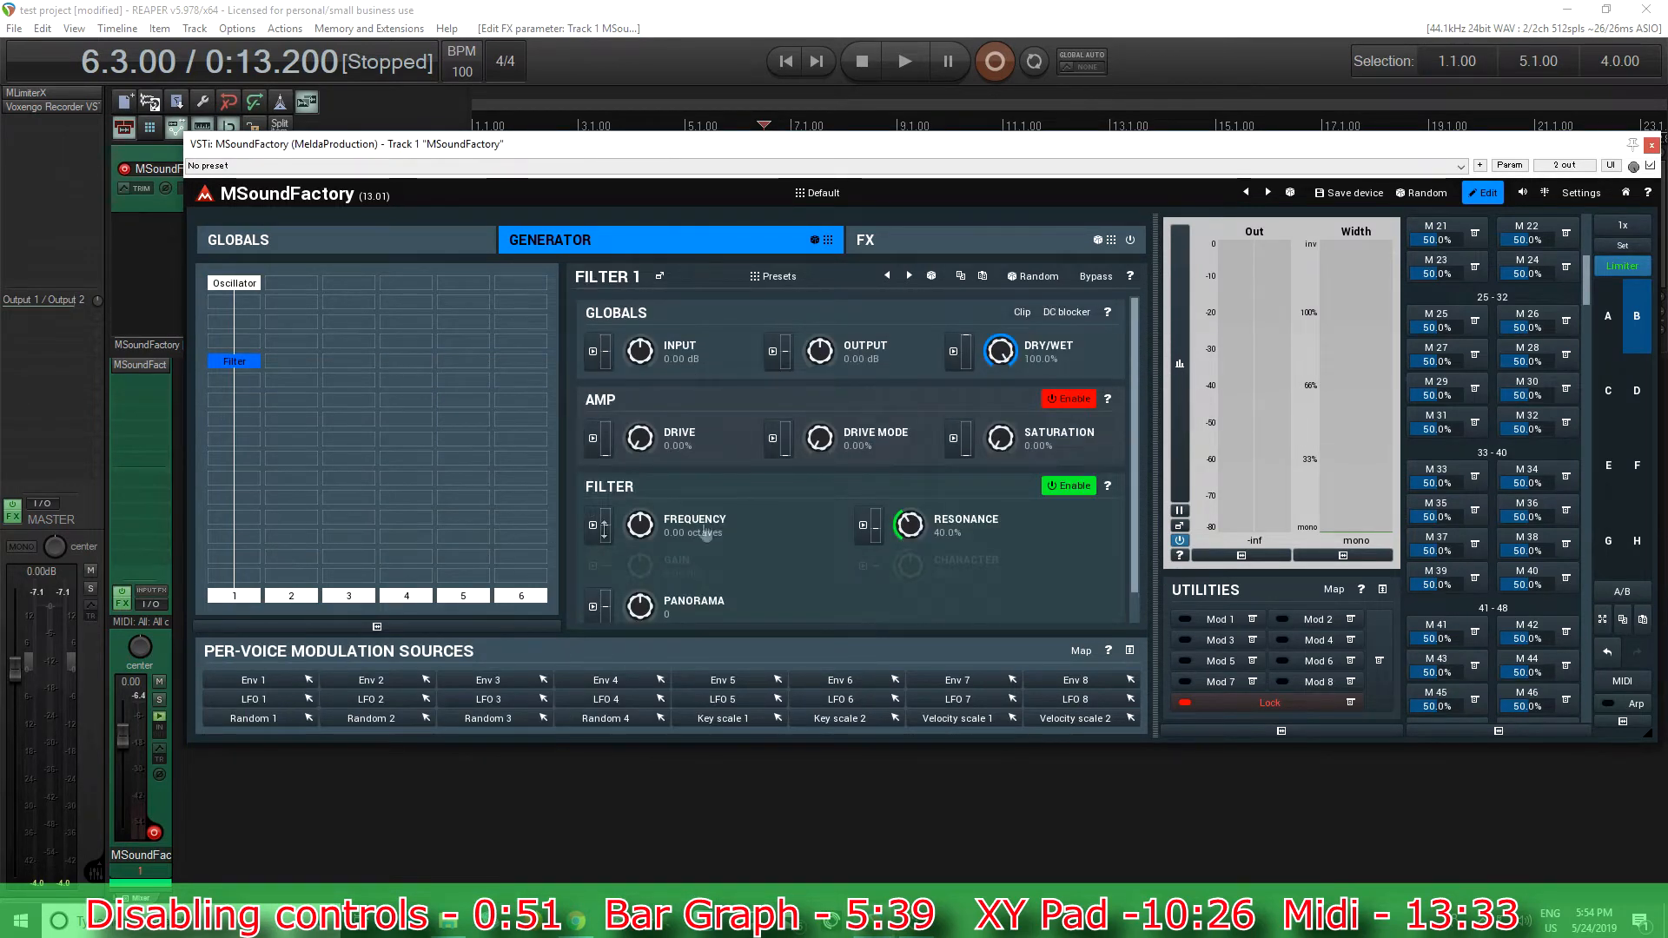
pyautogui.click(1076, 400)
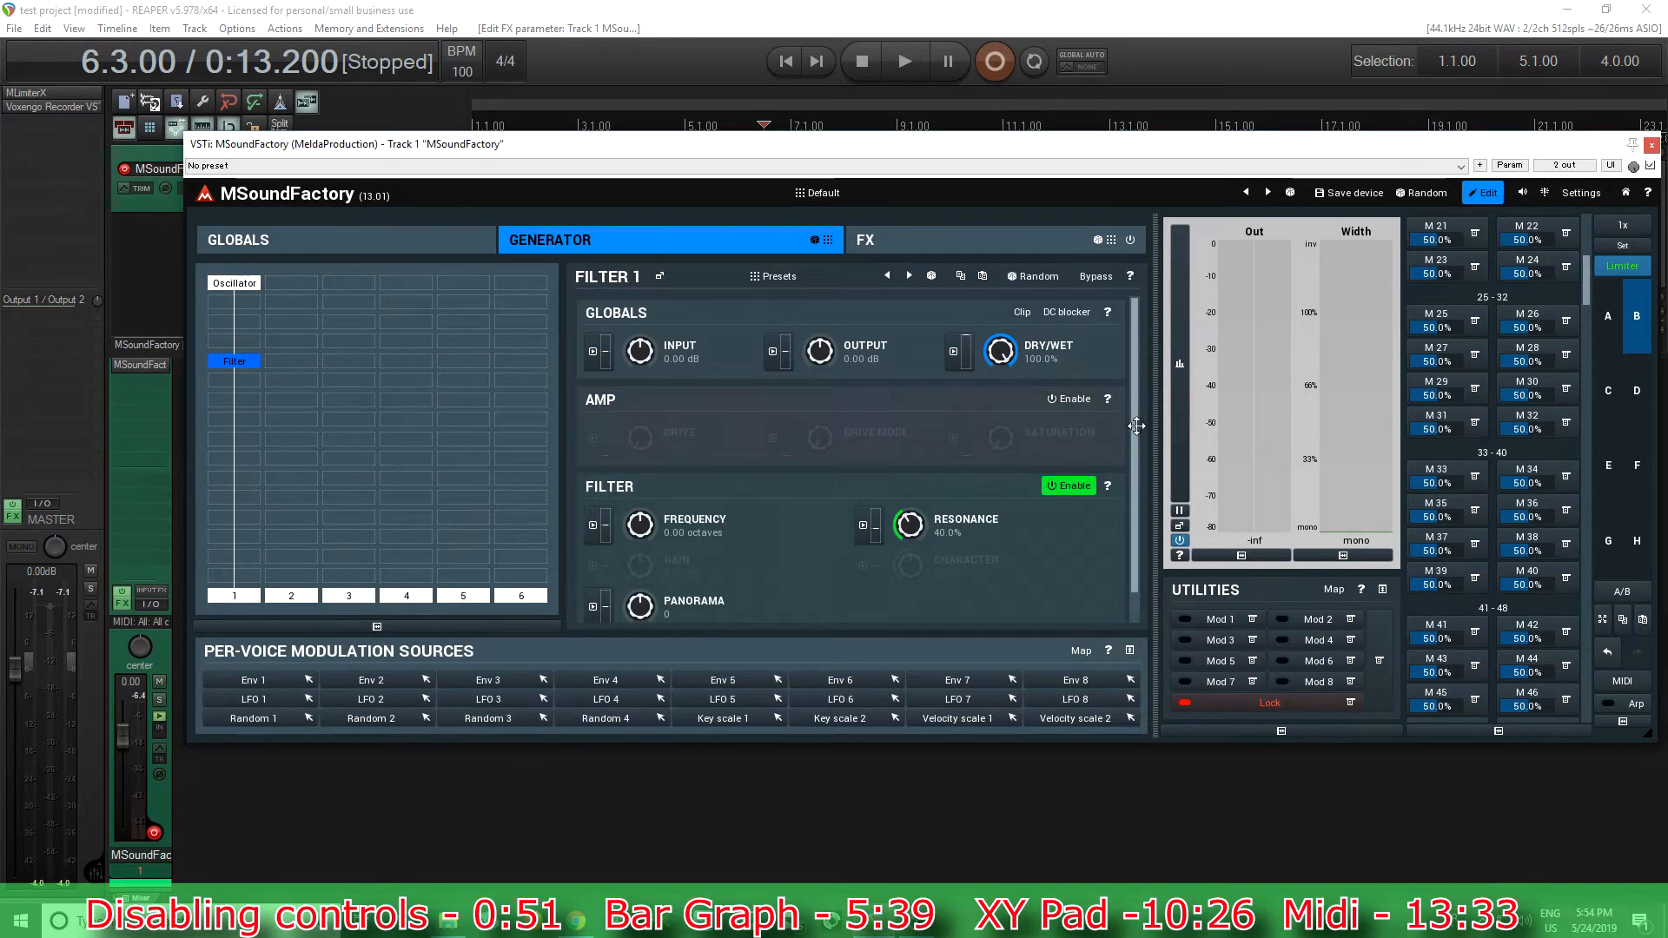
pyautogui.scroll(-1, 981, 580)
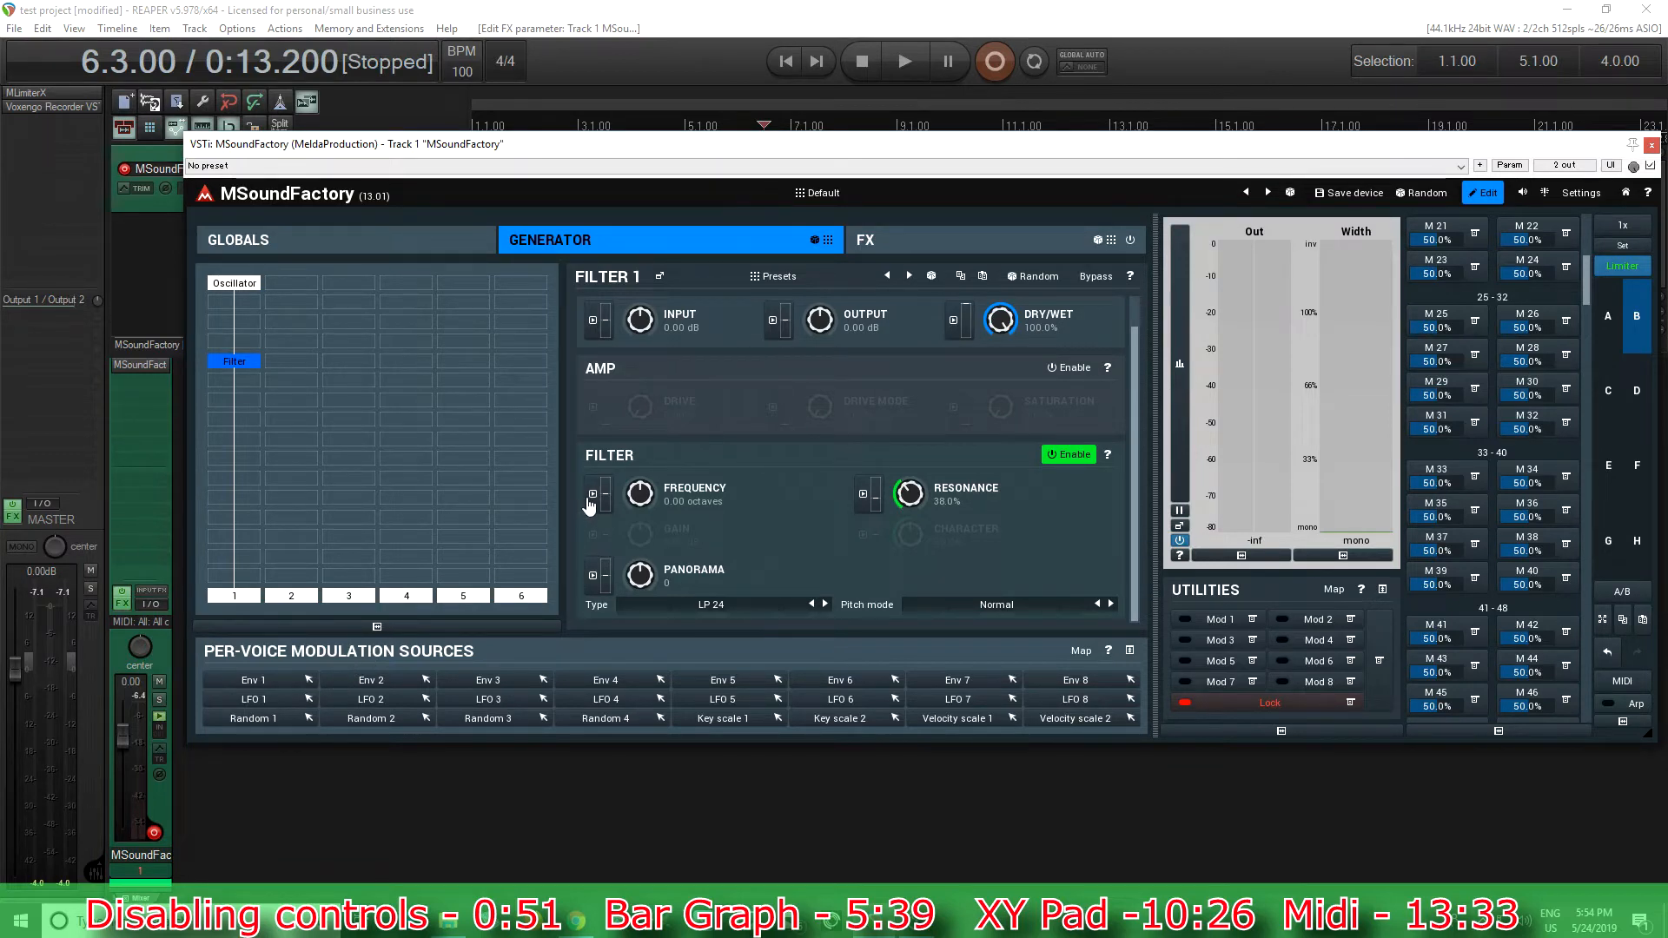
# Open per-voice LFO 1 and enable its sync with a length of 1/2.
pyautogui.click(232, 702)
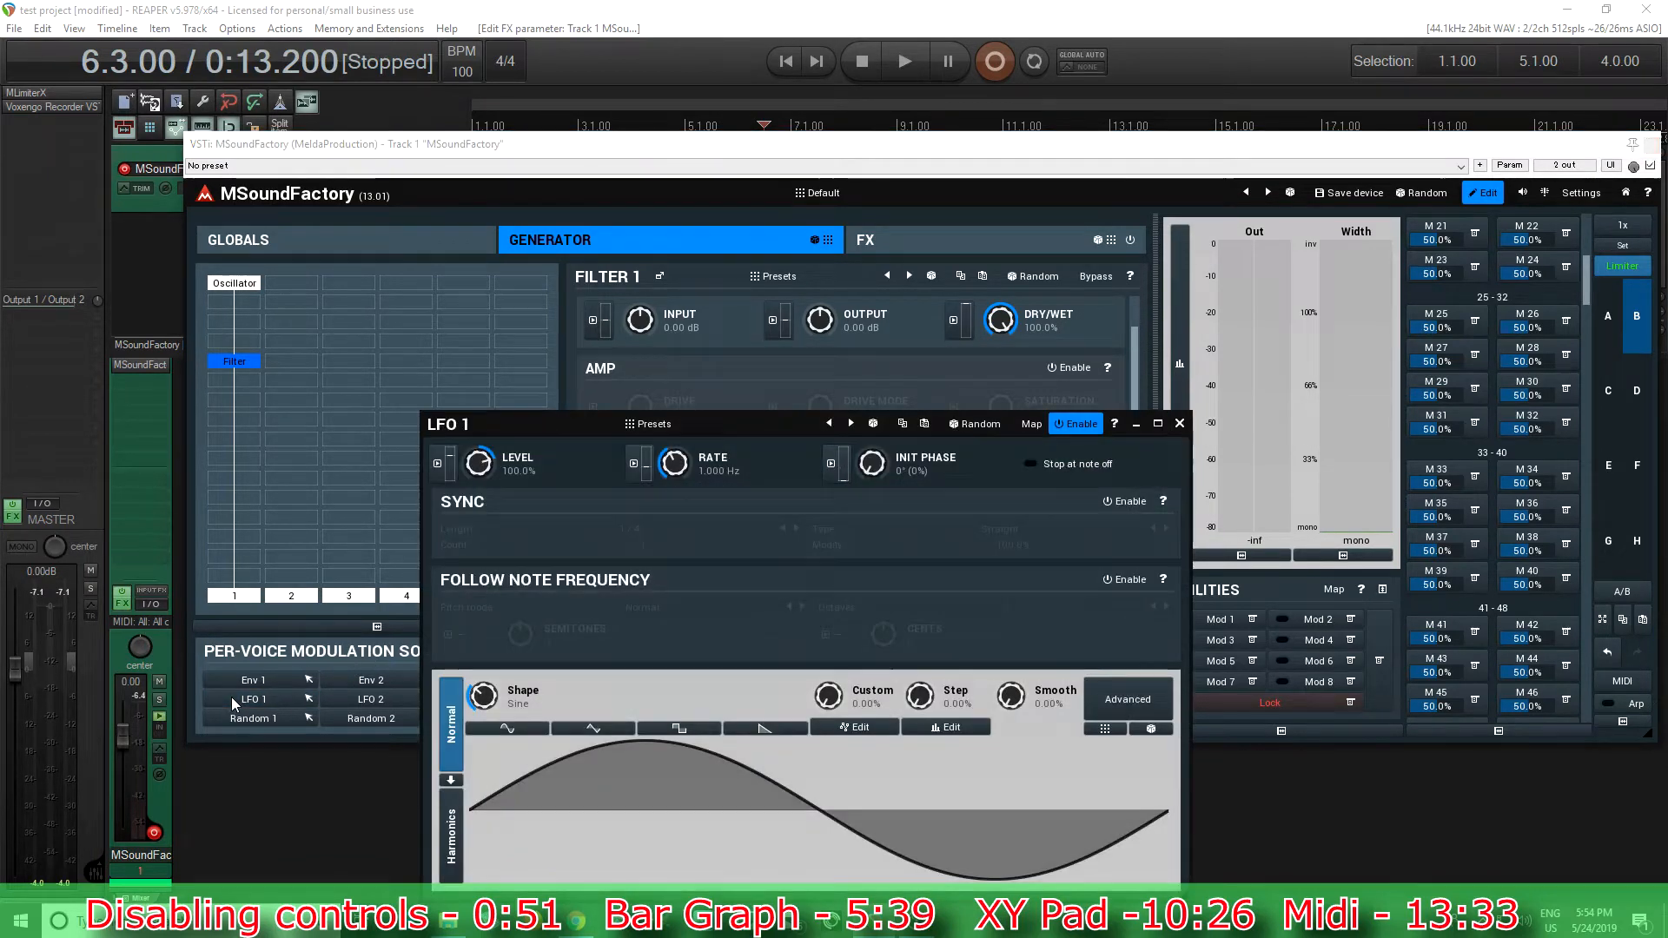
pyautogui.moveTo(454, 426); pyautogui.dragTo(452, 262)
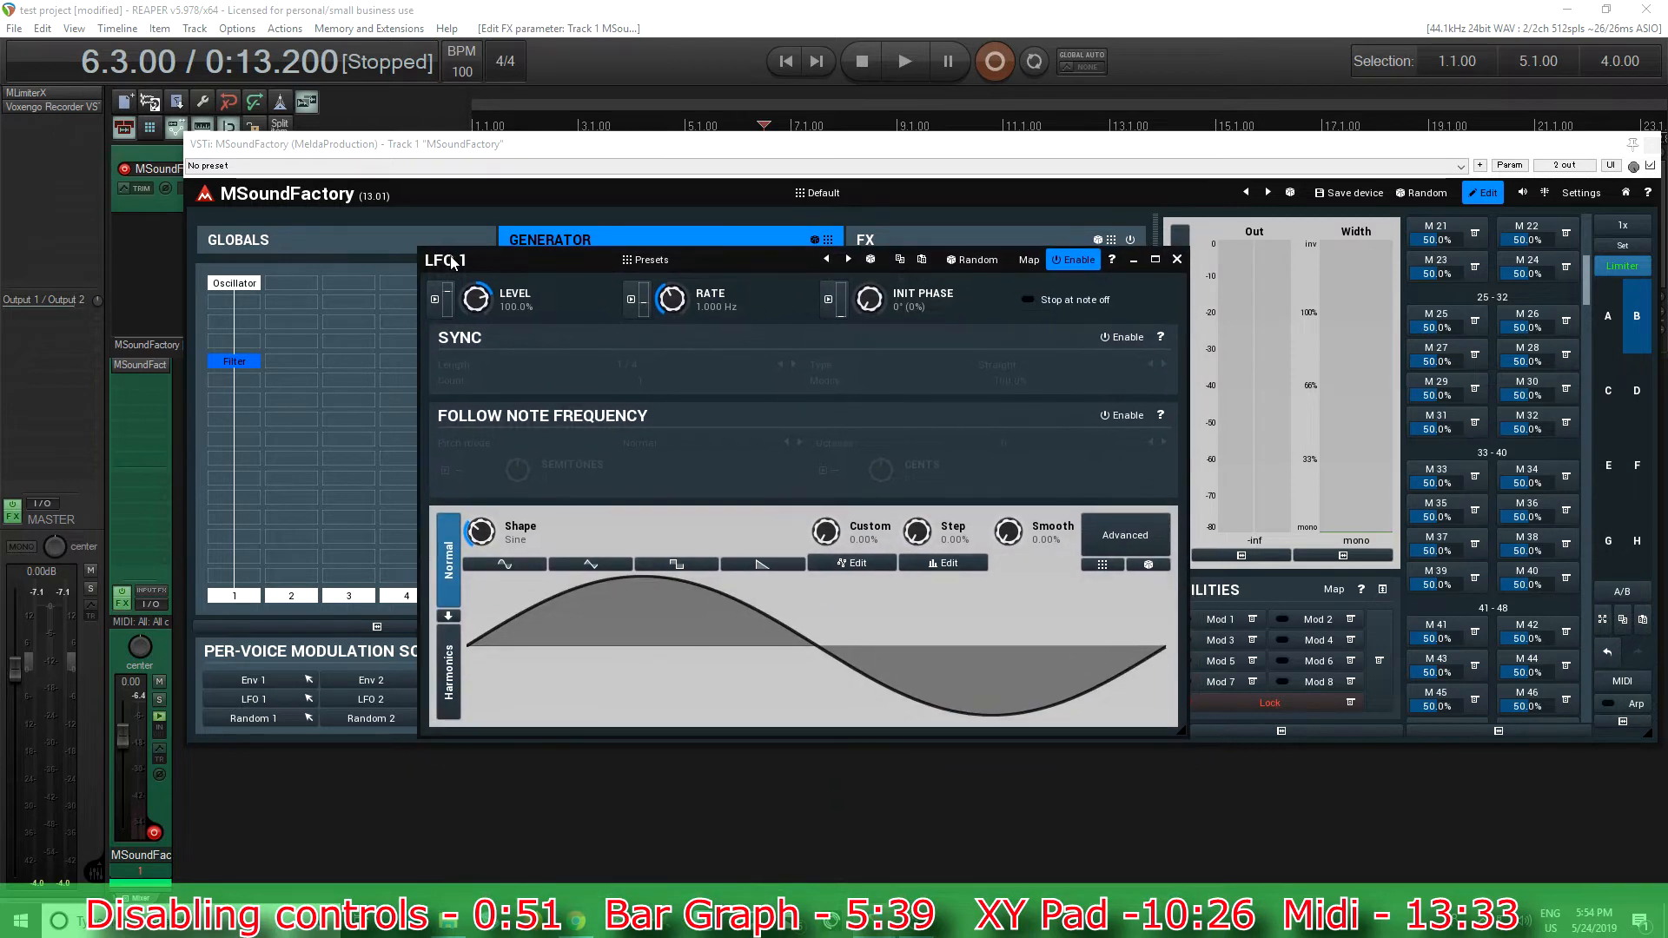
pyautogui.click(1112, 337)
pyautogui.click(781, 365)
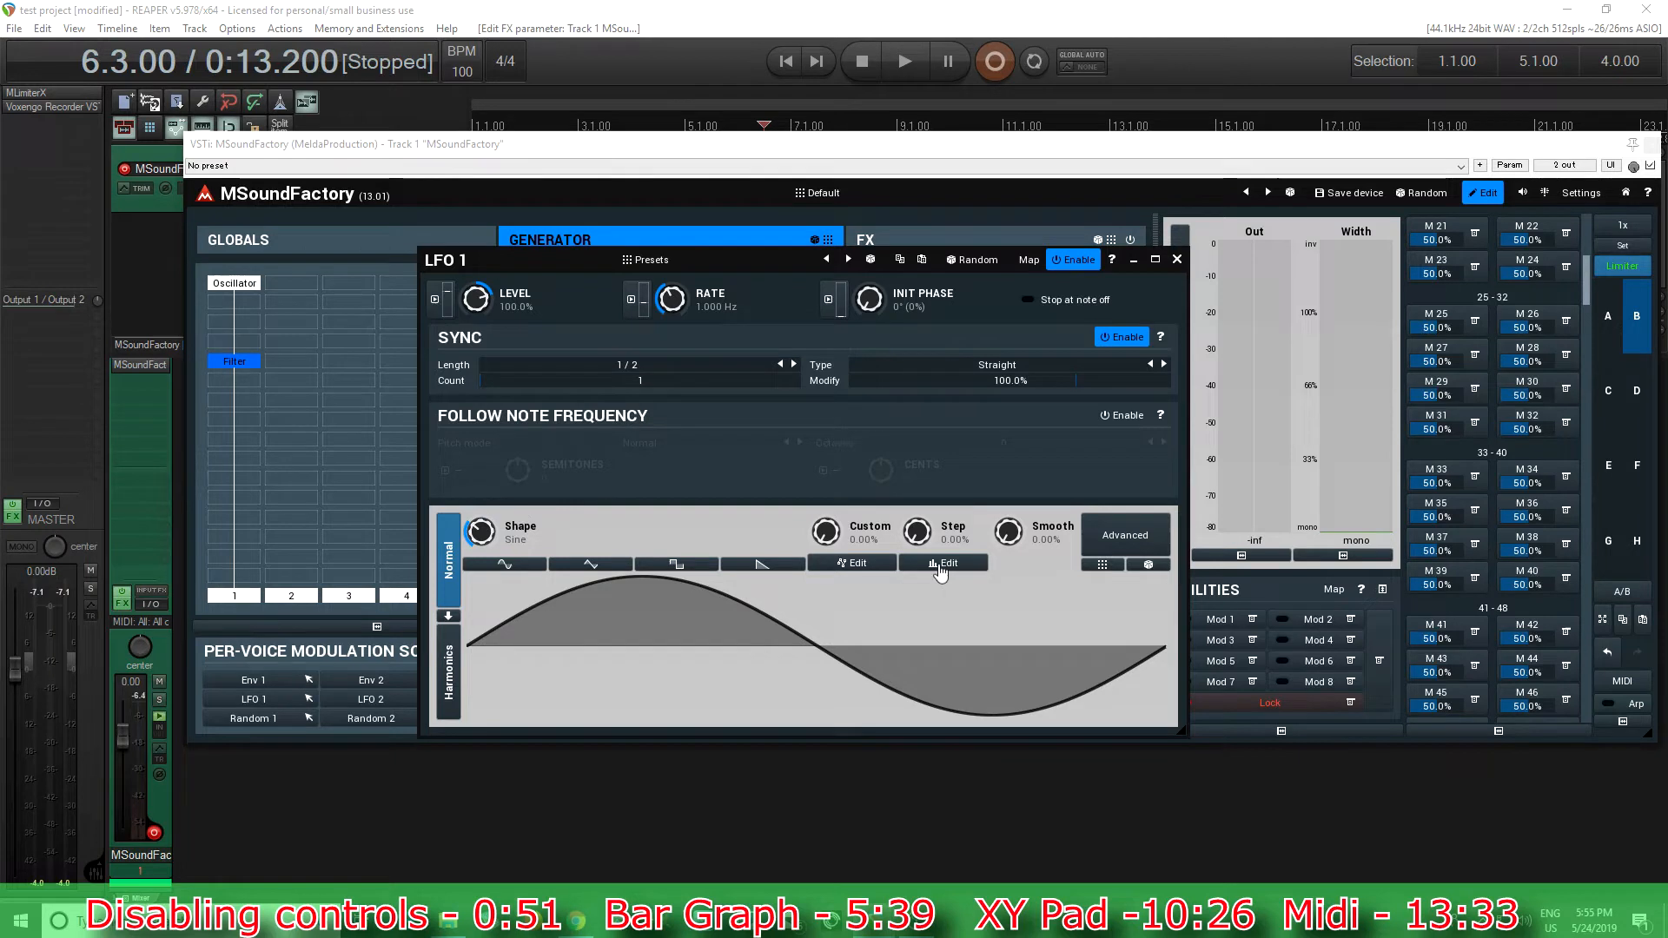
# Raise LFO 1's Step amount to 100% and set its step sequencer to 4 steps.
pyautogui.moveTo(920, 534); pyautogui.dragTo(919, 440)
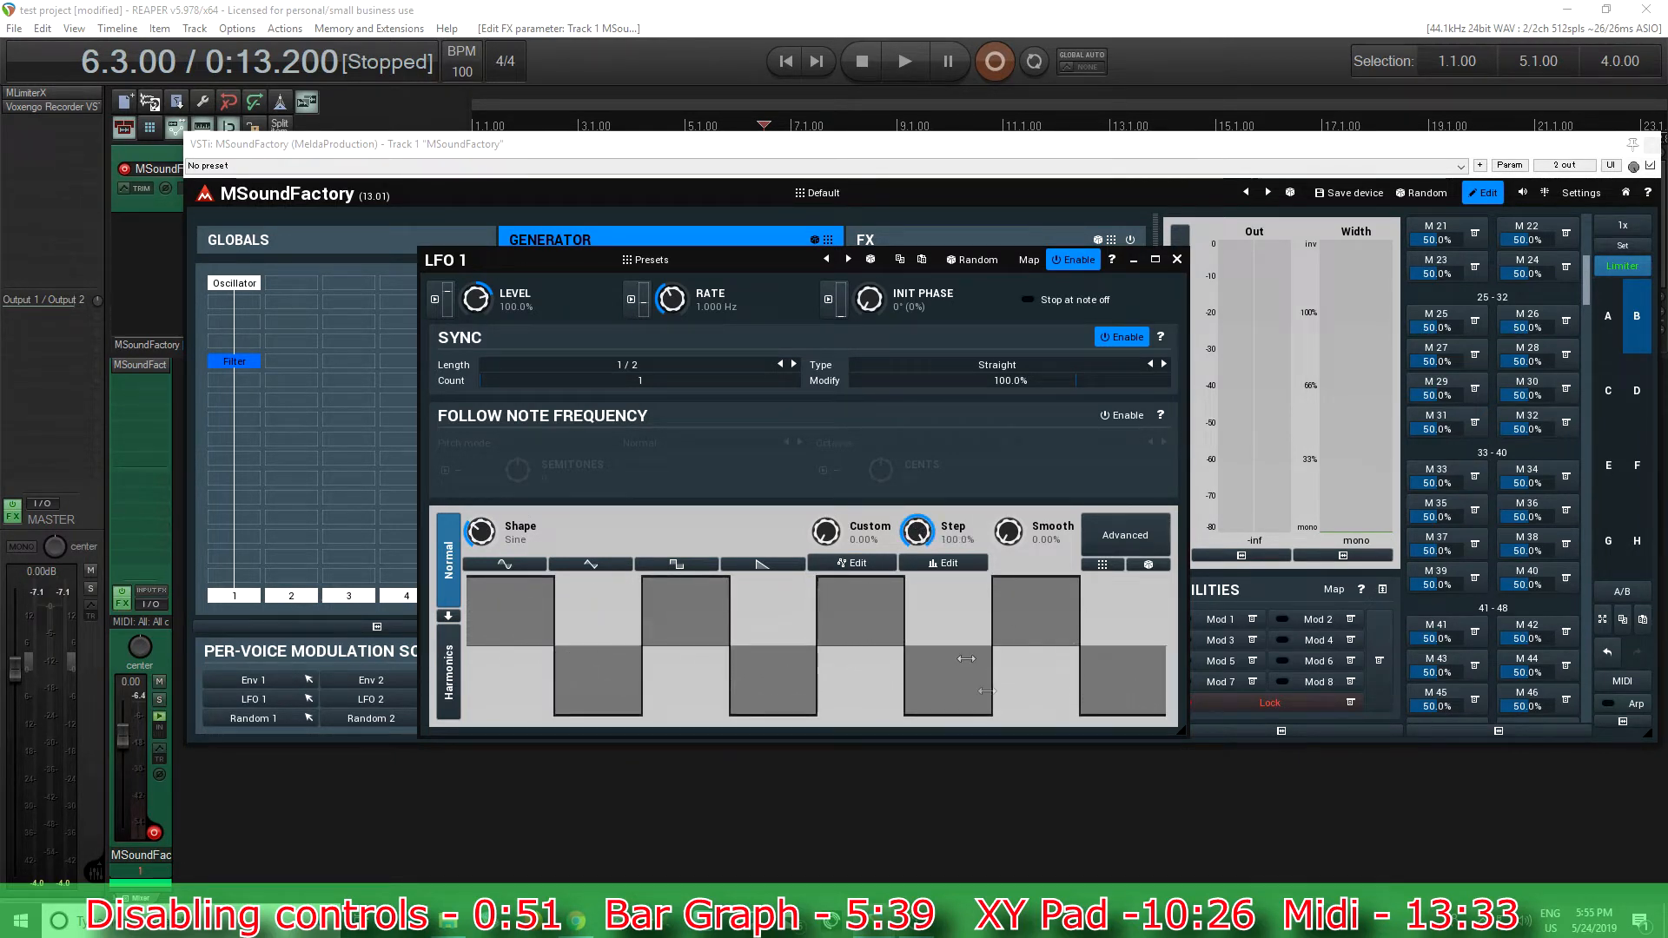
pyautogui.click(942, 564)
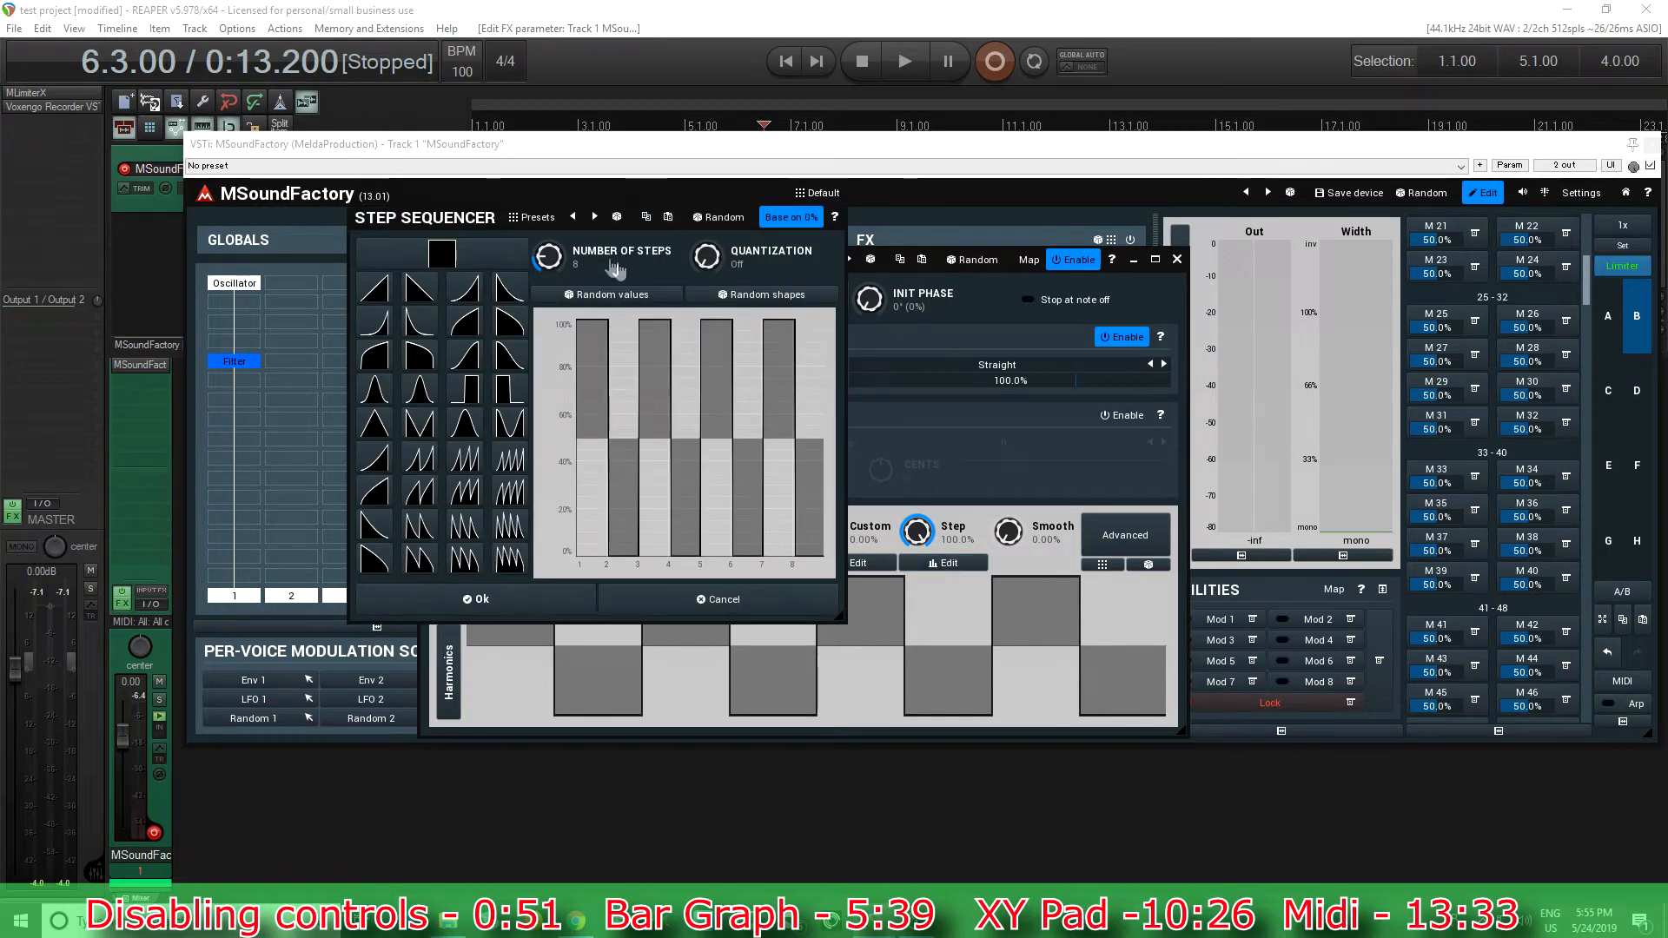
pyautogui.moveTo(548, 254); pyautogui.dragTo(549, 288)
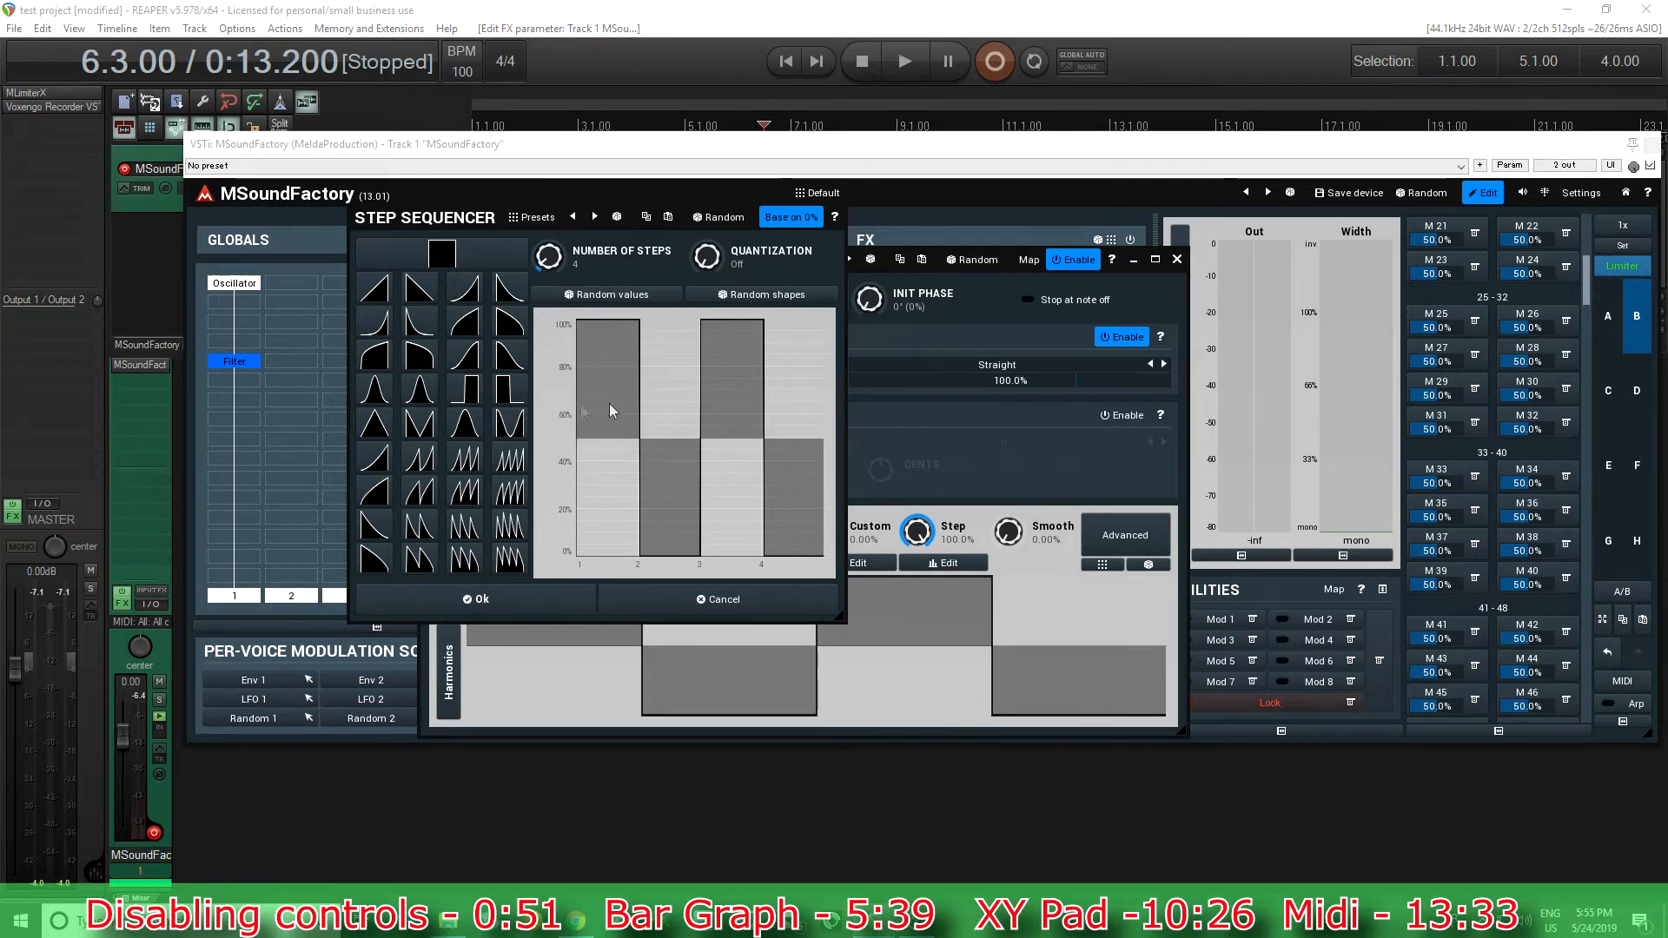
# Quick-learn sequencer steps 1 and 2 onto multiparameters M 21 and M 22, with step values of 56.8% and -58.2%.
pyautogui.click(1474, 233)
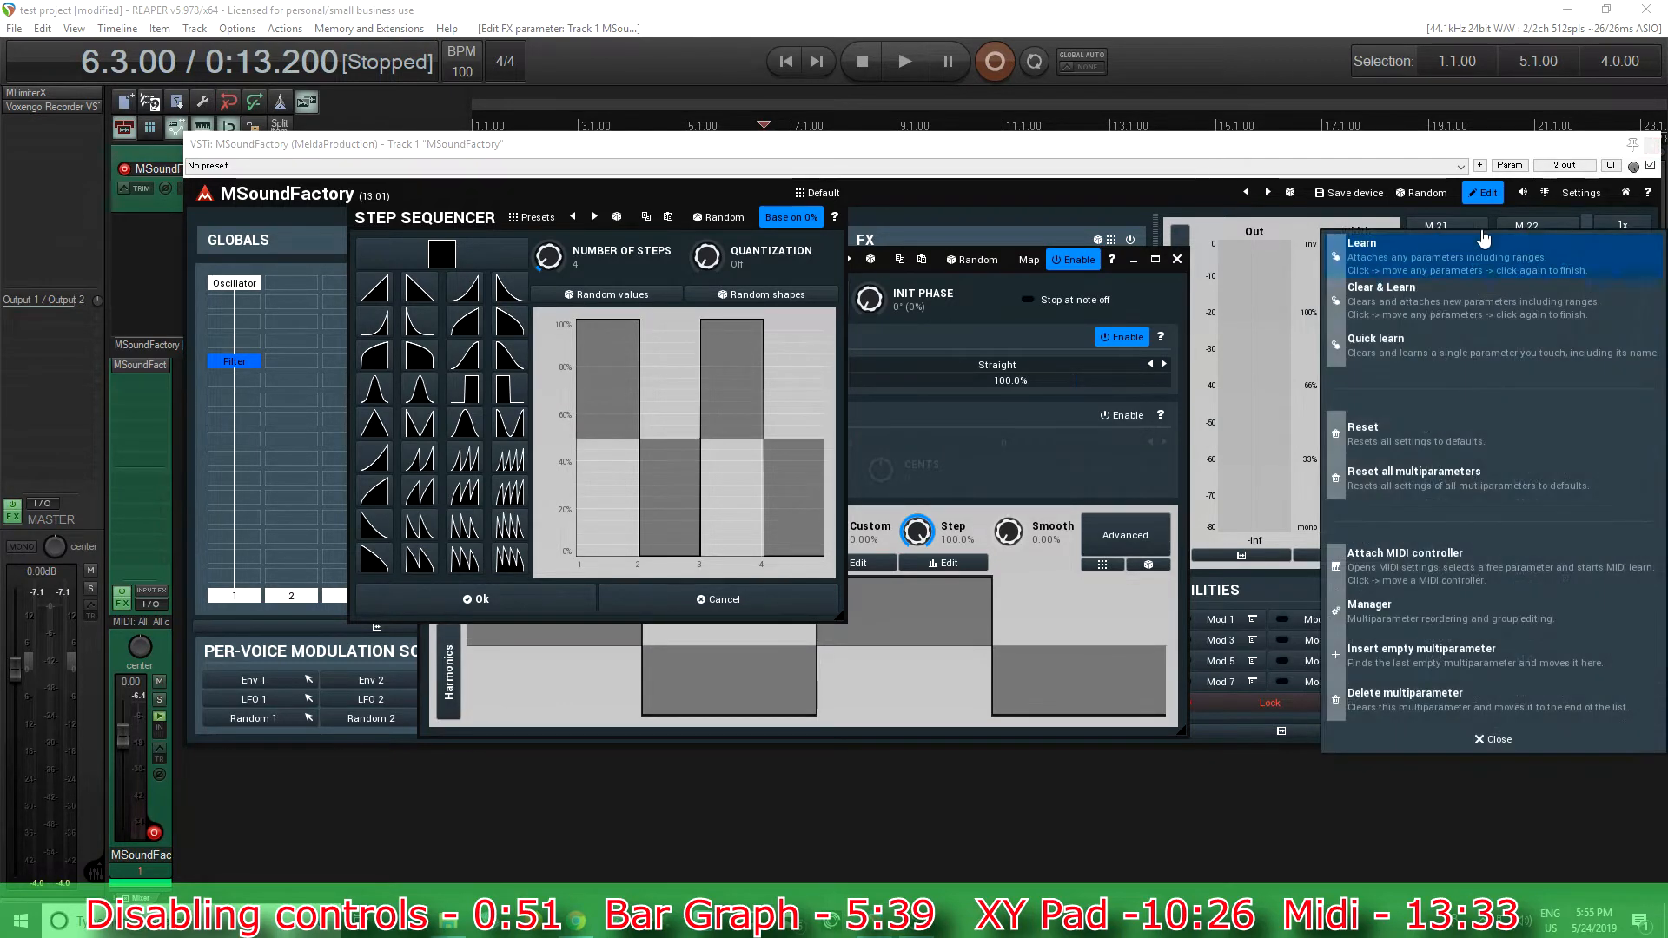
pyautogui.click(1426, 346)
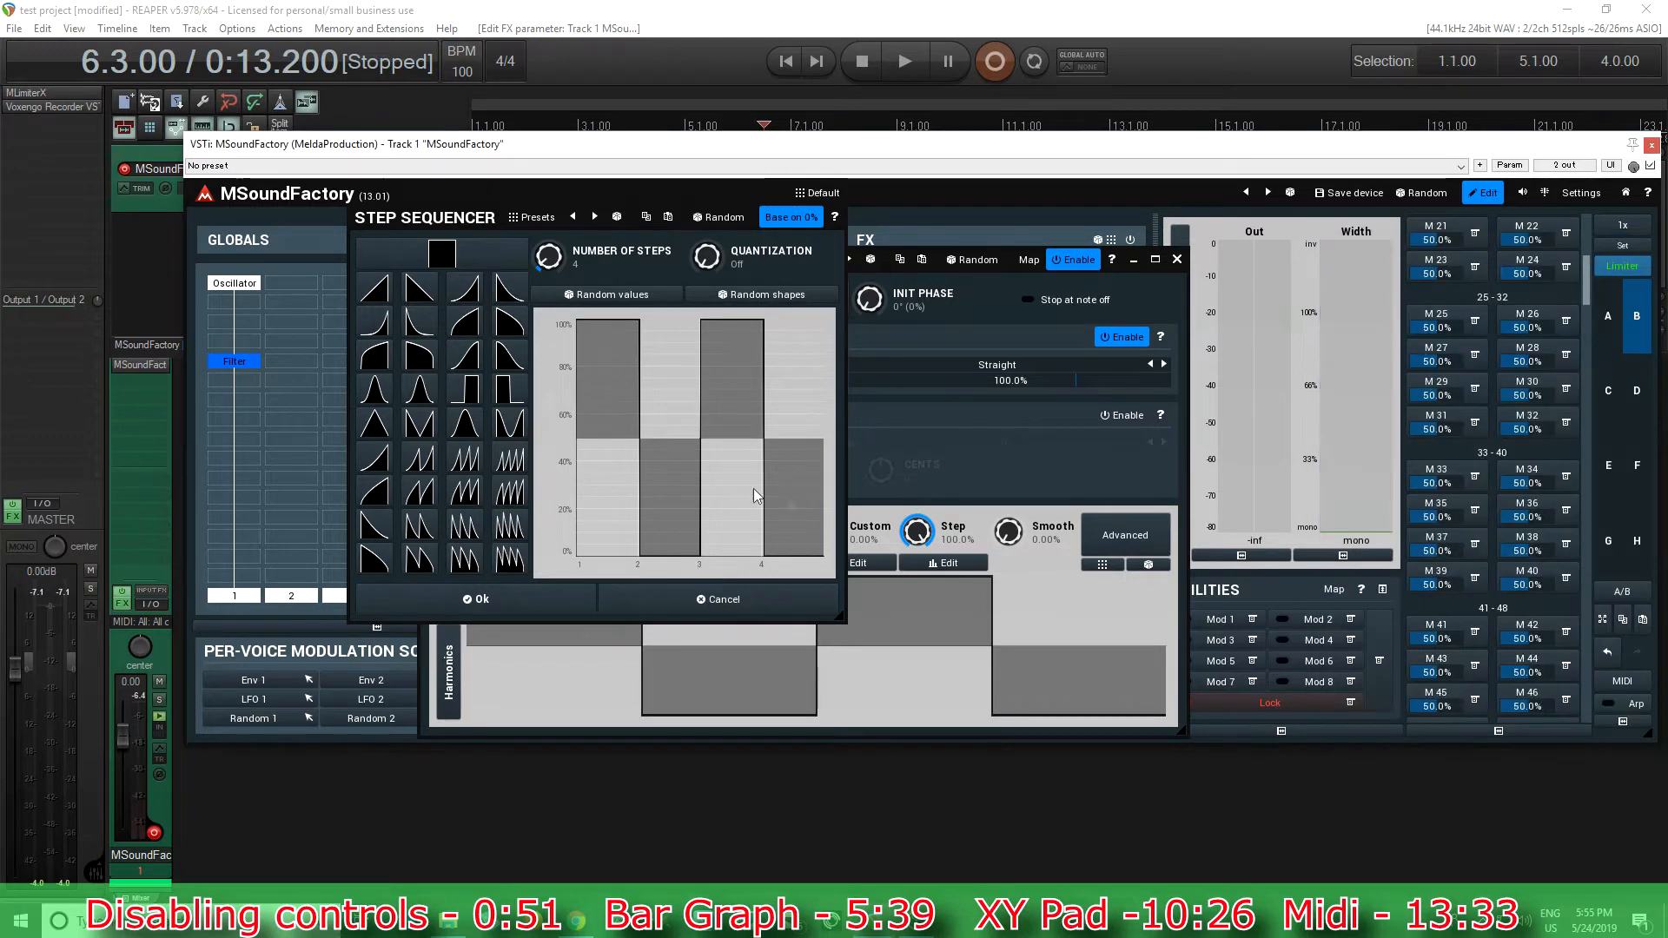
pyautogui.moveTo(613, 378)
pyautogui.mouseDown()
pyautogui.moveTo(612, 430)
pyautogui.moveTo(613, 354)
pyautogui.mouseUp()
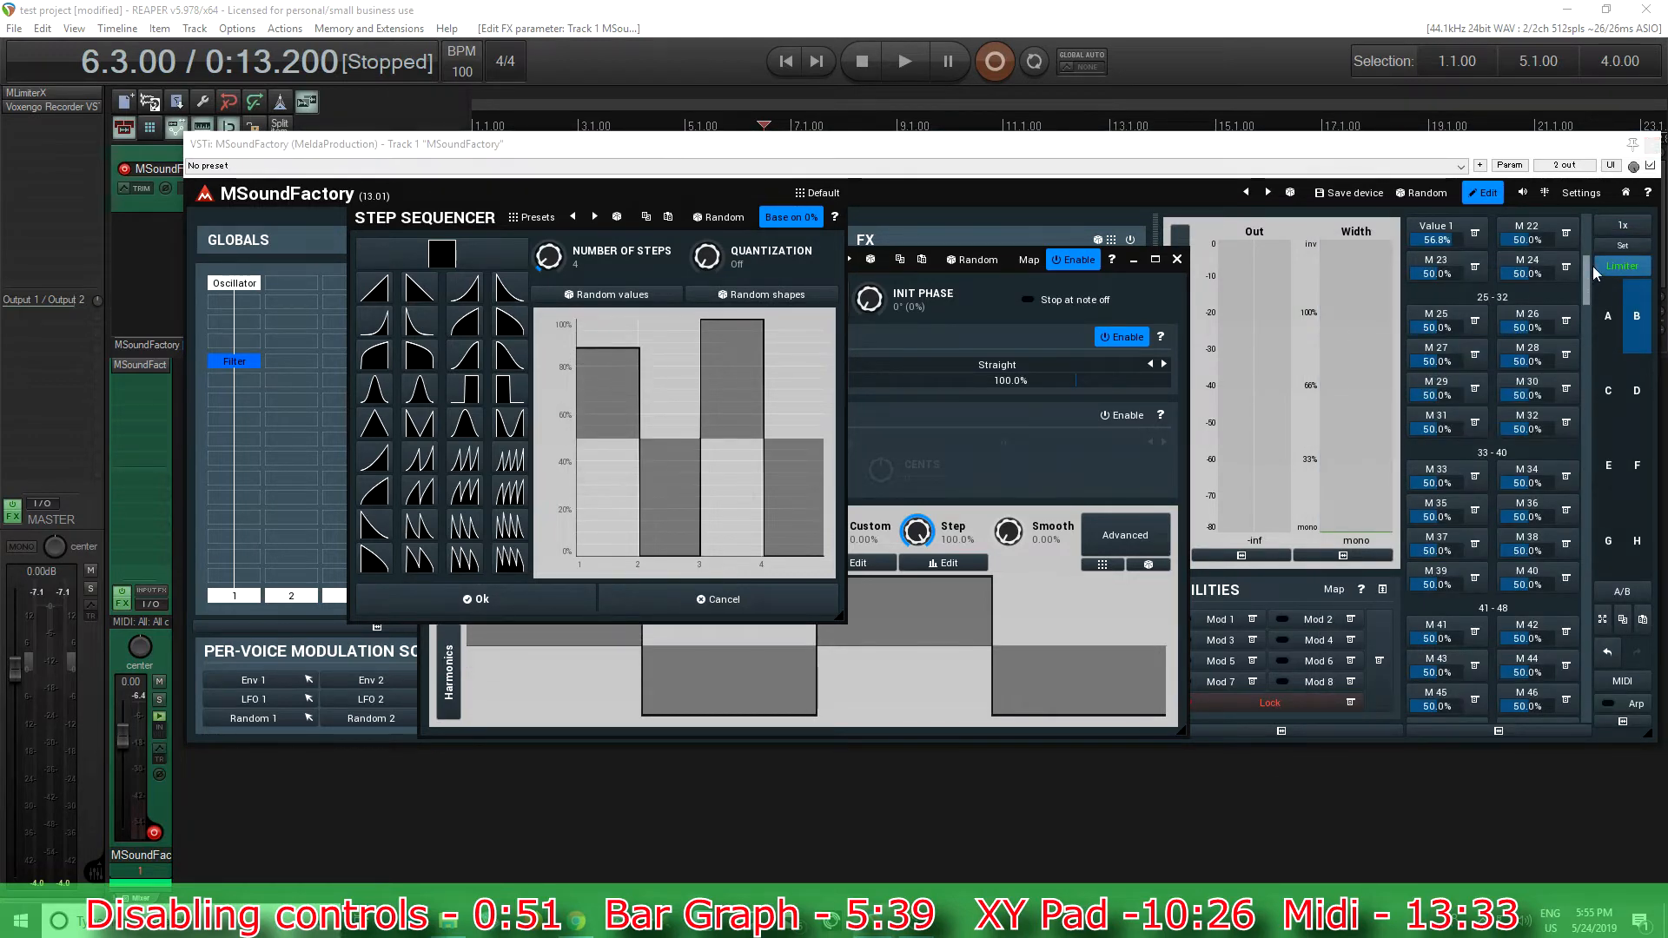
pyautogui.click(1566, 233)
pyautogui.click(1443, 350)
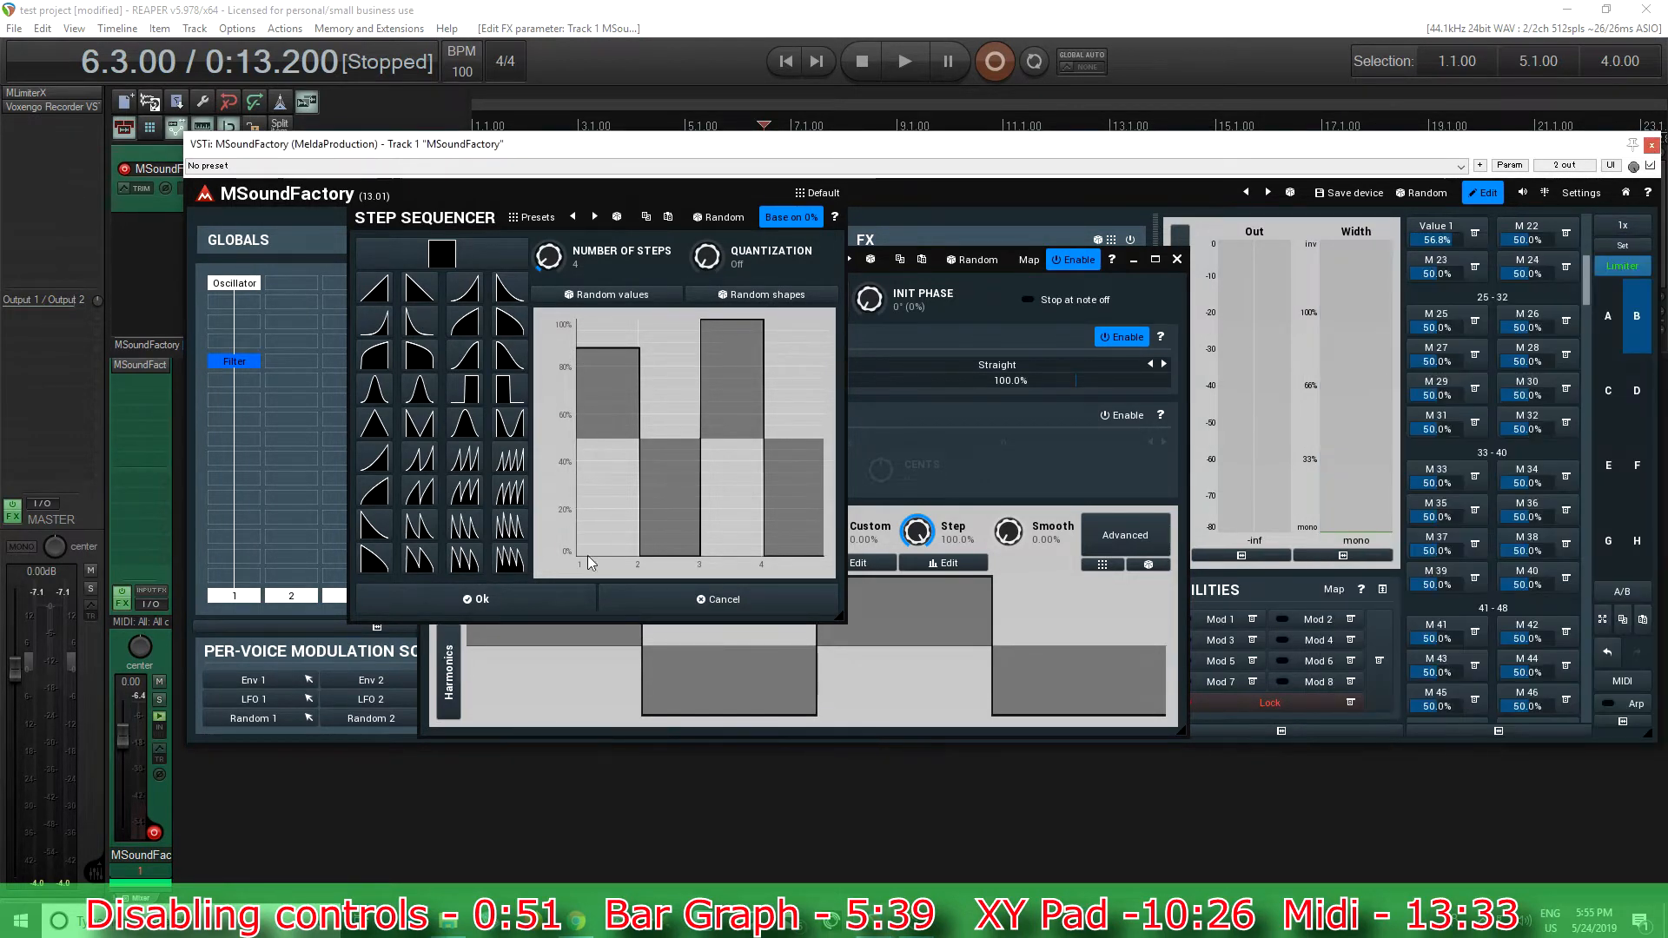
pyautogui.moveTo(651, 514)
pyautogui.mouseDown()
pyautogui.moveTo(663, 413)
pyautogui.moveTo(669, 504)
pyautogui.mouseUp()
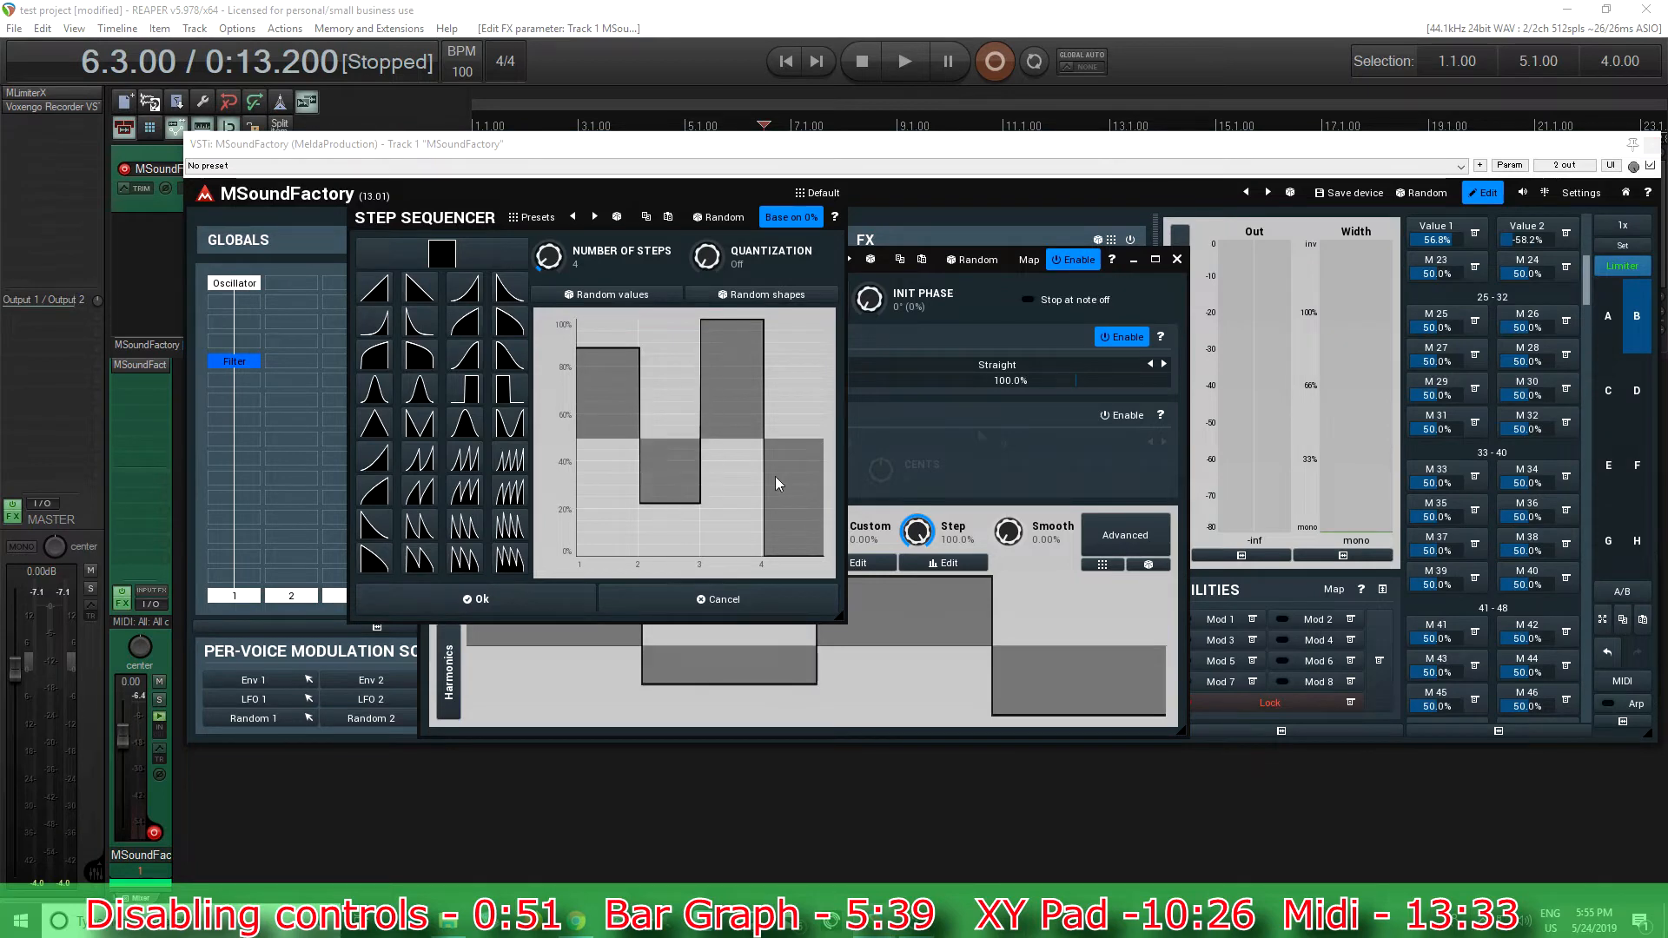
# Quick-learn sequencer steps 3 and 4 onto multiparameters M 23 and M 24 at 68.5% and -56.0%, and accept the step sequence.
pyautogui.click(1475, 266)
pyautogui.click(1443, 395)
pyautogui.moveTo(740, 365)
pyautogui.mouseDown()
pyautogui.moveTo(745, 417)
pyautogui.moveTo(735, 361)
pyautogui.mouseUp()
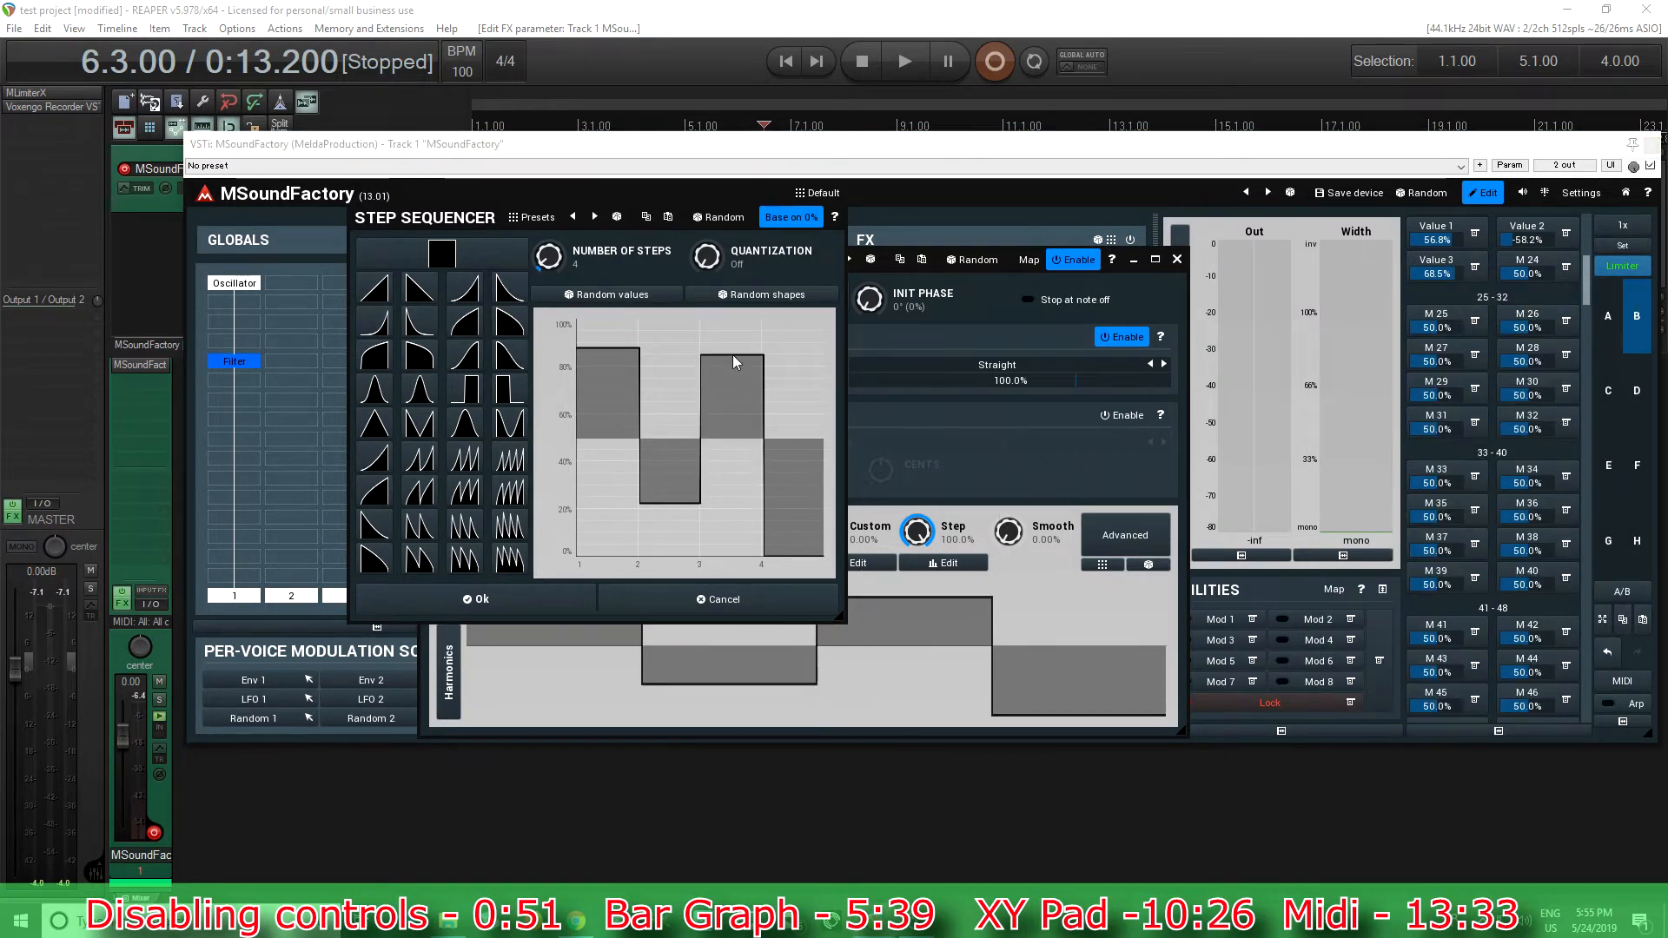
pyautogui.click(1566, 267)
pyautogui.click(1437, 398)
pyautogui.moveTo(795, 547); pyautogui.dragTo(801, 506)
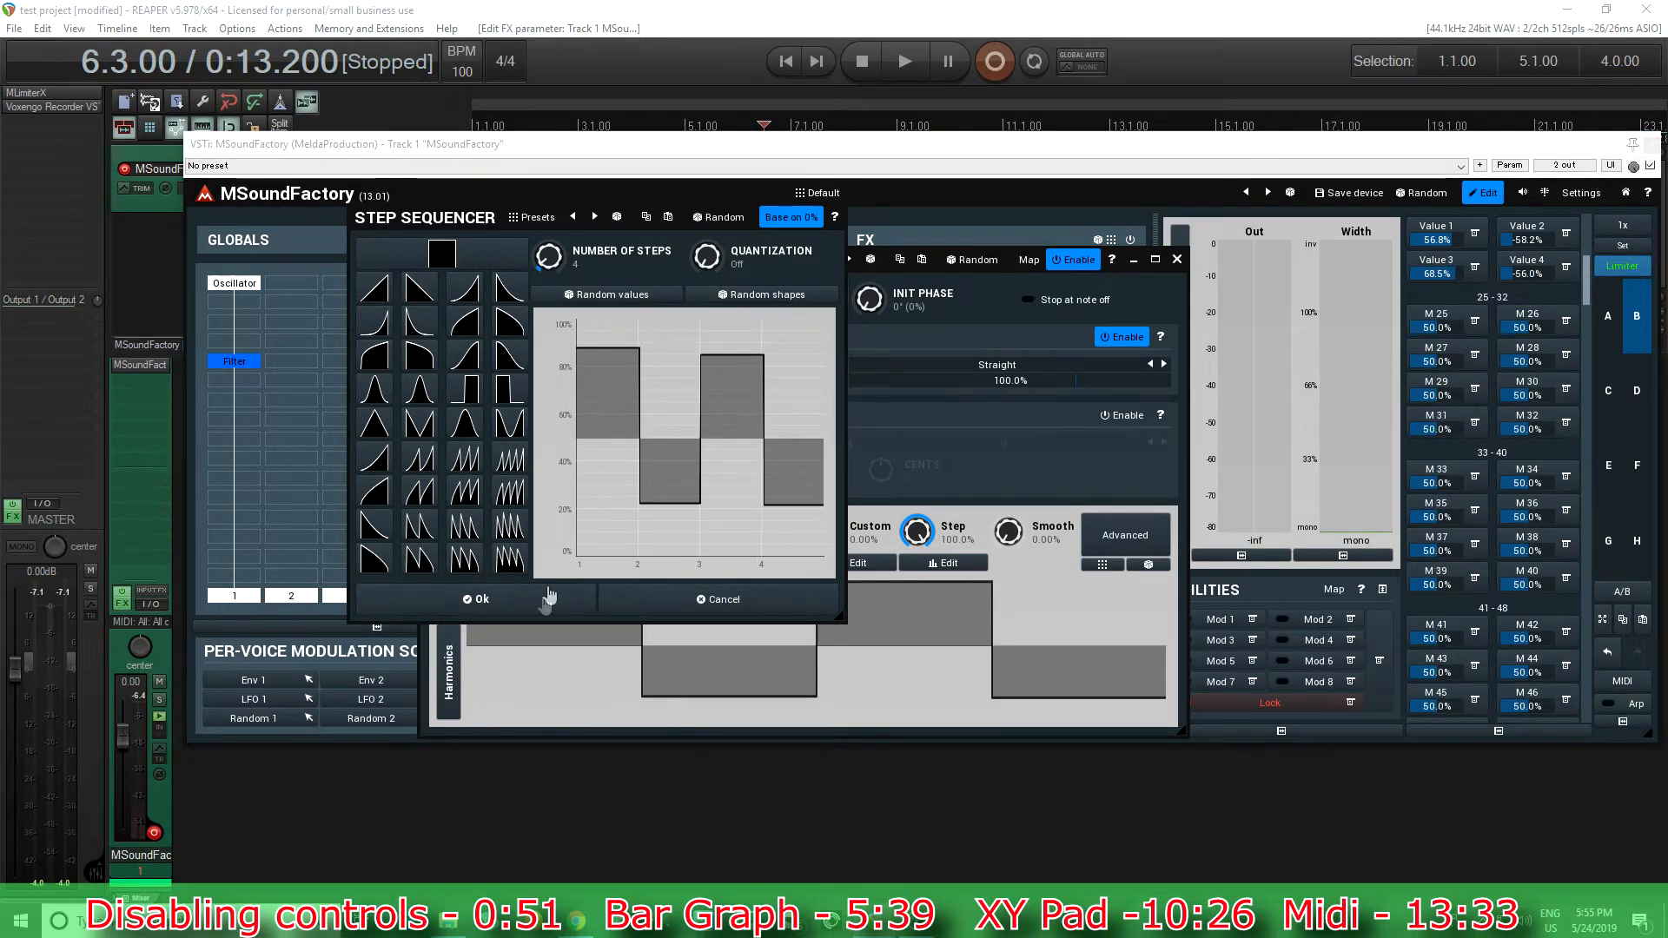
pyautogui.click(544, 611)
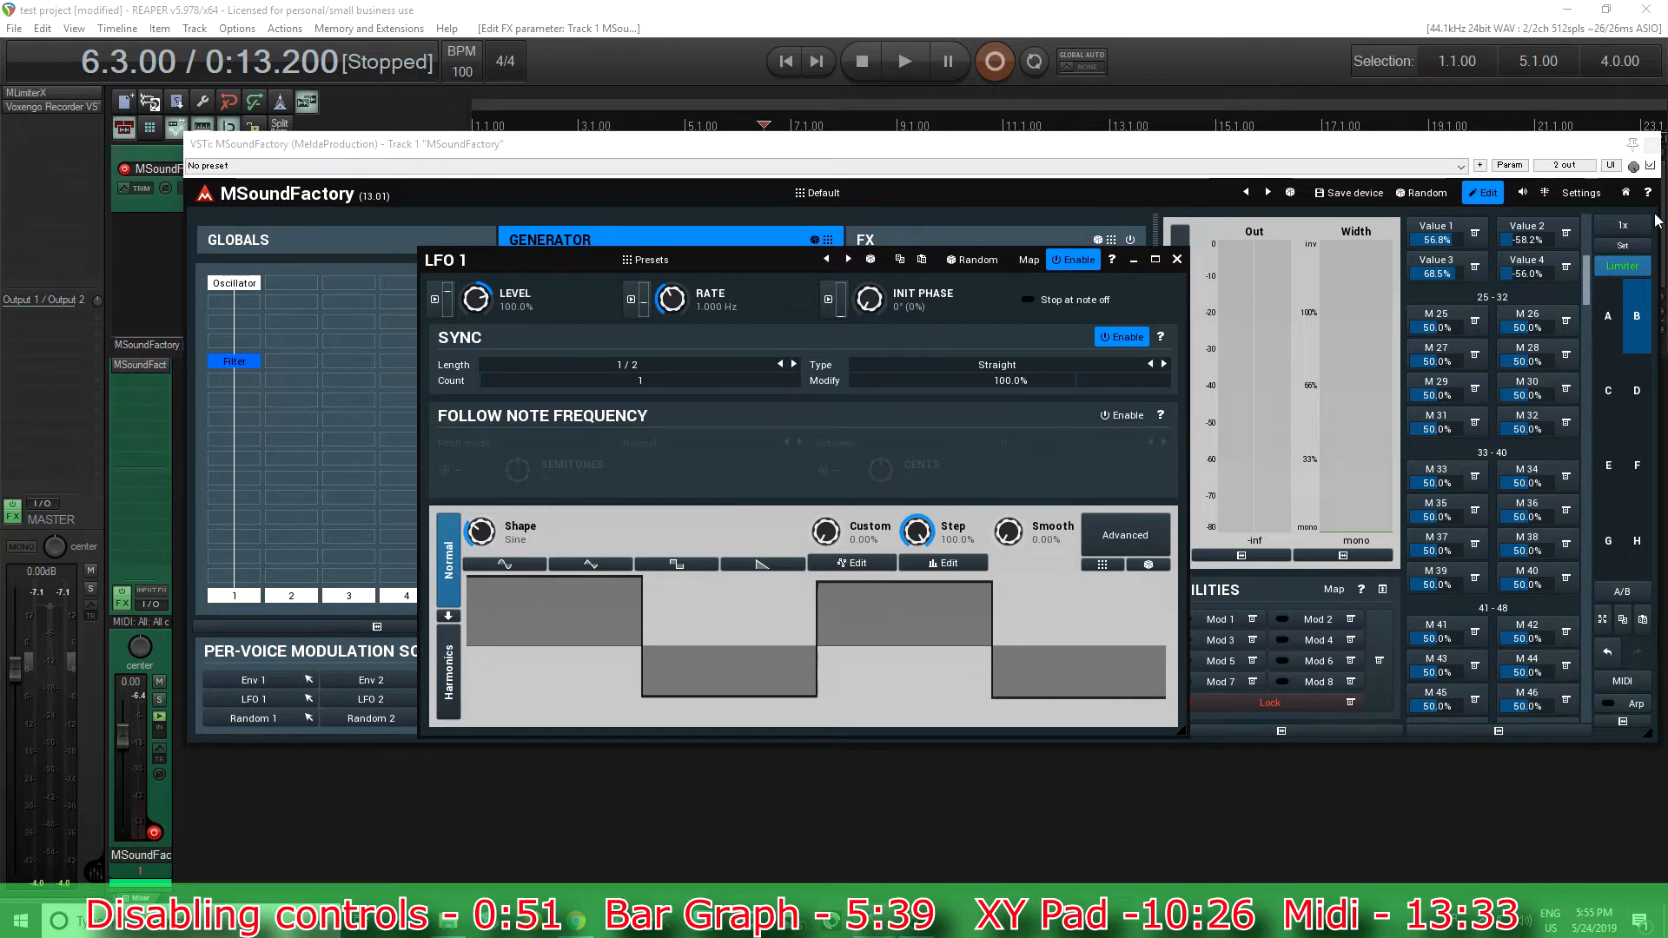
# Adjust multiparameters Value 1 to 78.4%, Value 2 to -90.2% and Value 3 to 42.9%, and check the controls outside edit mode.
pyautogui.moveTo(1424, 240)
pyautogui.mouseDown()
pyautogui.moveTo(1424, 260)
pyautogui.moveTo(1424, 241)
pyautogui.moveTo(1509, 232)
pyautogui.moveTo(1509, 269)
pyautogui.moveTo(1440, 278)
pyautogui.moveTo(1440, 295)
pyautogui.mouseUp()
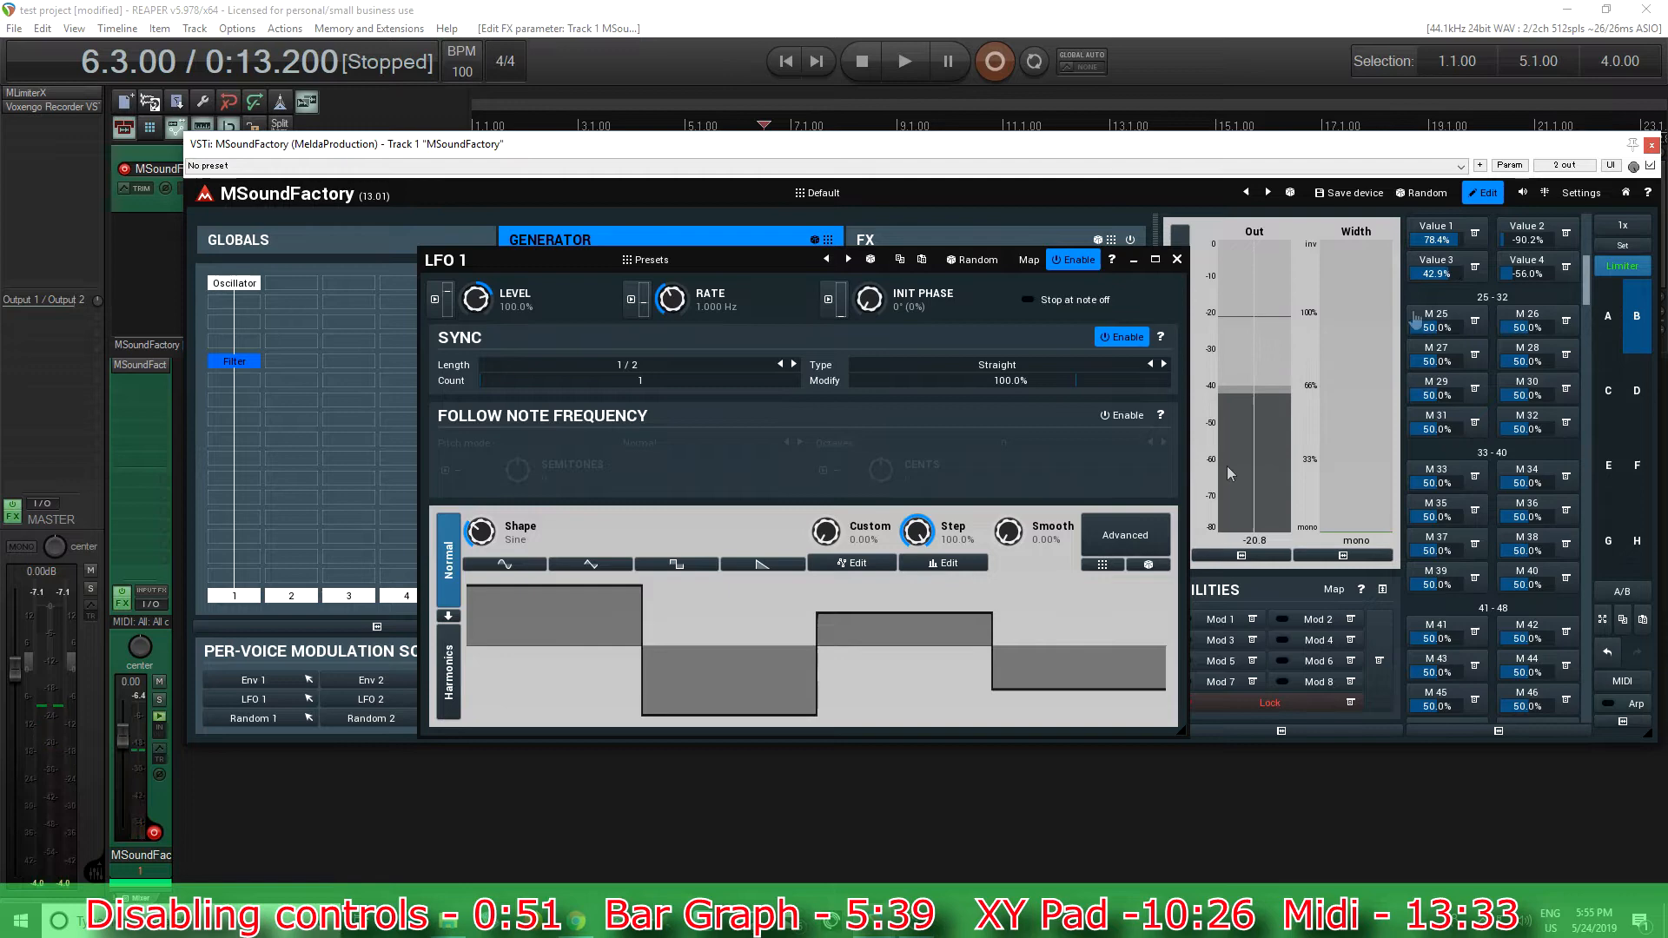
pyautogui.click(1177, 258)
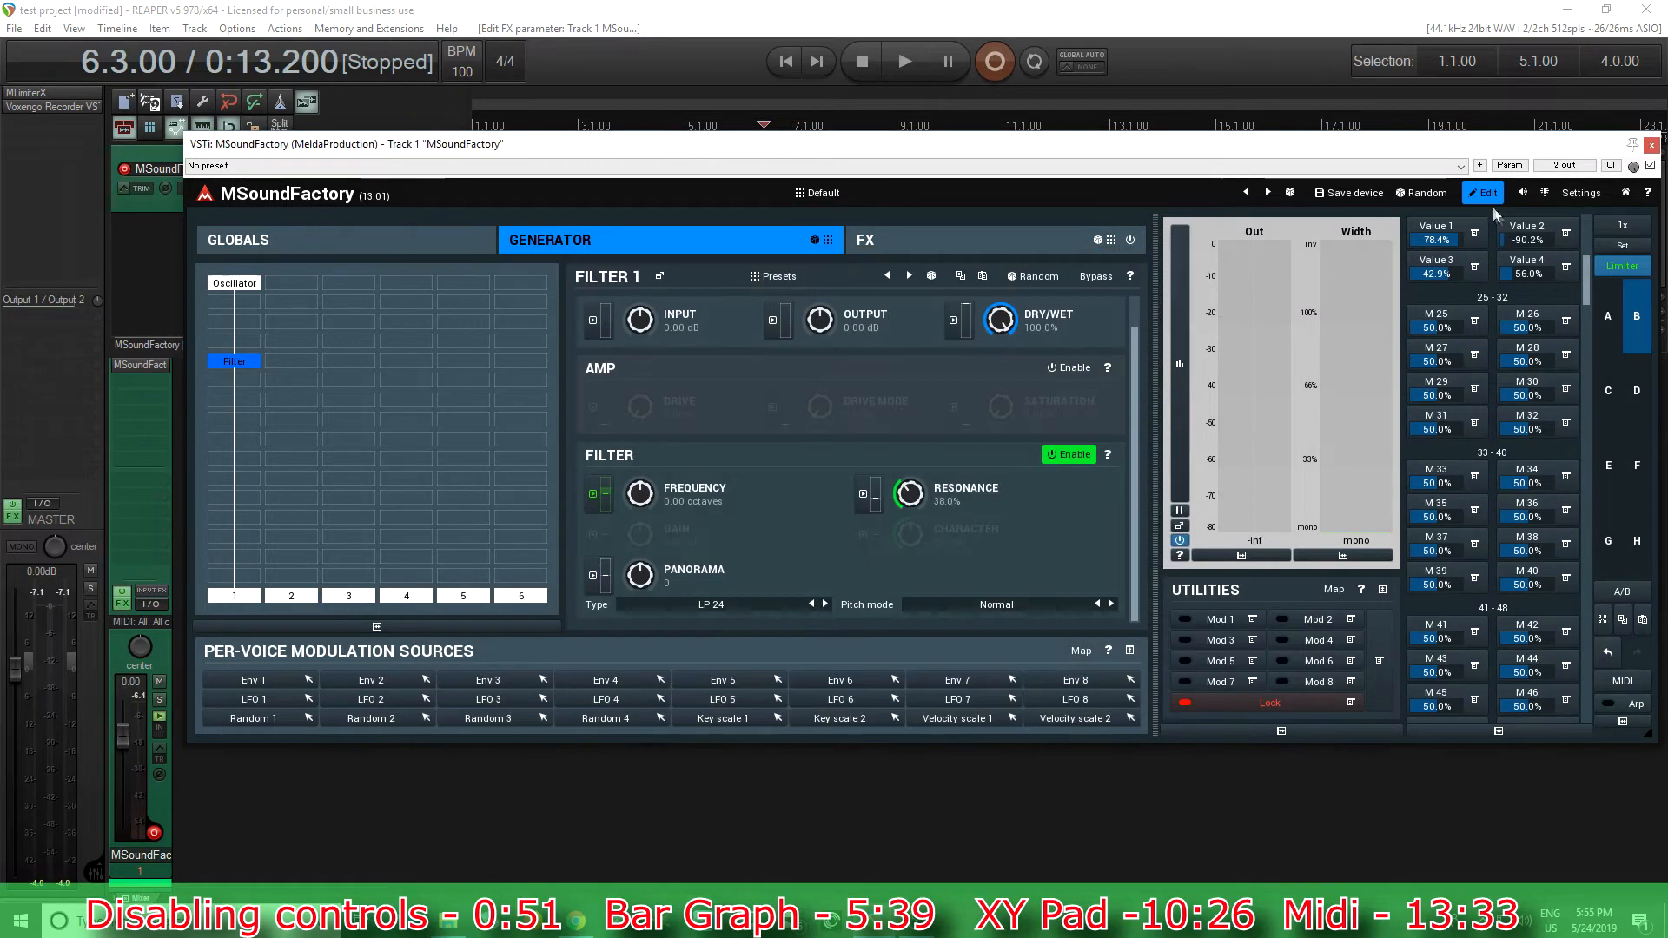
pyautogui.click(1488, 193)
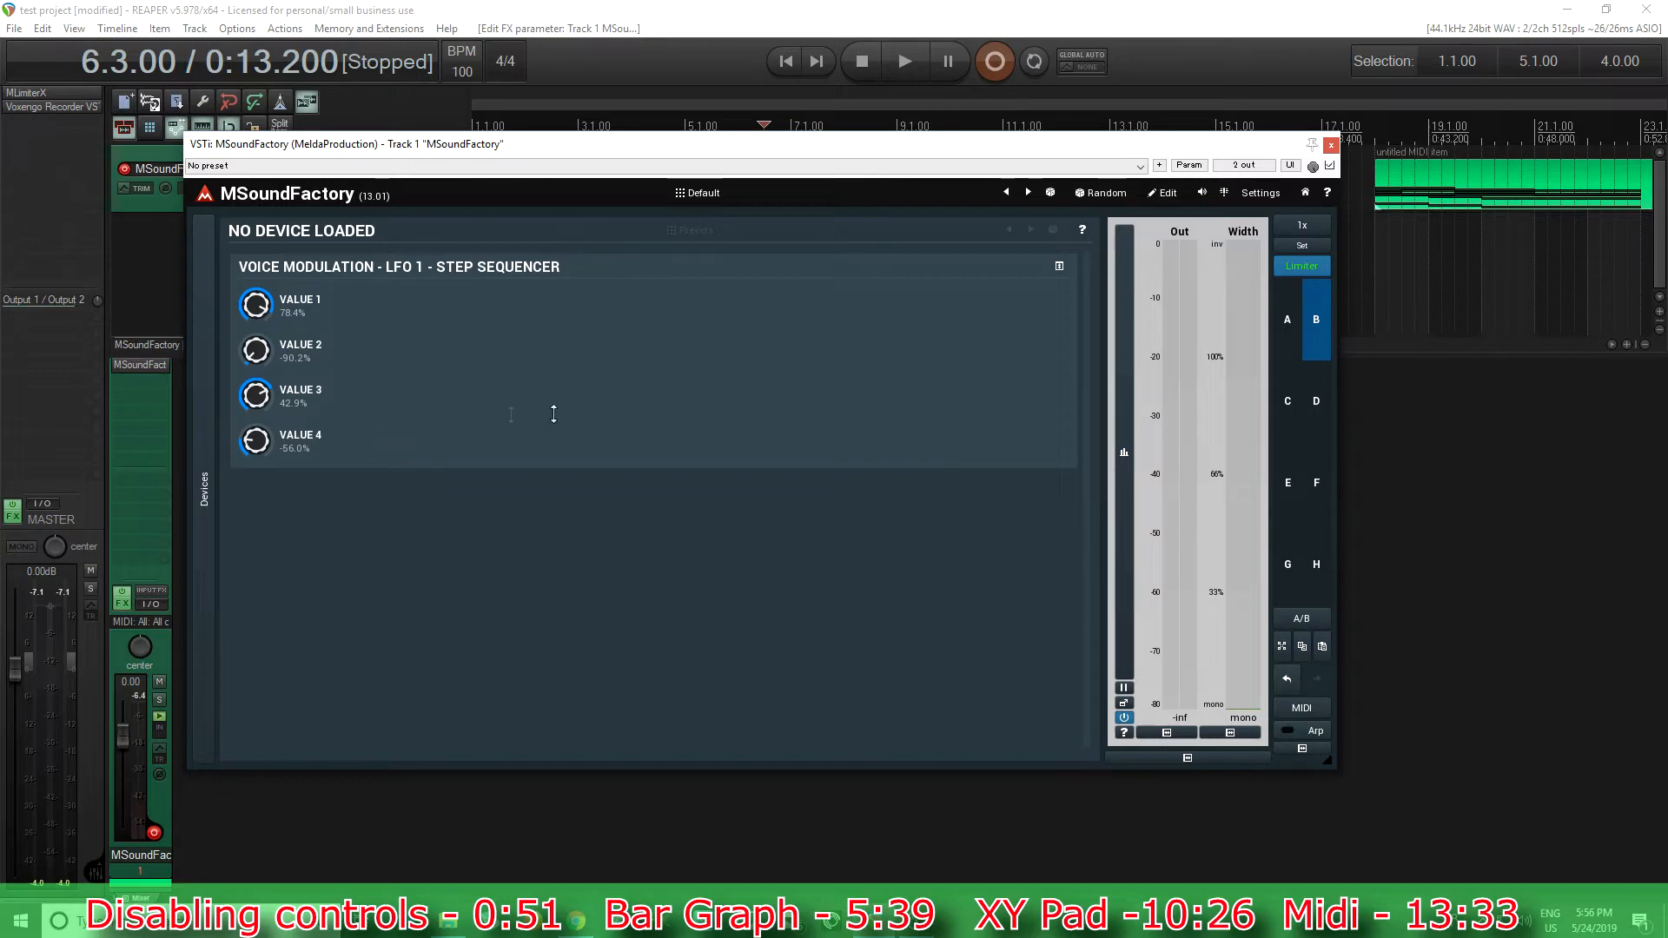
pyautogui.click(1163, 193)
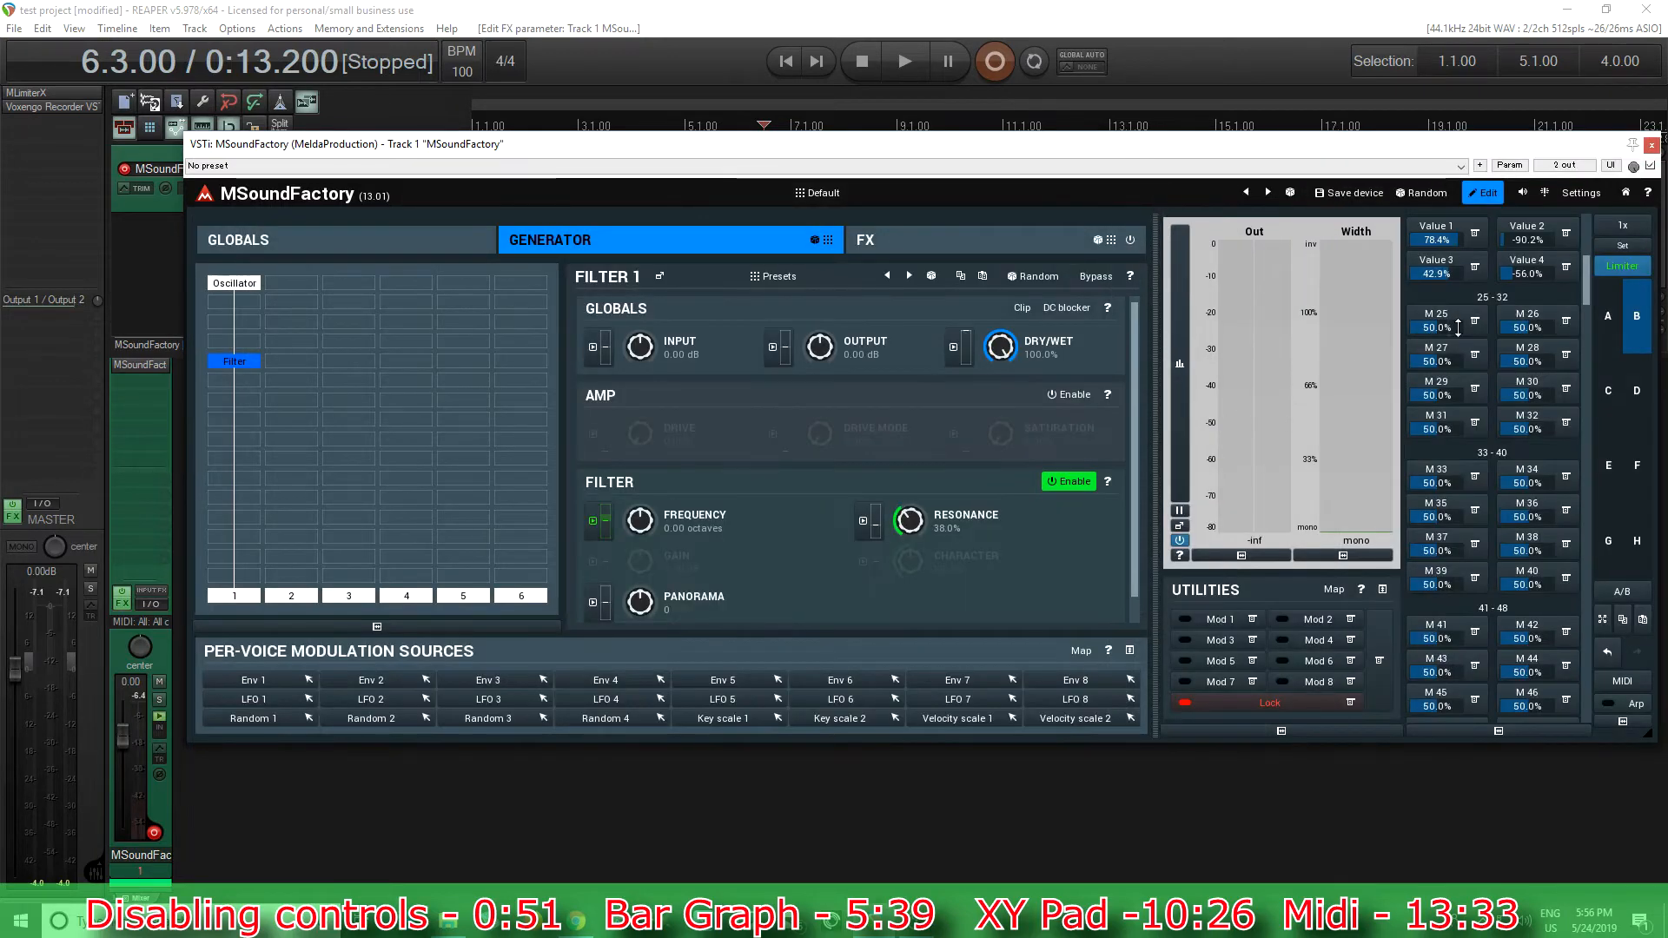
# Set the Value 1 multiparameter's editor mode to Bars start and close its settings.
pyautogui.click(1443, 228)
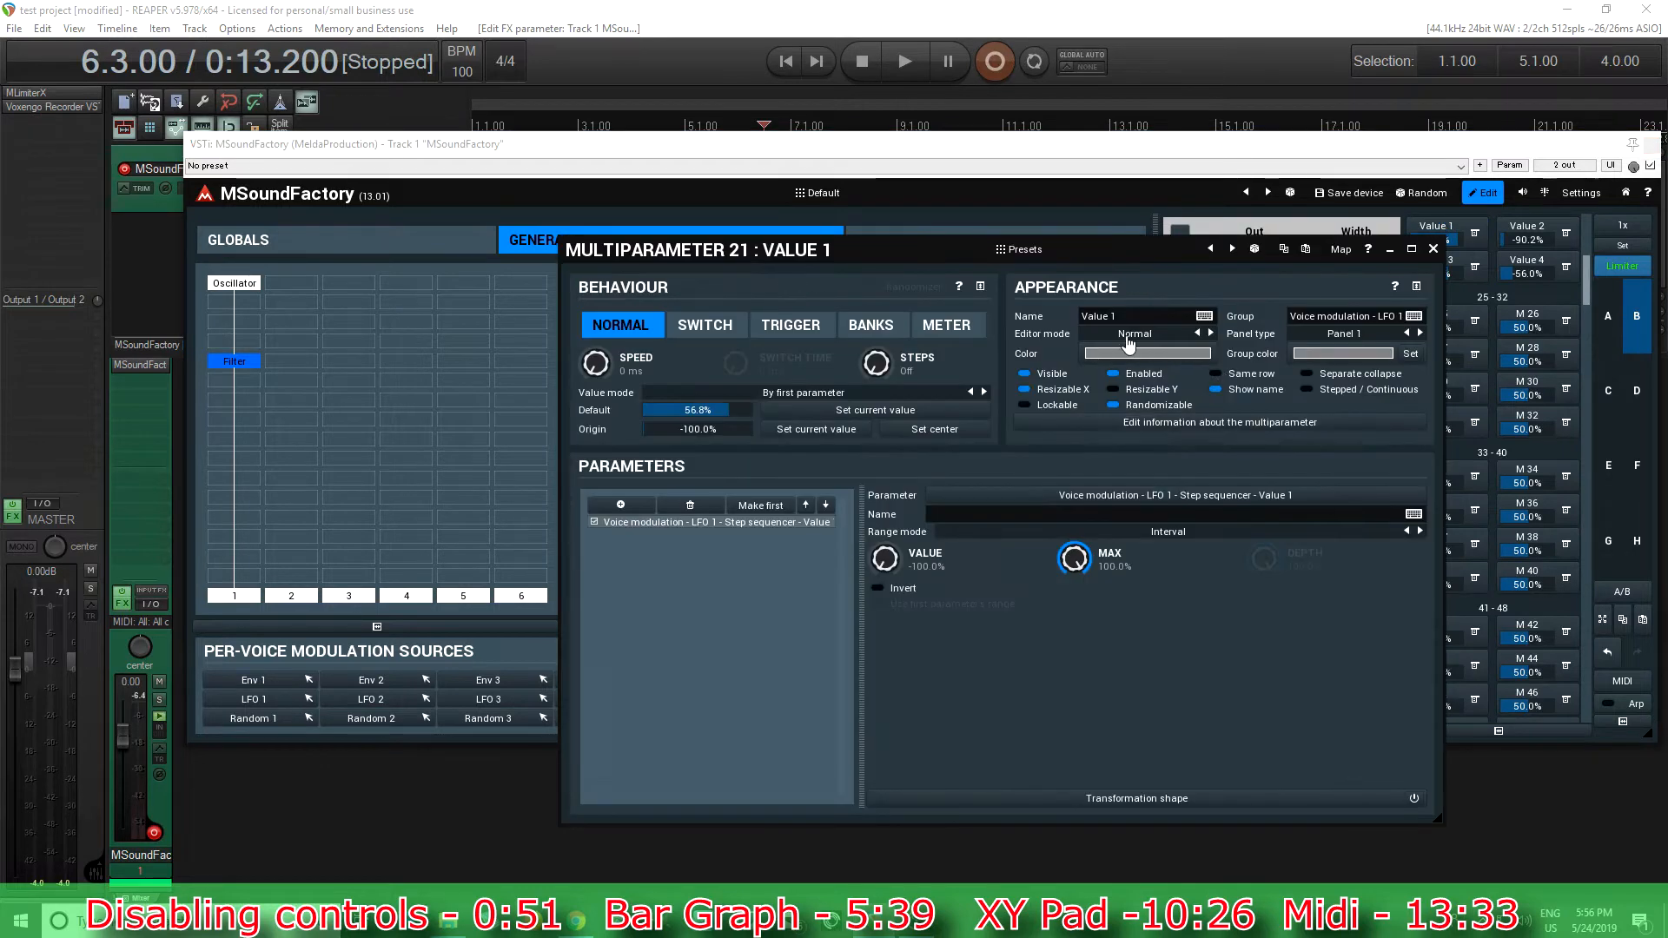
pyautogui.click(1128, 339)
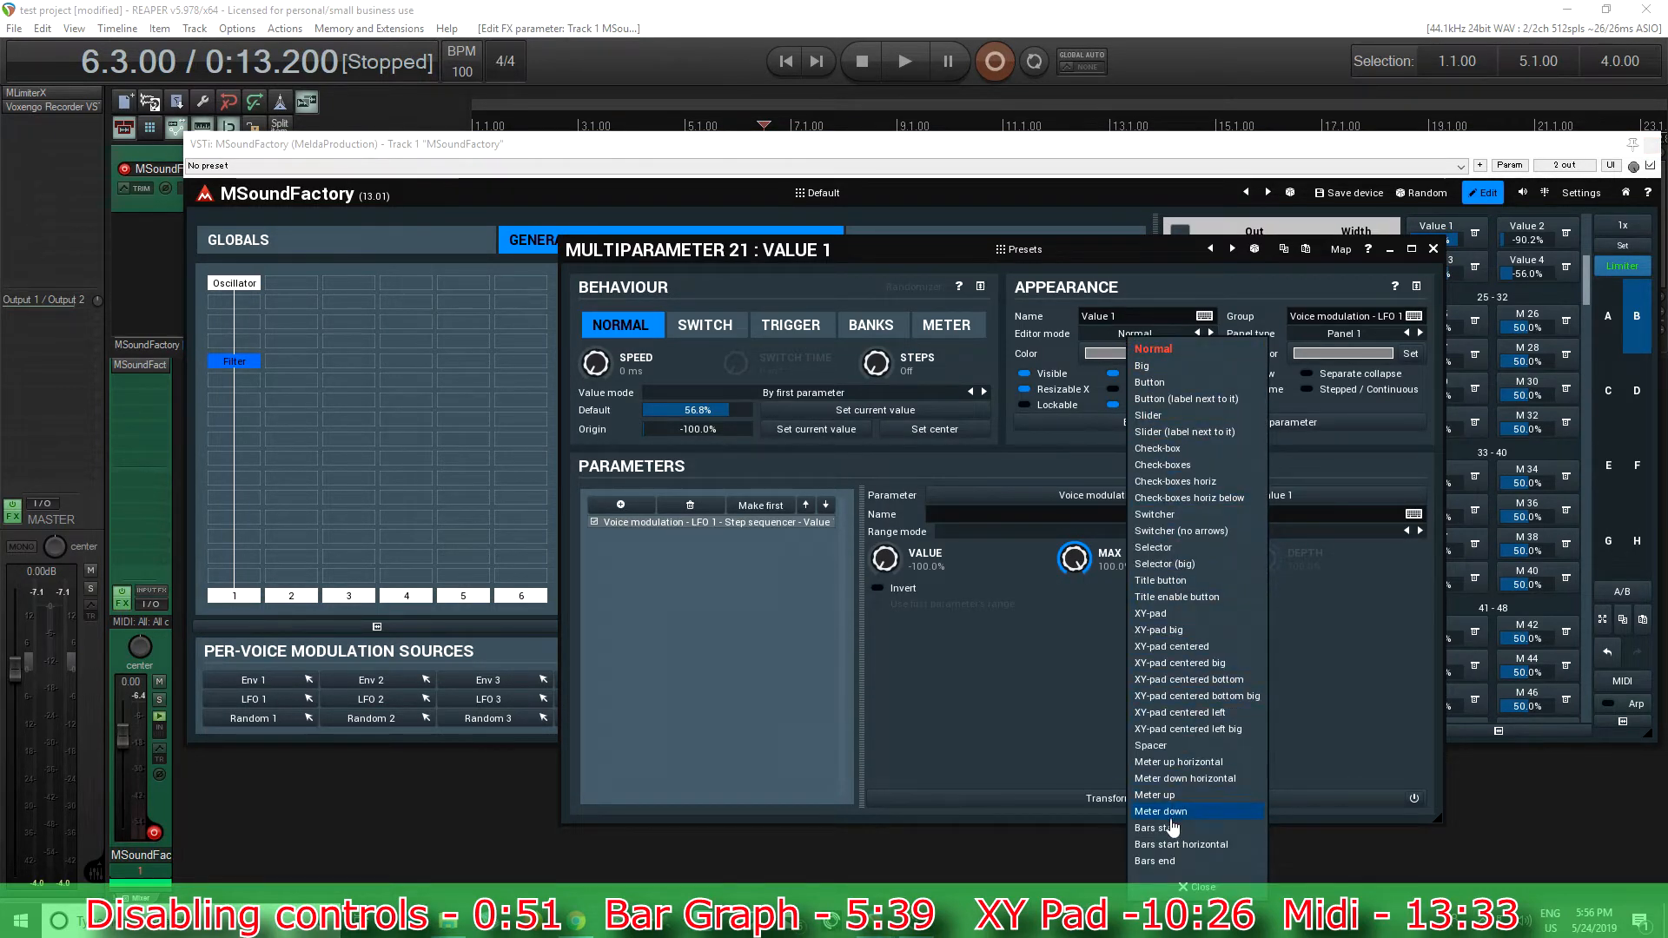
pyautogui.click(1175, 831)
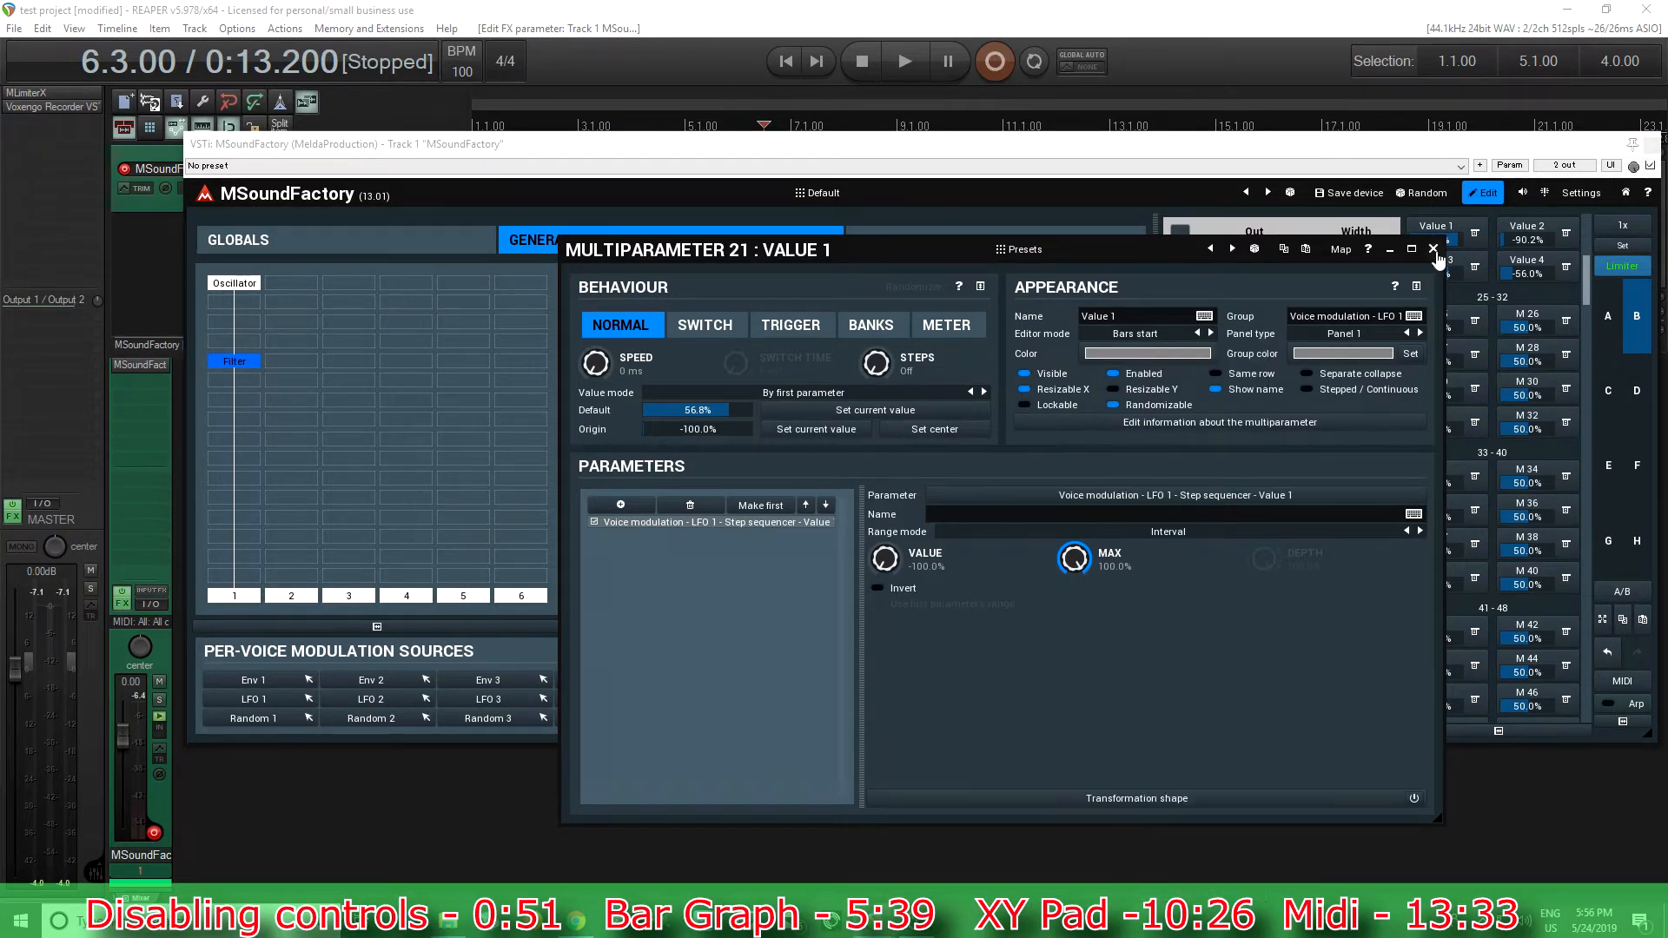
pyautogui.click(1433, 250)
# Set the Value 4 multiparameter's editor mode to Bars end and close its settings.
pyautogui.click(1530, 265)
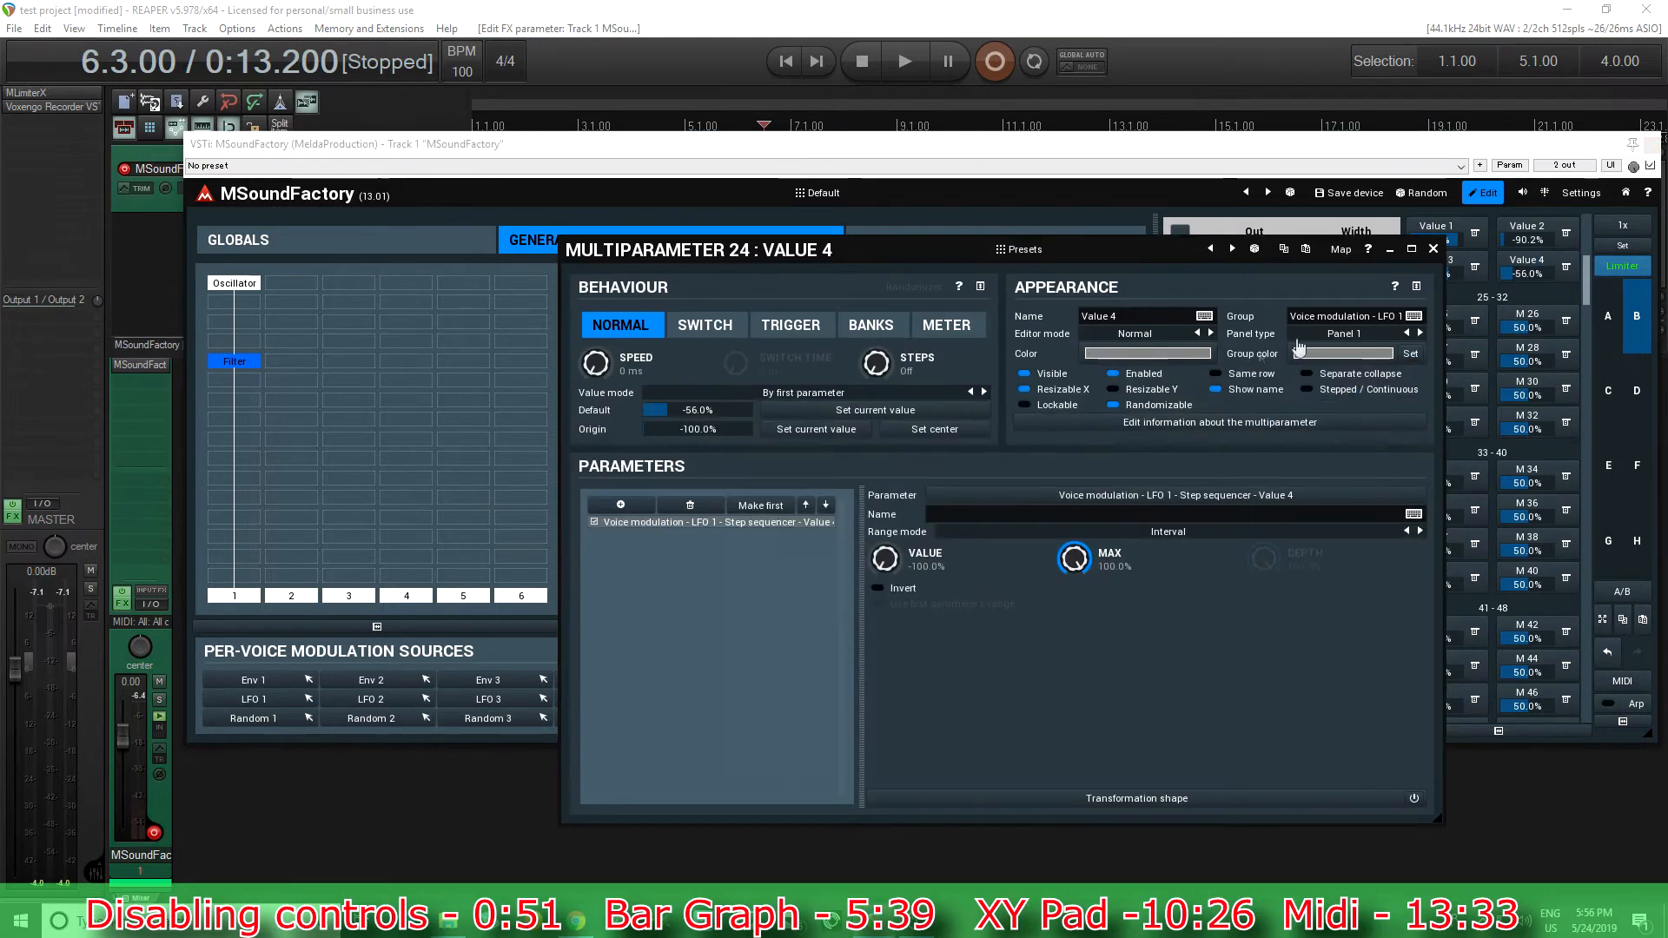
pyautogui.click(1169, 336)
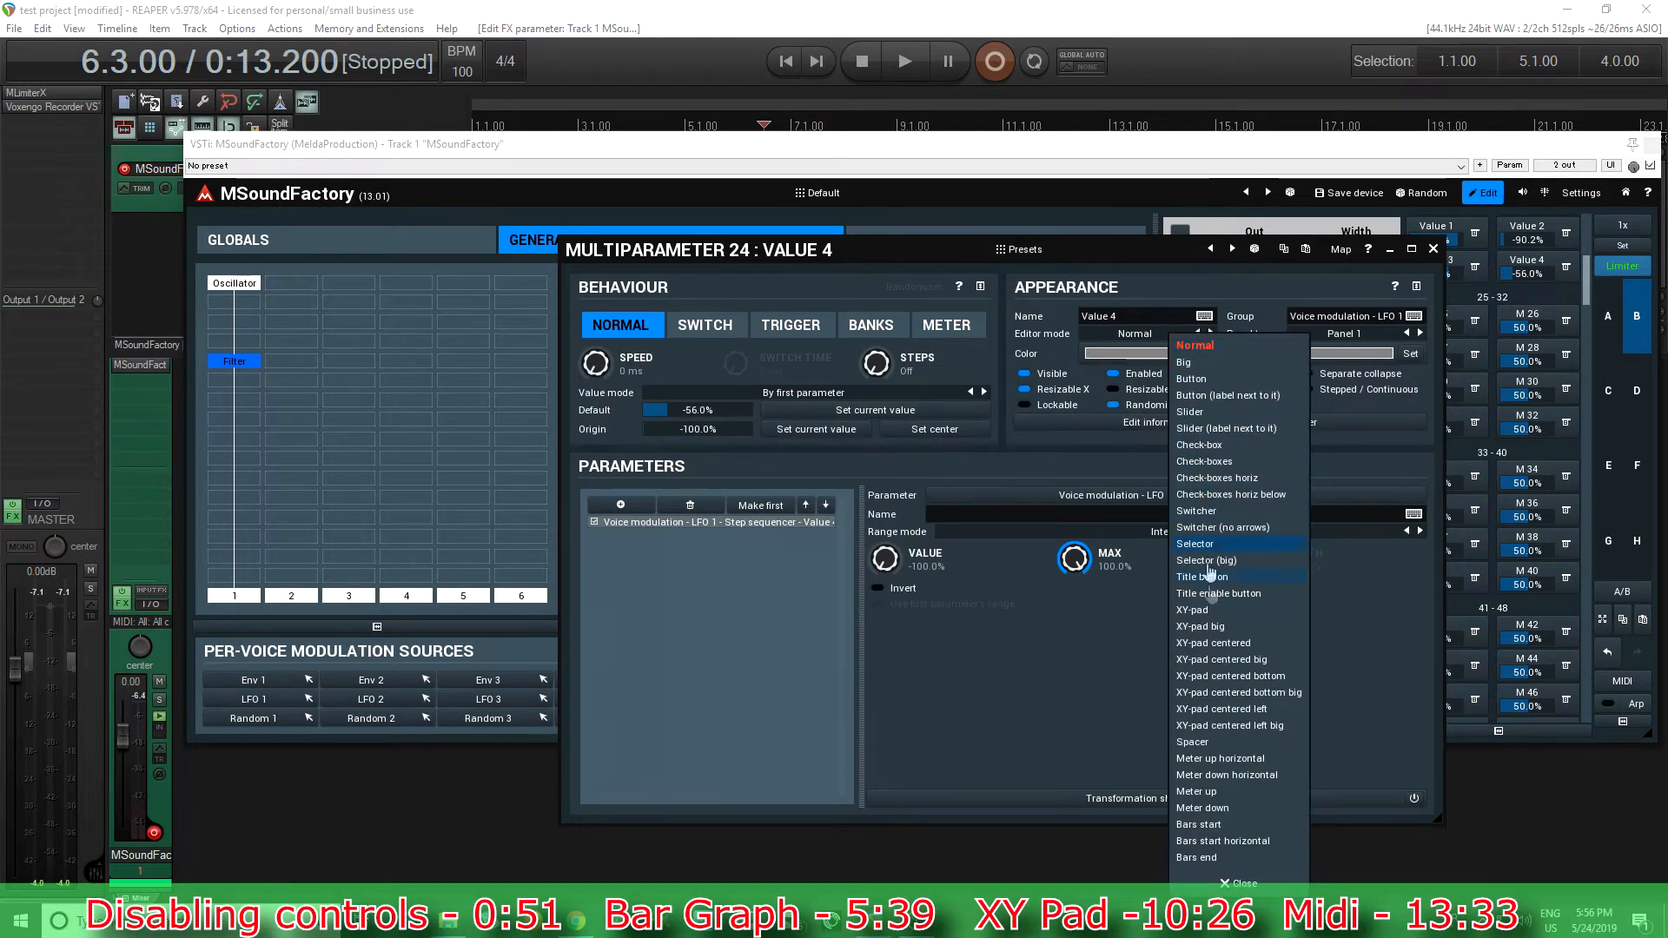
pyautogui.click(1221, 858)
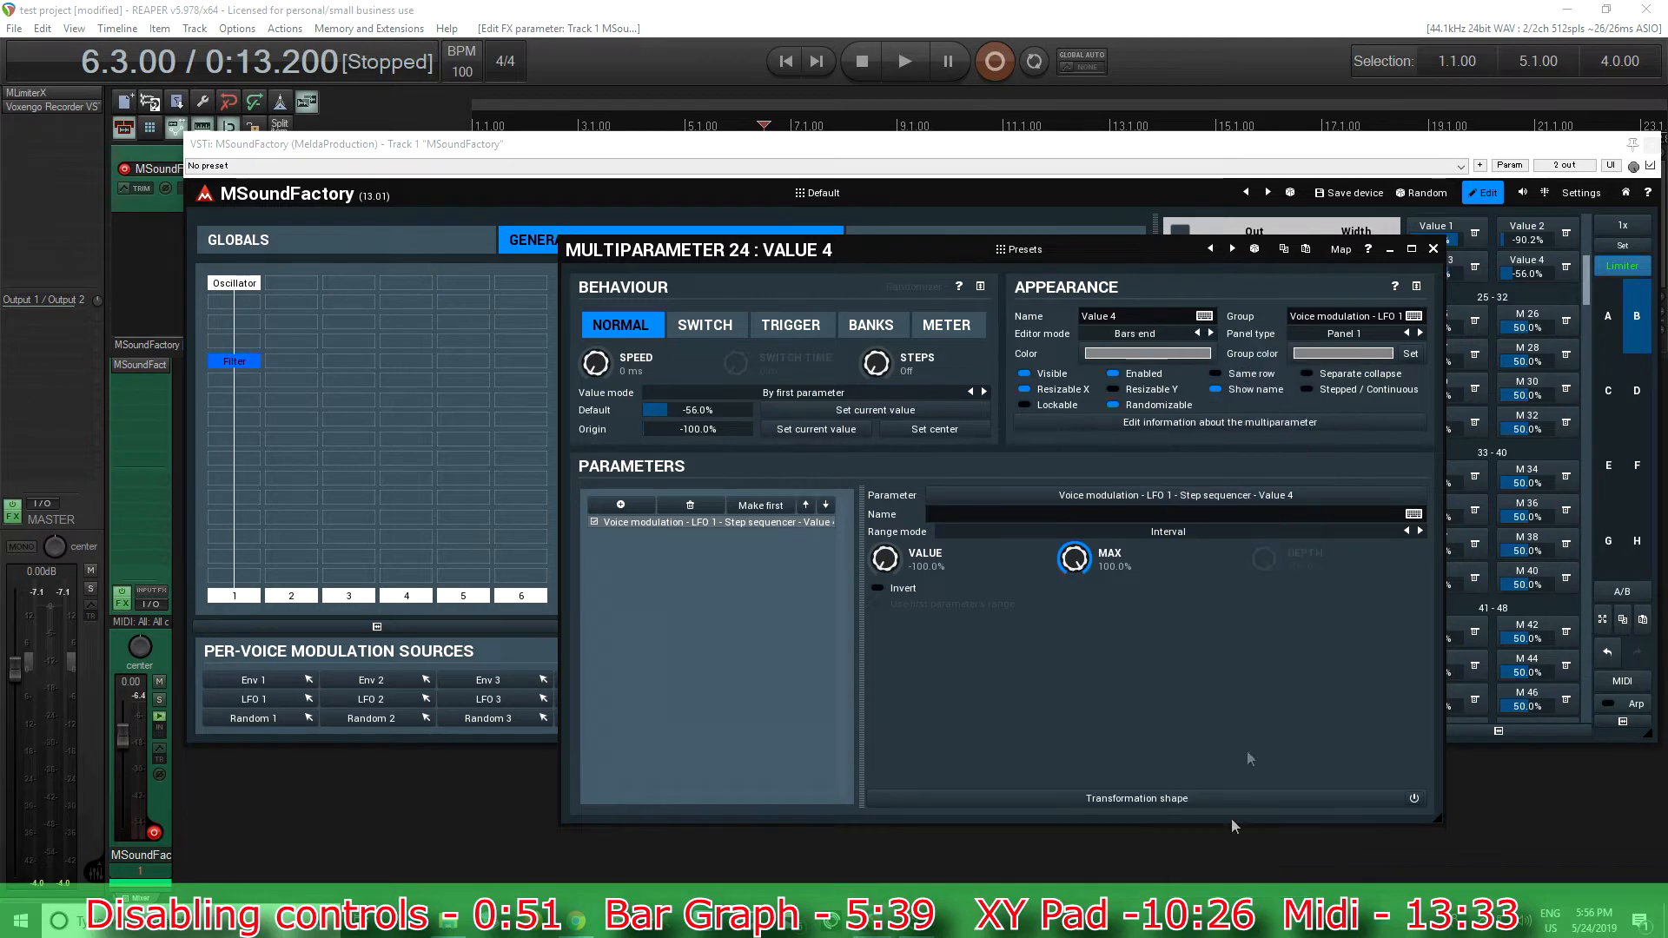
pyautogui.click(1434, 249)
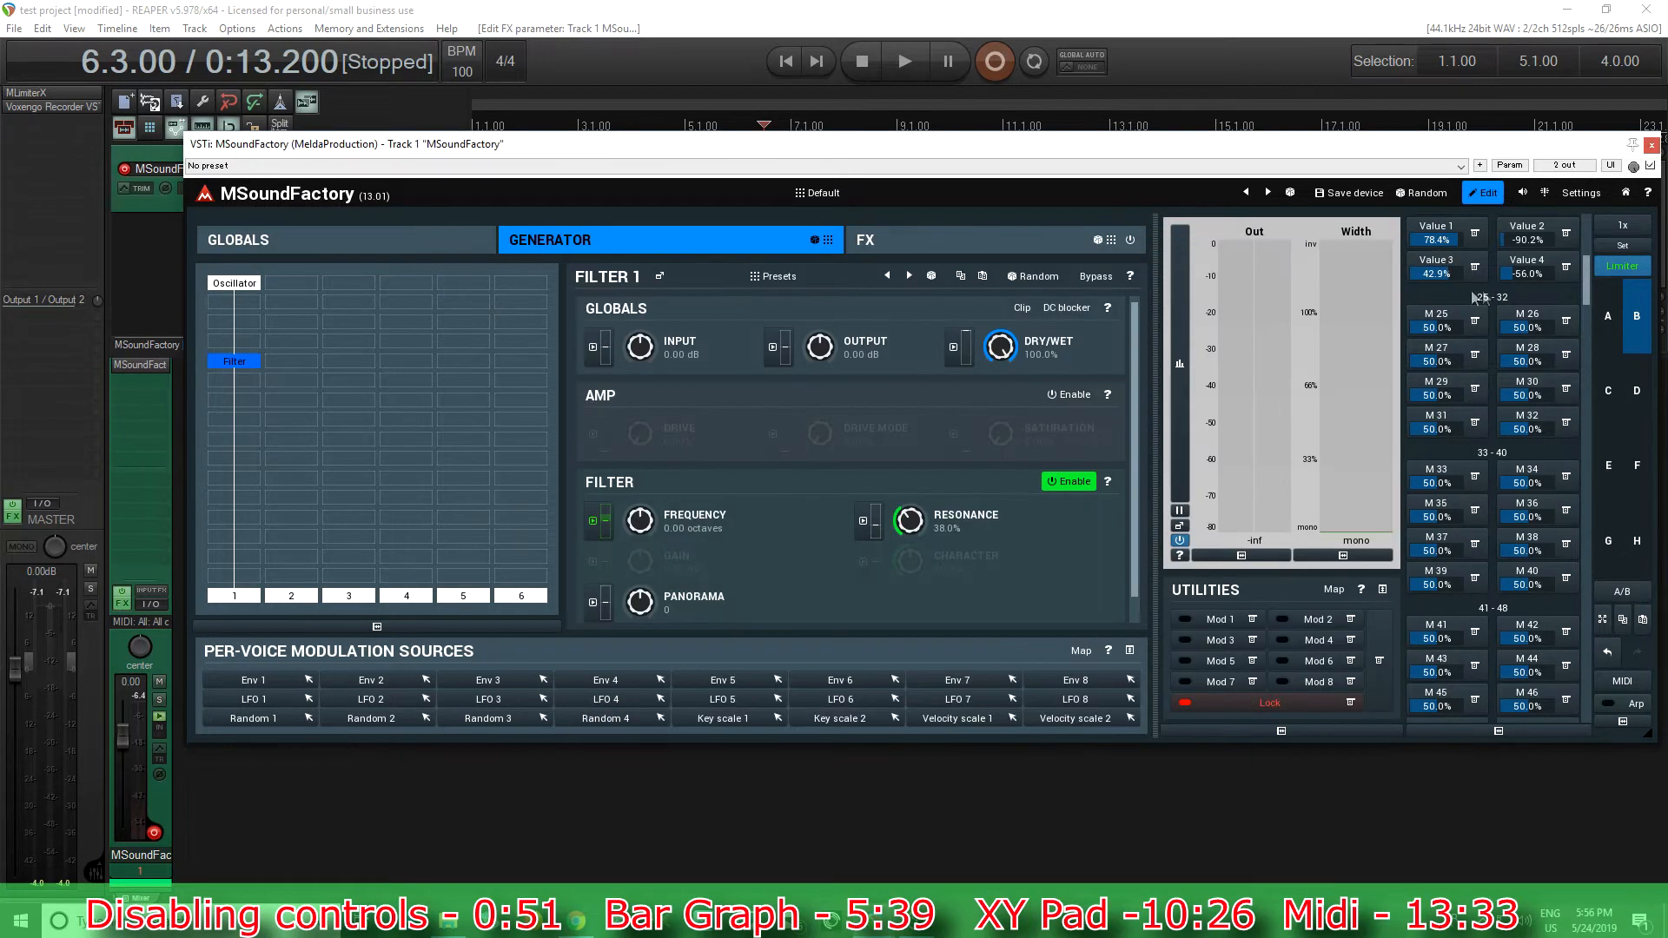
# Leave edit mode and lower the Value 1 bar to -23.7% and the Value 3 bar to -41.0%.
pyautogui.click(1485, 193)
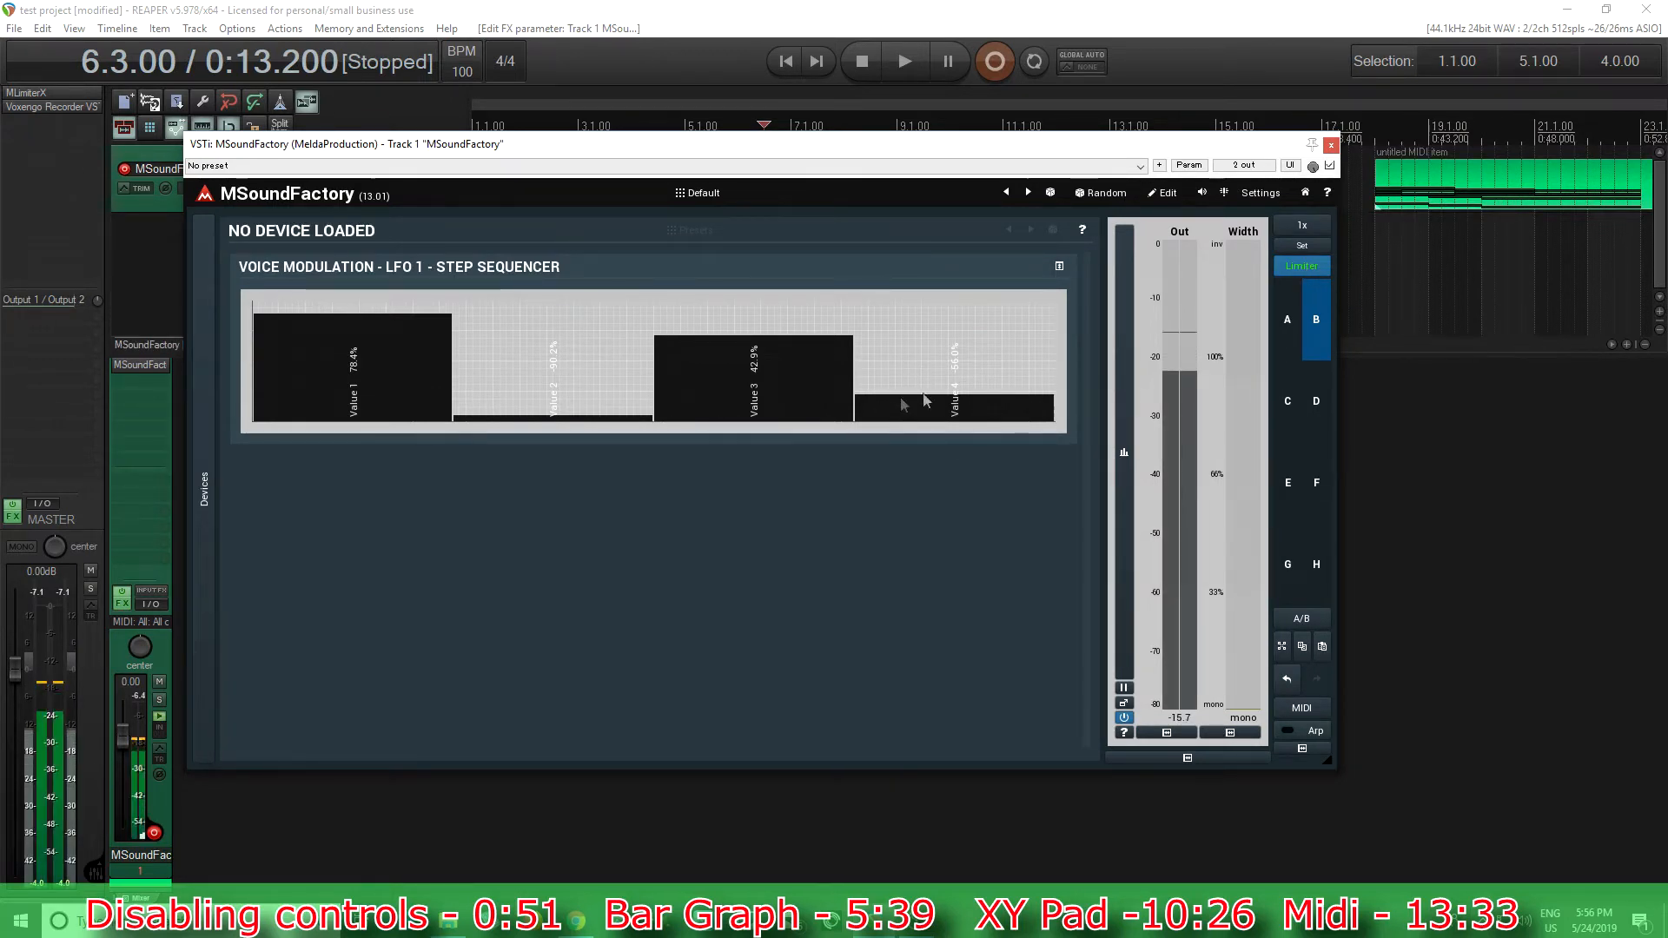
pyautogui.moveTo(386, 349); pyautogui.dragTo(418, 390)
pyautogui.moveTo(706, 382); pyautogui.dragTo(705, 386)
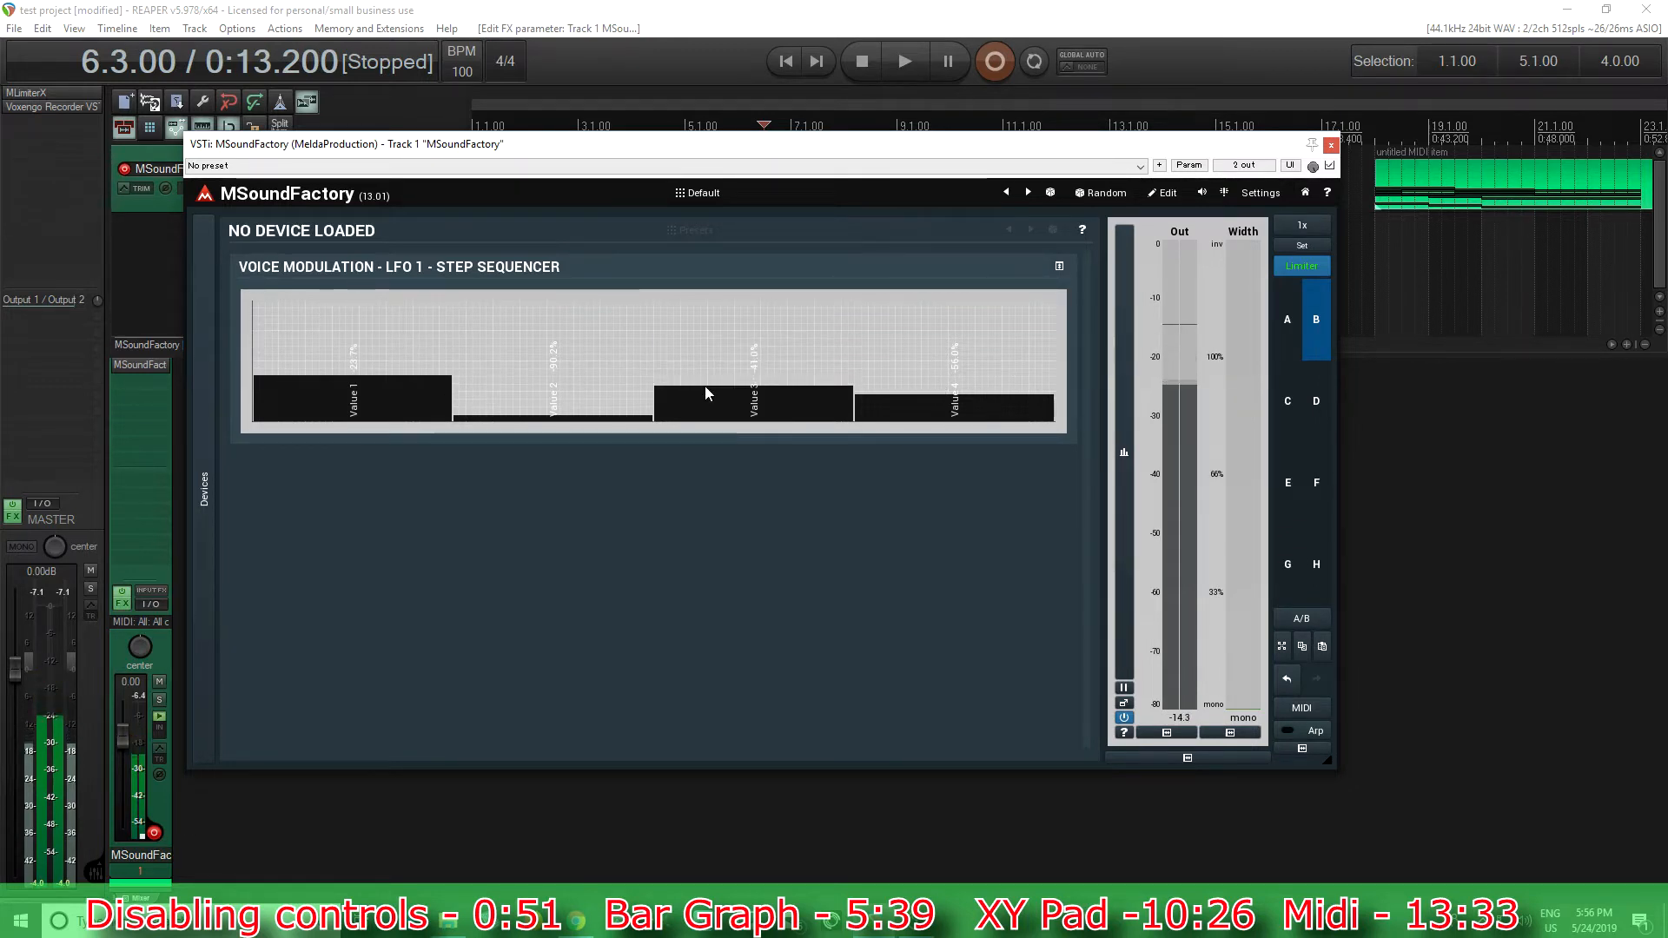
# Return to edit mode and set the Value 1 multiparameter's color to pale yellow (E6FF80FF).
pyautogui.click(1163, 193)
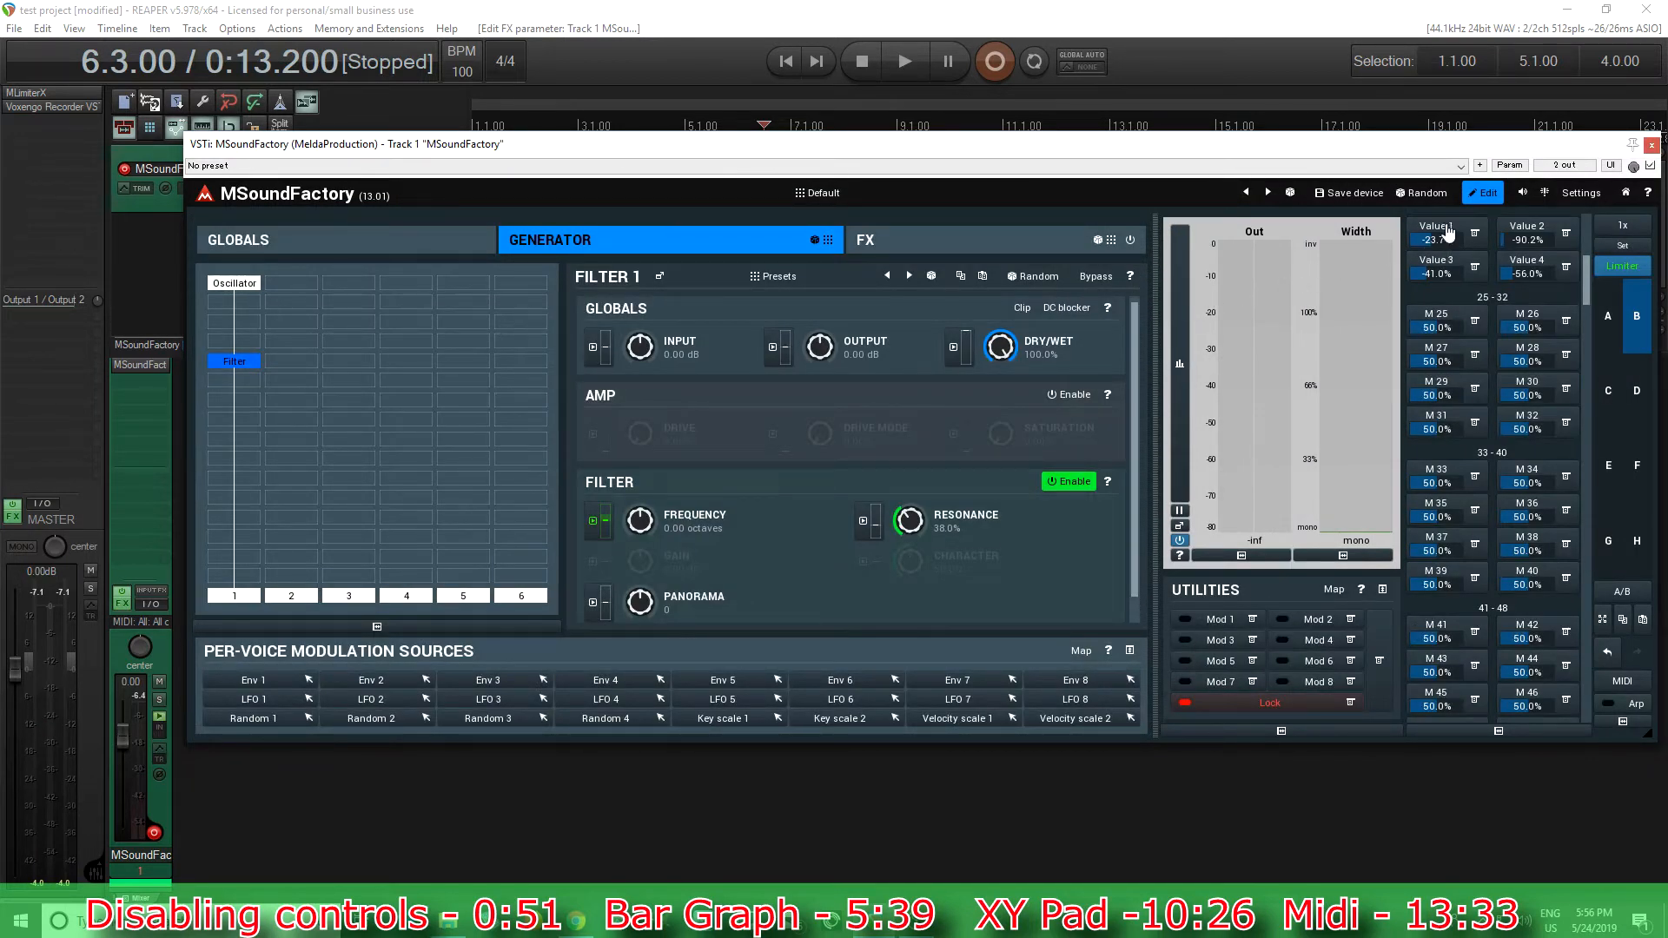
pyautogui.click(1449, 232)
pyautogui.click(1140, 356)
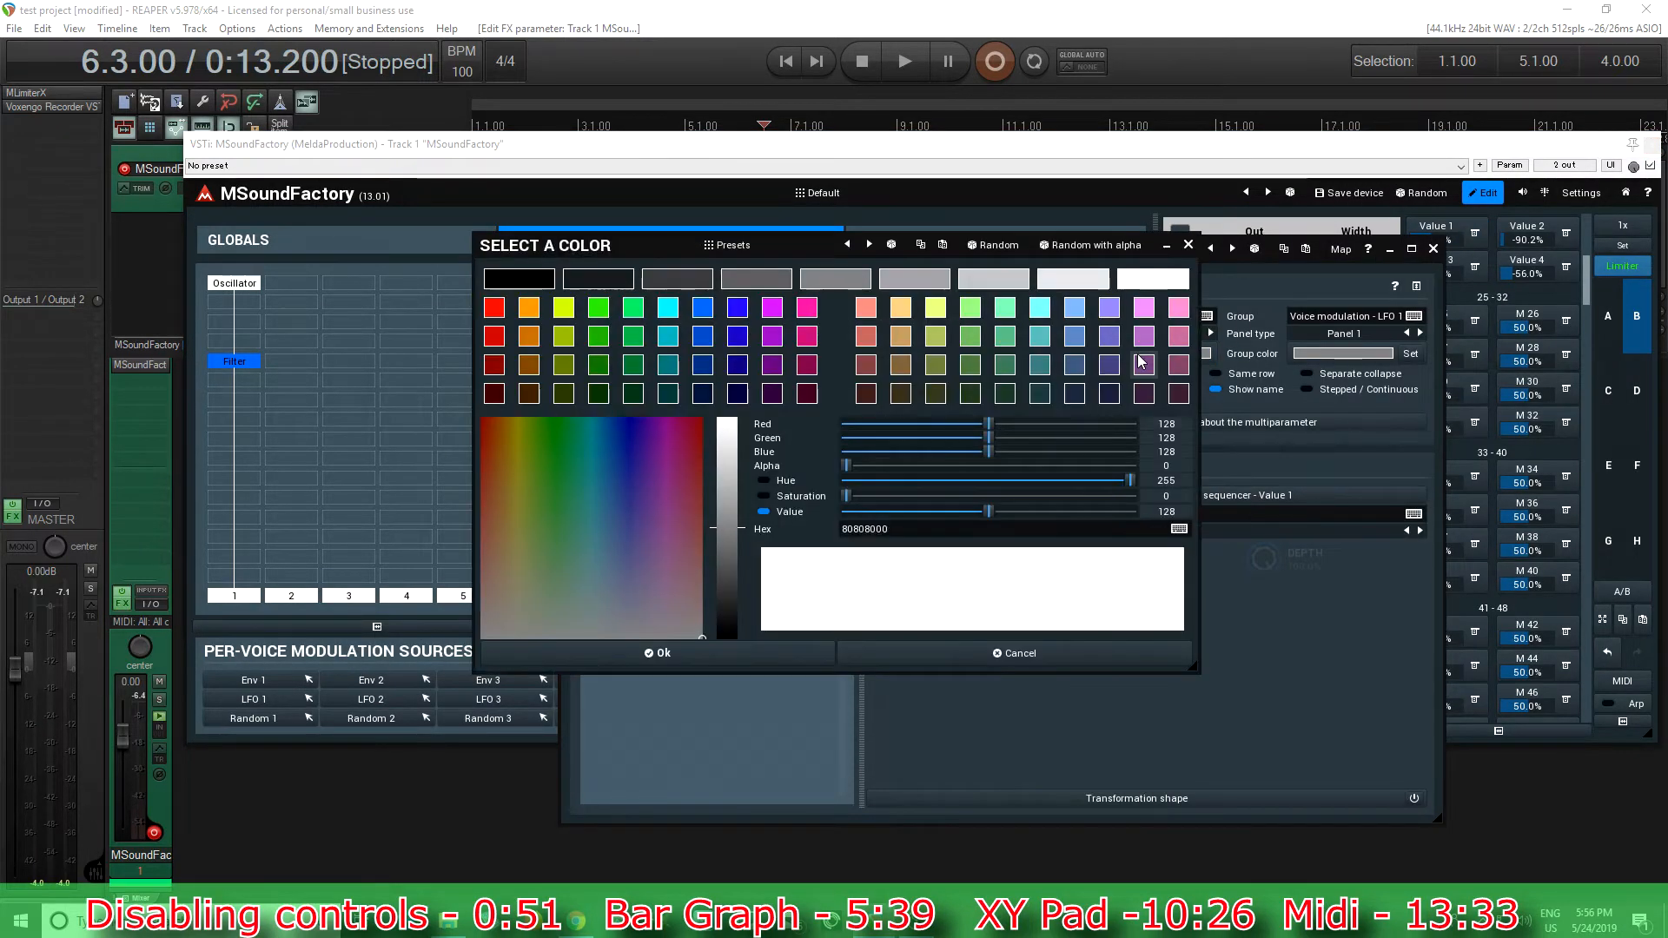
pyautogui.click(970, 311)
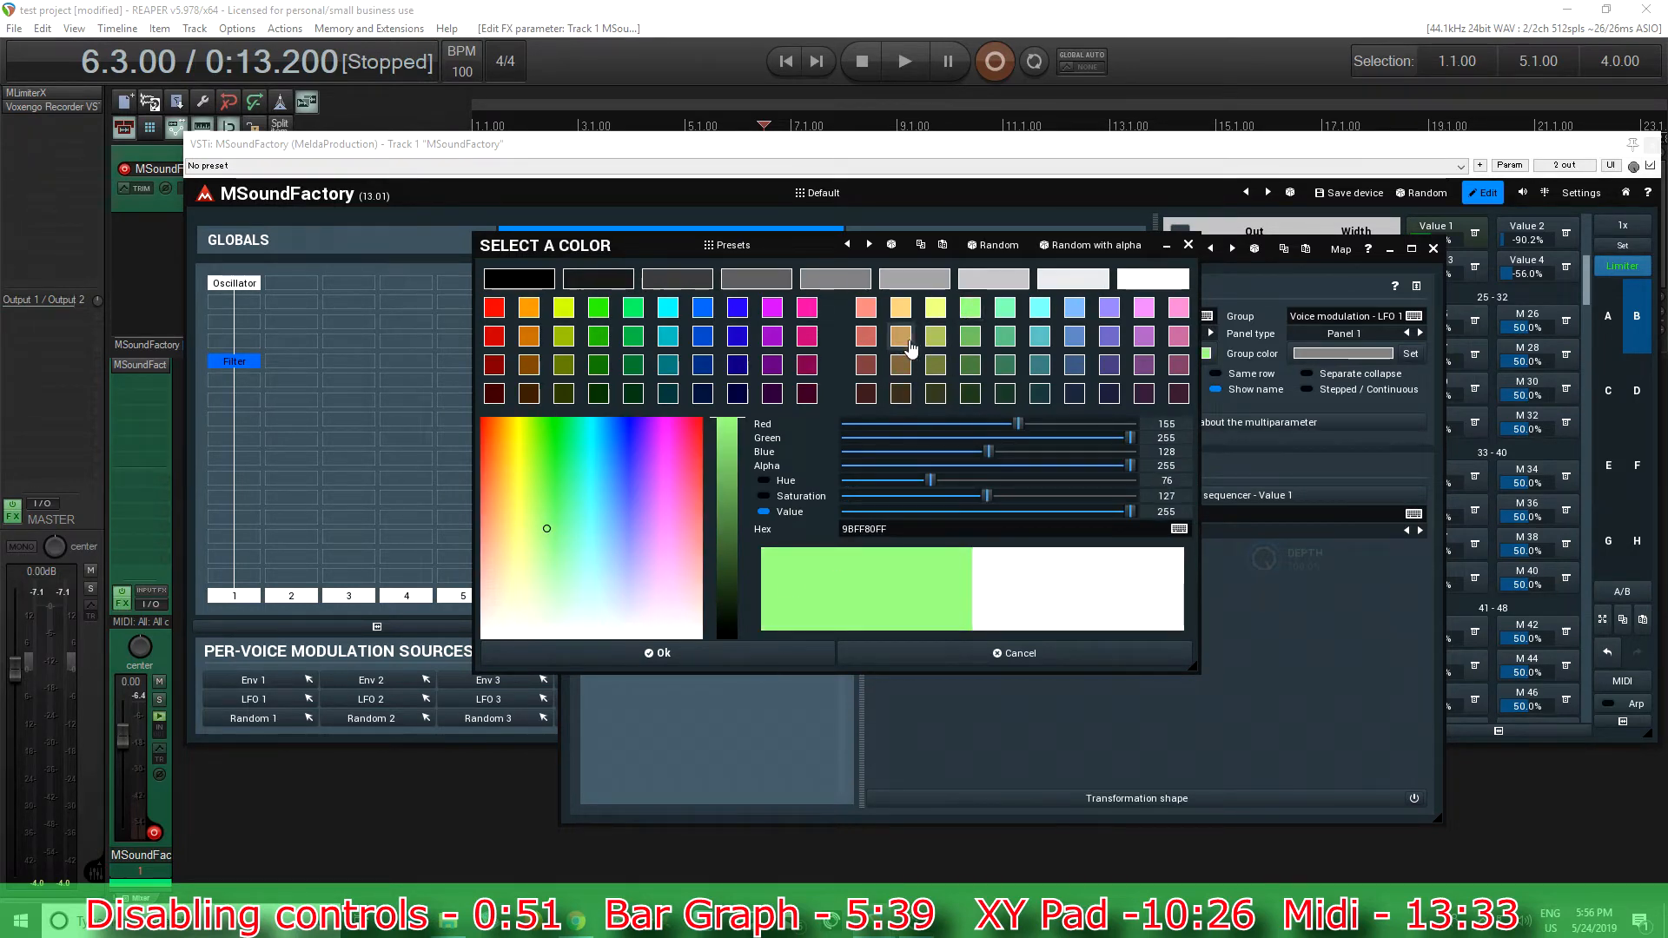
pyautogui.click(936, 308)
pyautogui.click(768, 653)
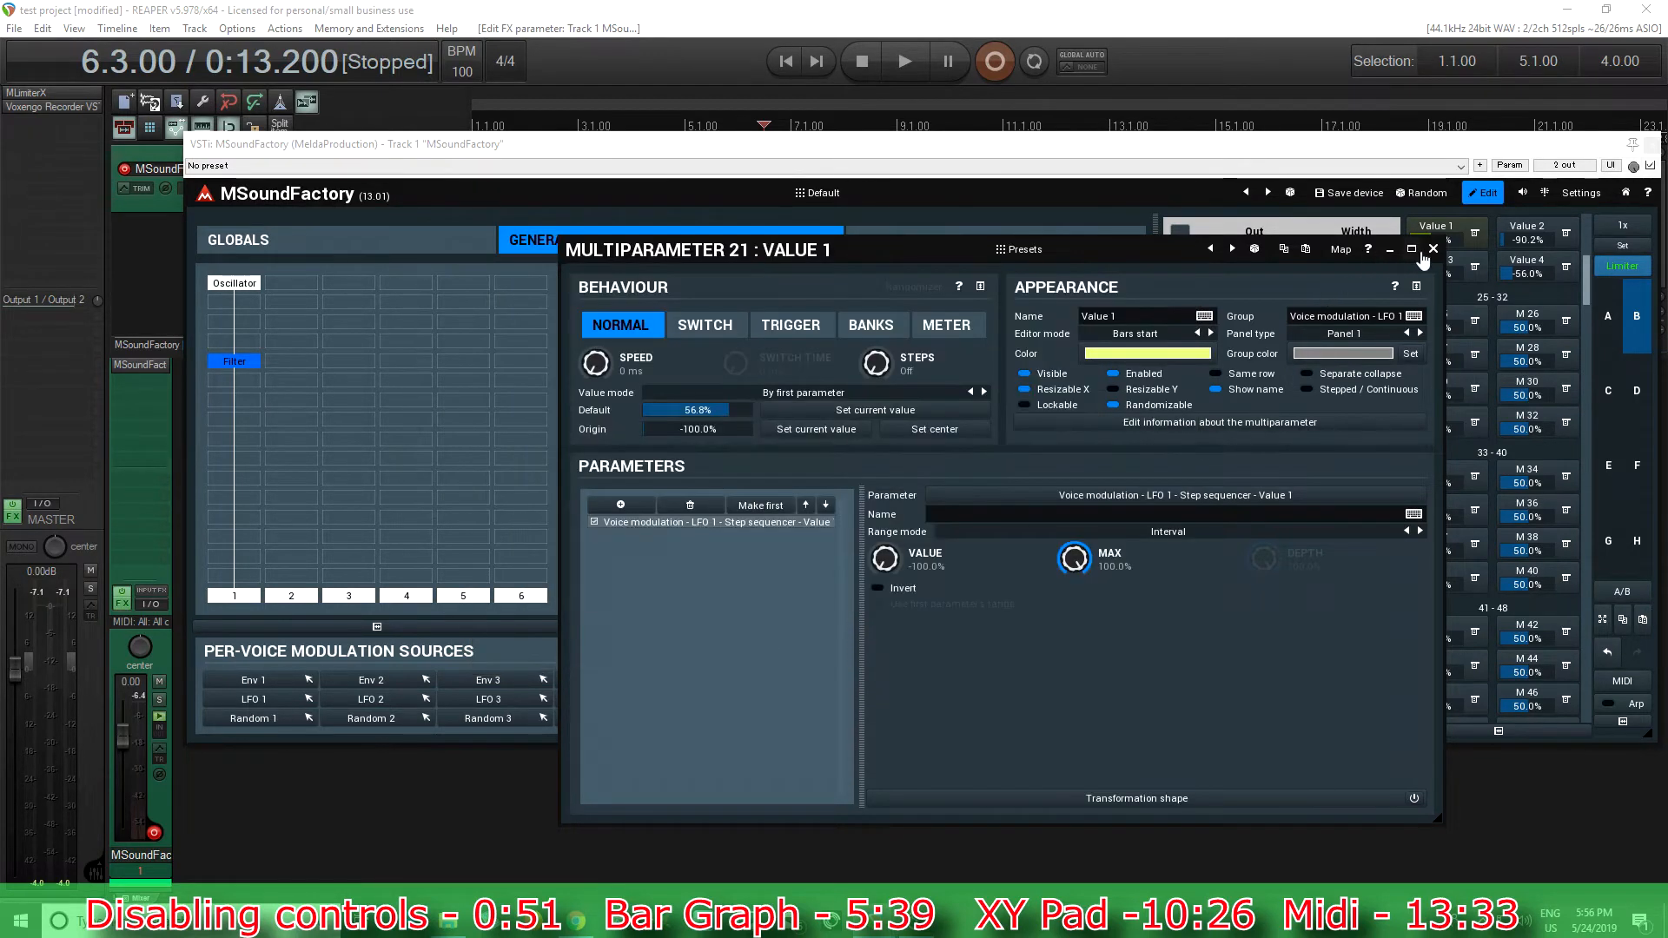
pyautogui.click(1434, 249)
# Outside edit mode, raise the Value 1 bar to 13.7% and the Value 2 bar to -7.9%.
pyautogui.click(1484, 194)
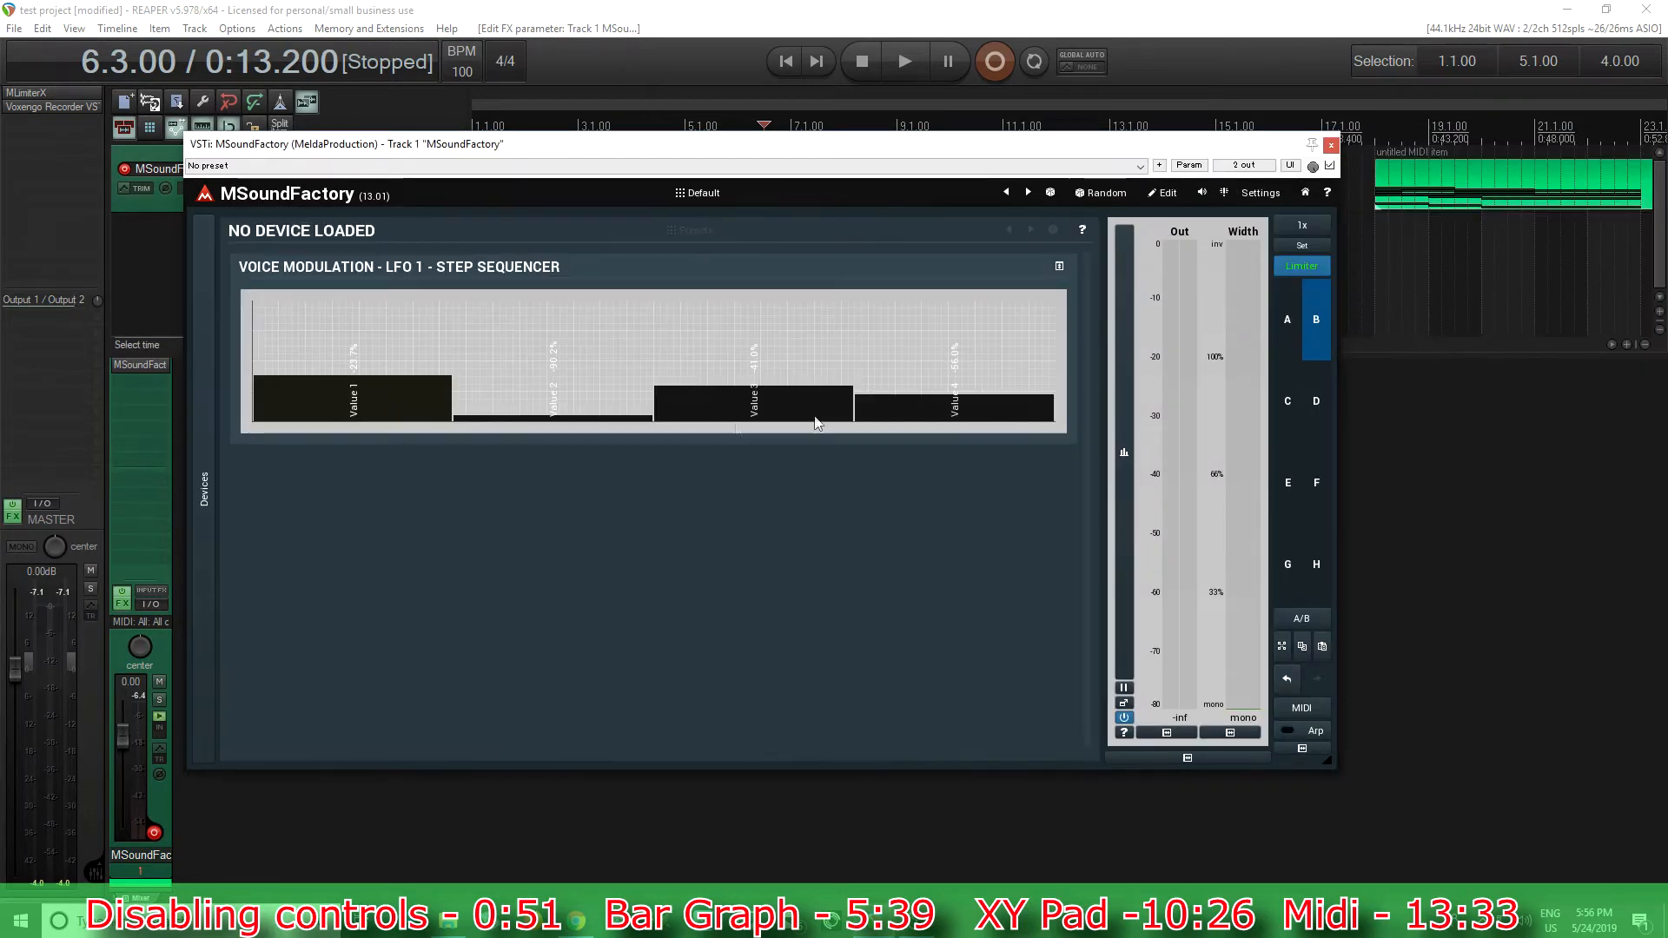
pyautogui.moveTo(362, 404); pyautogui.dragTo(365, 352)
pyautogui.moveTo(533, 389); pyautogui.dragTo(522, 366)
# Reopen the Value 1 multiparameter's settings in edit mode and change its color to red (FF0000FF).
pyautogui.click(1173, 198)
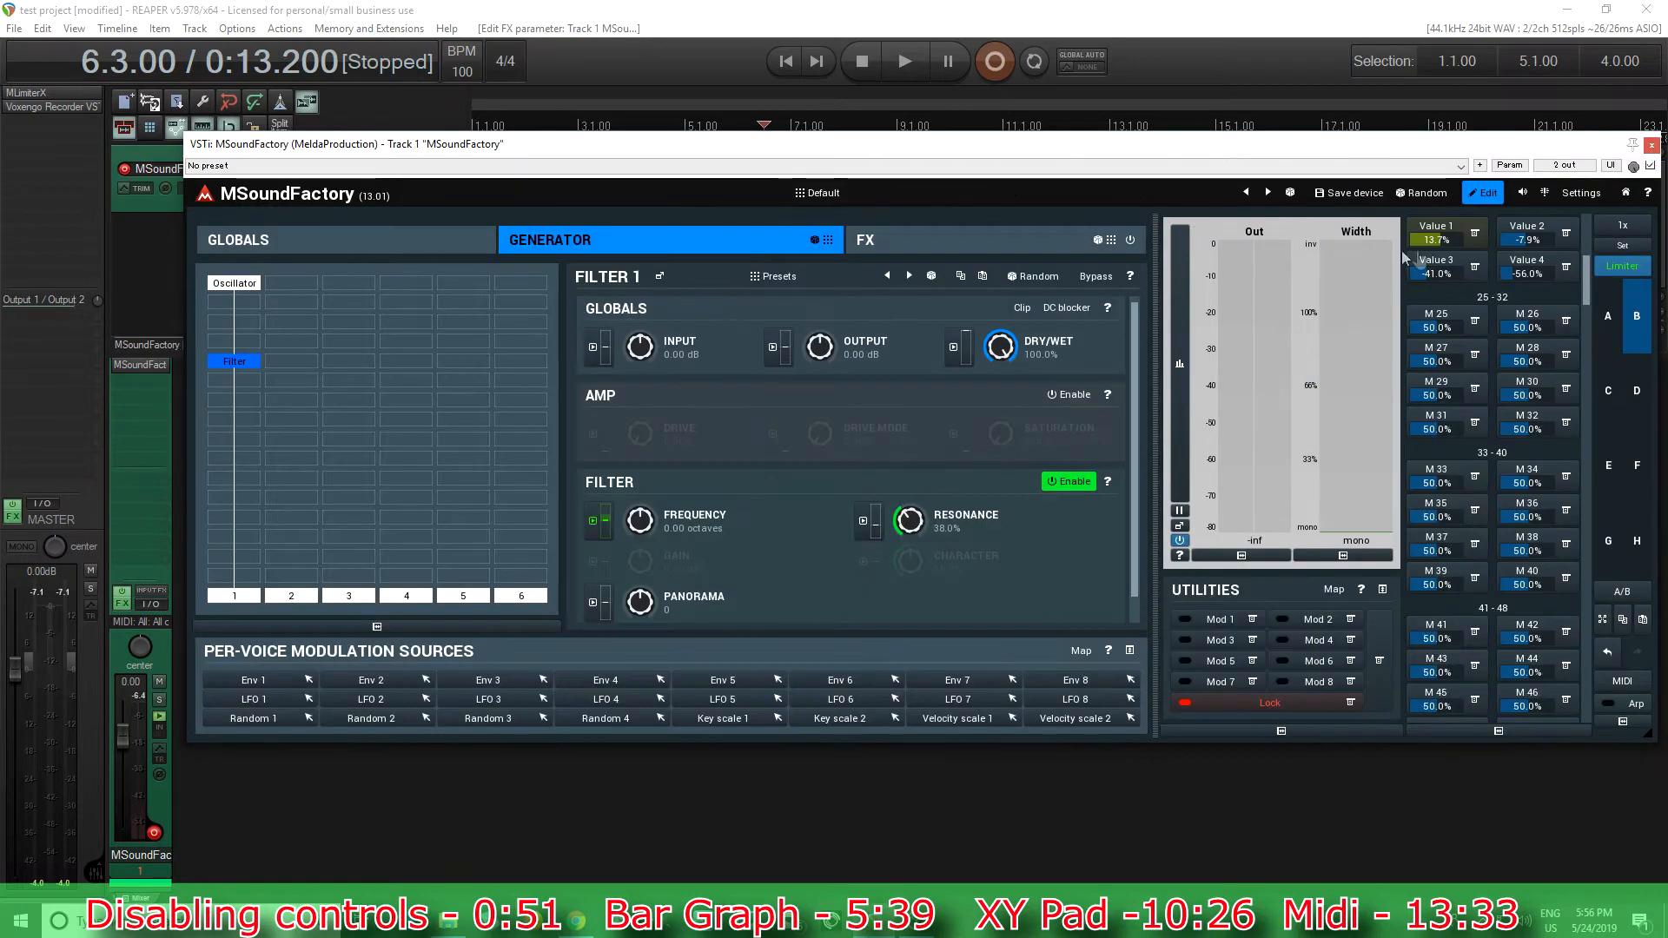
pyautogui.click(1433, 233)
pyautogui.click(1145, 353)
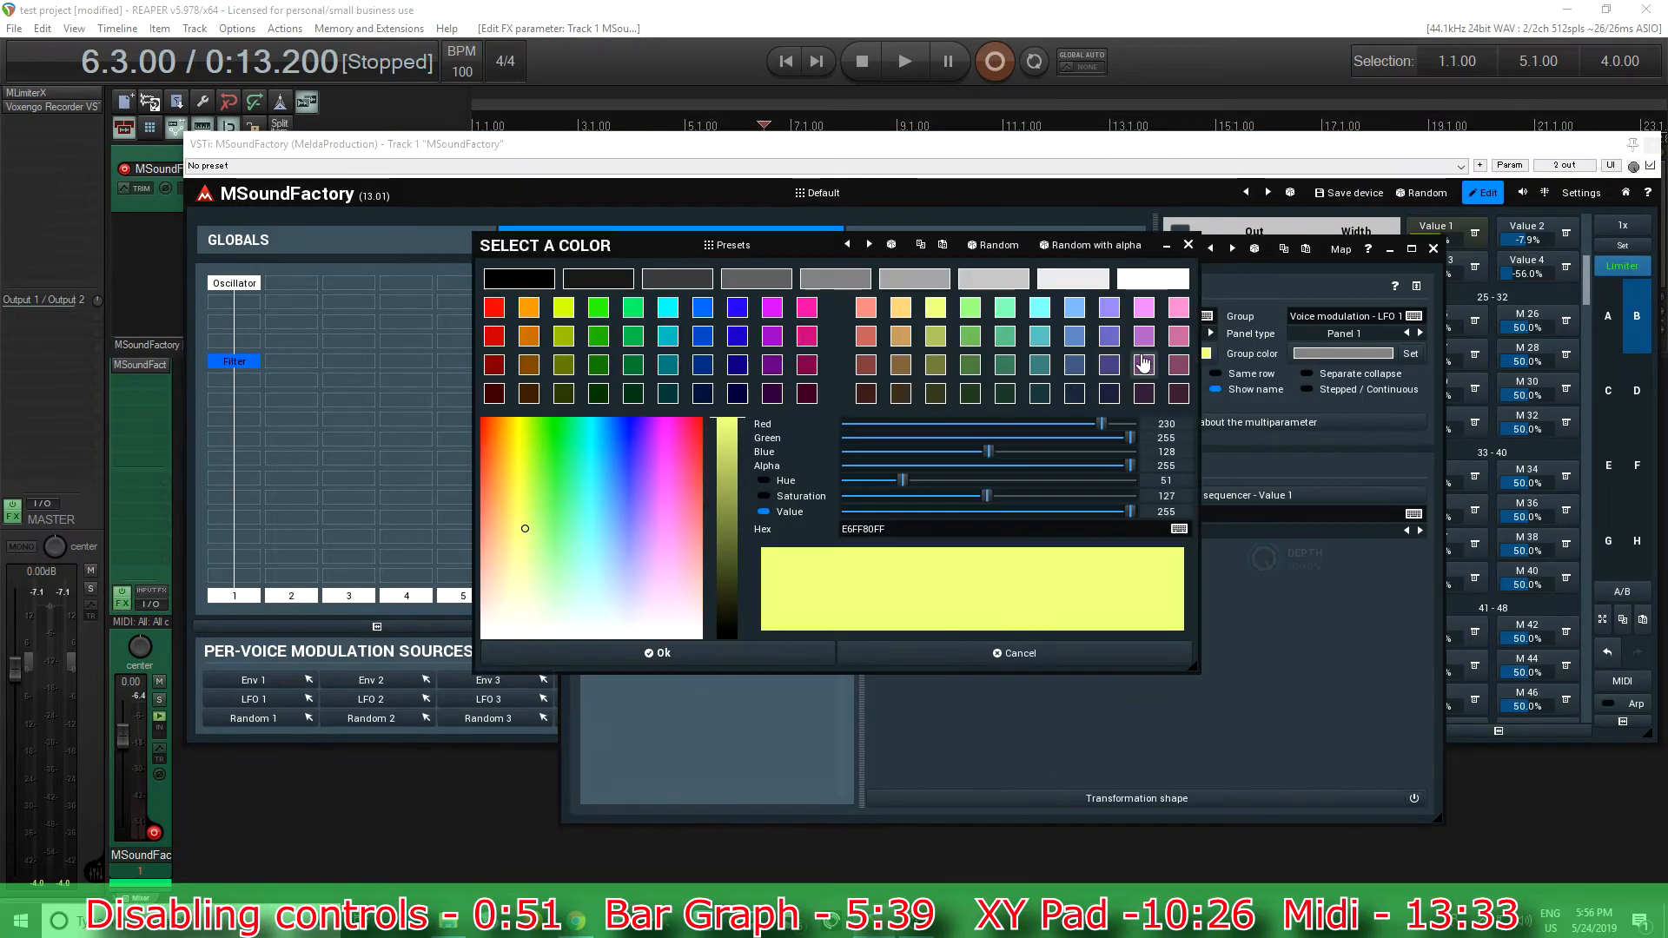
pyautogui.click(499, 318)
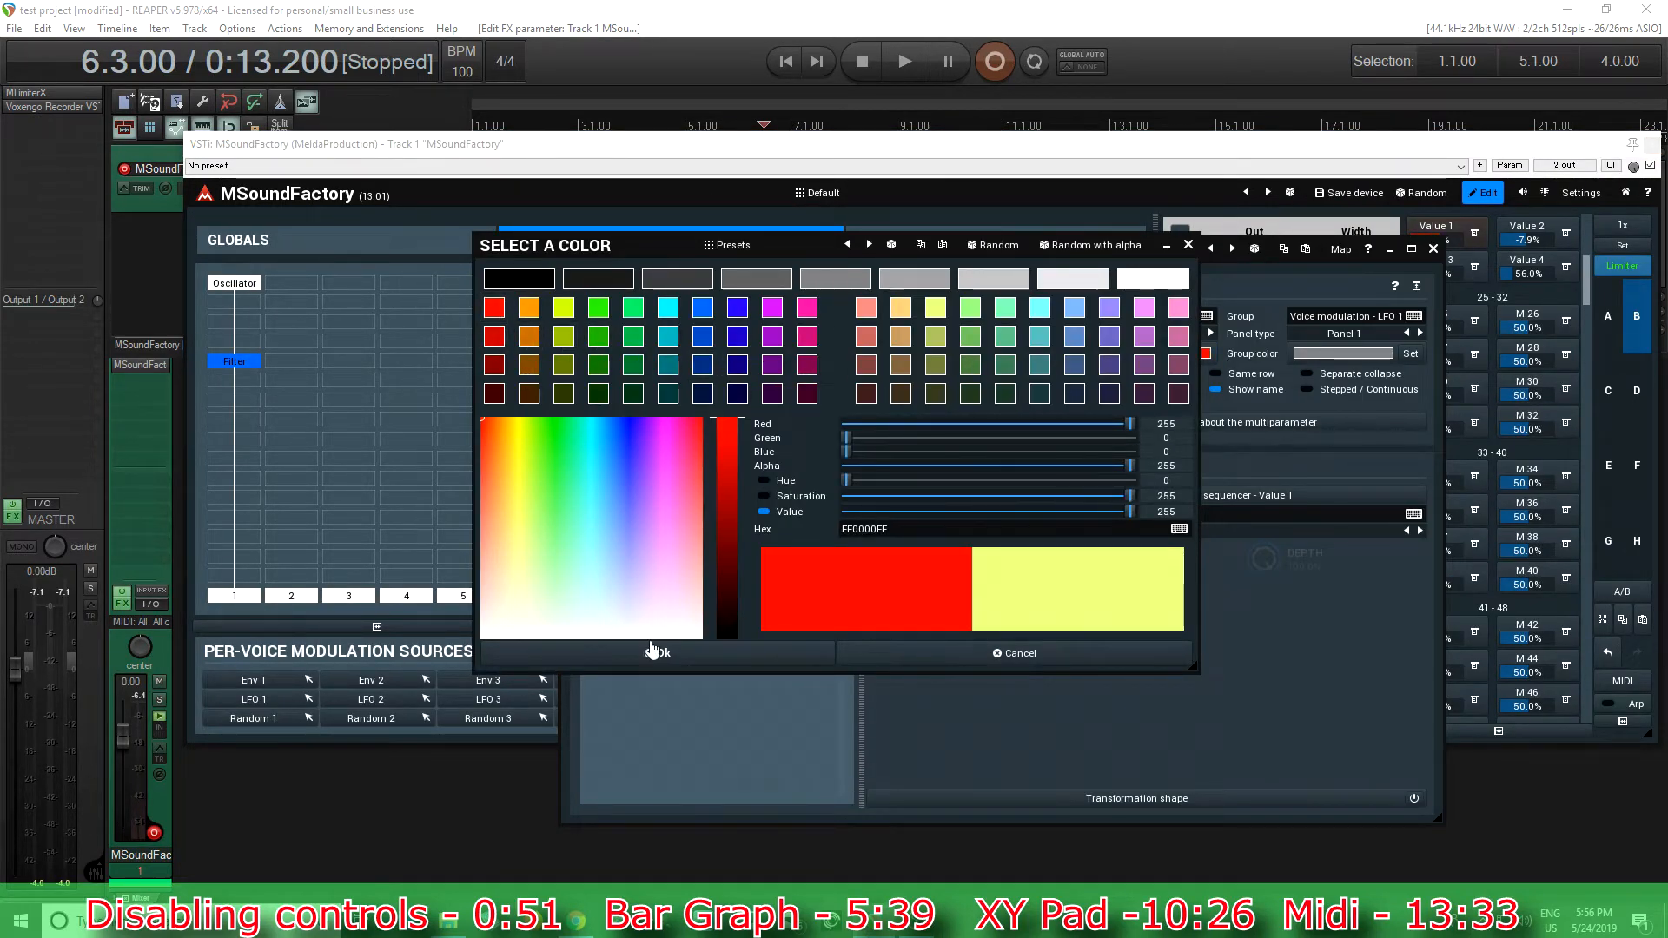
pyautogui.click(660, 651)
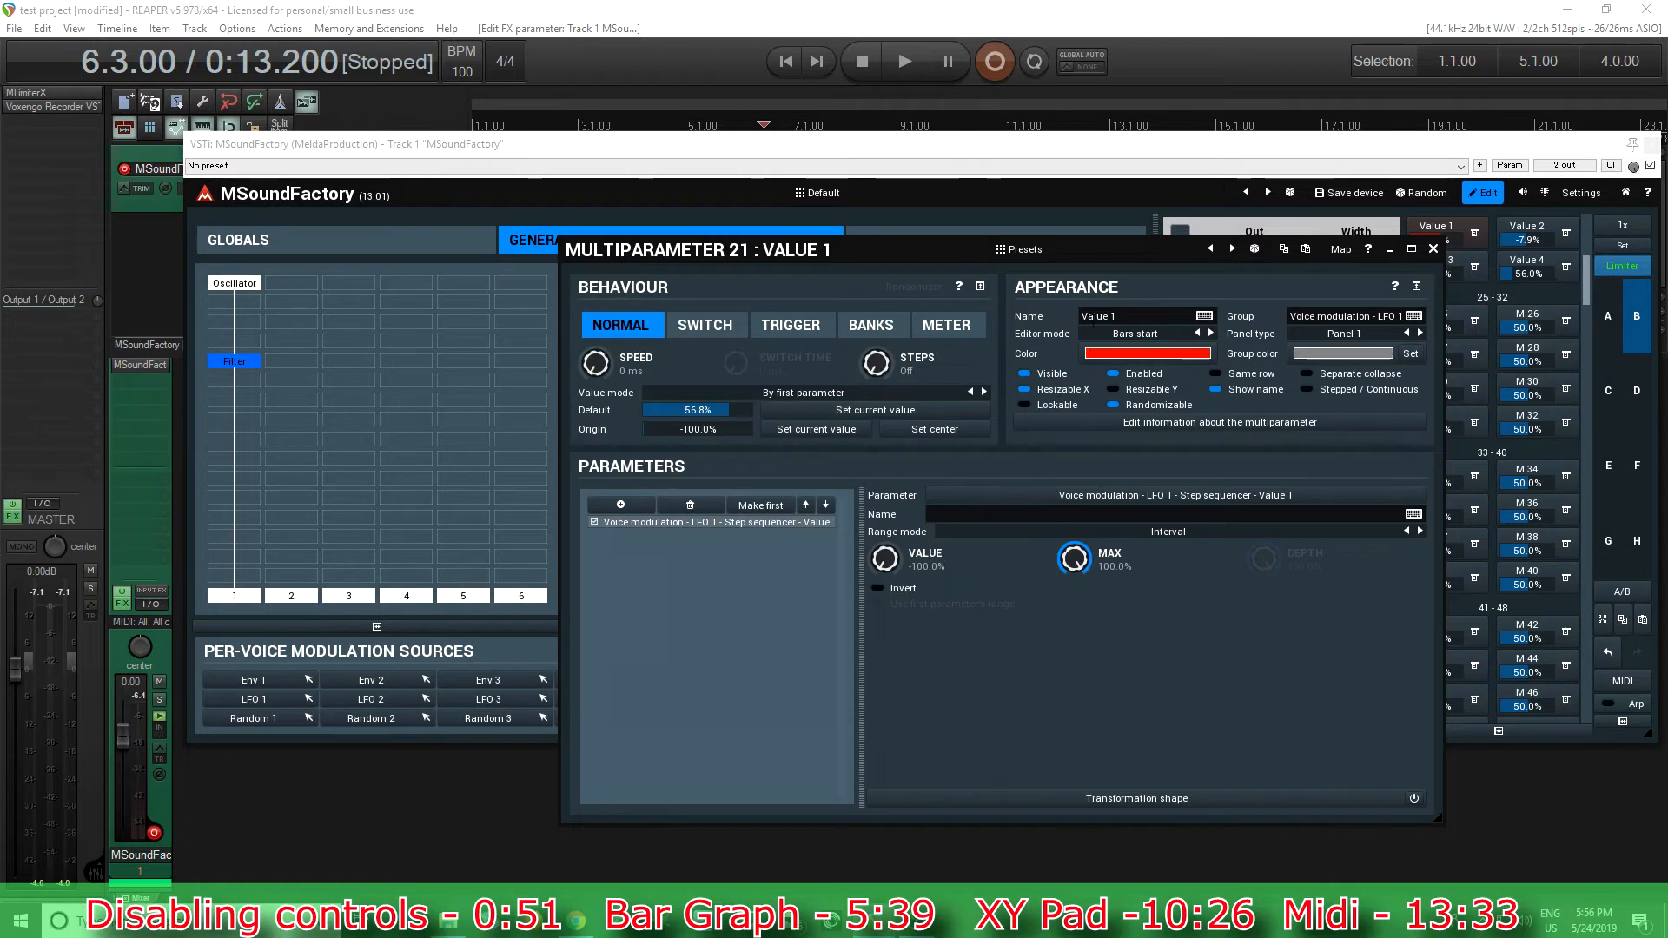
# Rename the Value 1 multiparameter as Step and raise its bar to 45.3% outside edit mode.
pyautogui.click(1144, 318)
pyautogui.write('Step')
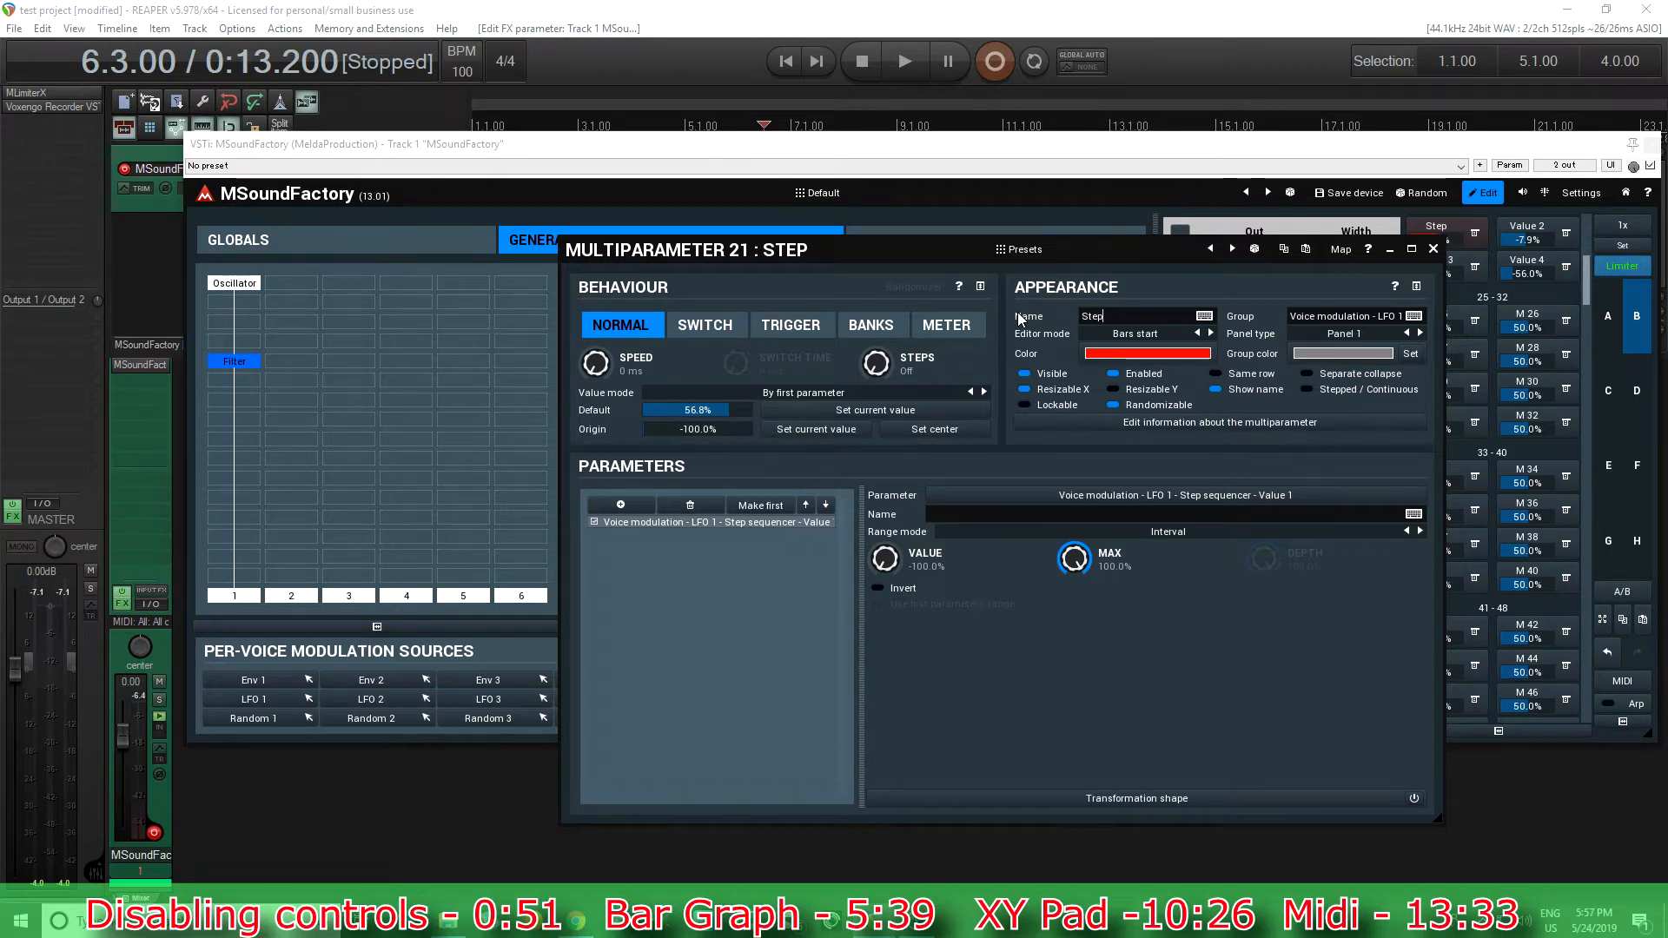
pyautogui.click(1434, 249)
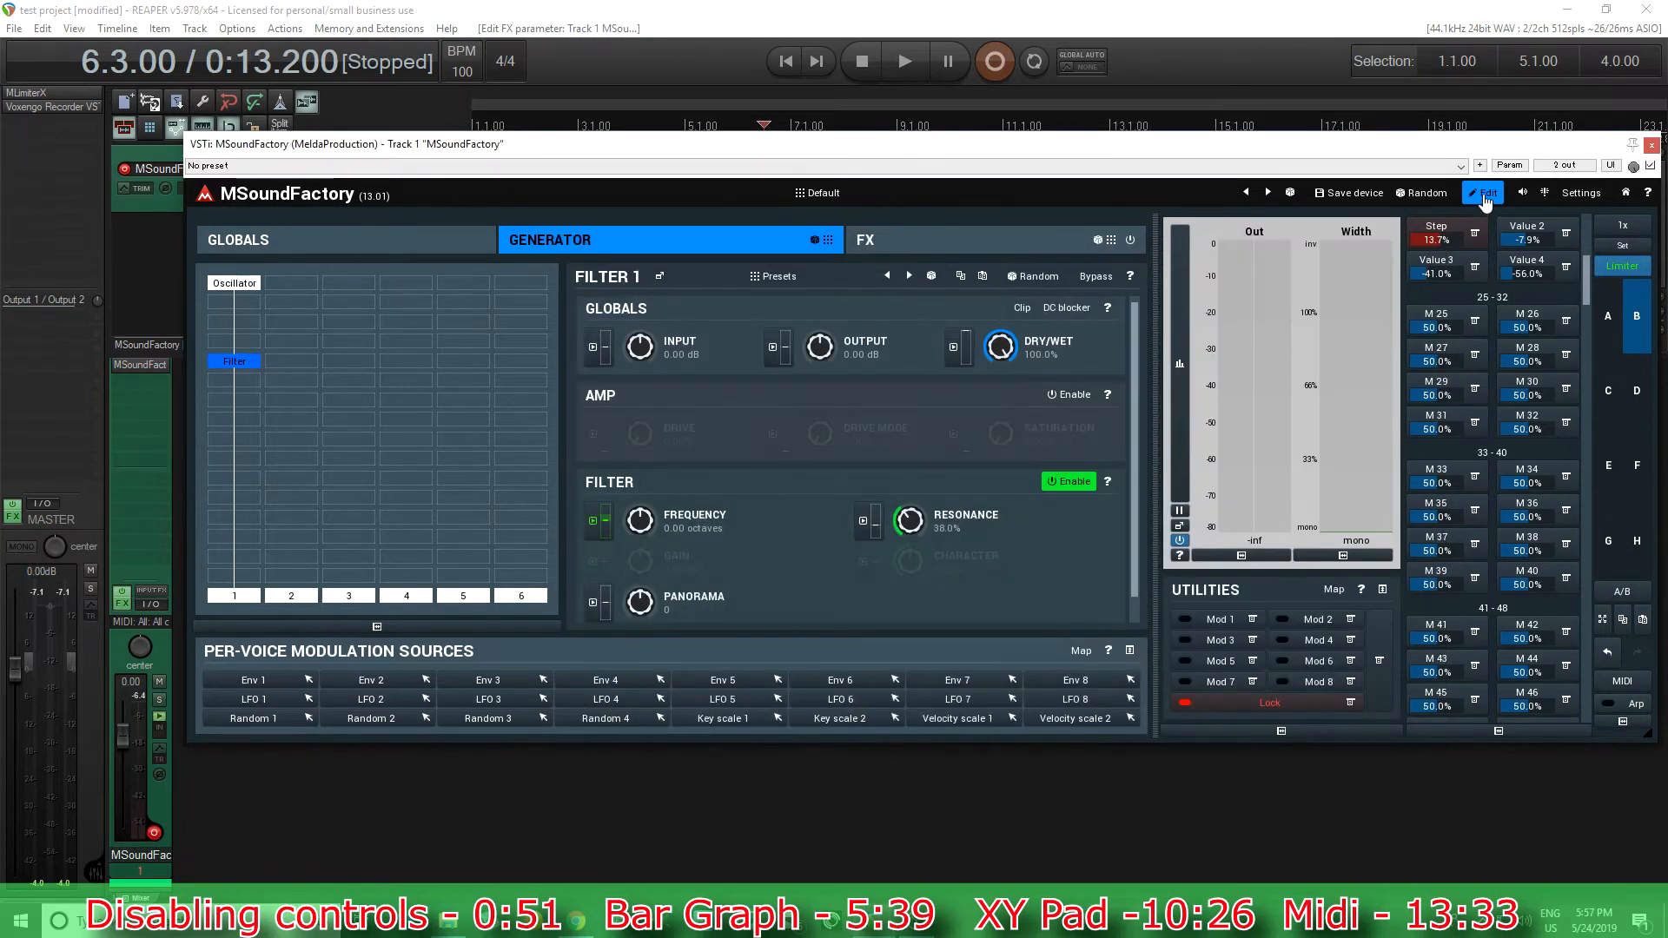
pyautogui.click(1483, 193)
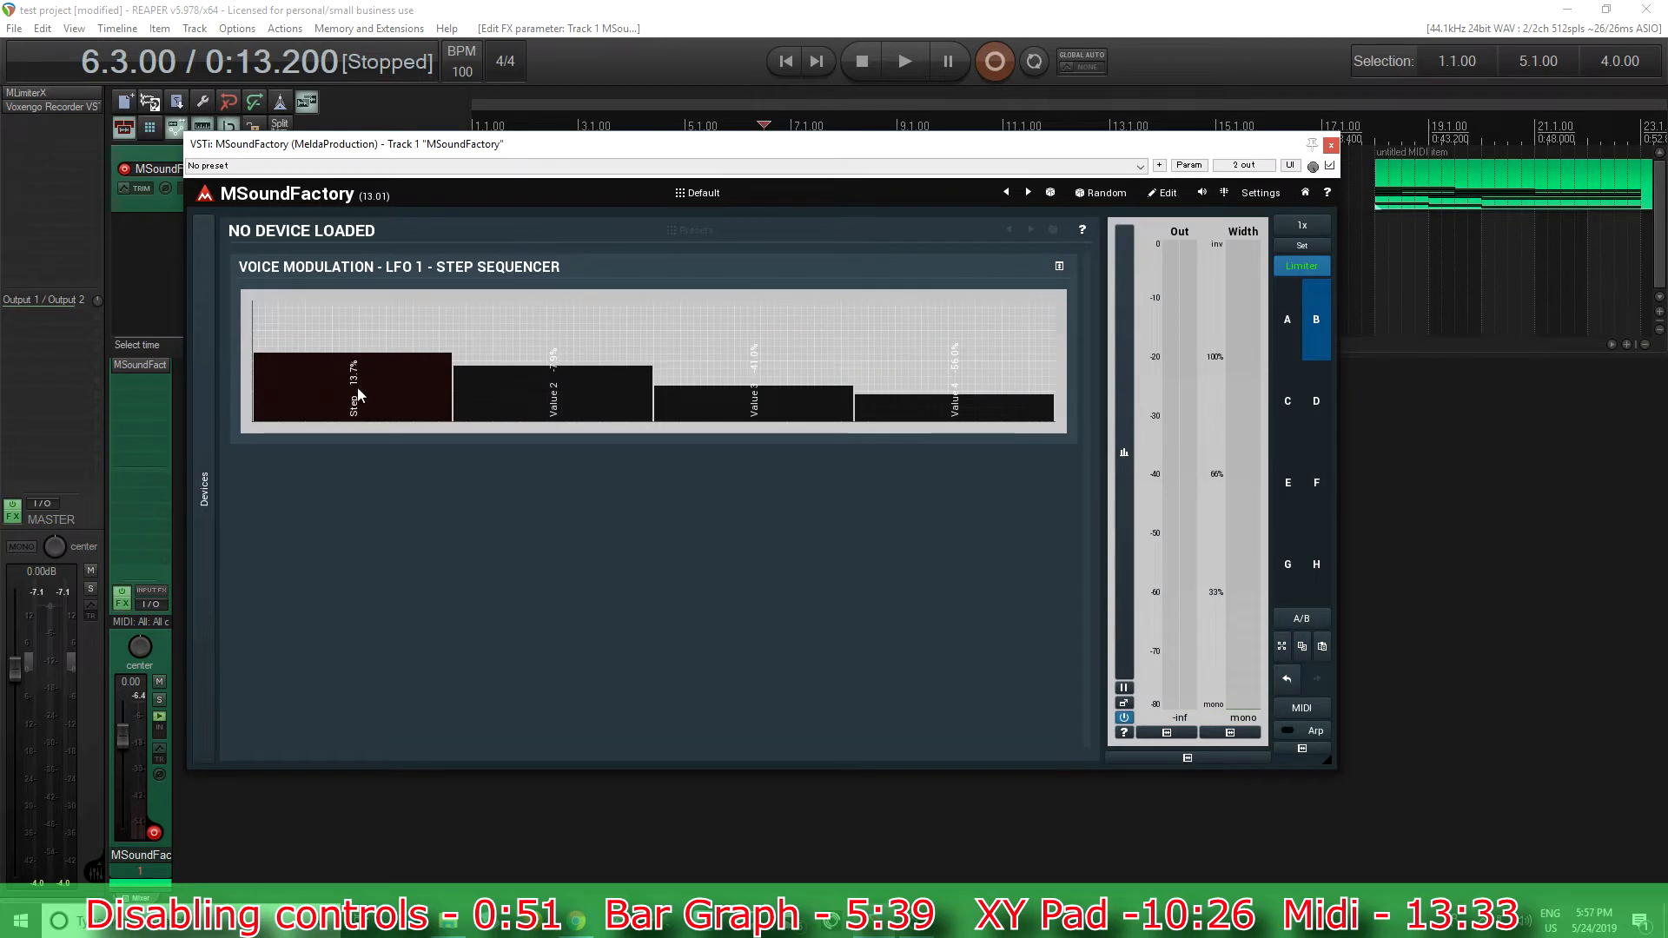
pyautogui.moveTo(365, 373); pyautogui.dragTo(389, 334)
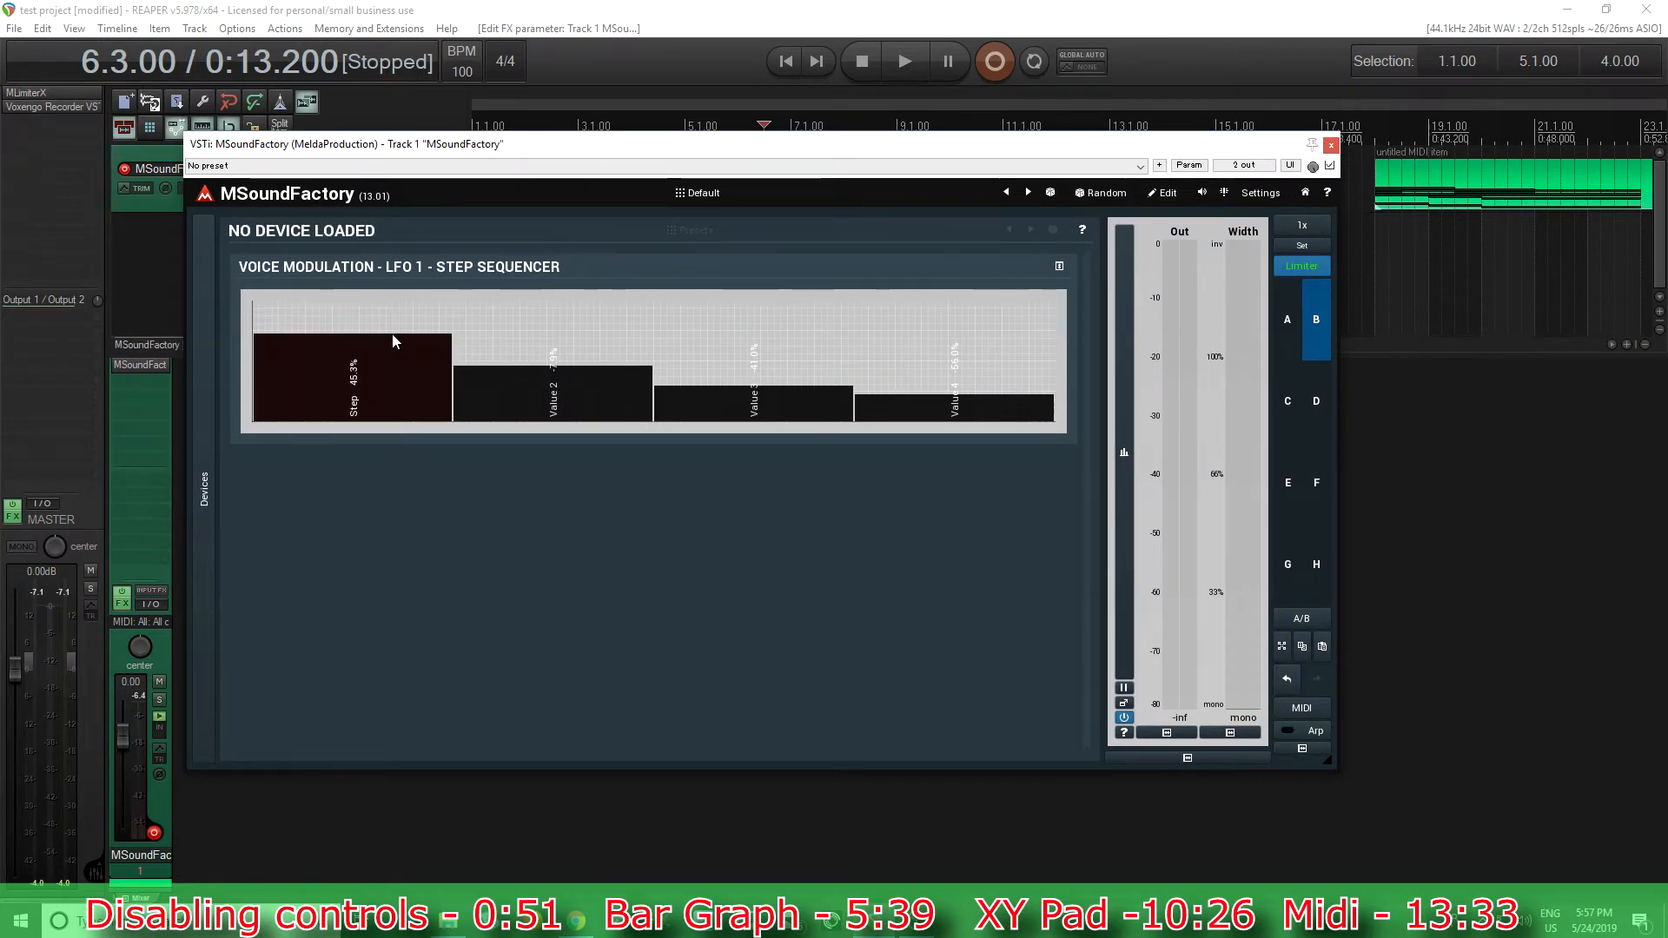
# In edit mode, set the Step multiparameter's value mode to Percents (-100% to 100%) and close its settings.
pyautogui.click(1162, 193)
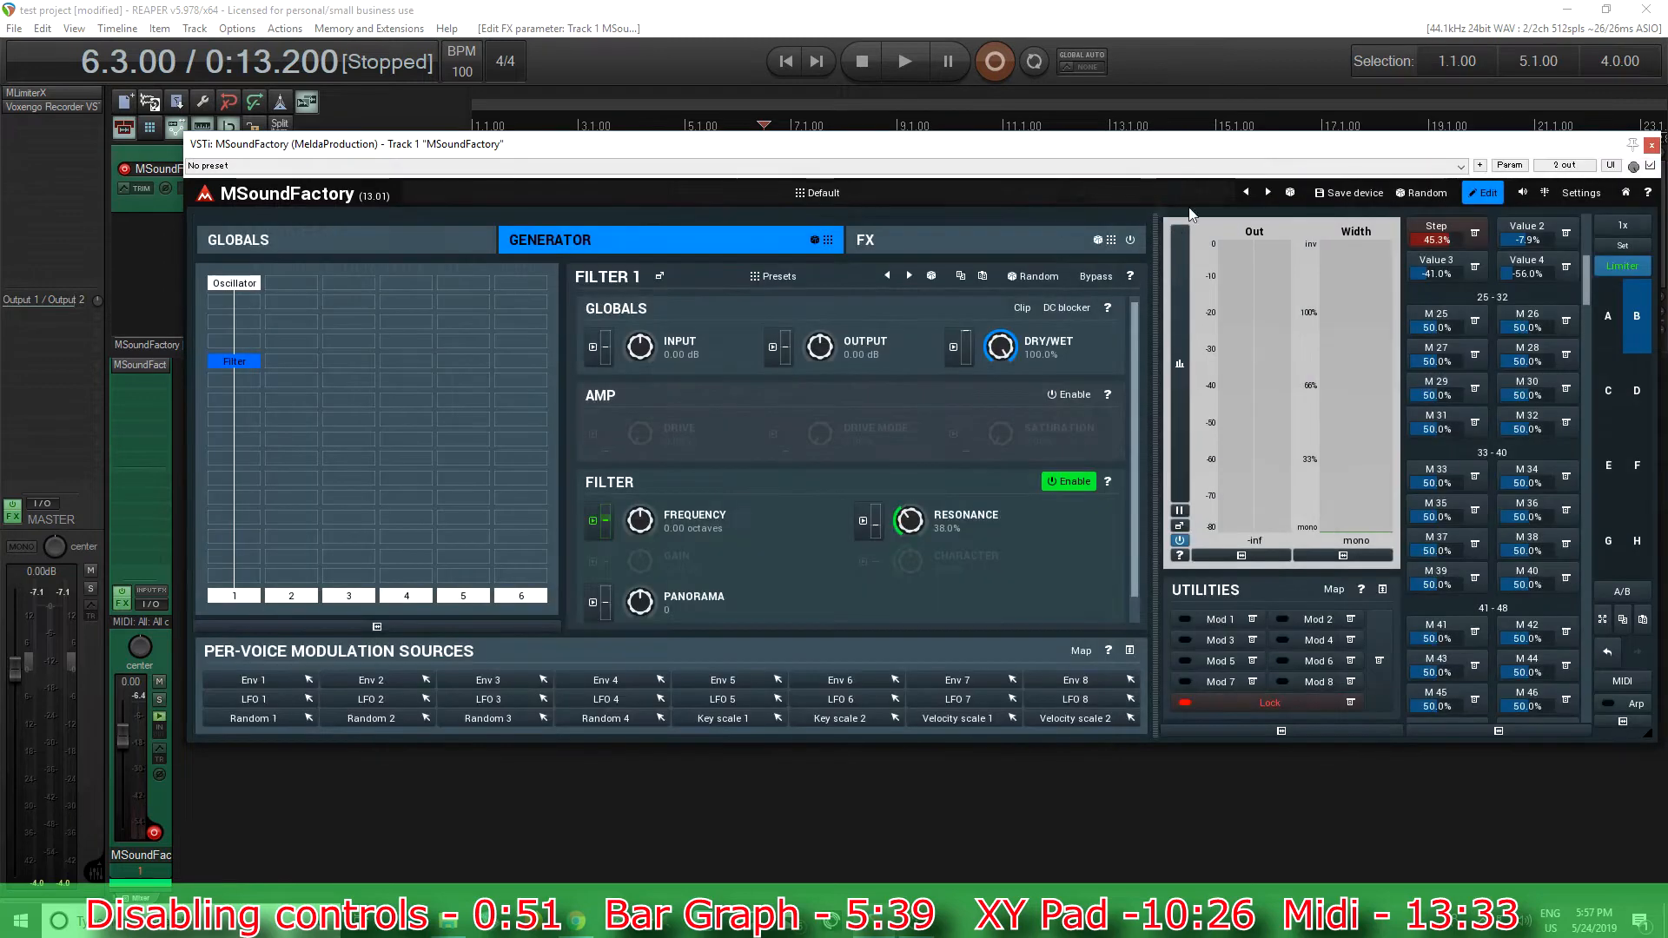
pyautogui.click(1438, 233)
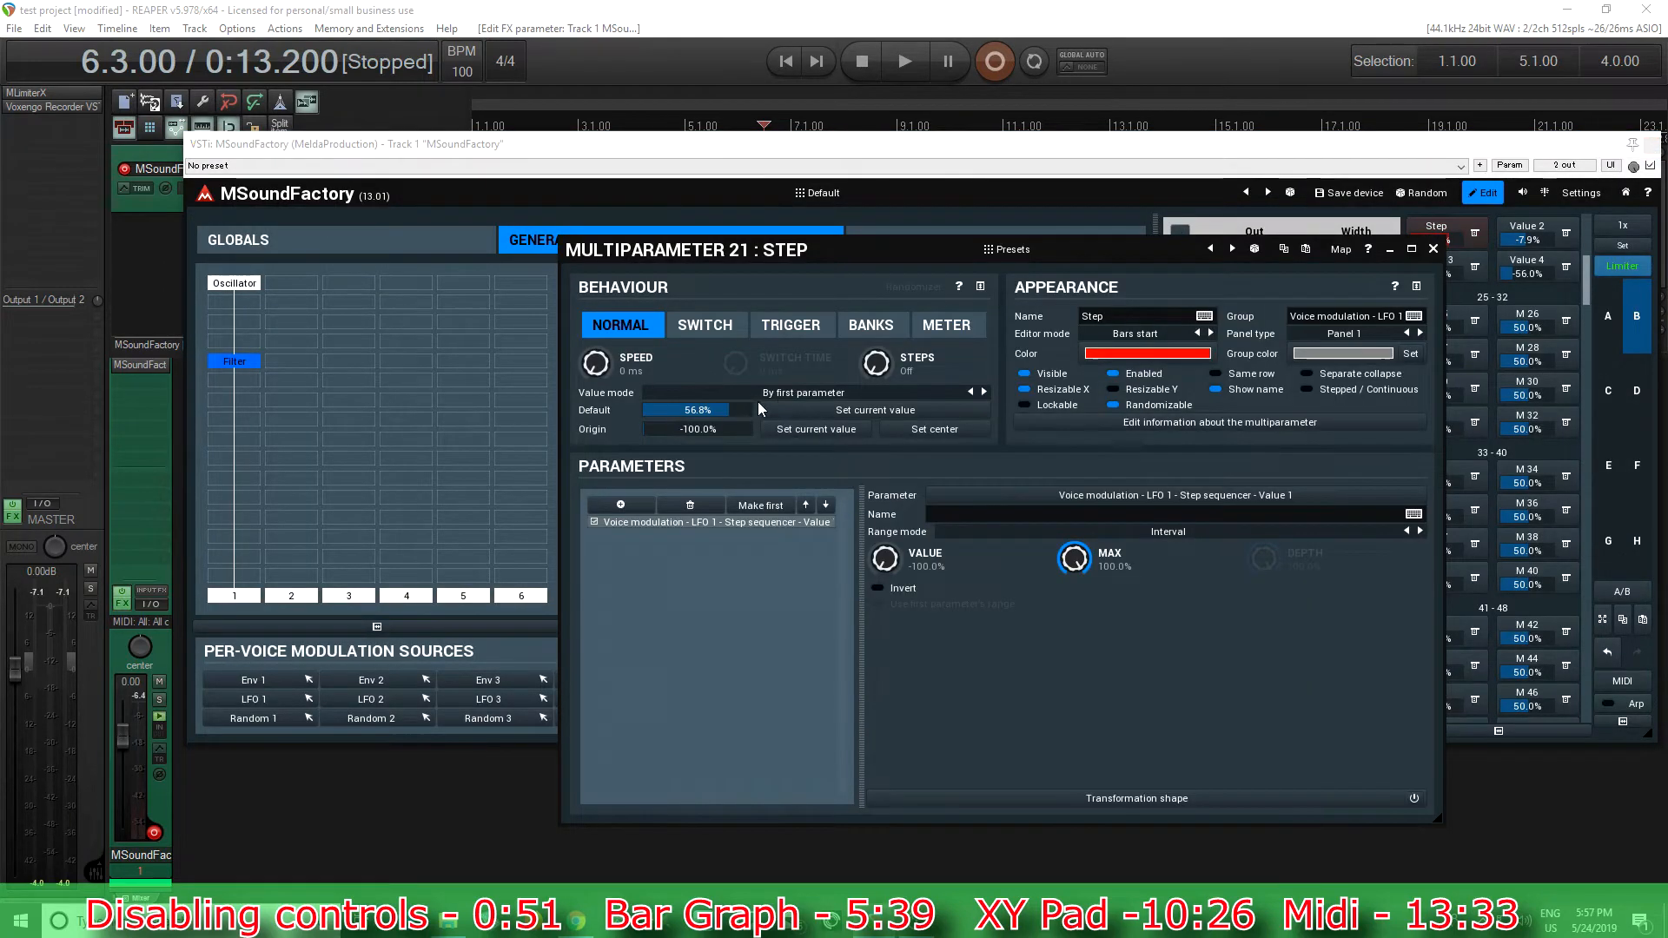
pyautogui.click(781, 395)
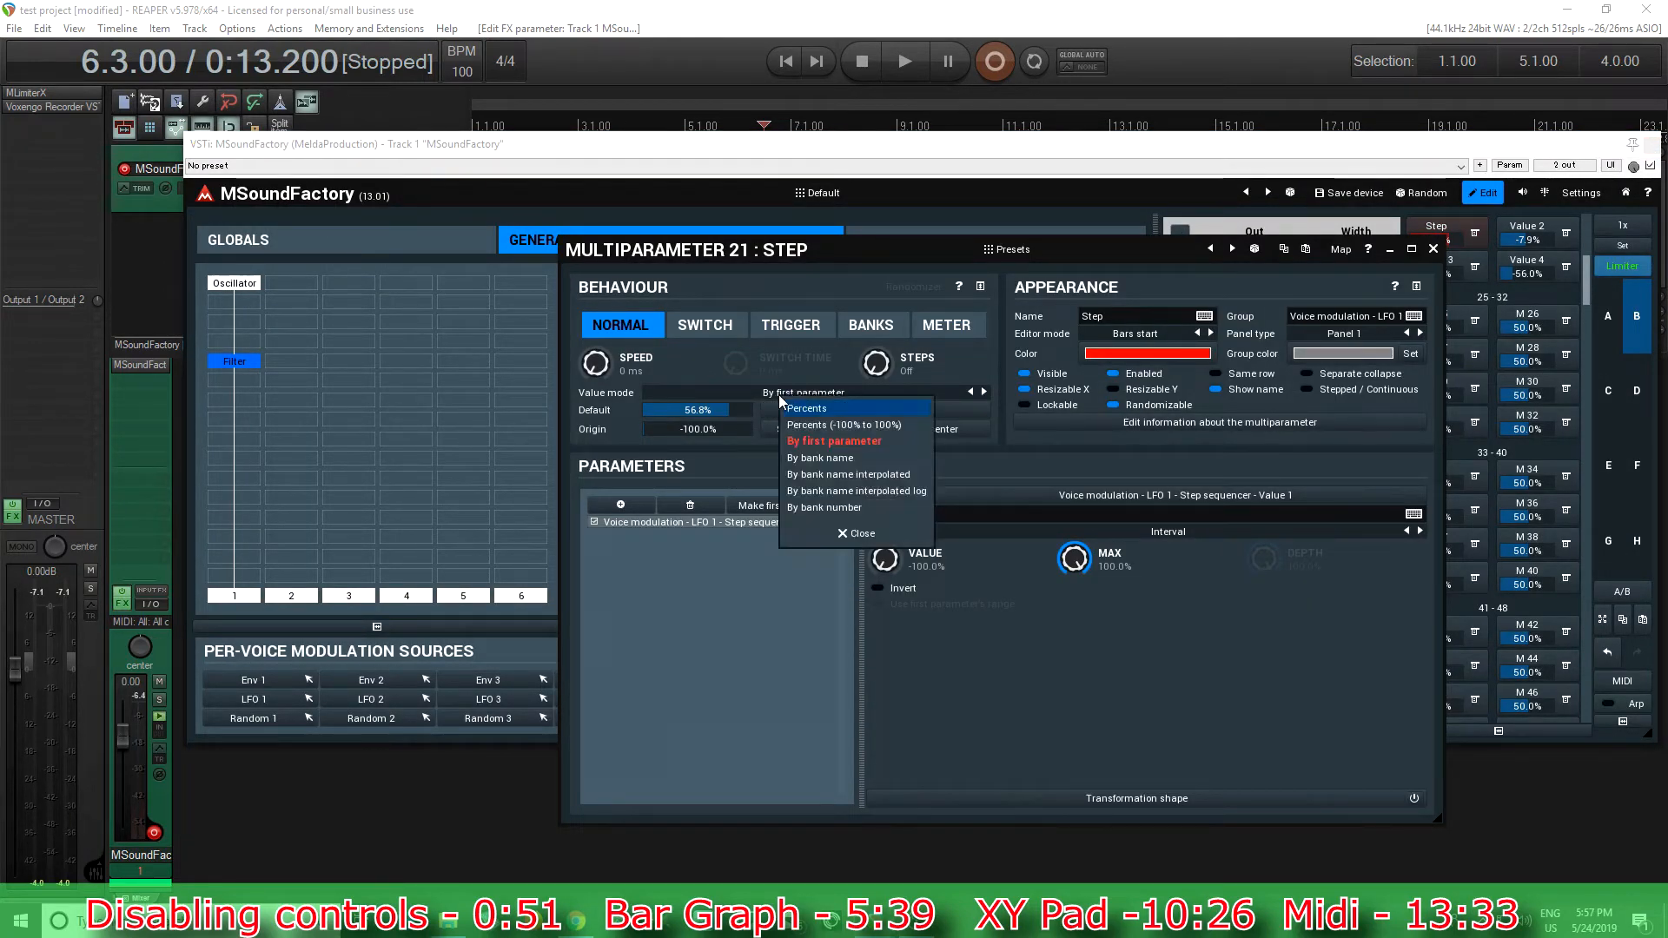
pyautogui.click(878, 426)
pyautogui.click(1434, 249)
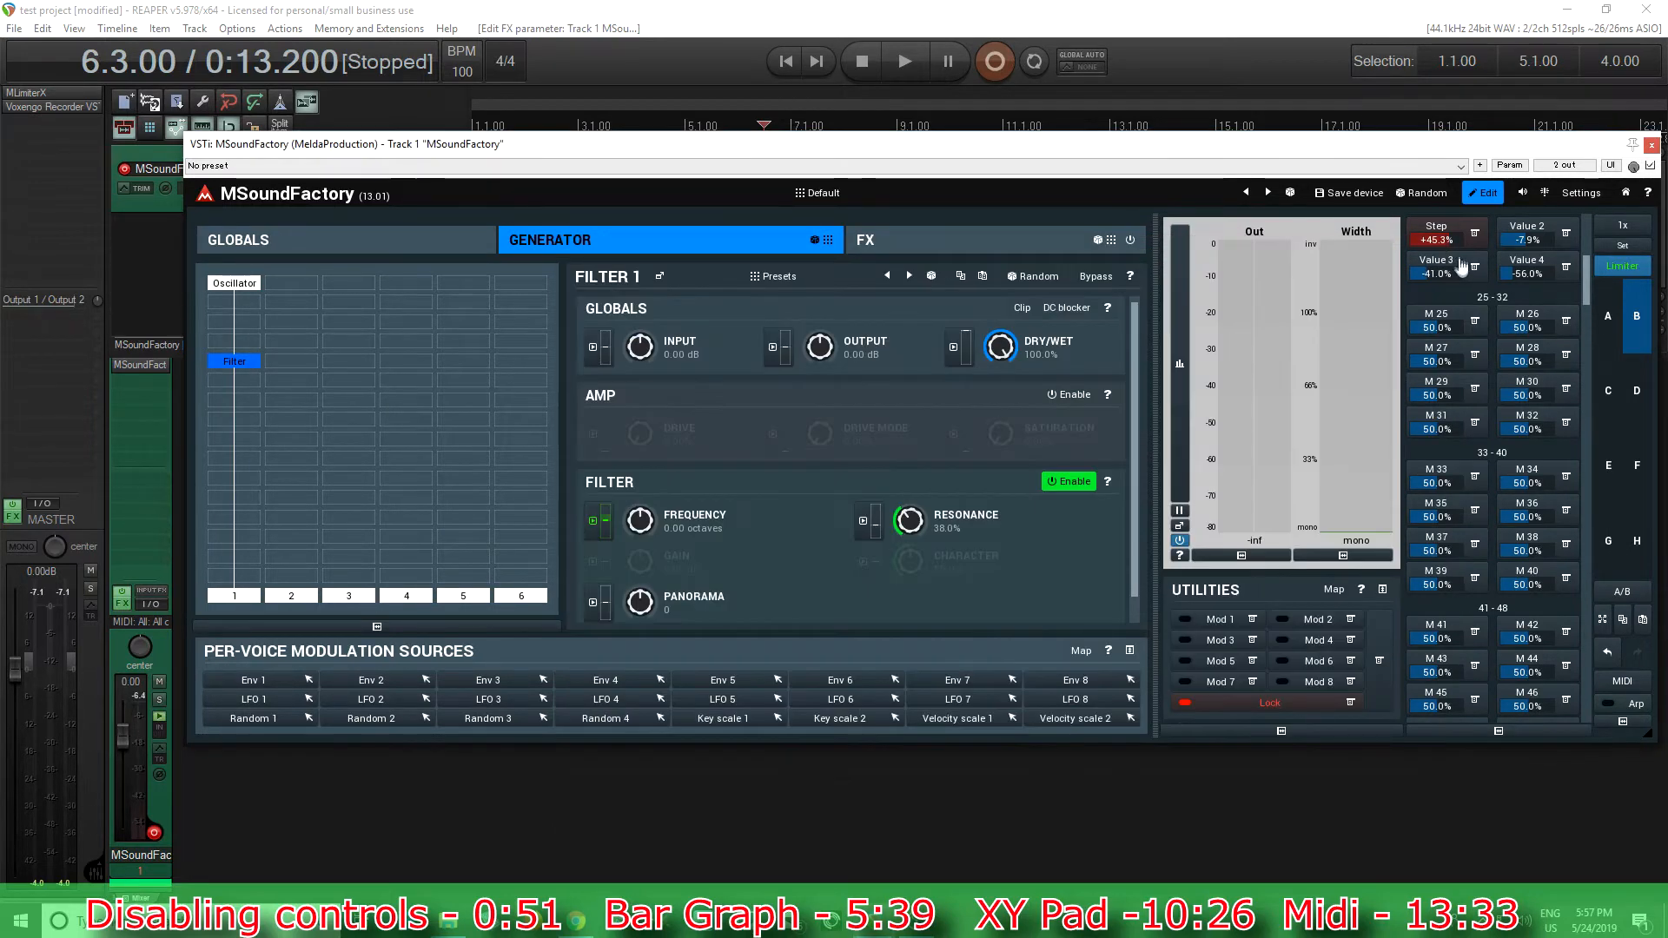
# Adjust the Step bar to +15.1% outside edit mode, and return to edit mode.
pyautogui.click(1483, 193)
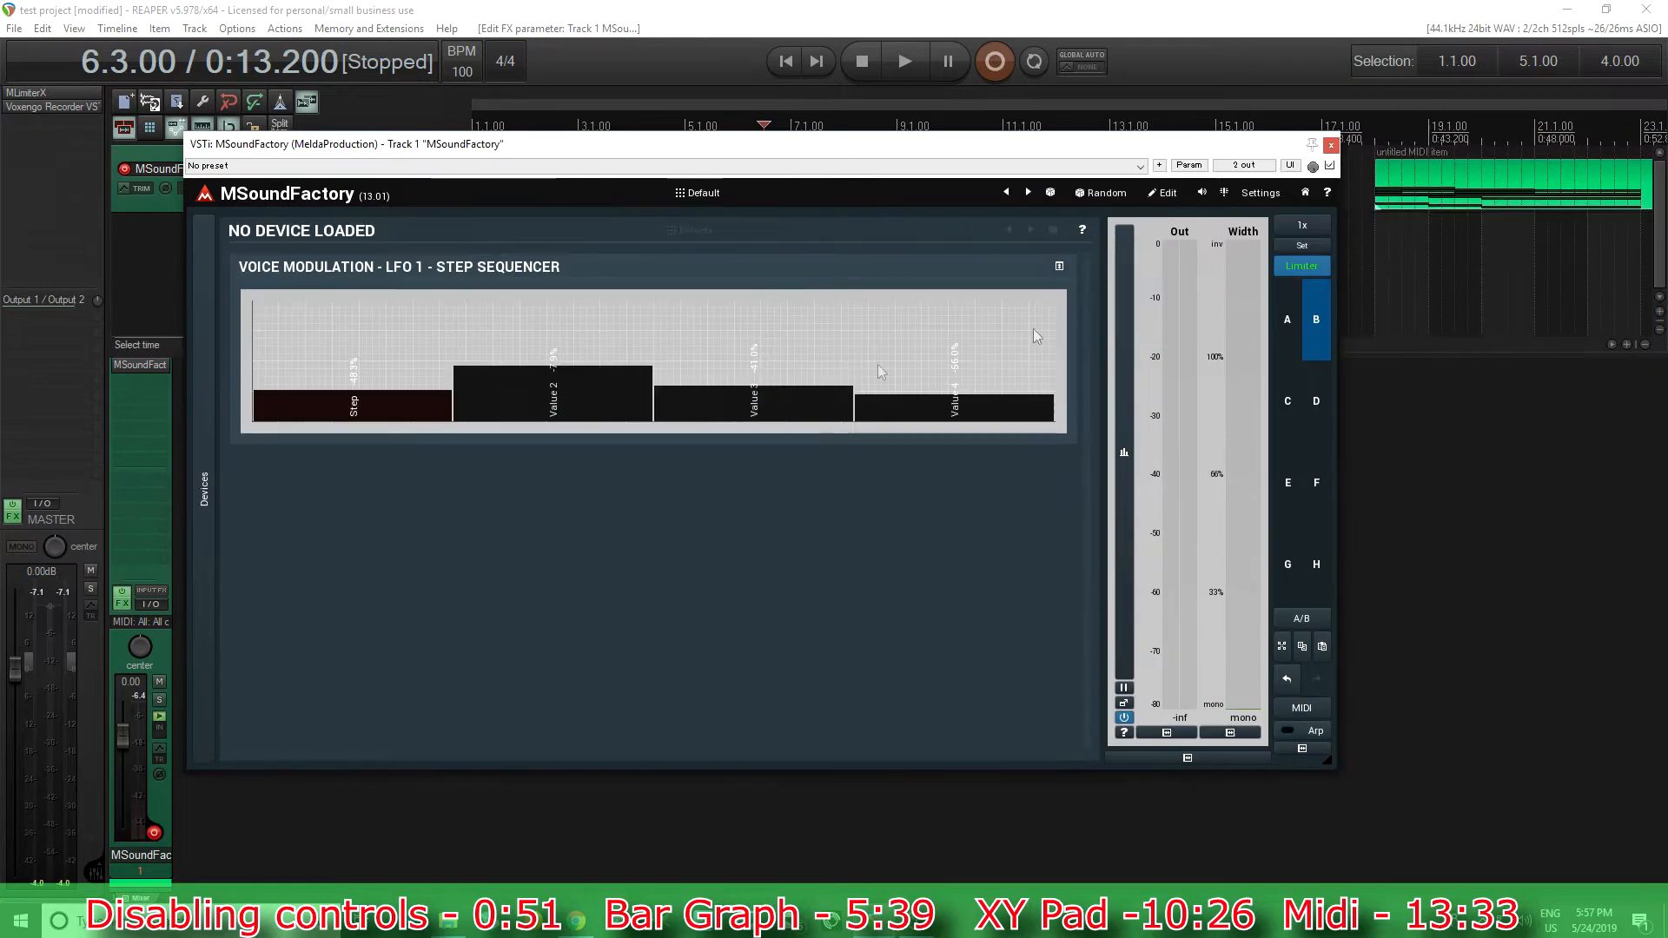
pyautogui.moveTo(417, 409); pyautogui.dragTo(415, 363)
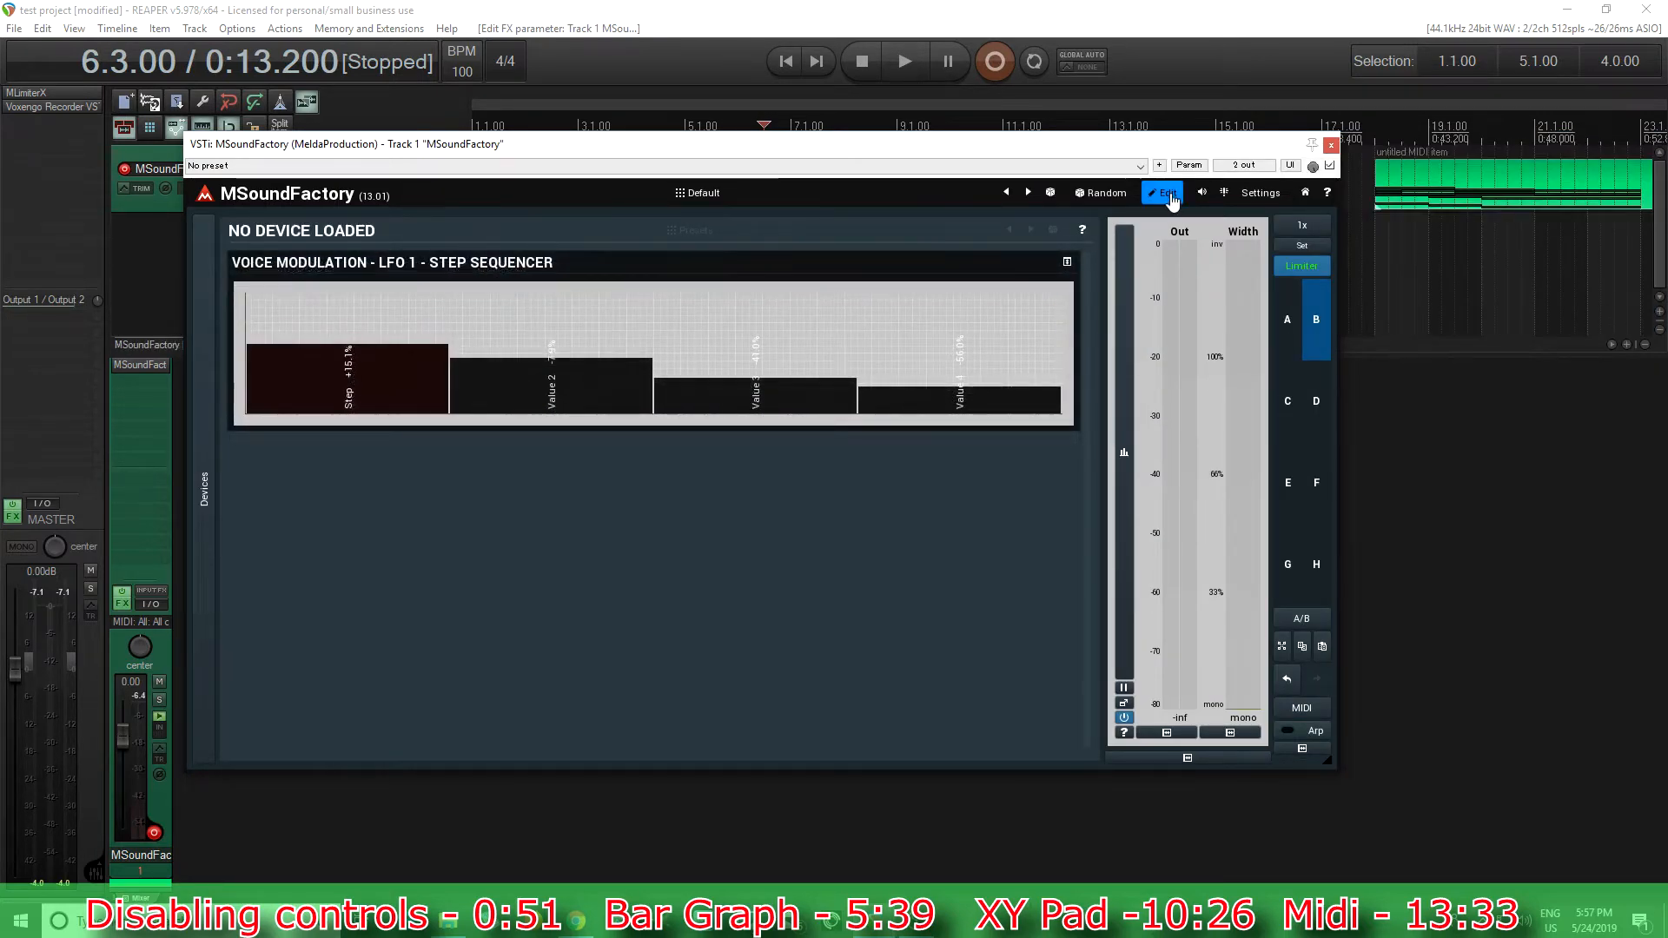
pyautogui.click(1166, 193)
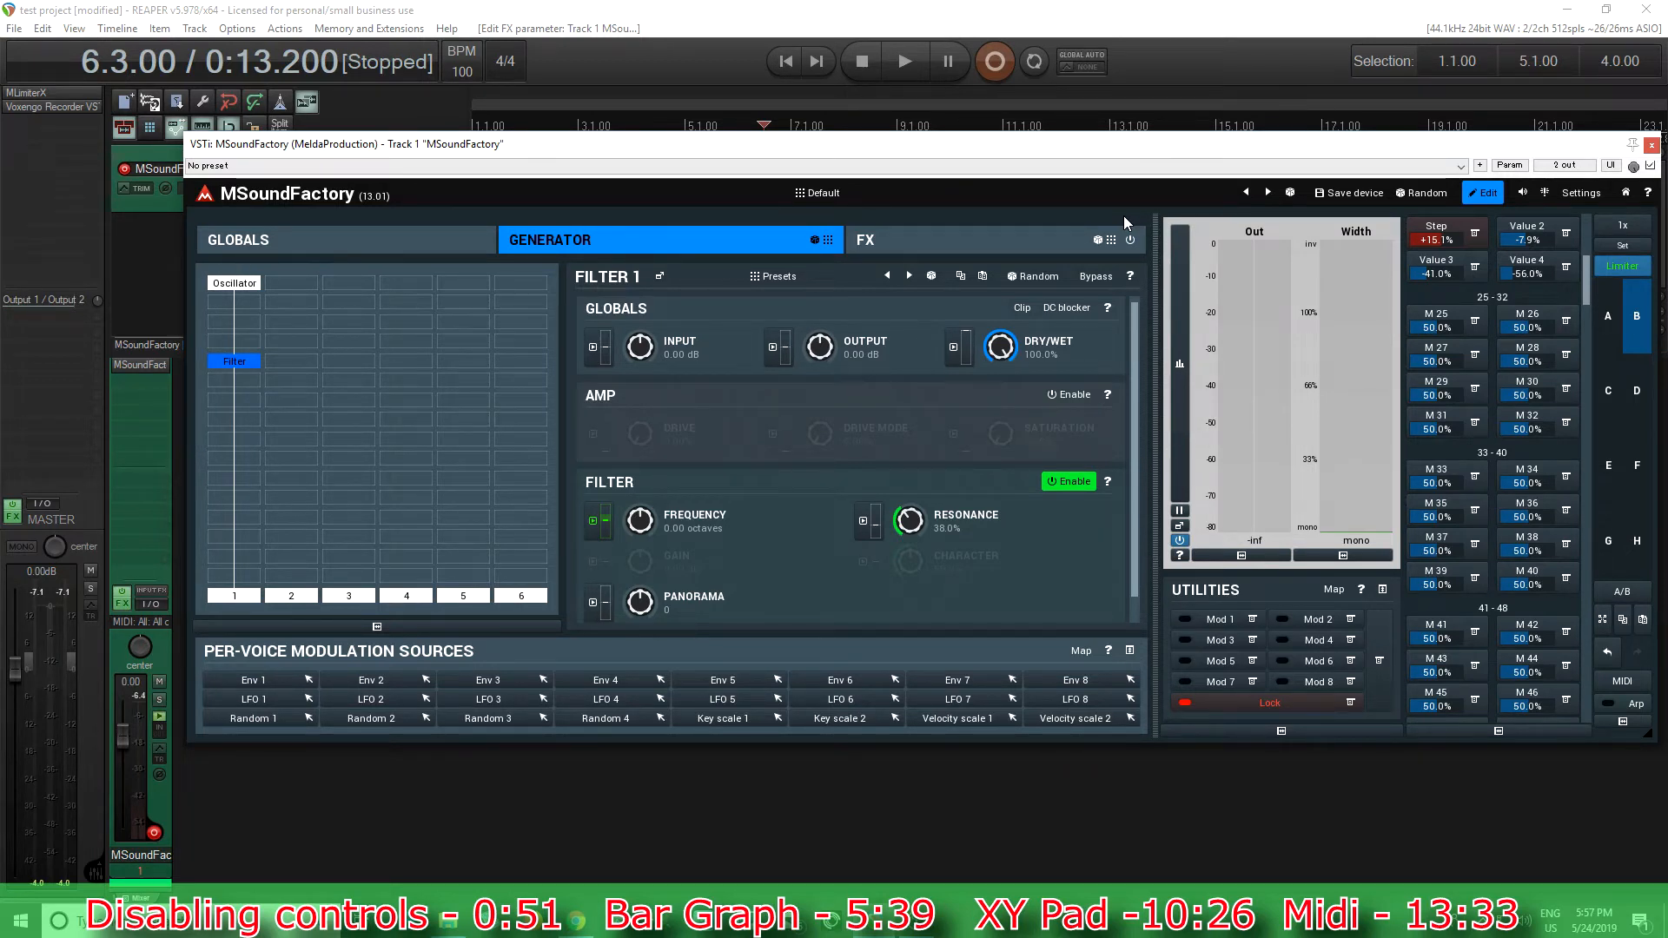
# Delete the Filter and Oscillator modules from the first column of the generator grid.
pyautogui.rightClick(244, 368)
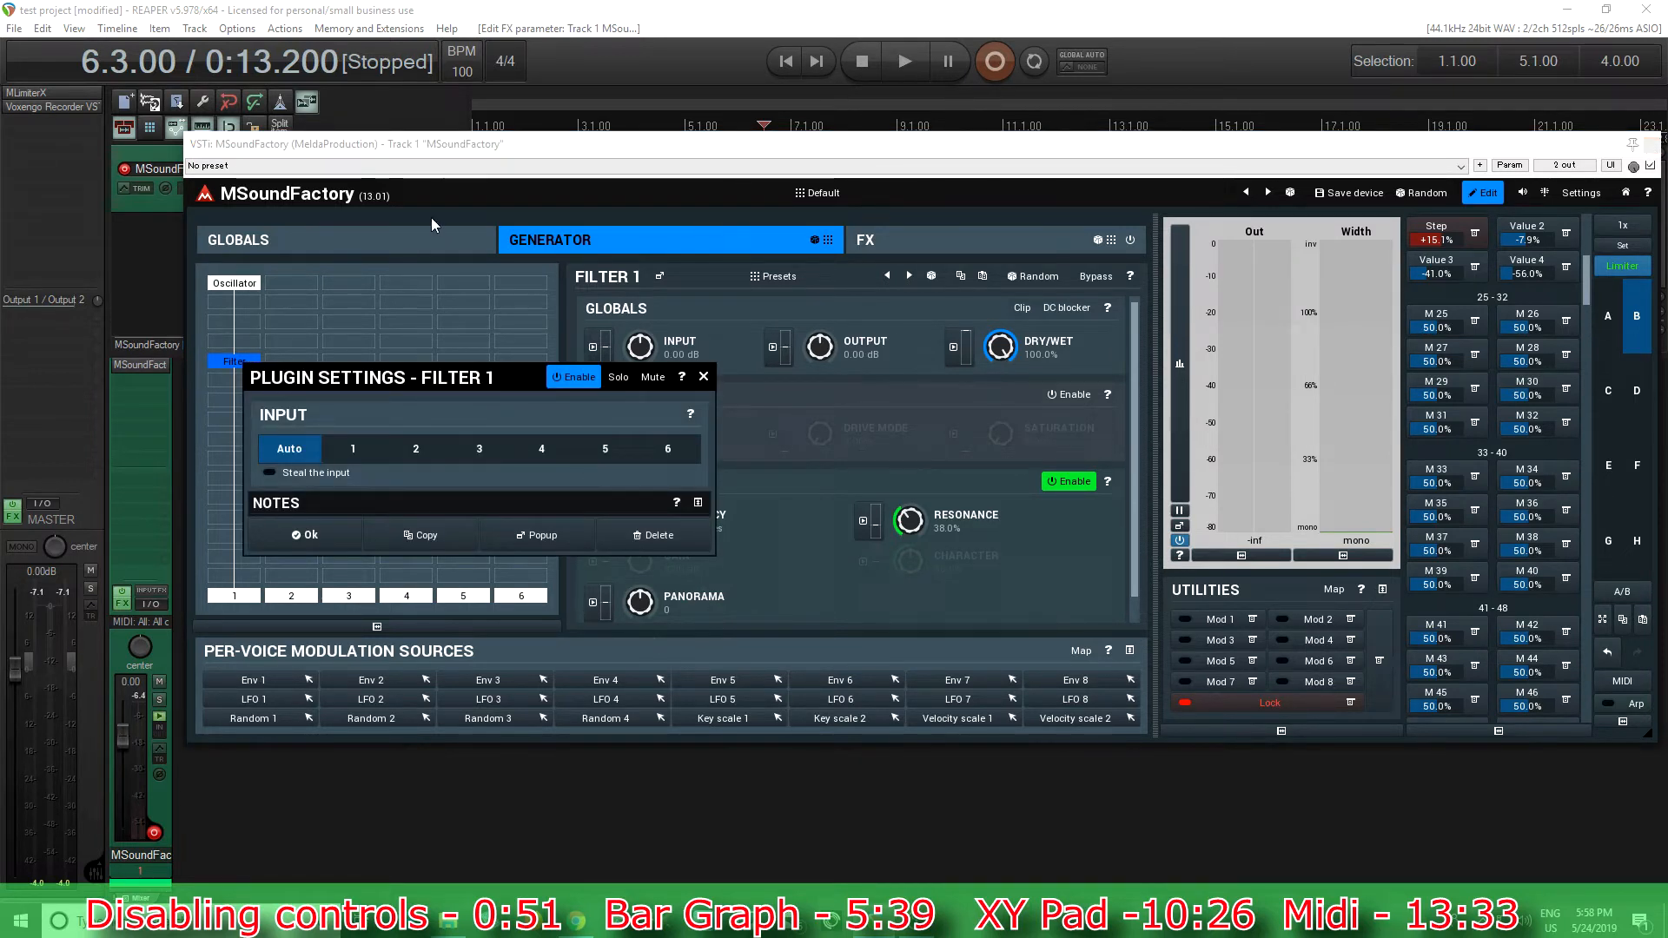
pyautogui.click(704, 376)
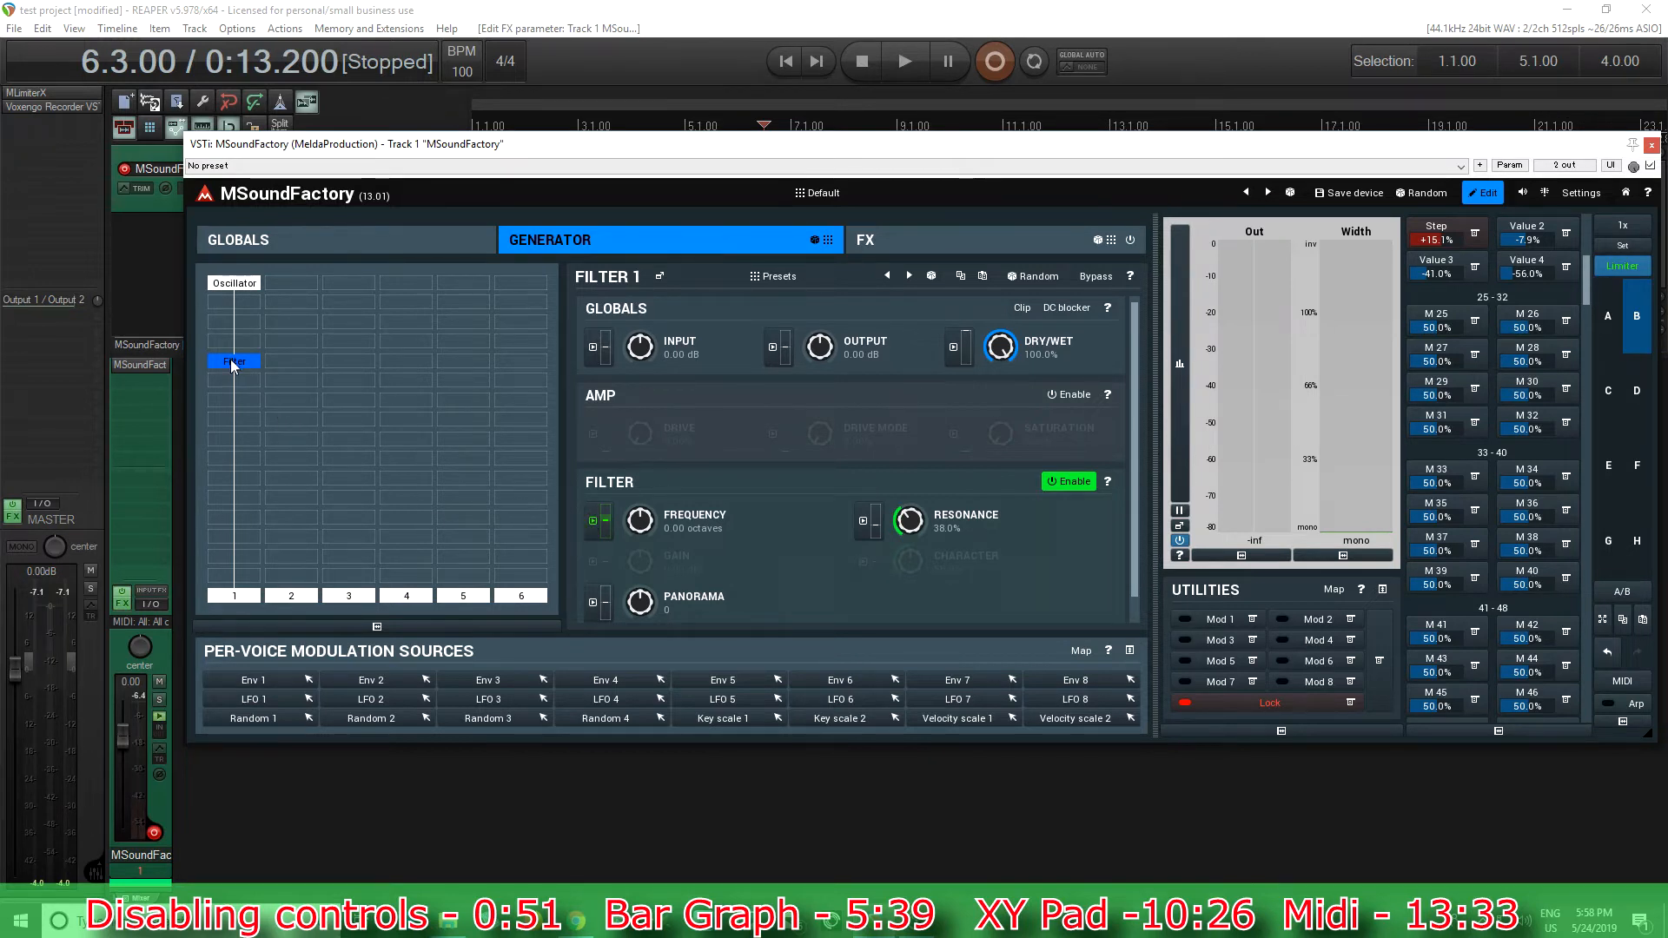
pyautogui.press('Delete')
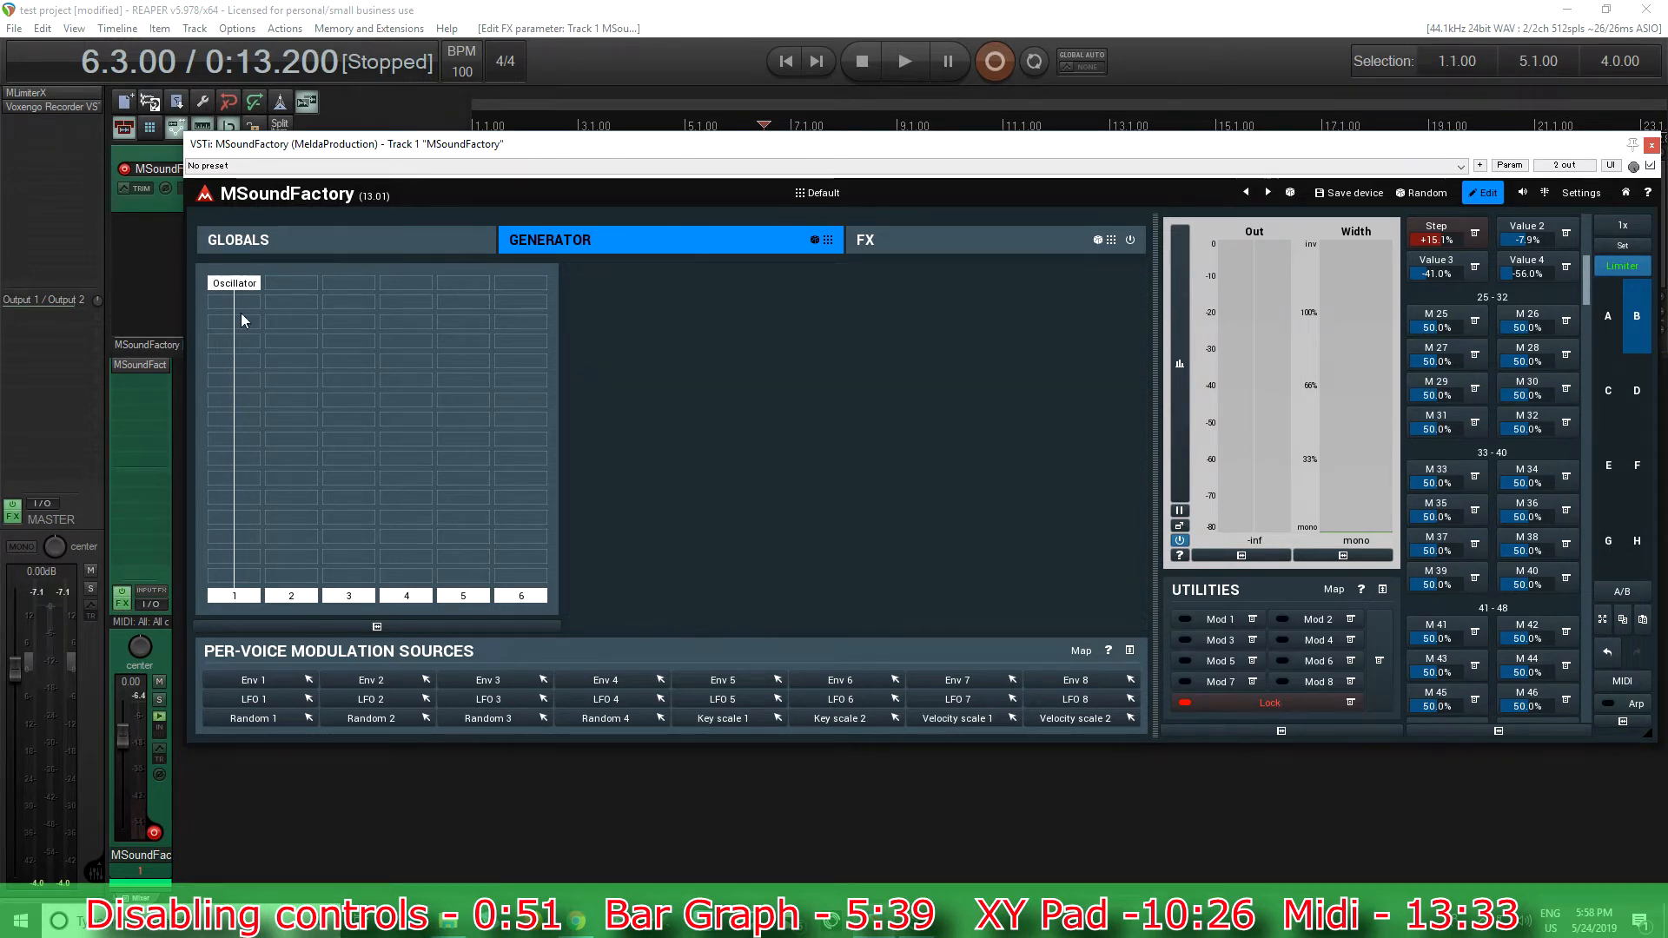
pyautogui.press('Delete')
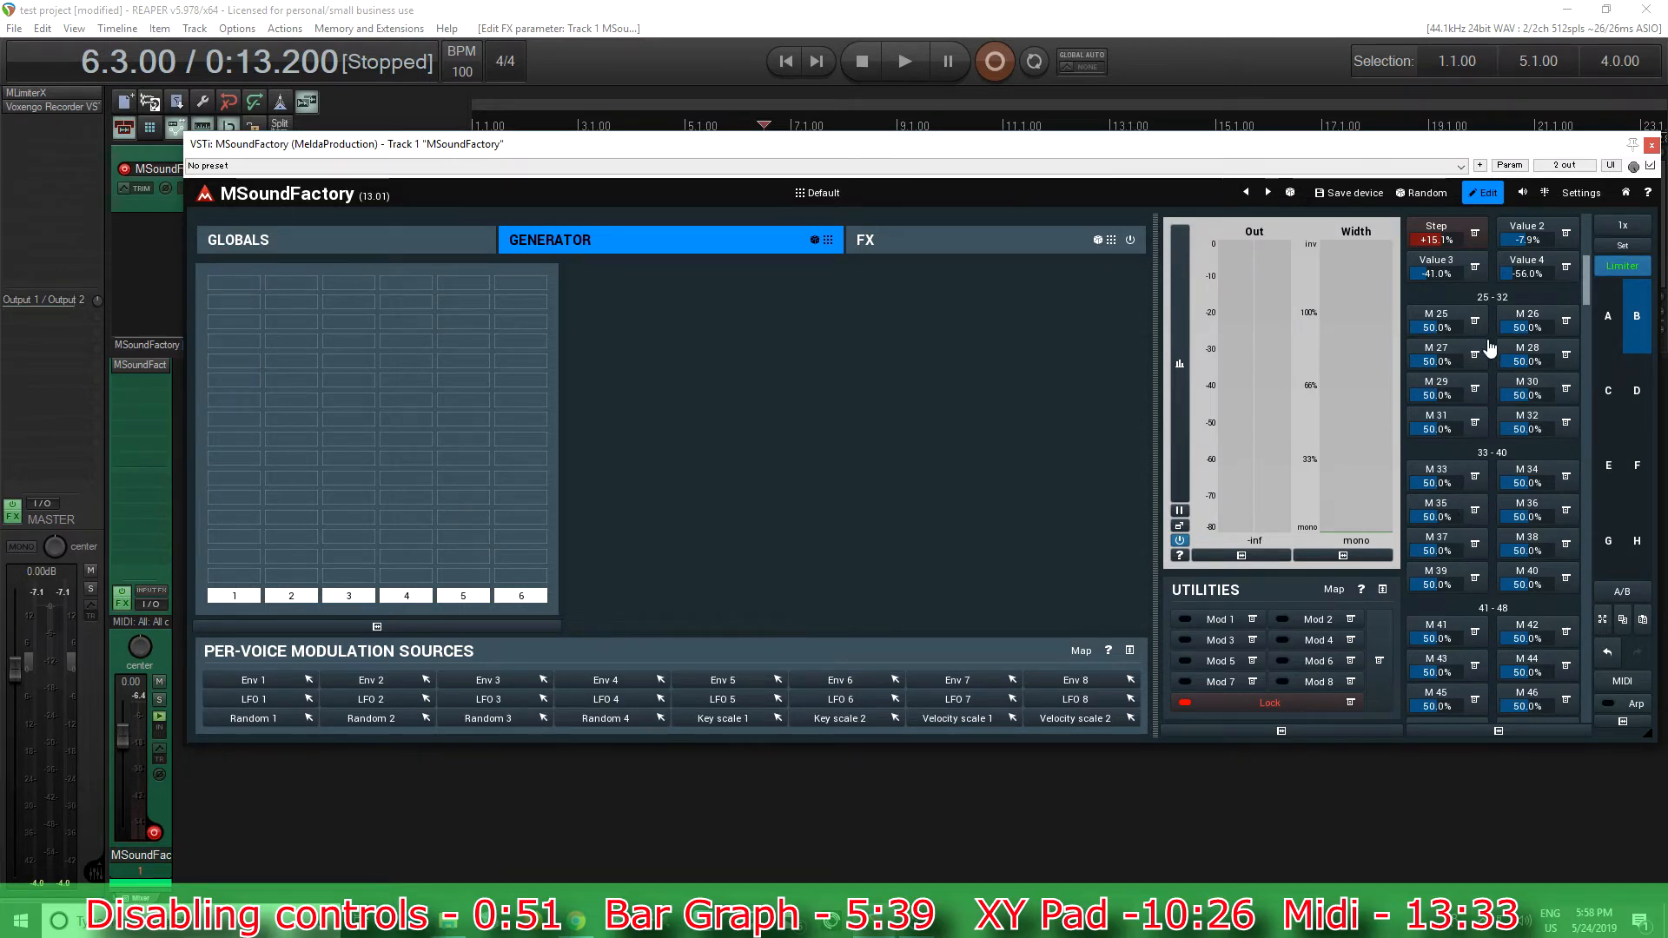
# Reset multiparameters 21 to 24 together in the multiparameter manager and close it.
pyautogui.click(1475, 265)
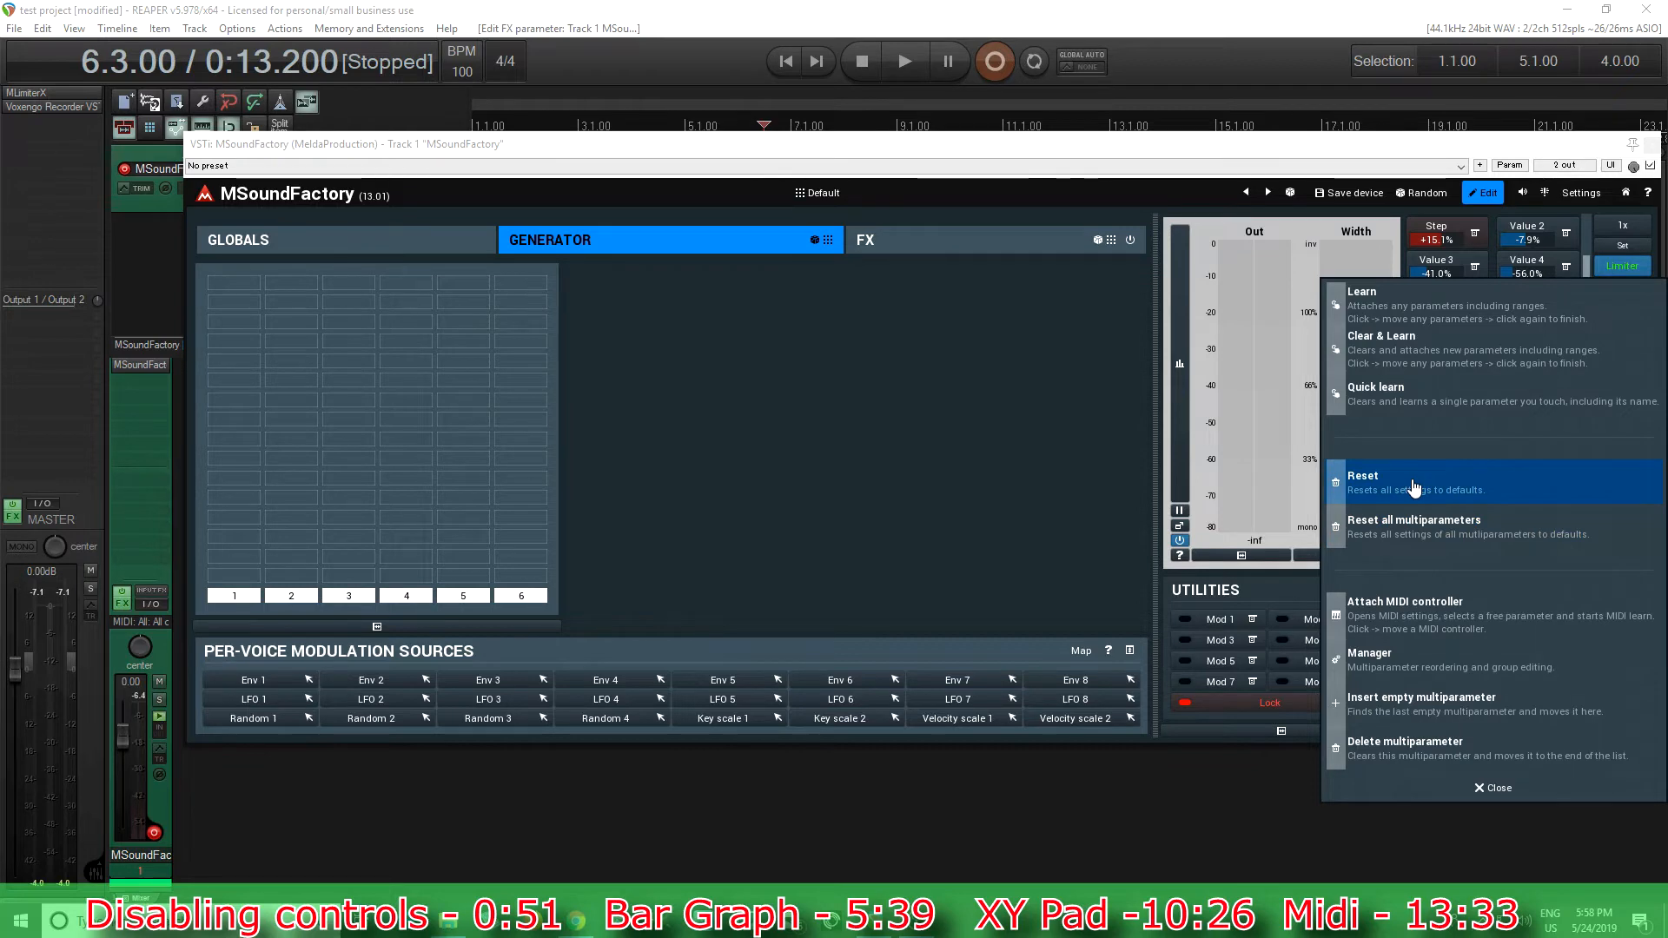
pyautogui.click(1407, 660)
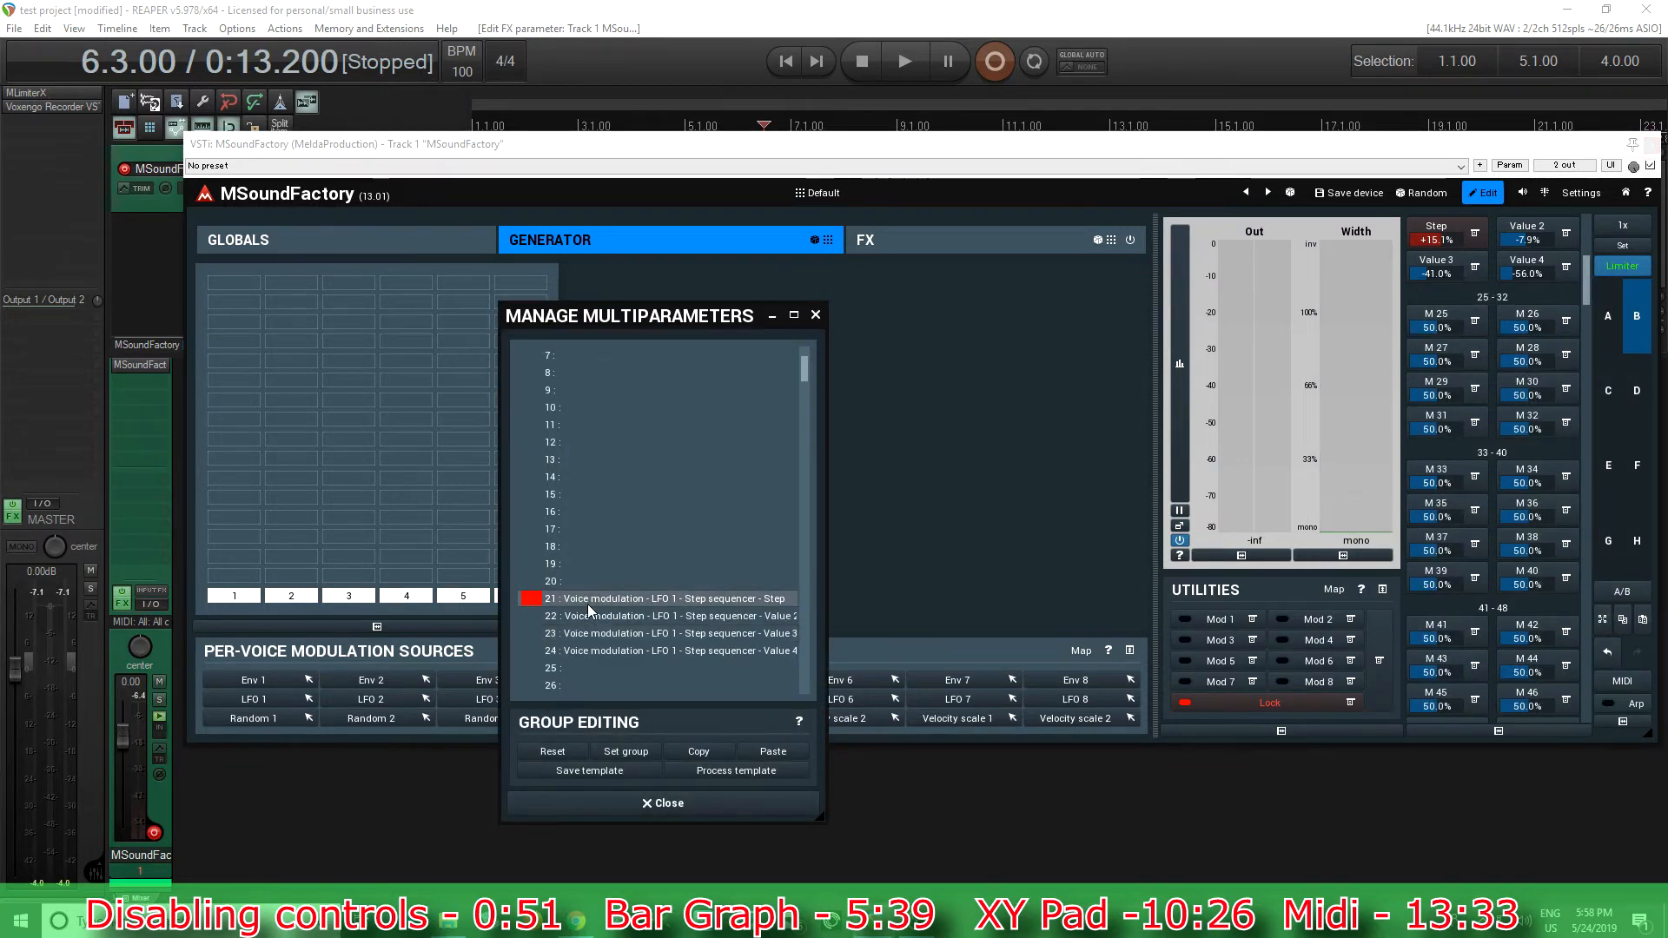
pyautogui.keyDown('shift'); pyautogui.click(625, 652); pyautogui.keyUp('shift')
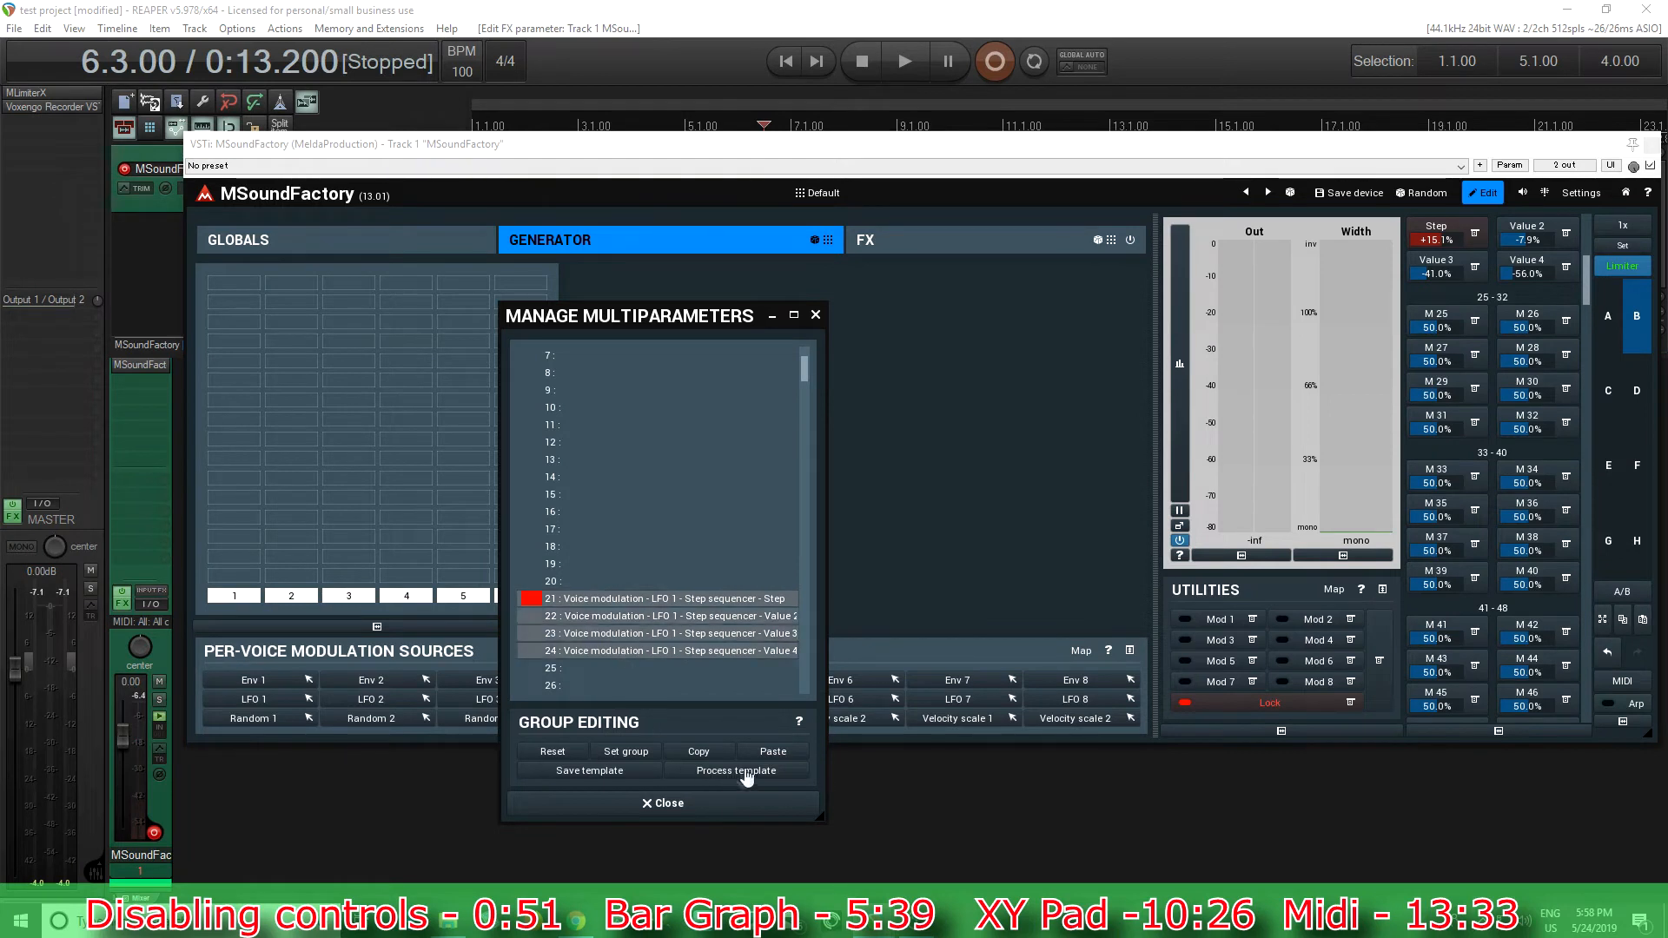
pyautogui.click(575, 752)
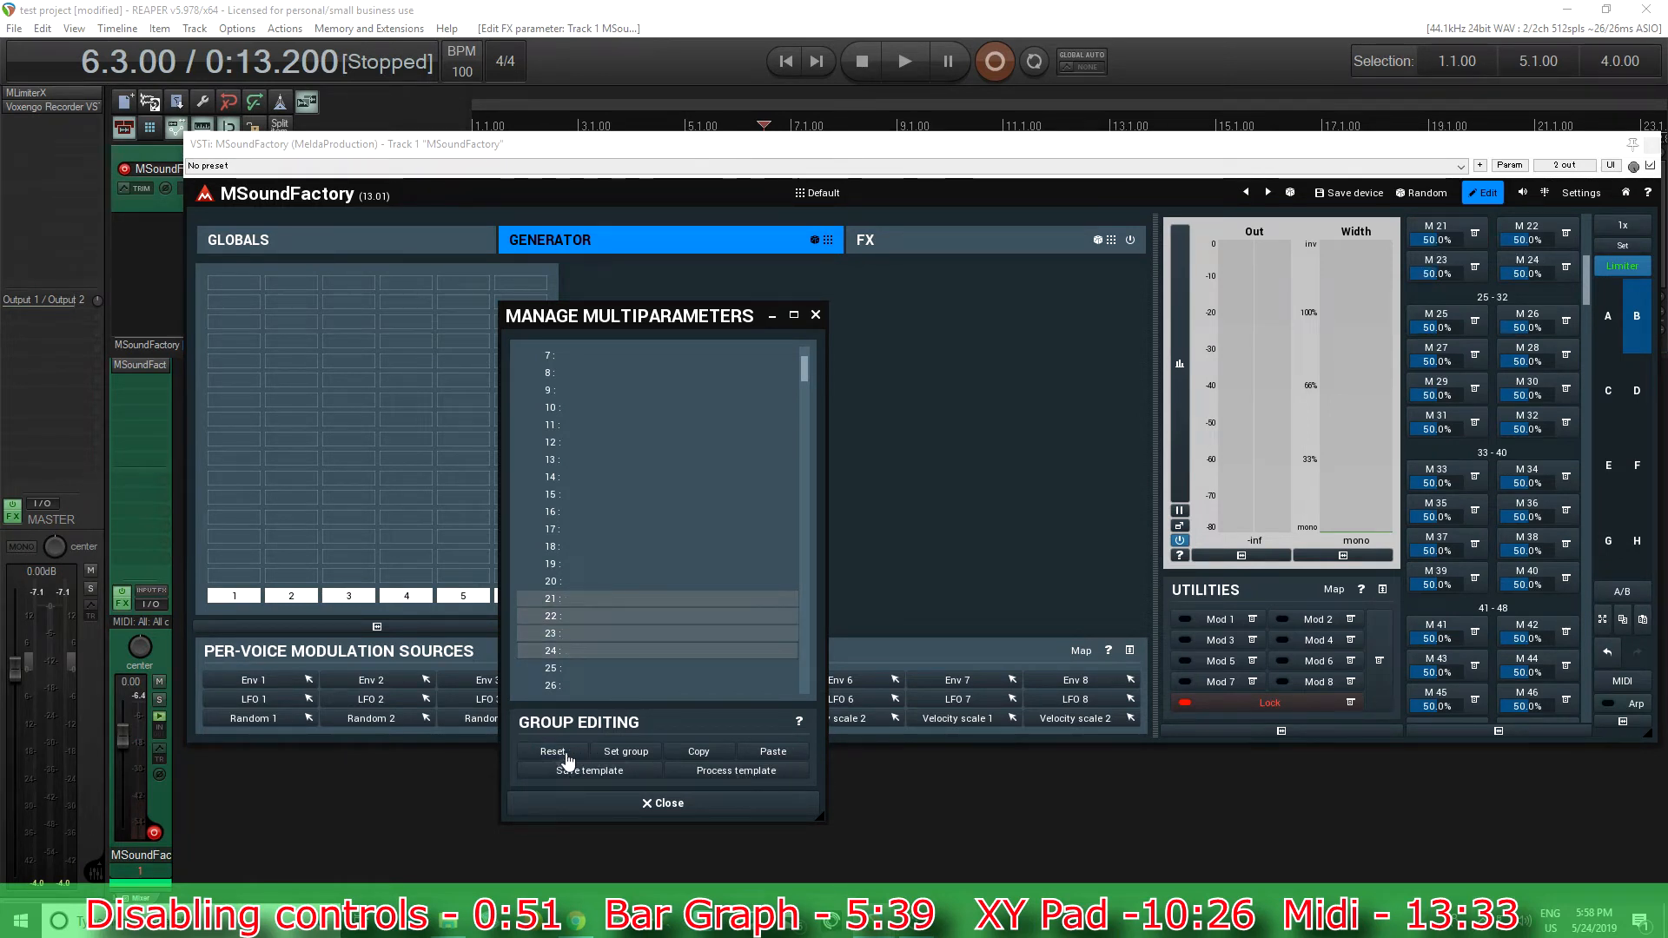
pyautogui.click(662, 803)
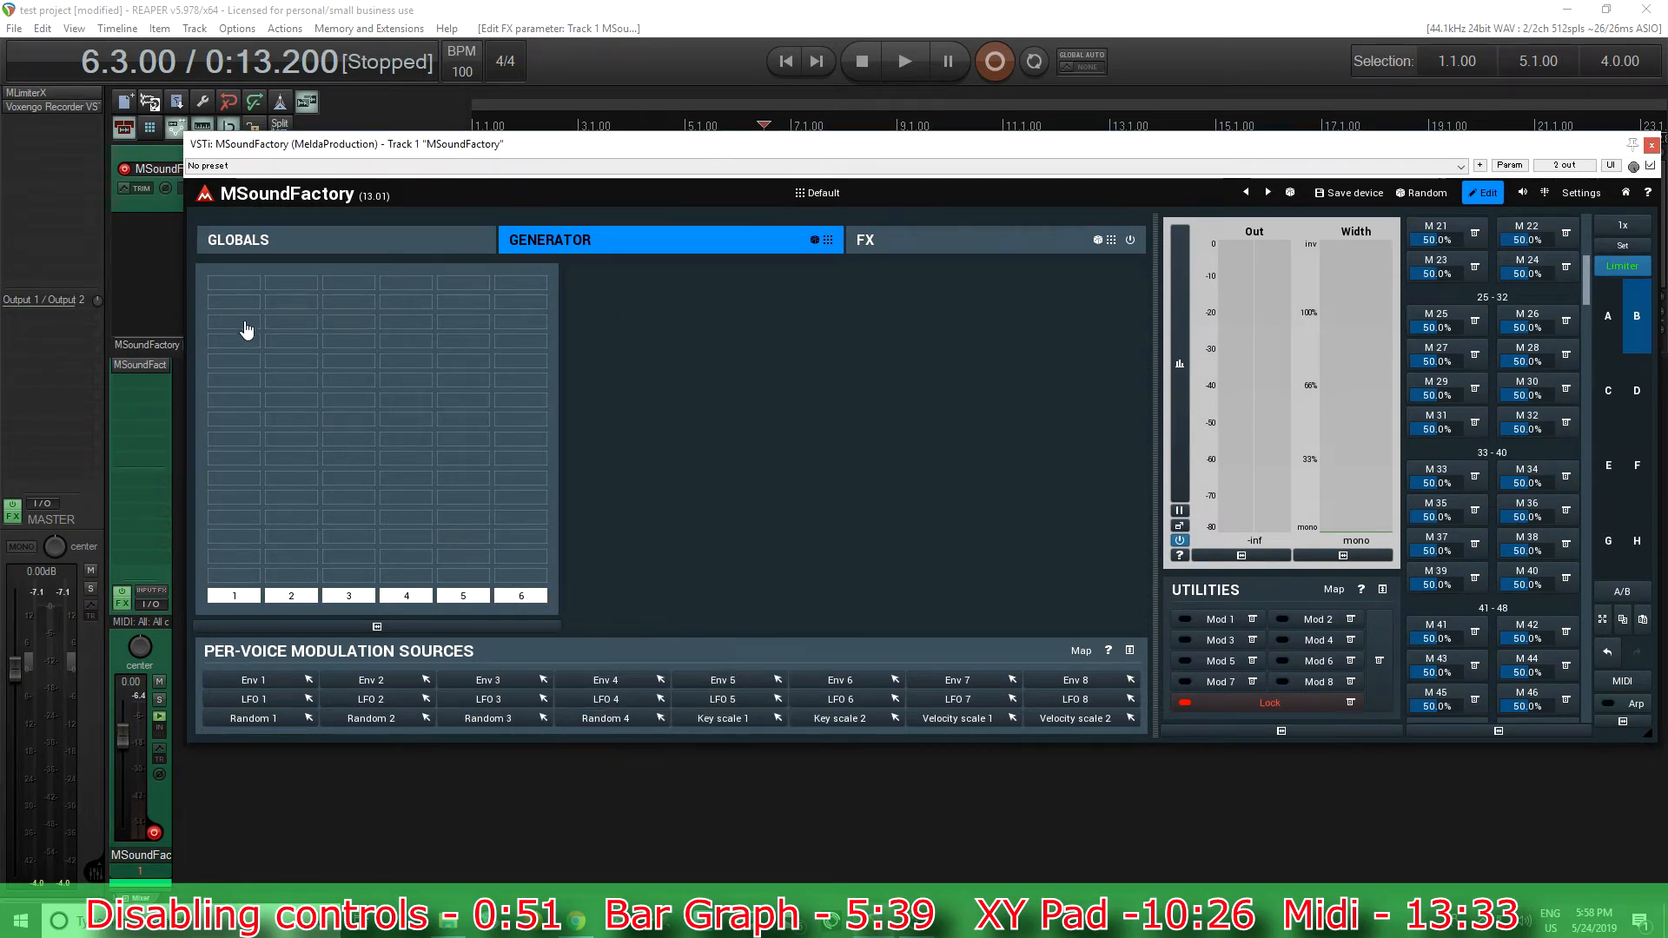
# Add an Oscillator module to the first generator column, and expand and enable its Unison section.
pyautogui.click(243, 288)
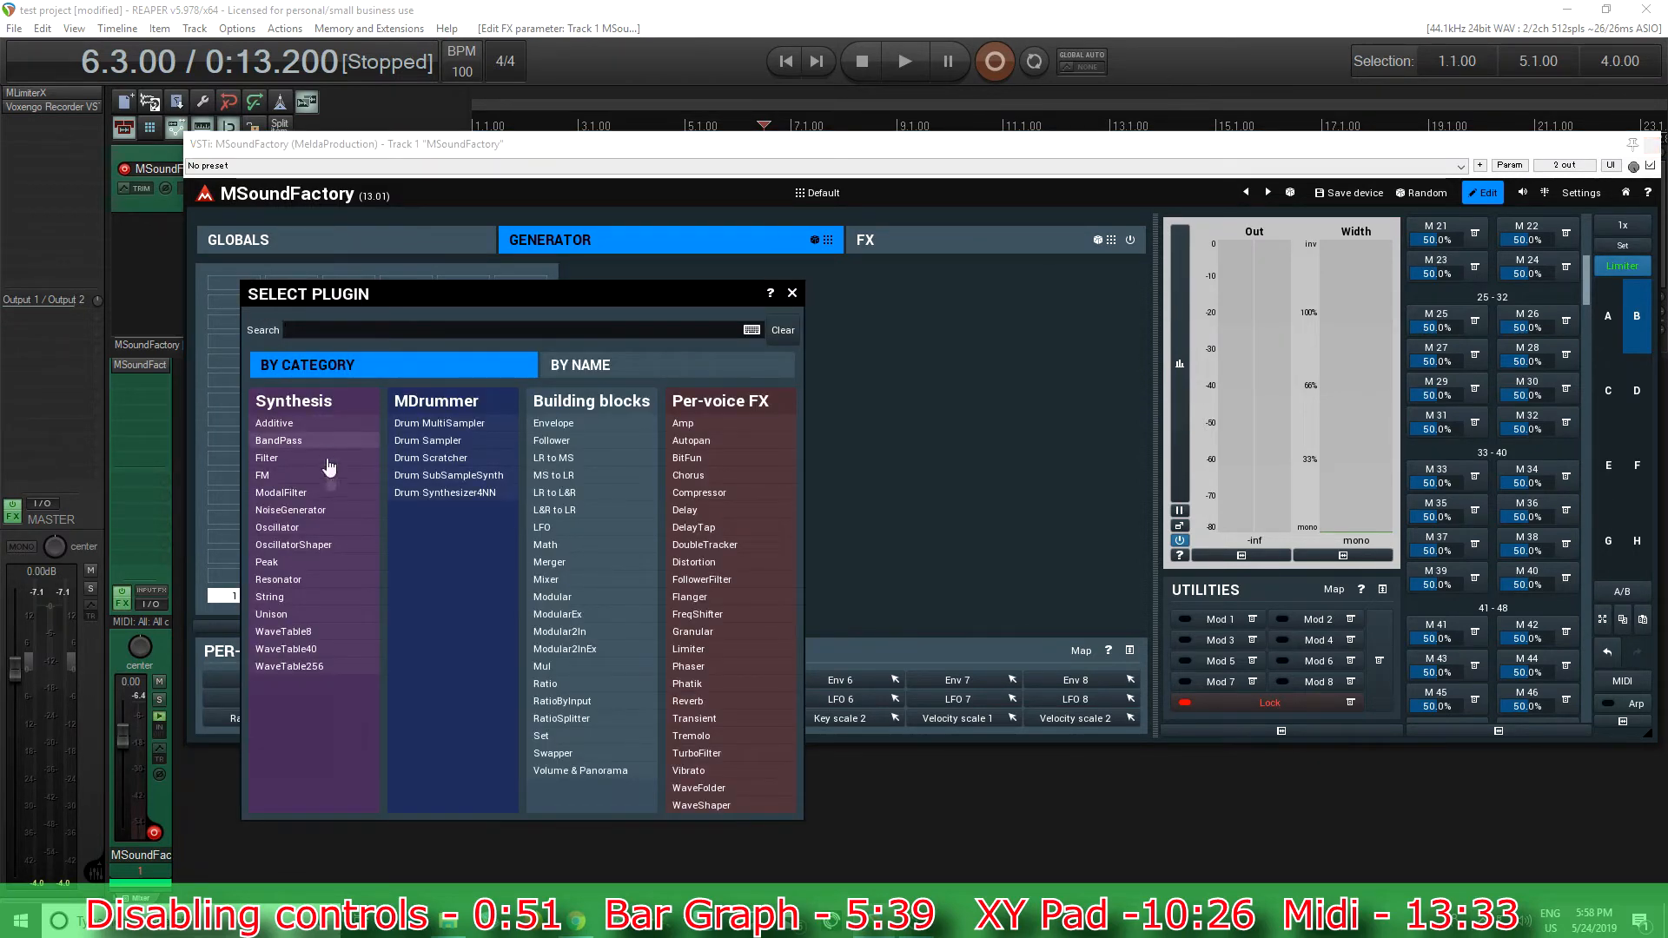
pyautogui.click(287, 528)
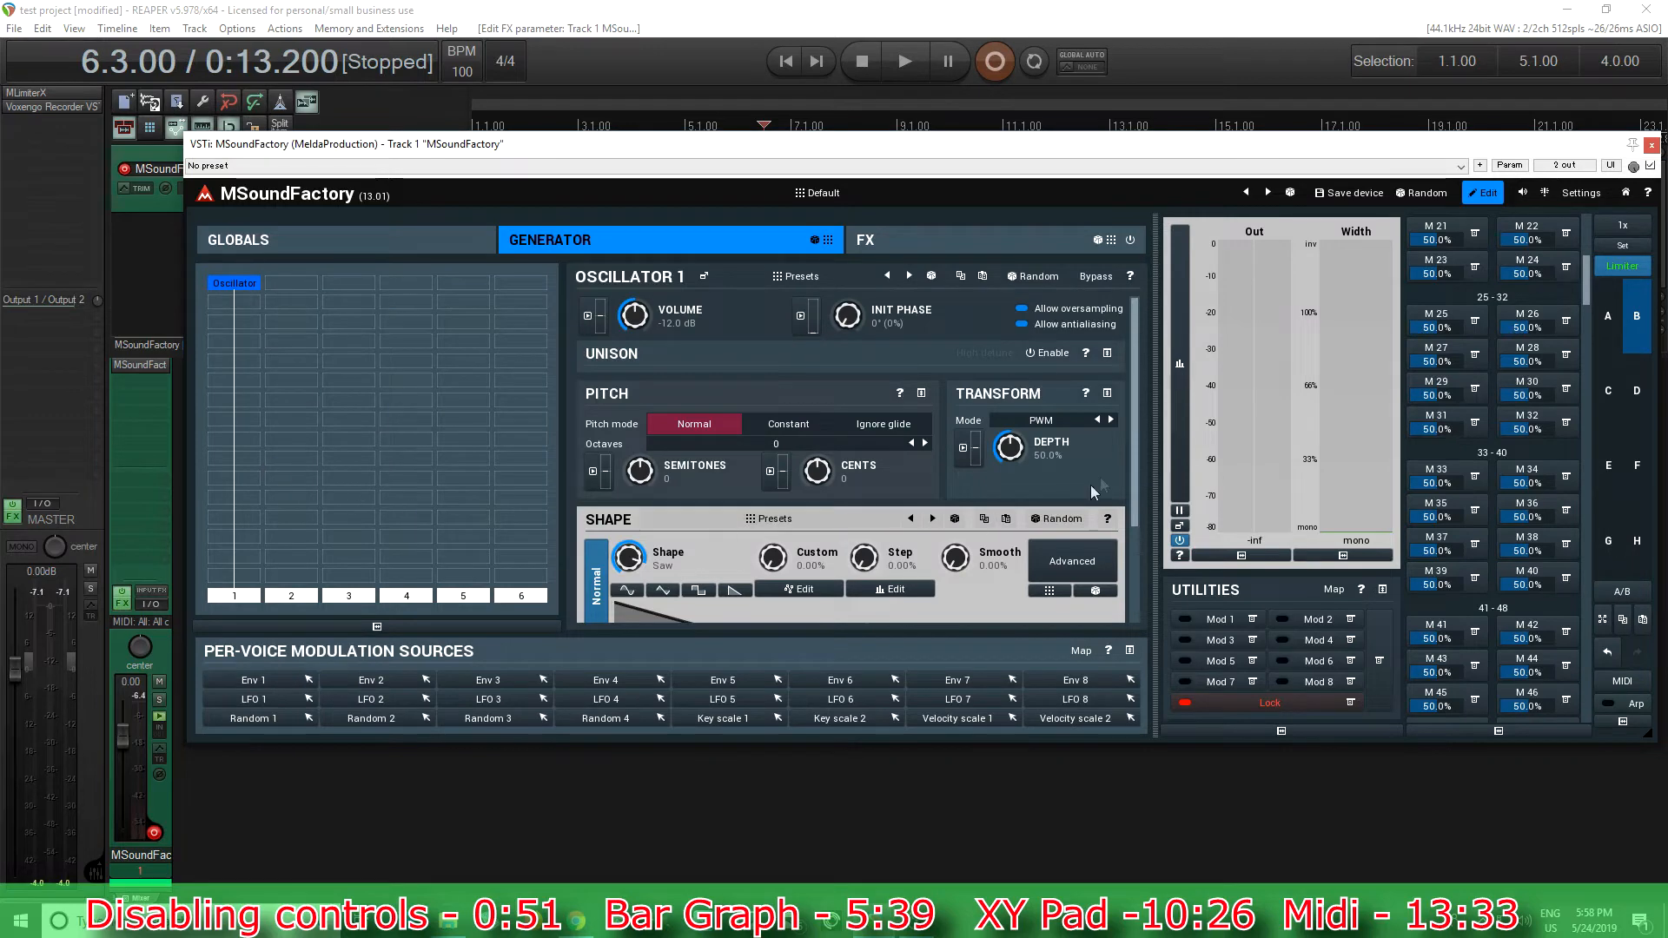
pyautogui.moveTo(1140, 362)
pyautogui.mouseDown()
pyautogui.moveTo(1143, 450)
pyautogui.moveTo(1138, 359)
pyautogui.mouseUp()
pyautogui.click(1109, 355)
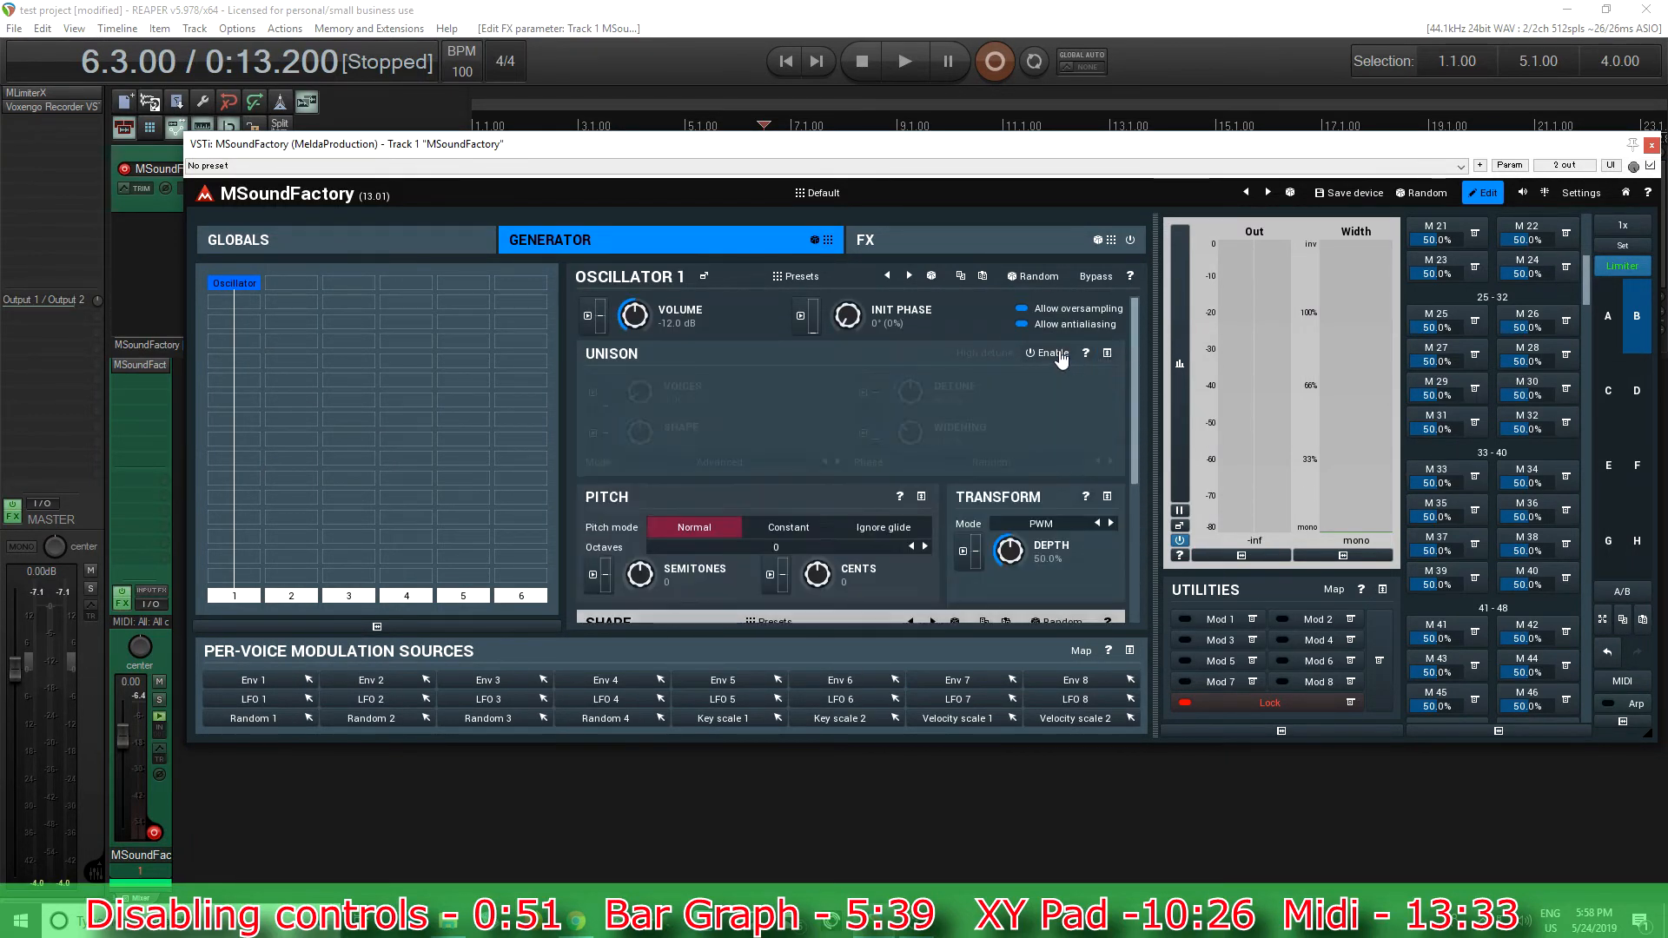
# Quick-learn the Unison Voices control to multiparameter 21 and the Detune control to multiparameter 22.
pyautogui.click(1475, 233)
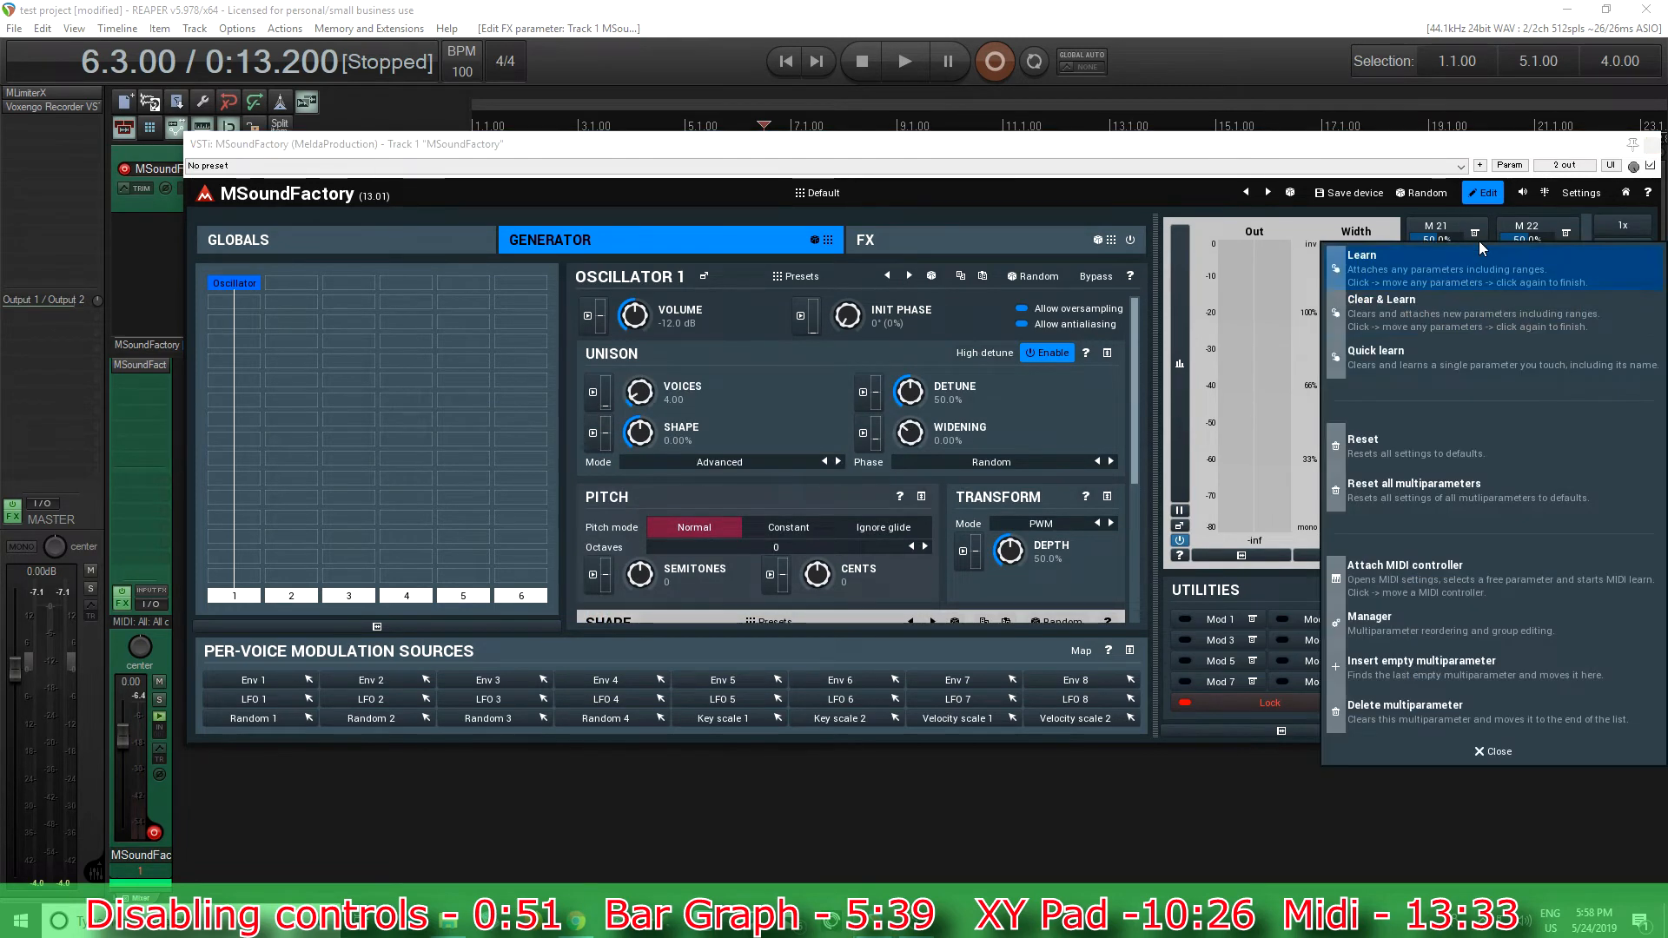
pyautogui.click(1393, 365)
pyautogui.click(641, 395)
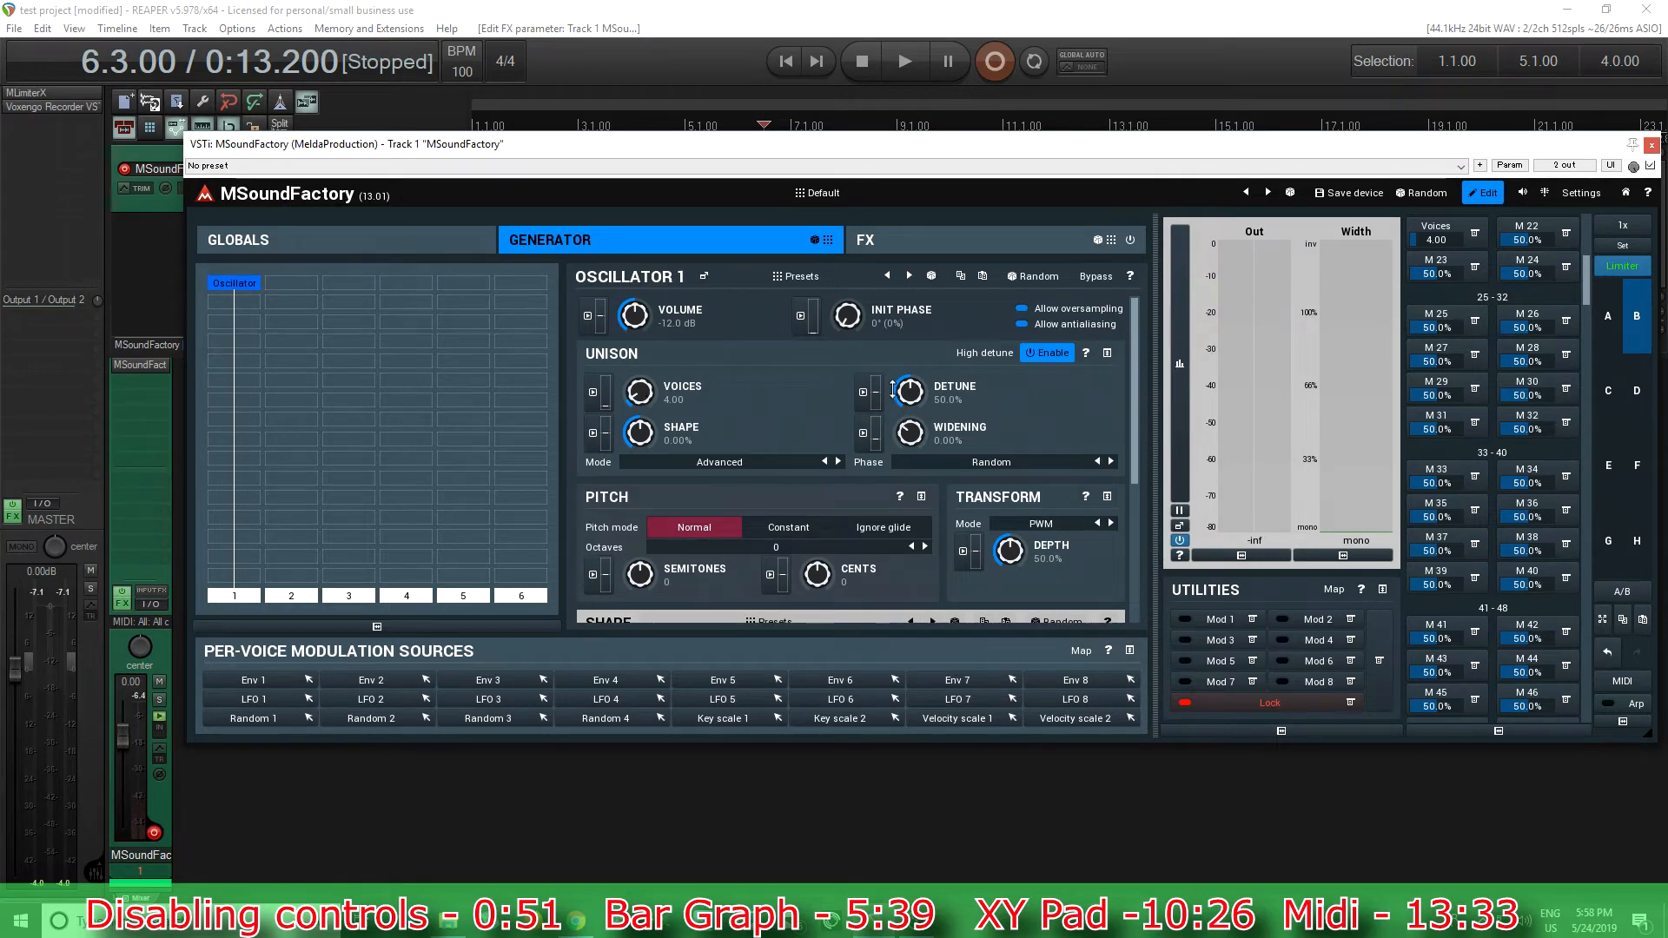
pyautogui.click(1566, 233)
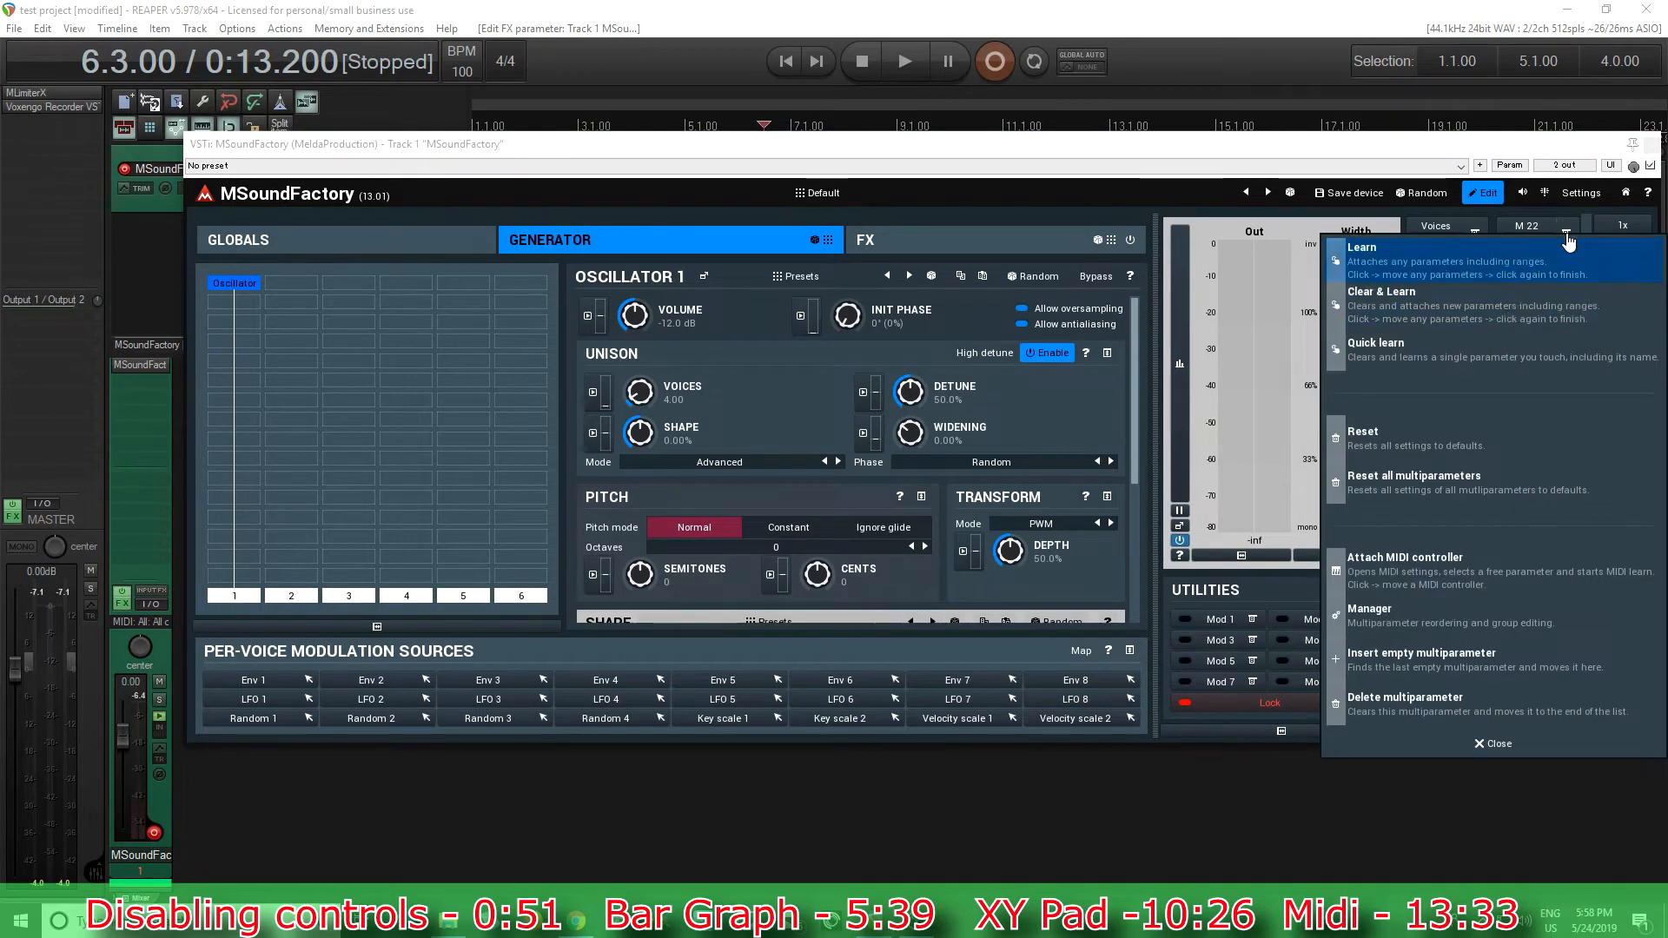
pyautogui.click(1442, 354)
pyautogui.moveTo(909, 393)
pyautogui.mouseDown()
pyautogui.moveTo(909, 434)
pyautogui.moveTo(907, 391)
pyautogui.mouseUp()
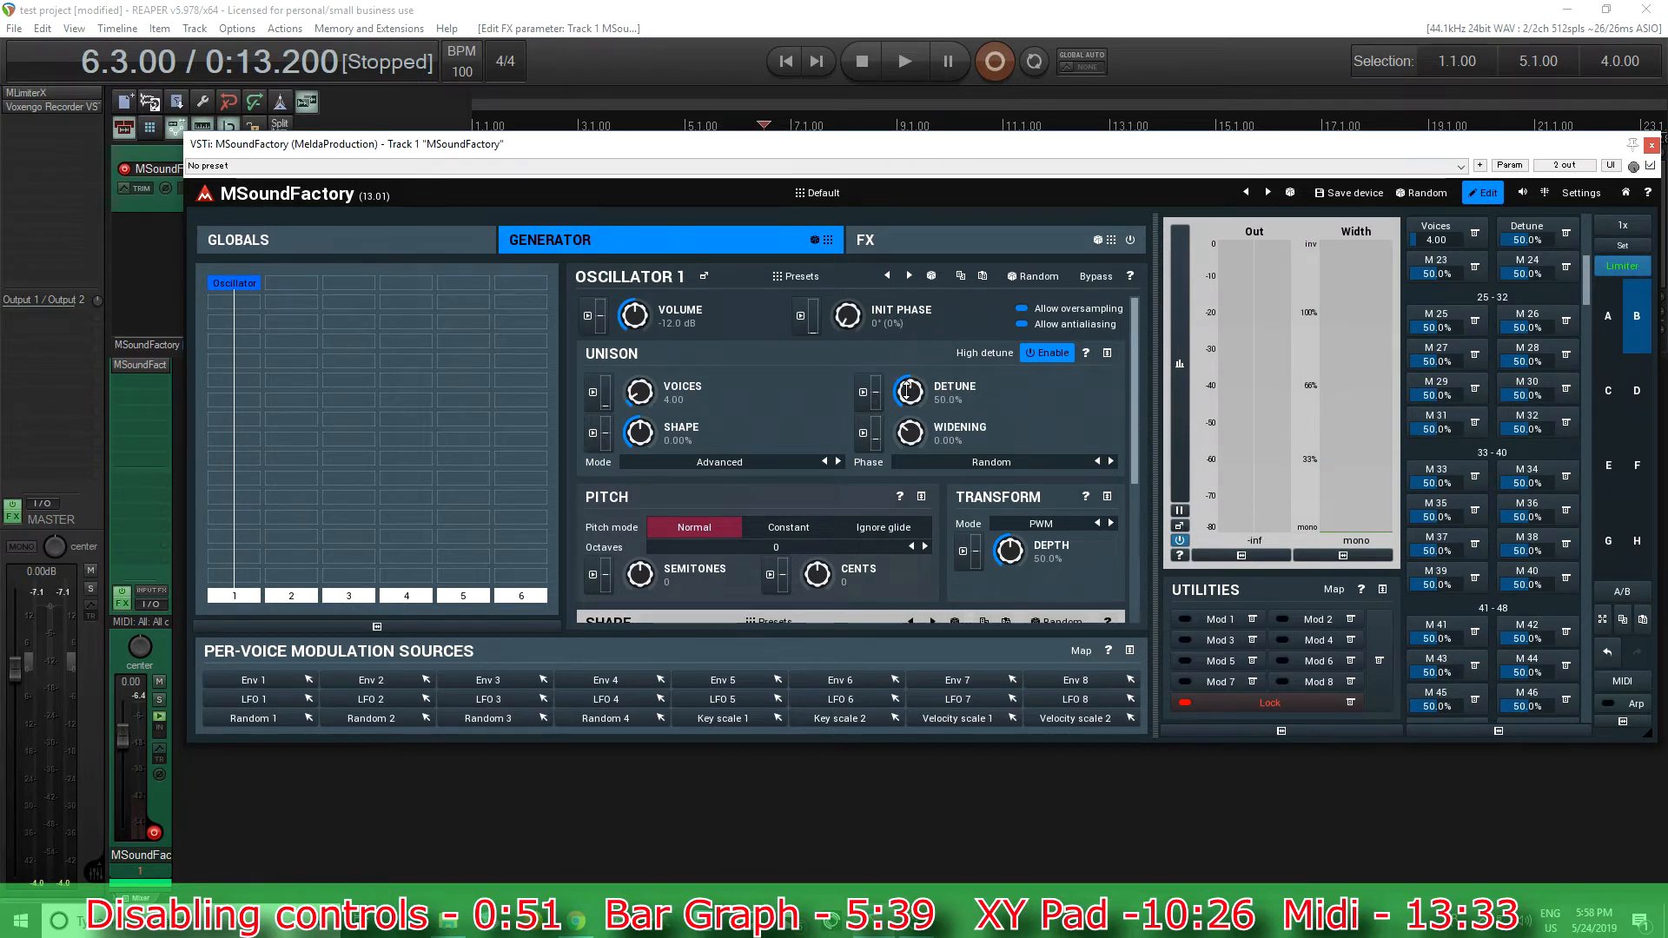
# Set the Voices multiparameter's editor mode to XY-pad and close its settings.
pyautogui.click(1444, 231)
pyautogui.click(1445, 231)
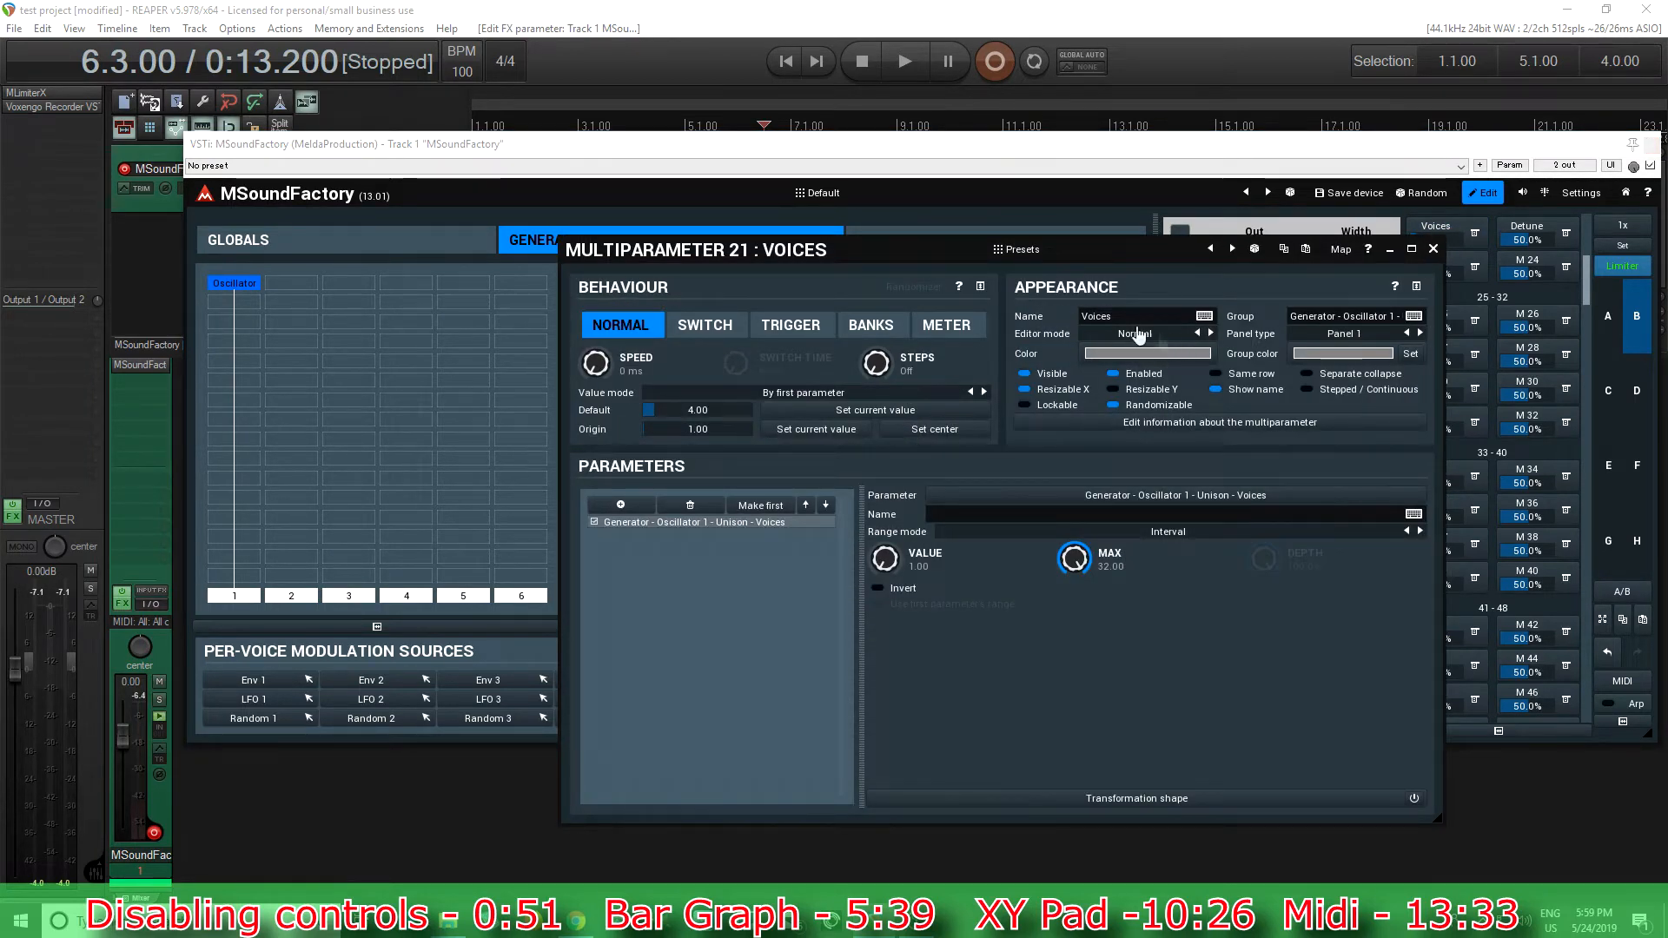
pyautogui.click(1126, 334)
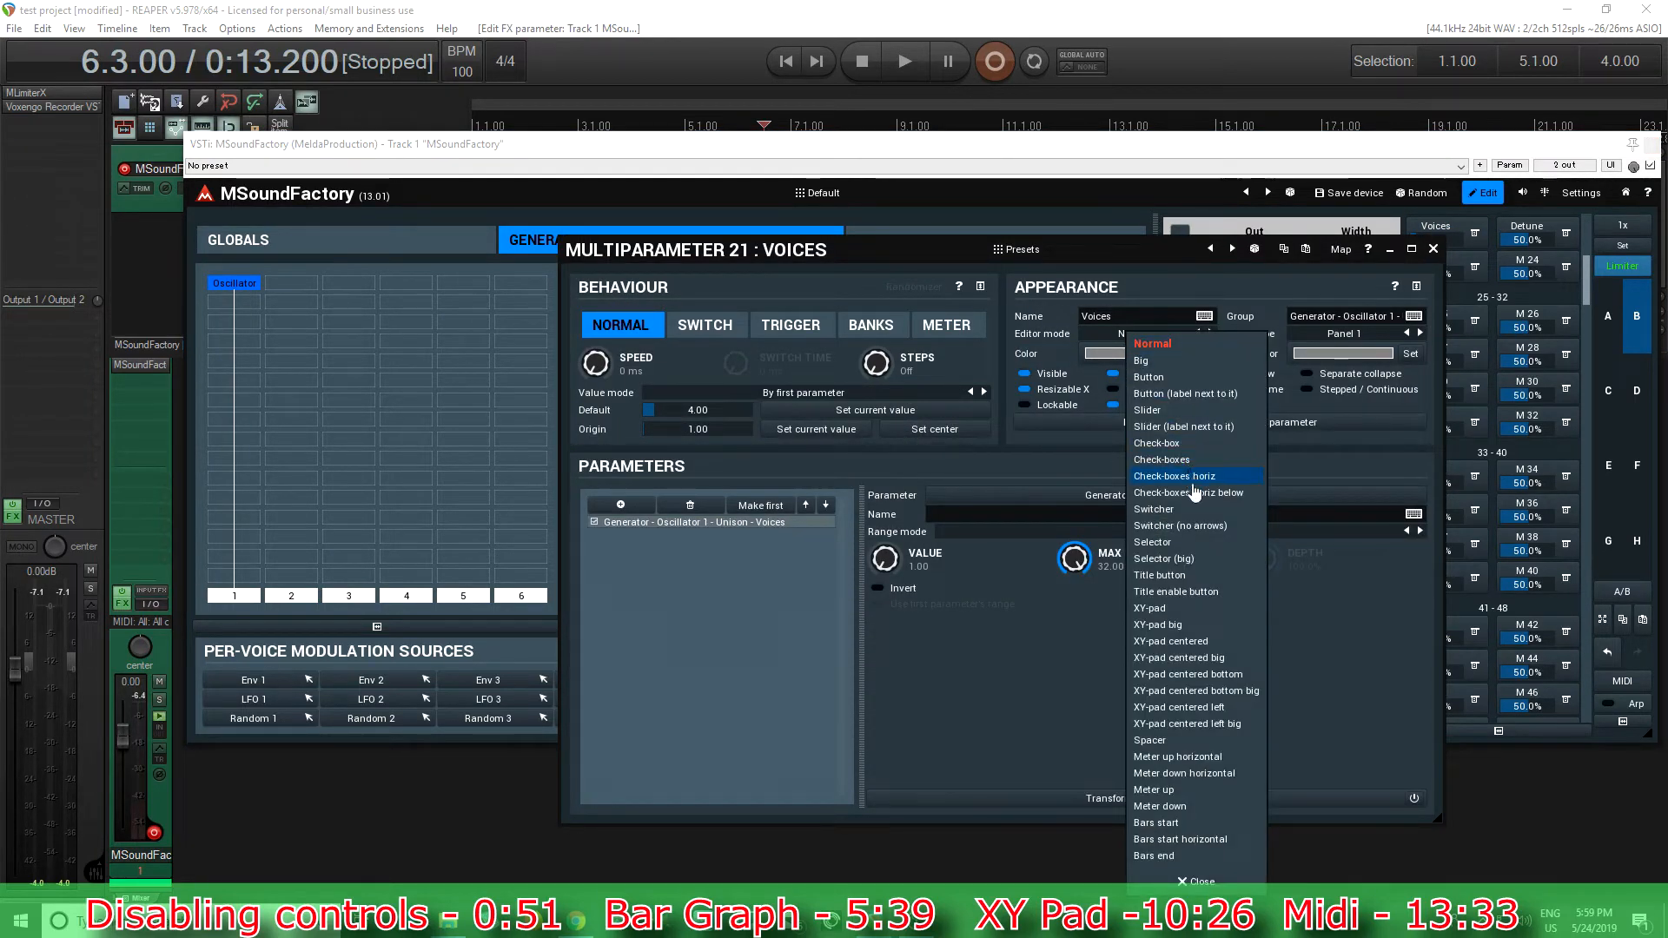
pyautogui.click(1179, 609)
pyautogui.click(1433, 248)
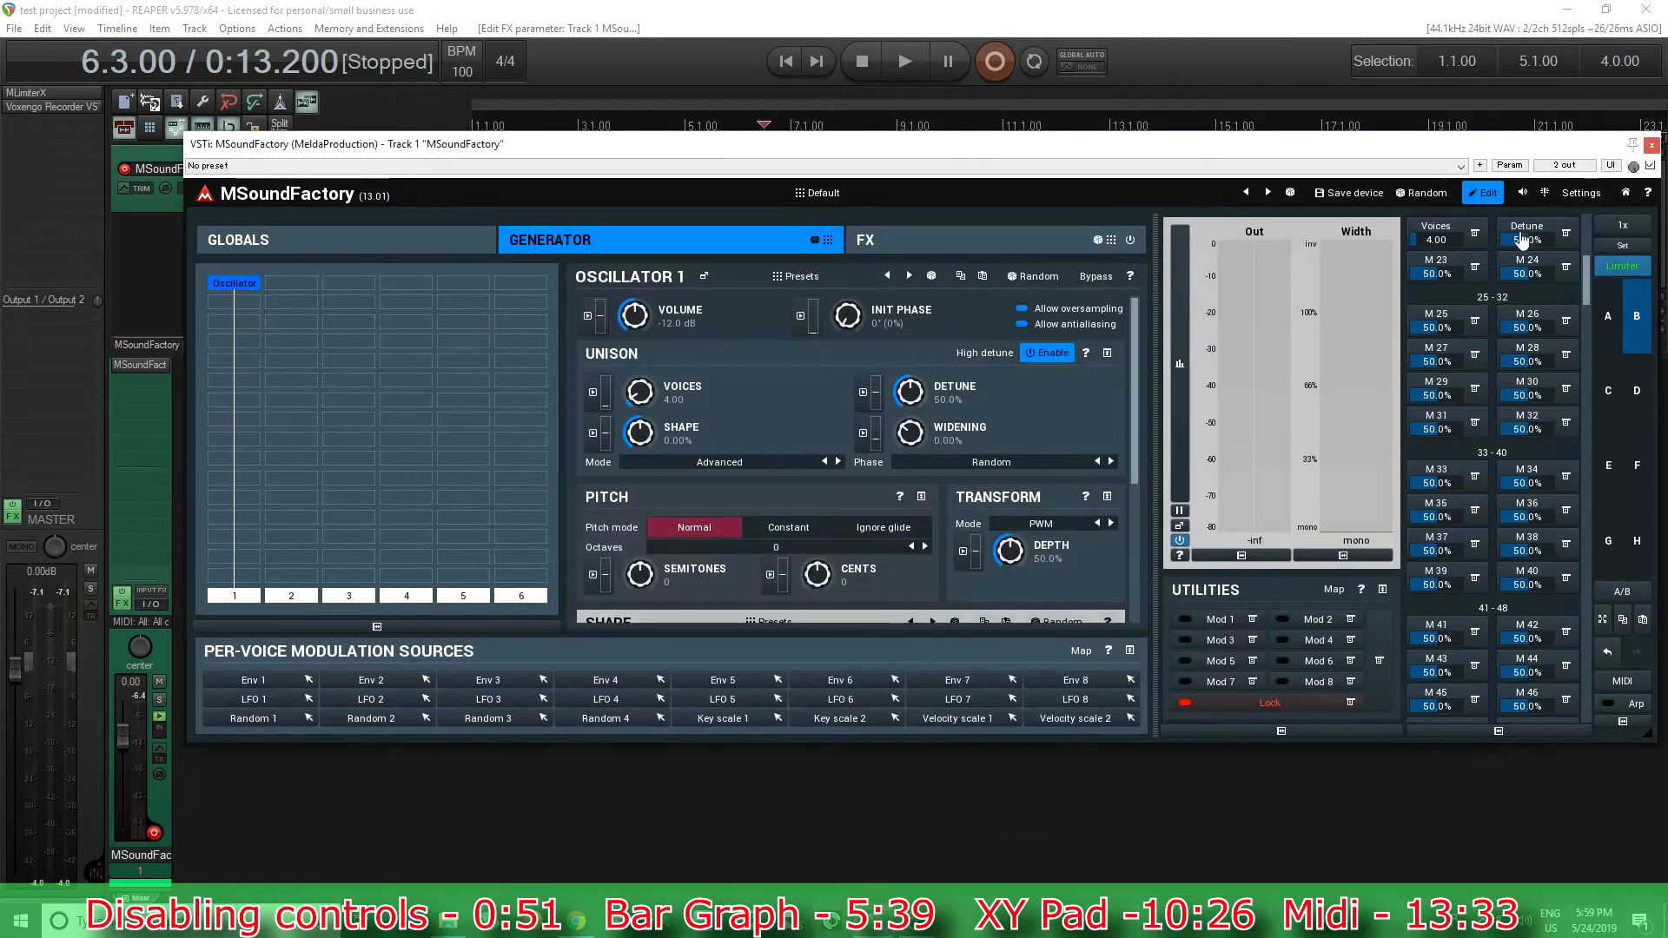
# Set the Detune multiparameter's editor mode to XY-pad, close its settings and leave edit mode.
pyautogui.click(1527, 233)
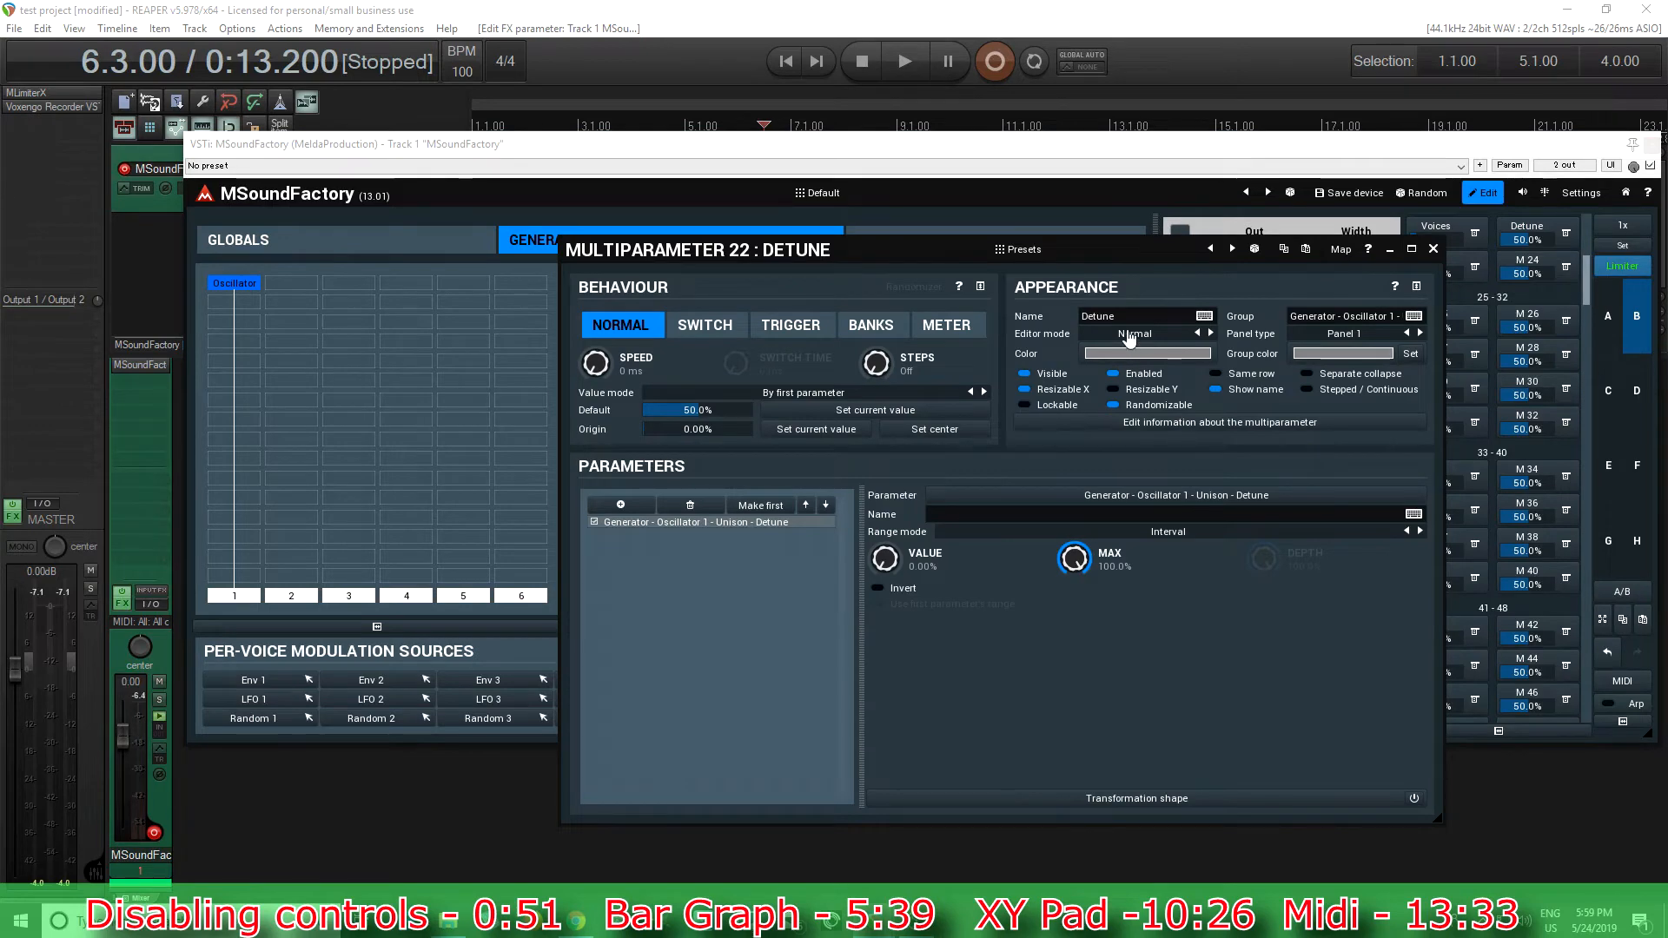
pyautogui.click(1131, 335)
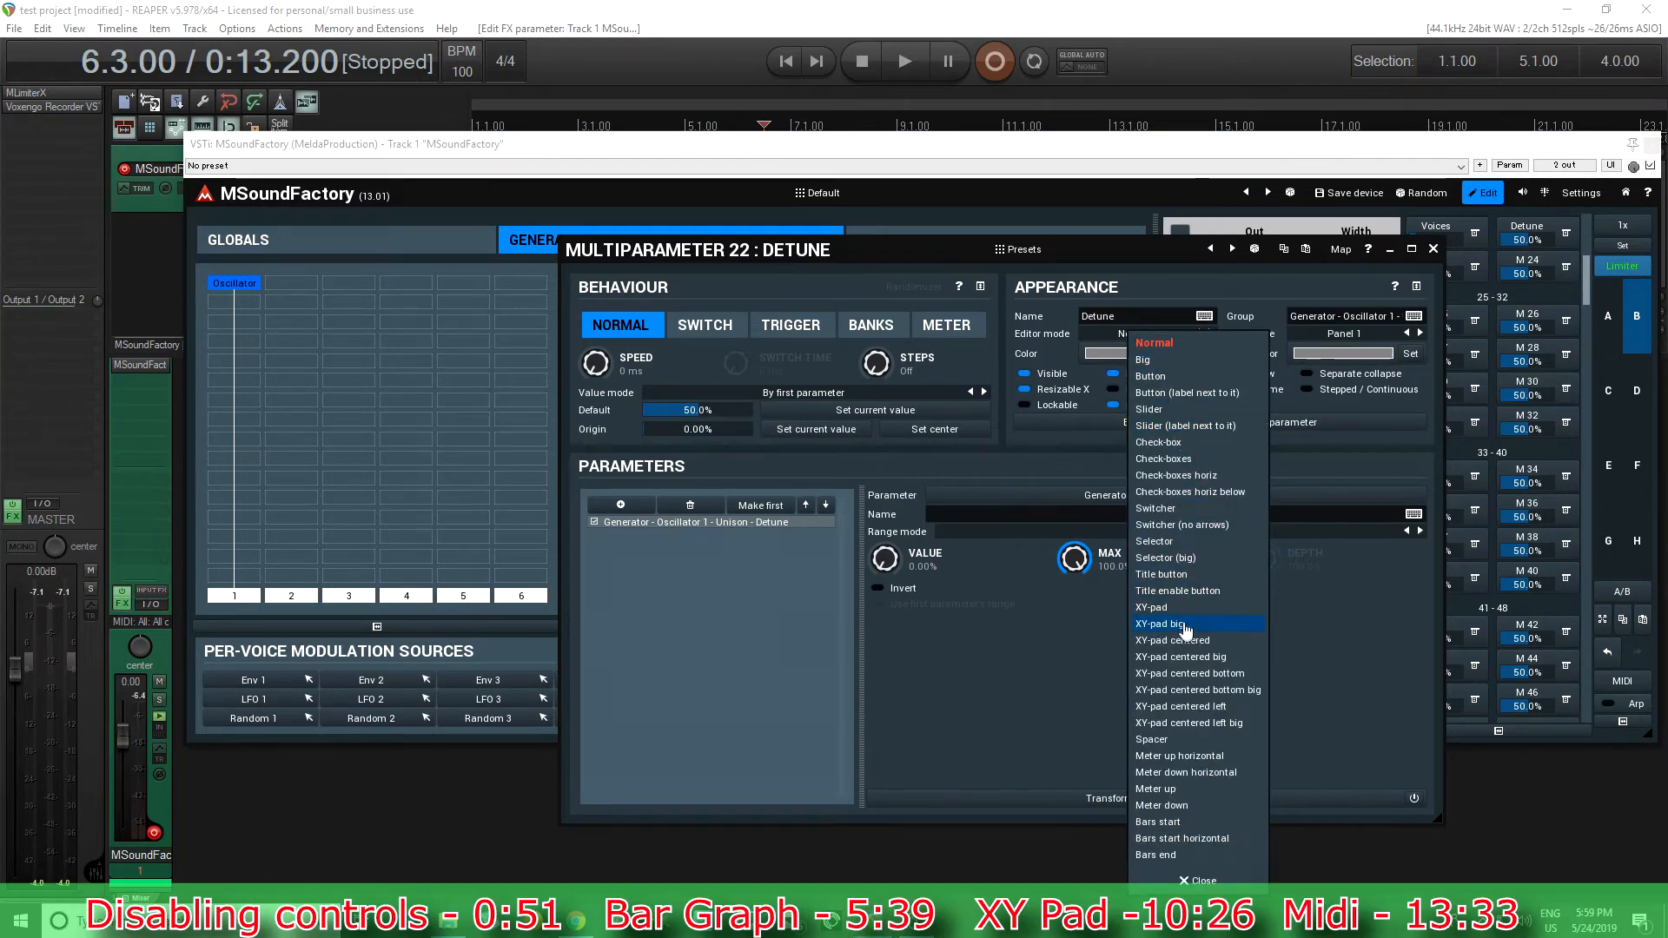
pyautogui.click(1179, 608)
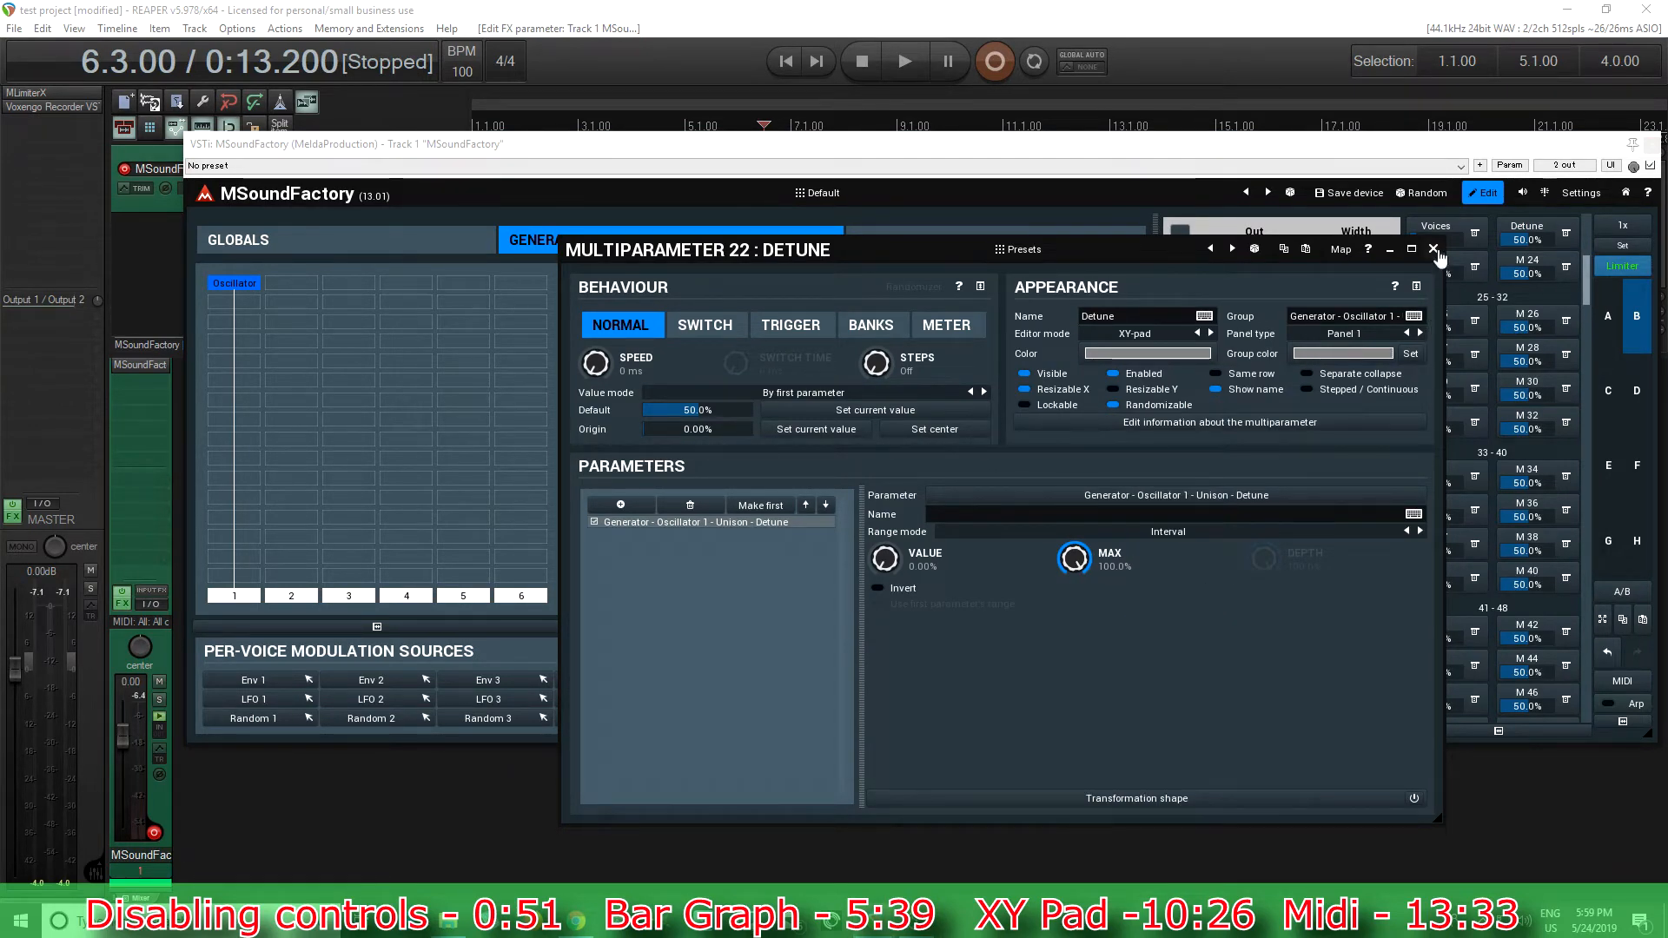
pyautogui.click(1435, 250)
pyautogui.click(1488, 194)
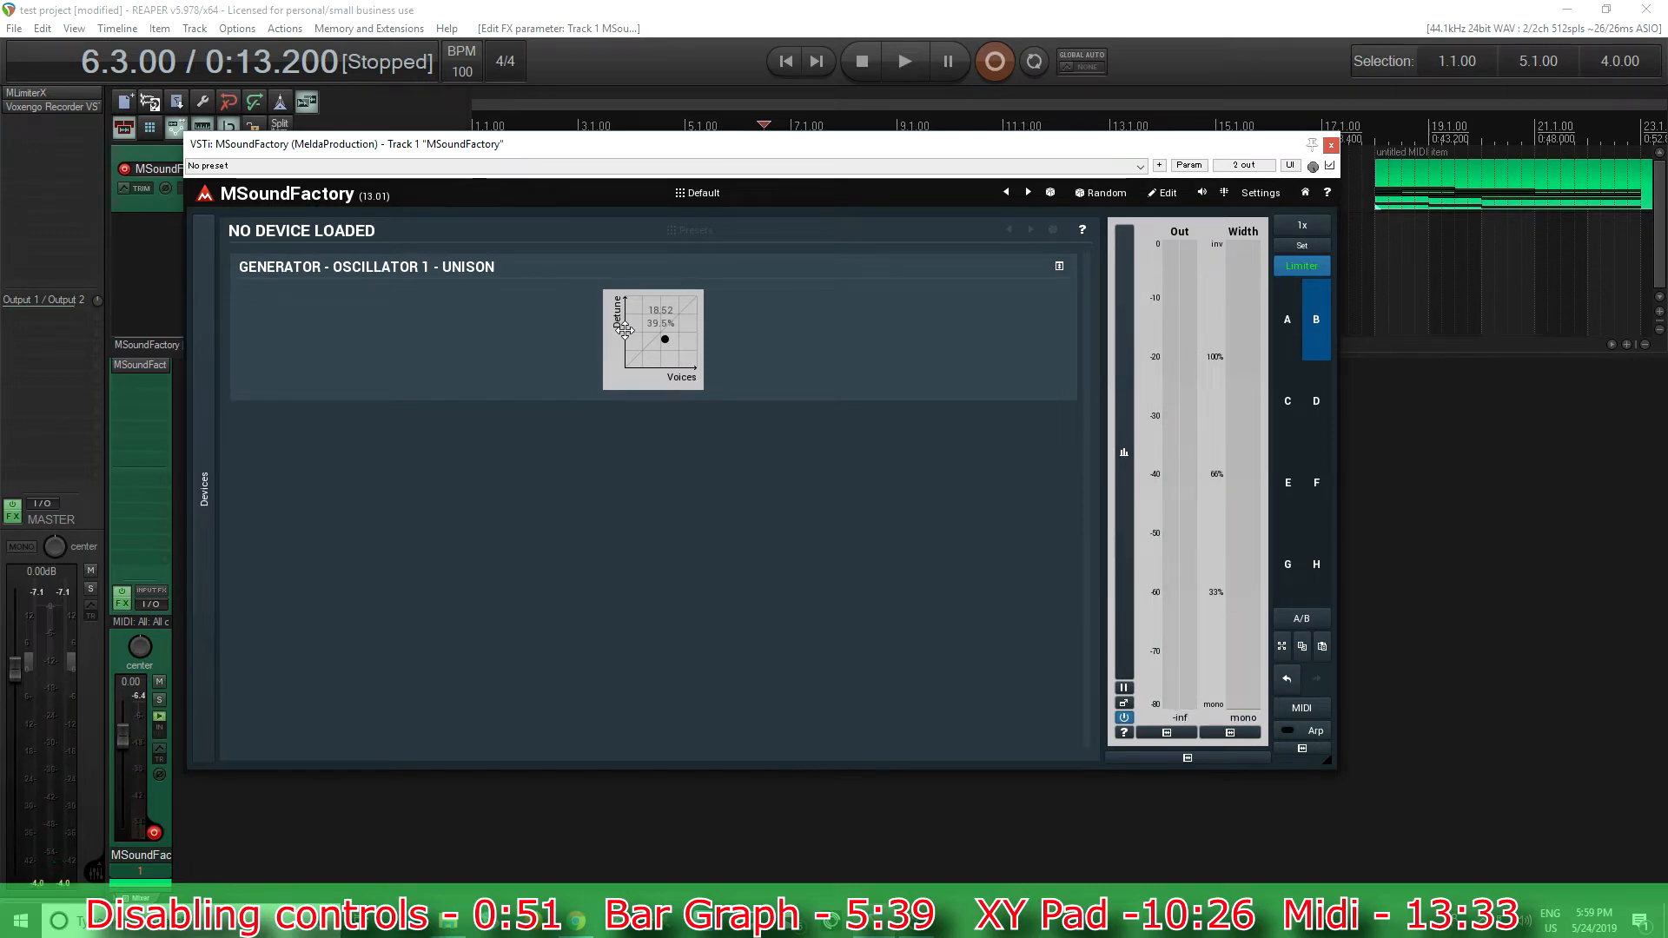
# In edit mode, set the Voices multiparameter's editor mode to XY-pad centered big and close its settings.
pyautogui.click(1166, 196)
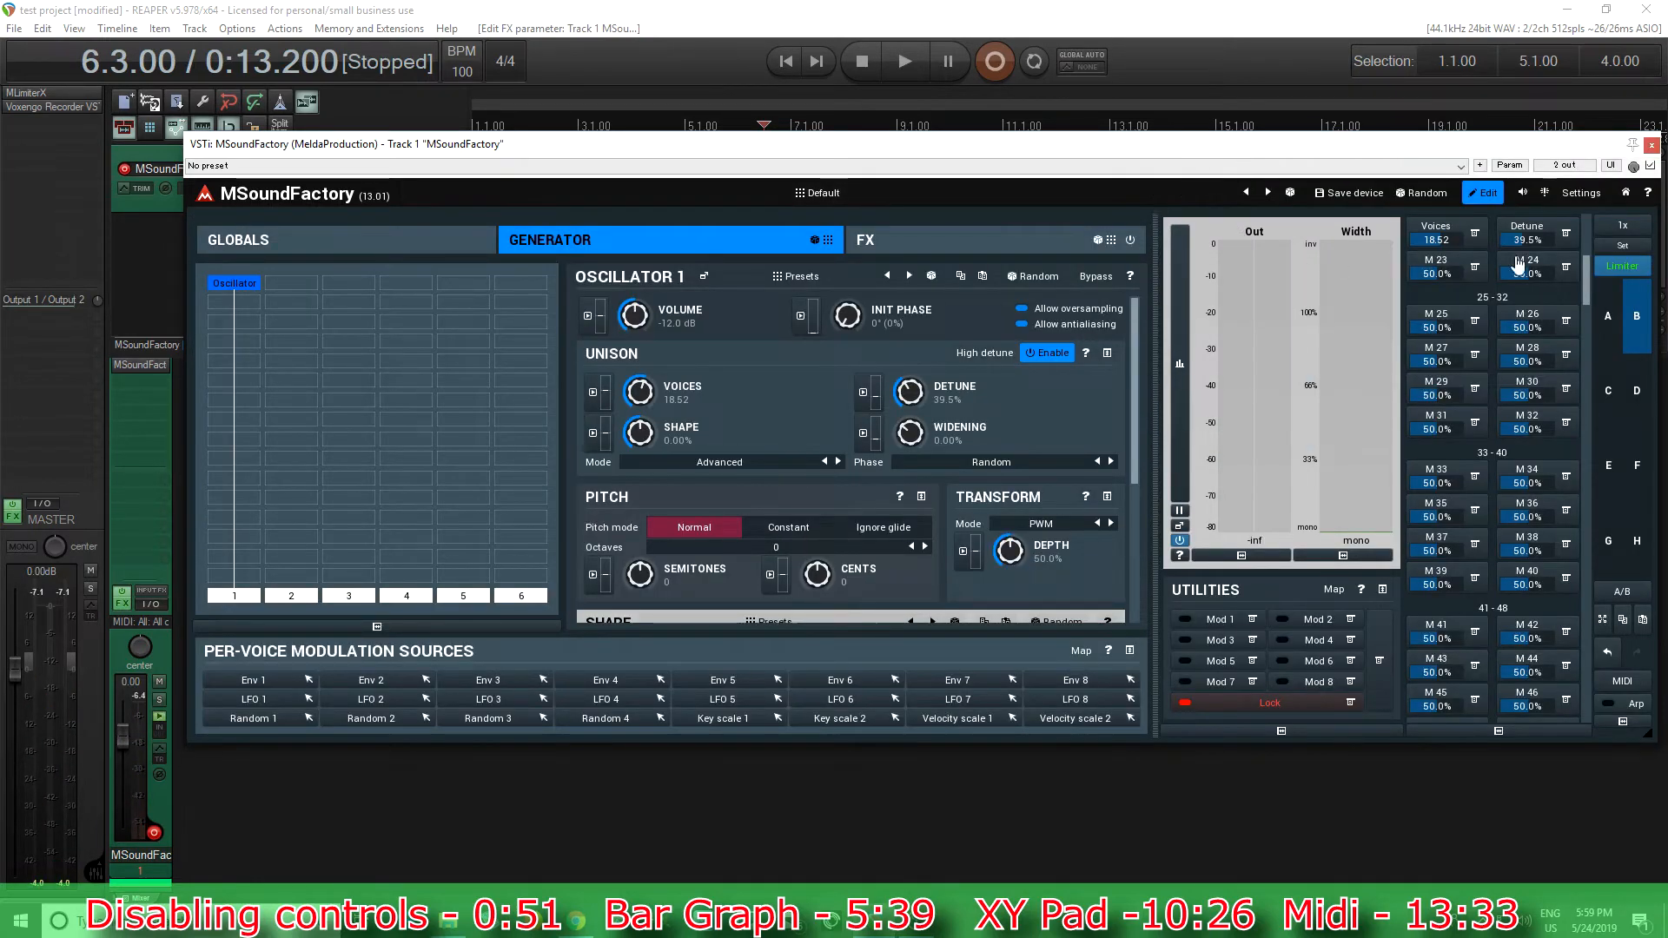
pyautogui.click(1438, 234)
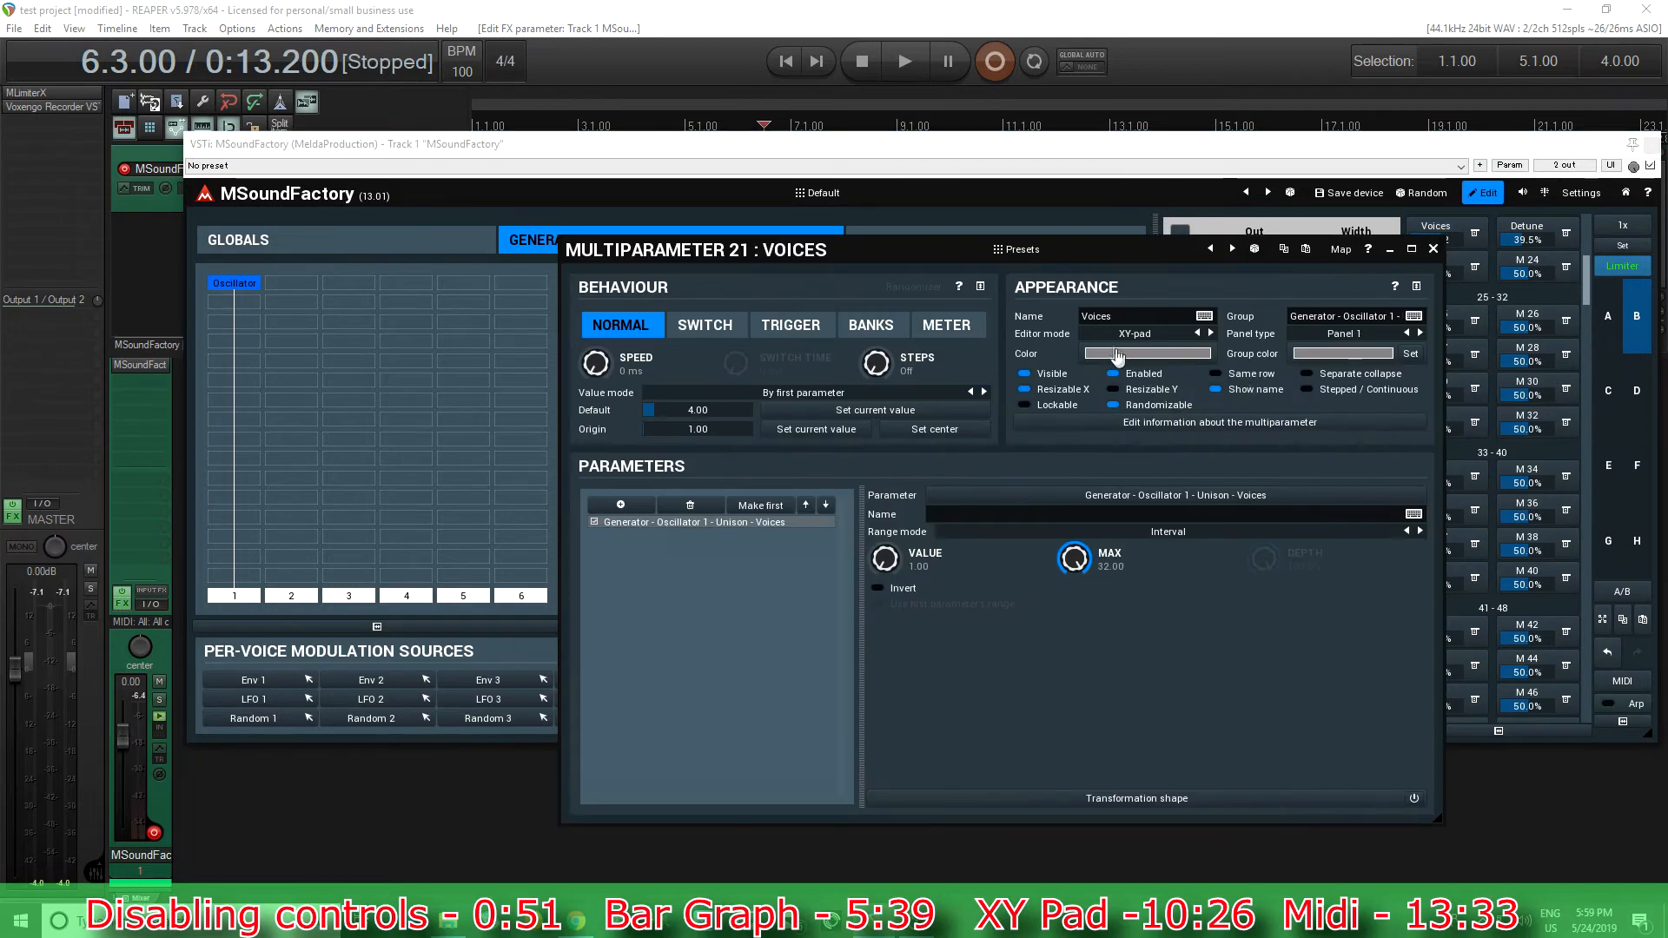
pyautogui.click(1117, 340)
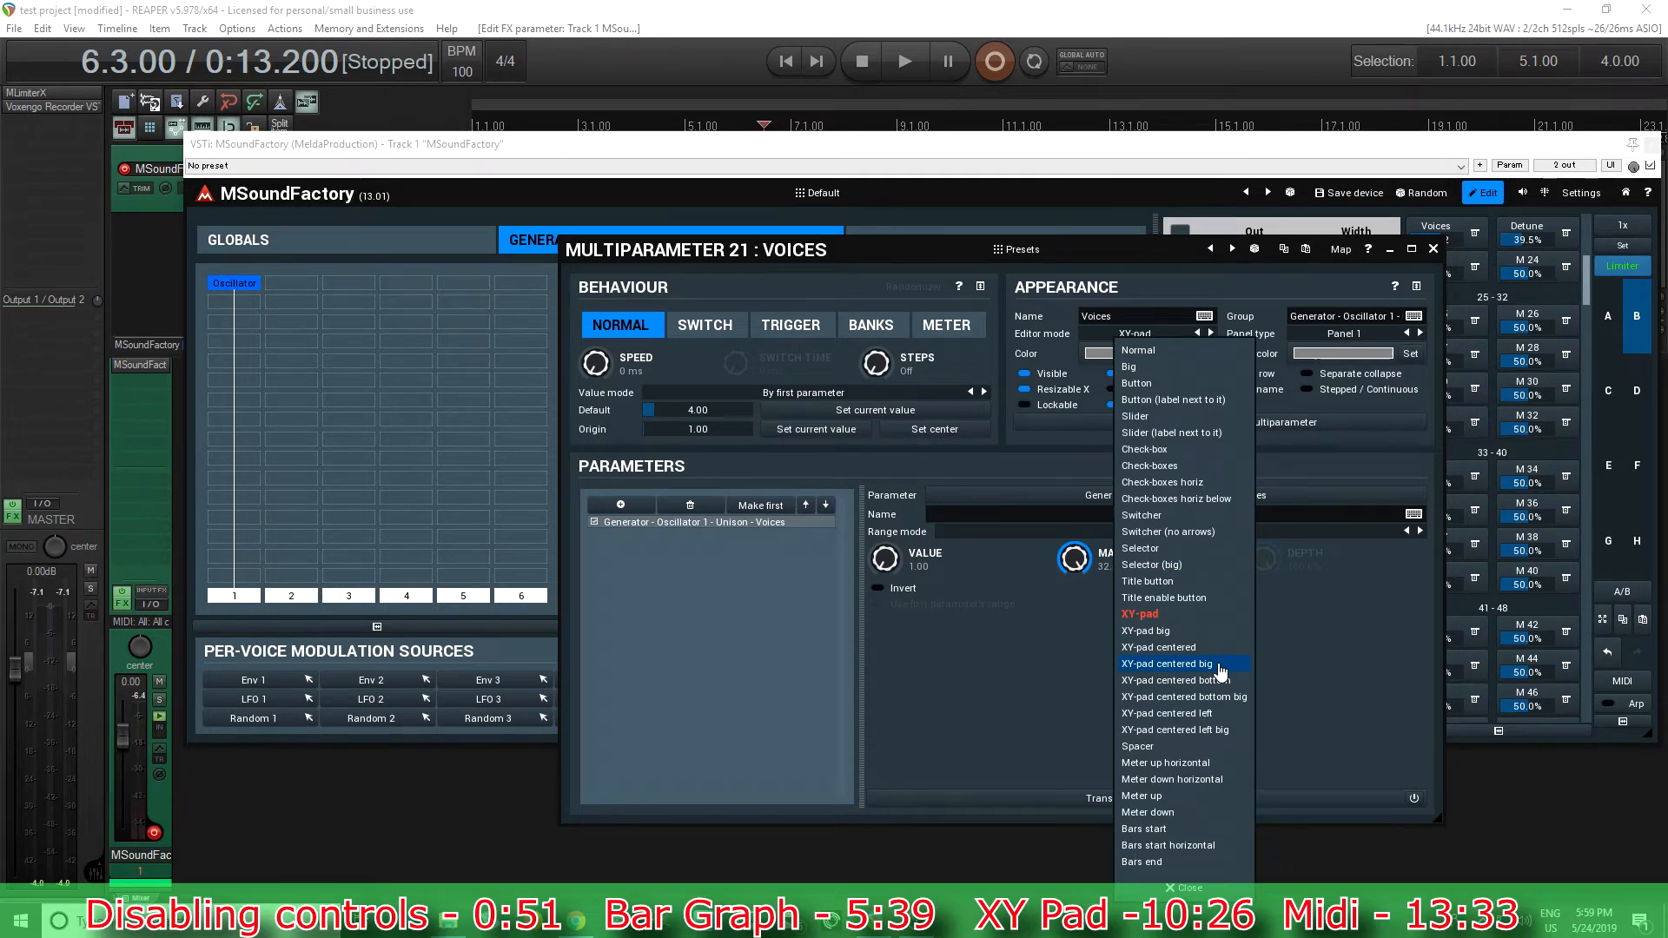
pyautogui.click(1220, 665)
pyautogui.click(1434, 250)
# Set the Detune multiparameter's editor mode to XY-pad centered big, close its settings and leave edit mode.
pyautogui.click(1529, 236)
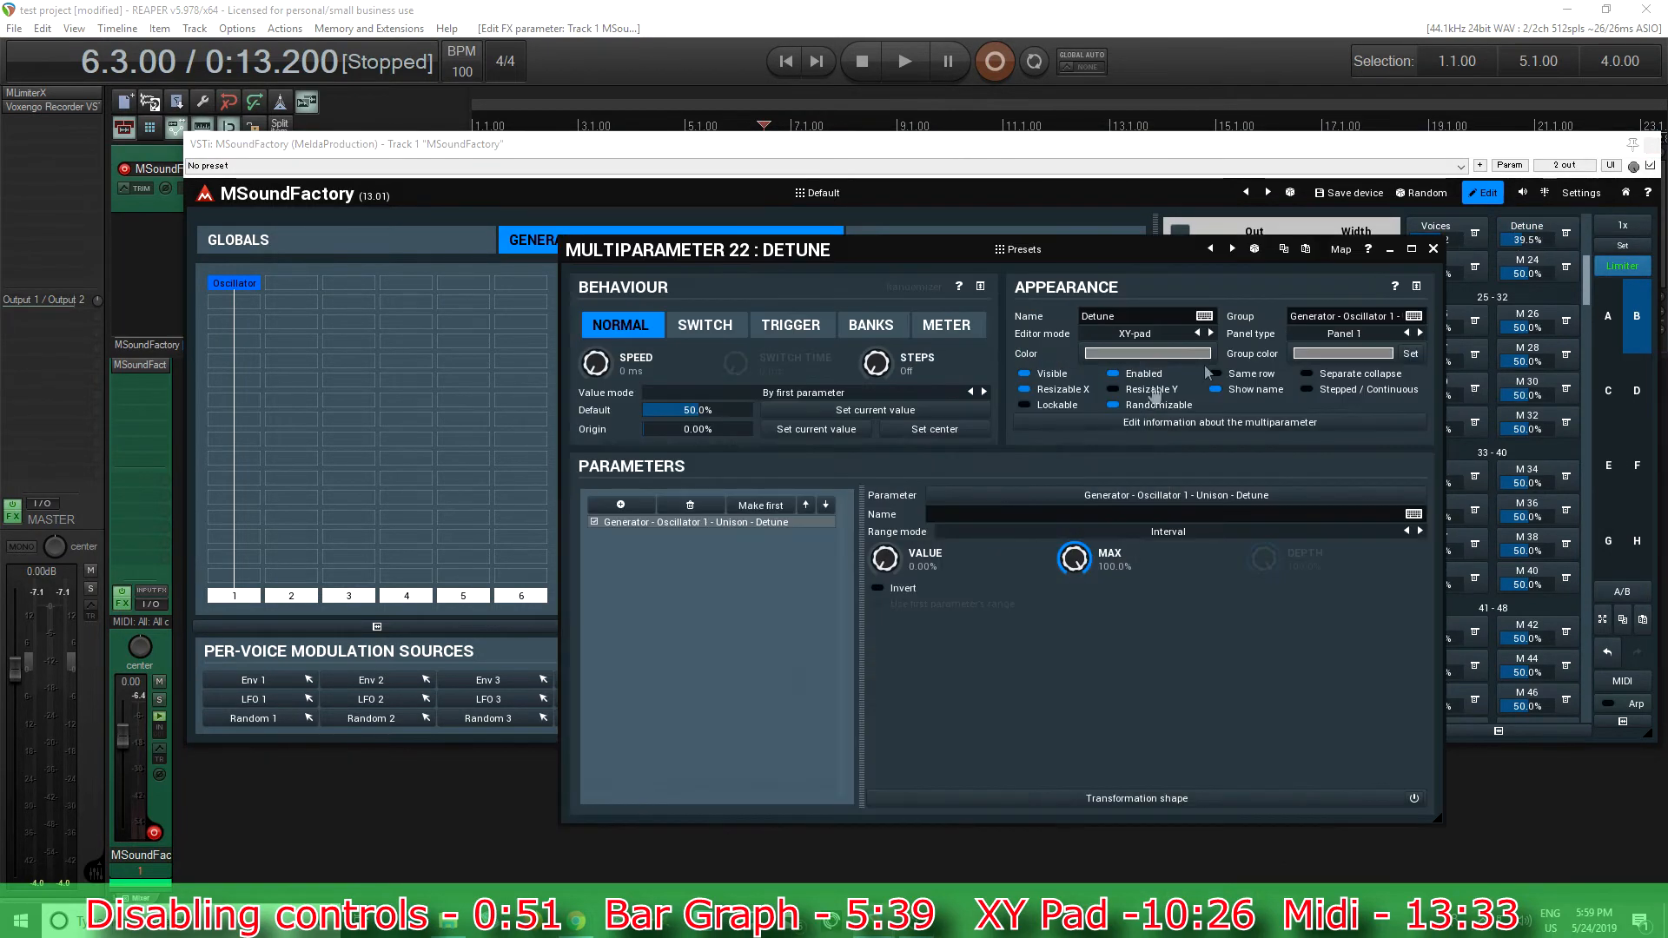
pyautogui.click(1134, 336)
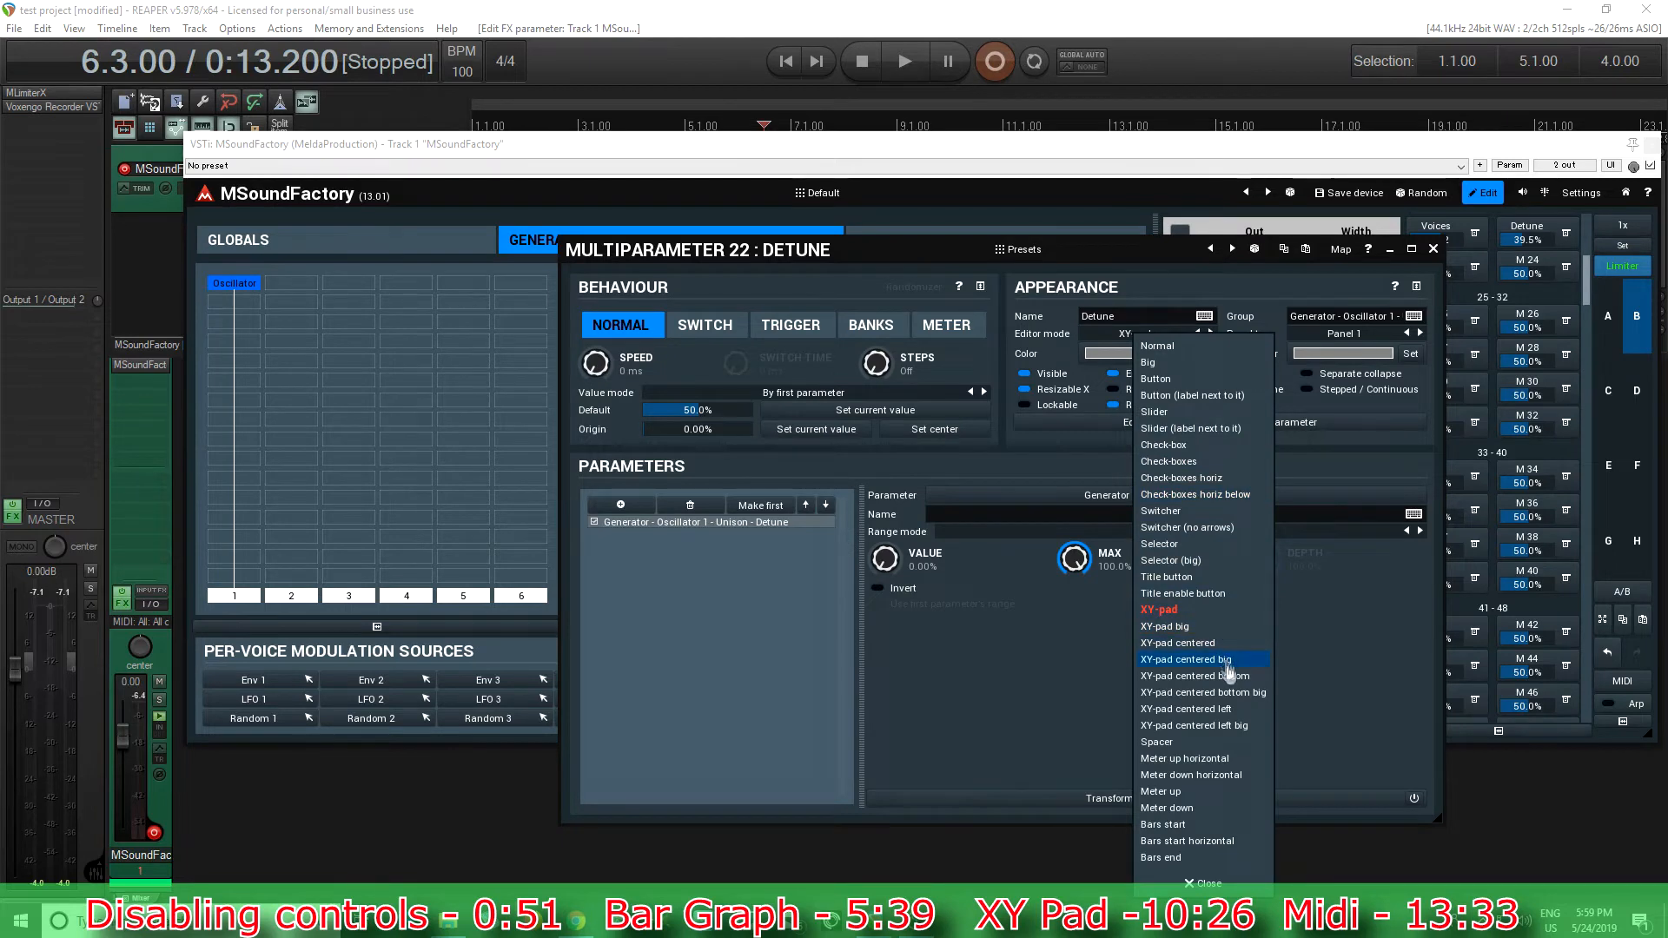
pyautogui.click(1225, 662)
pyautogui.click(1433, 249)
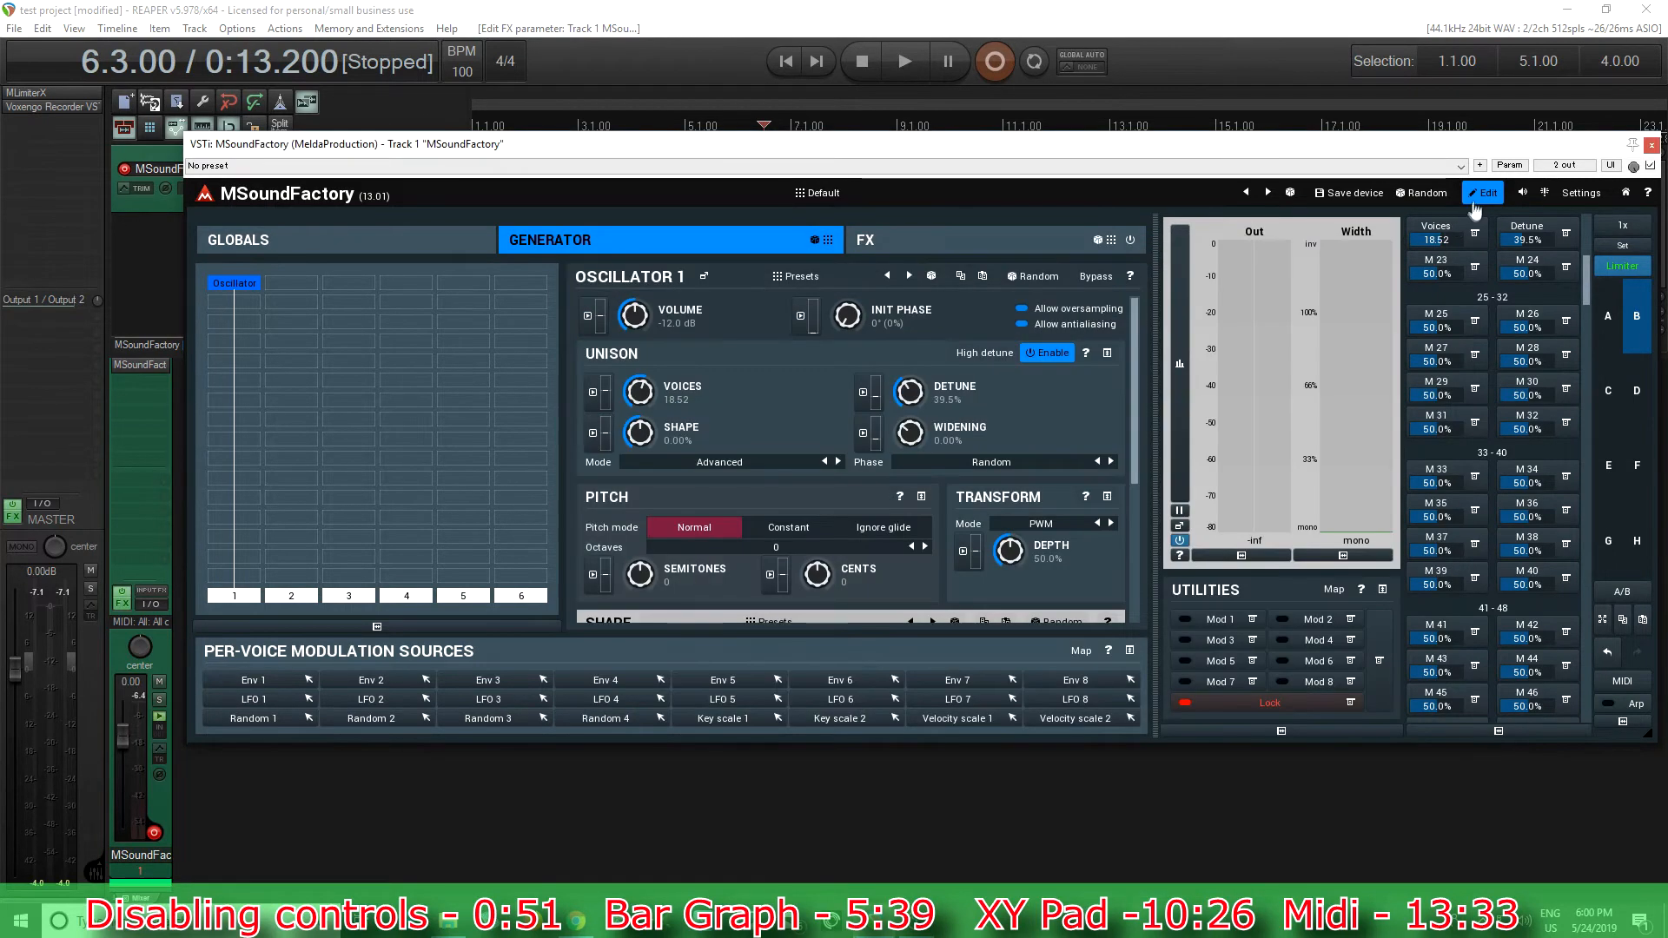
pyautogui.click(1484, 193)
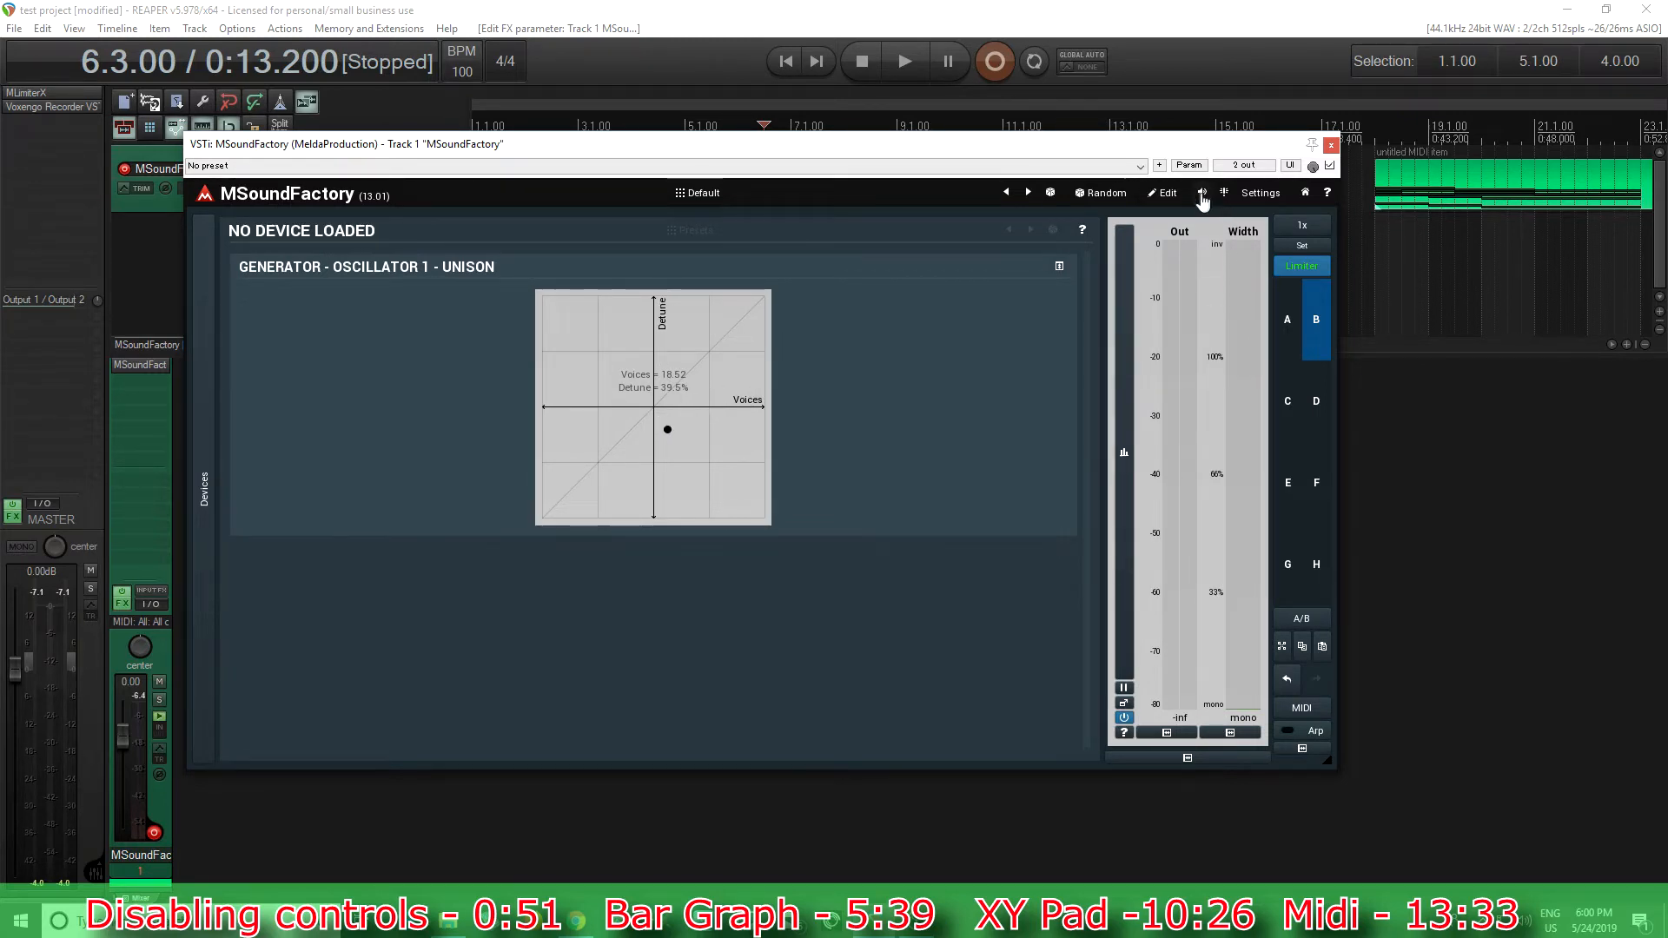
# In the multiparameter manager, move Detune above Voices to swap the pad's axes, and leave edit mode.
pyautogui.click(1162, 193)
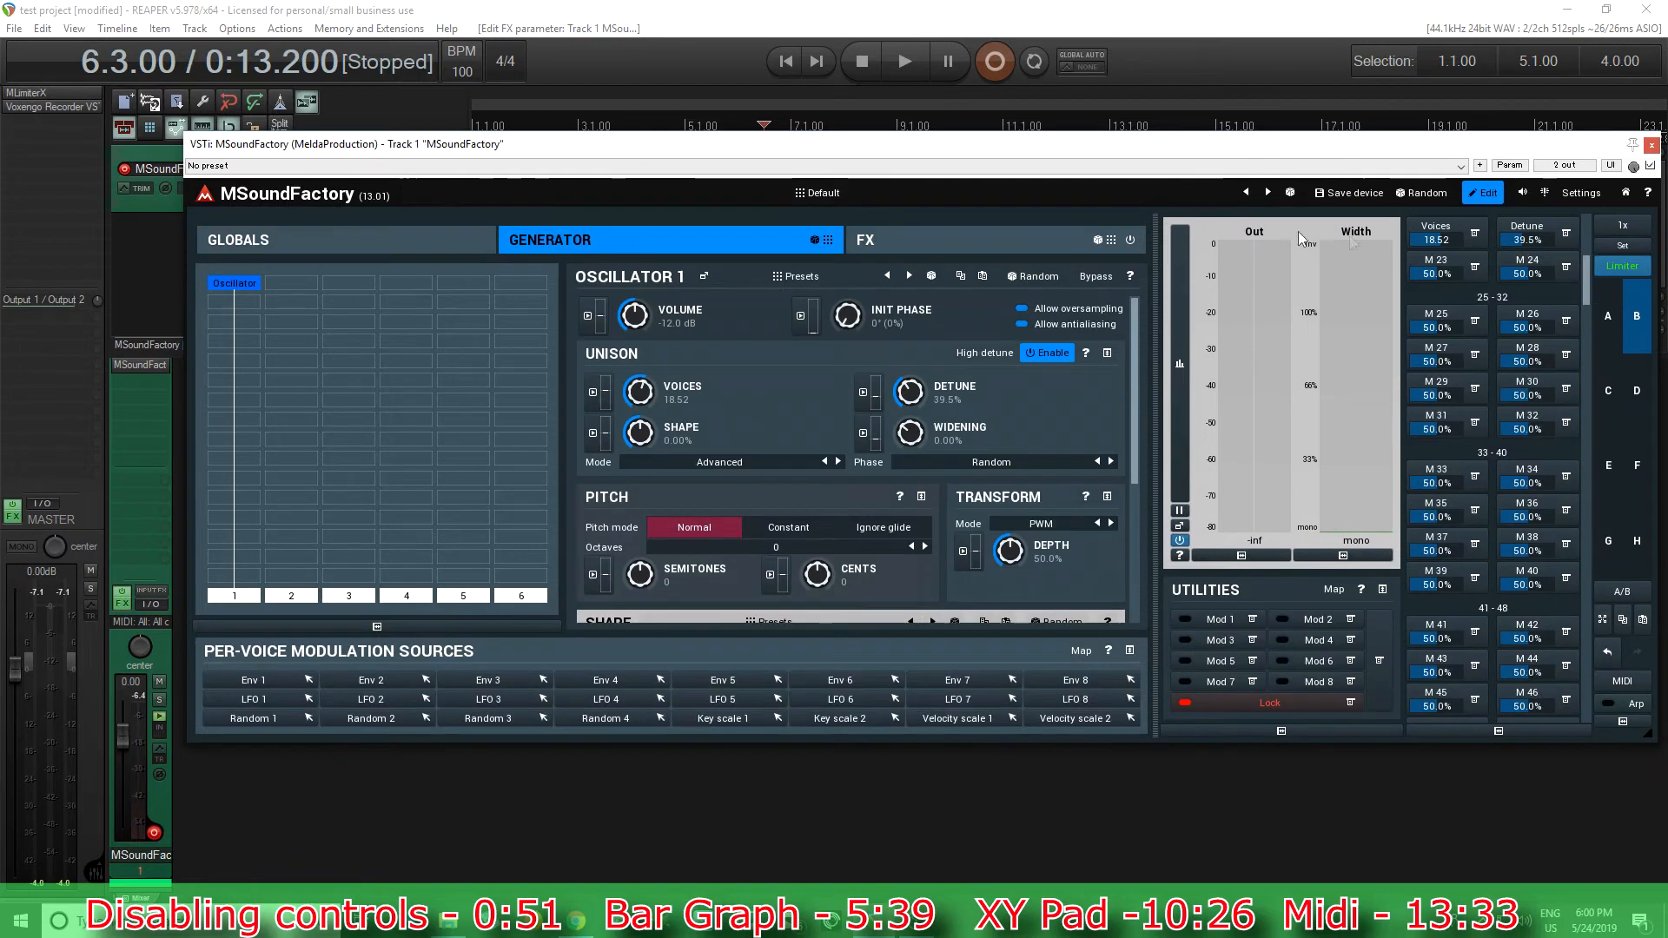
pyautogui.click(1567, 237)
pyautogui.click(1390, 616)
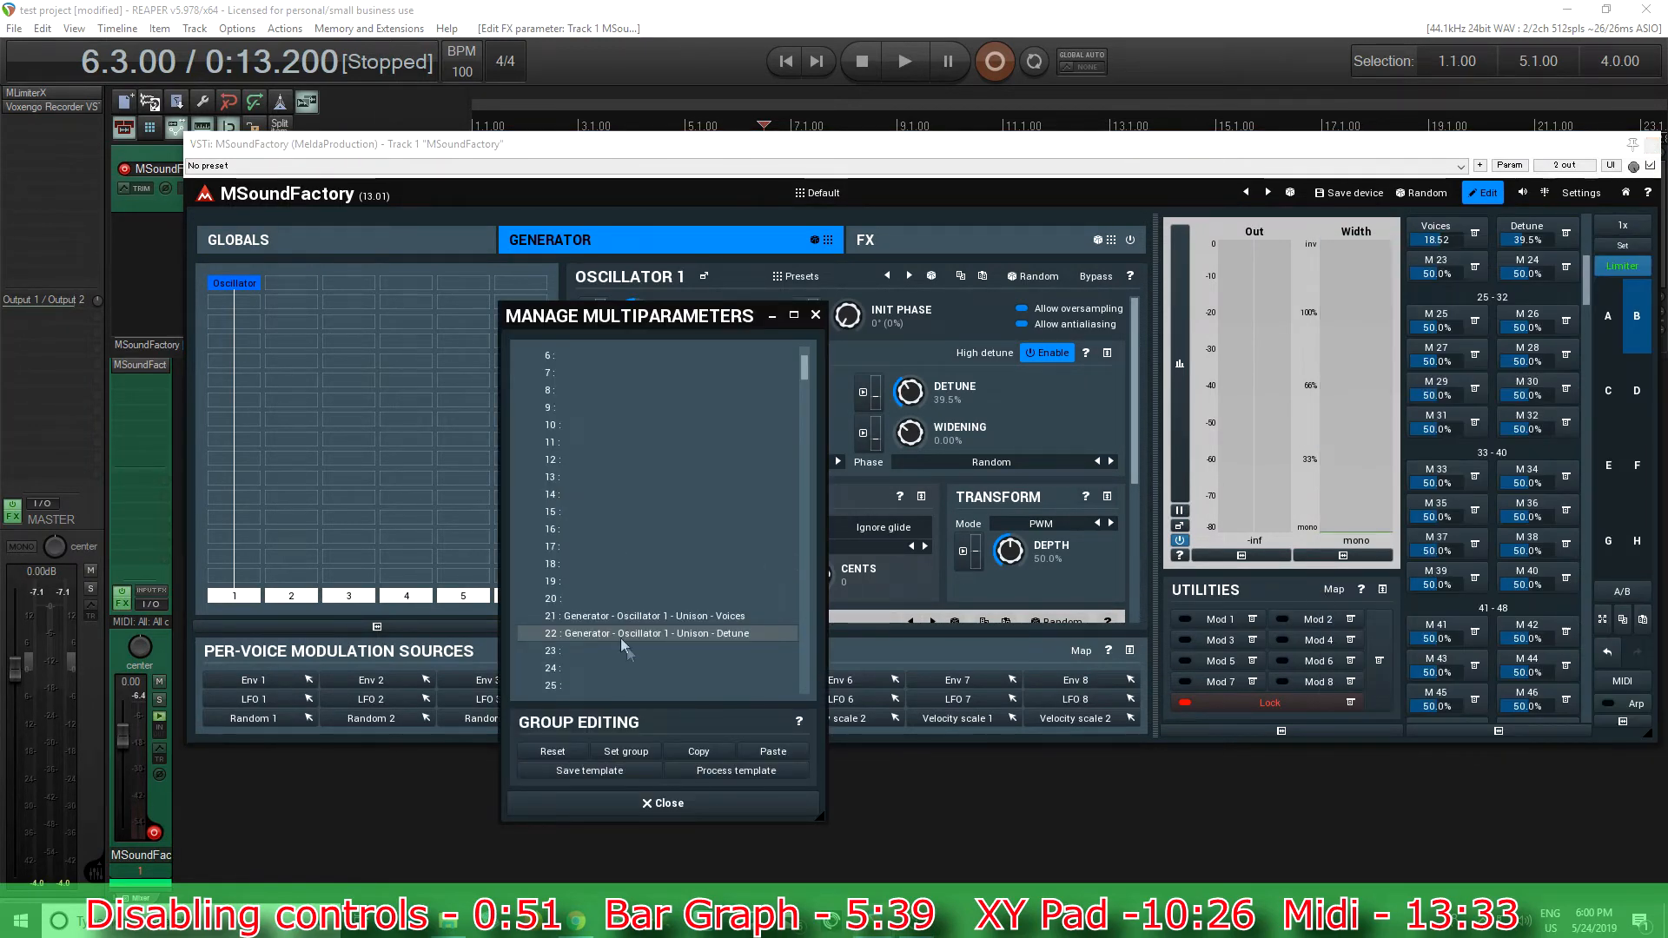
pyautogui.moveTo(626, 641); pyautogui.dragTo(623, 624)
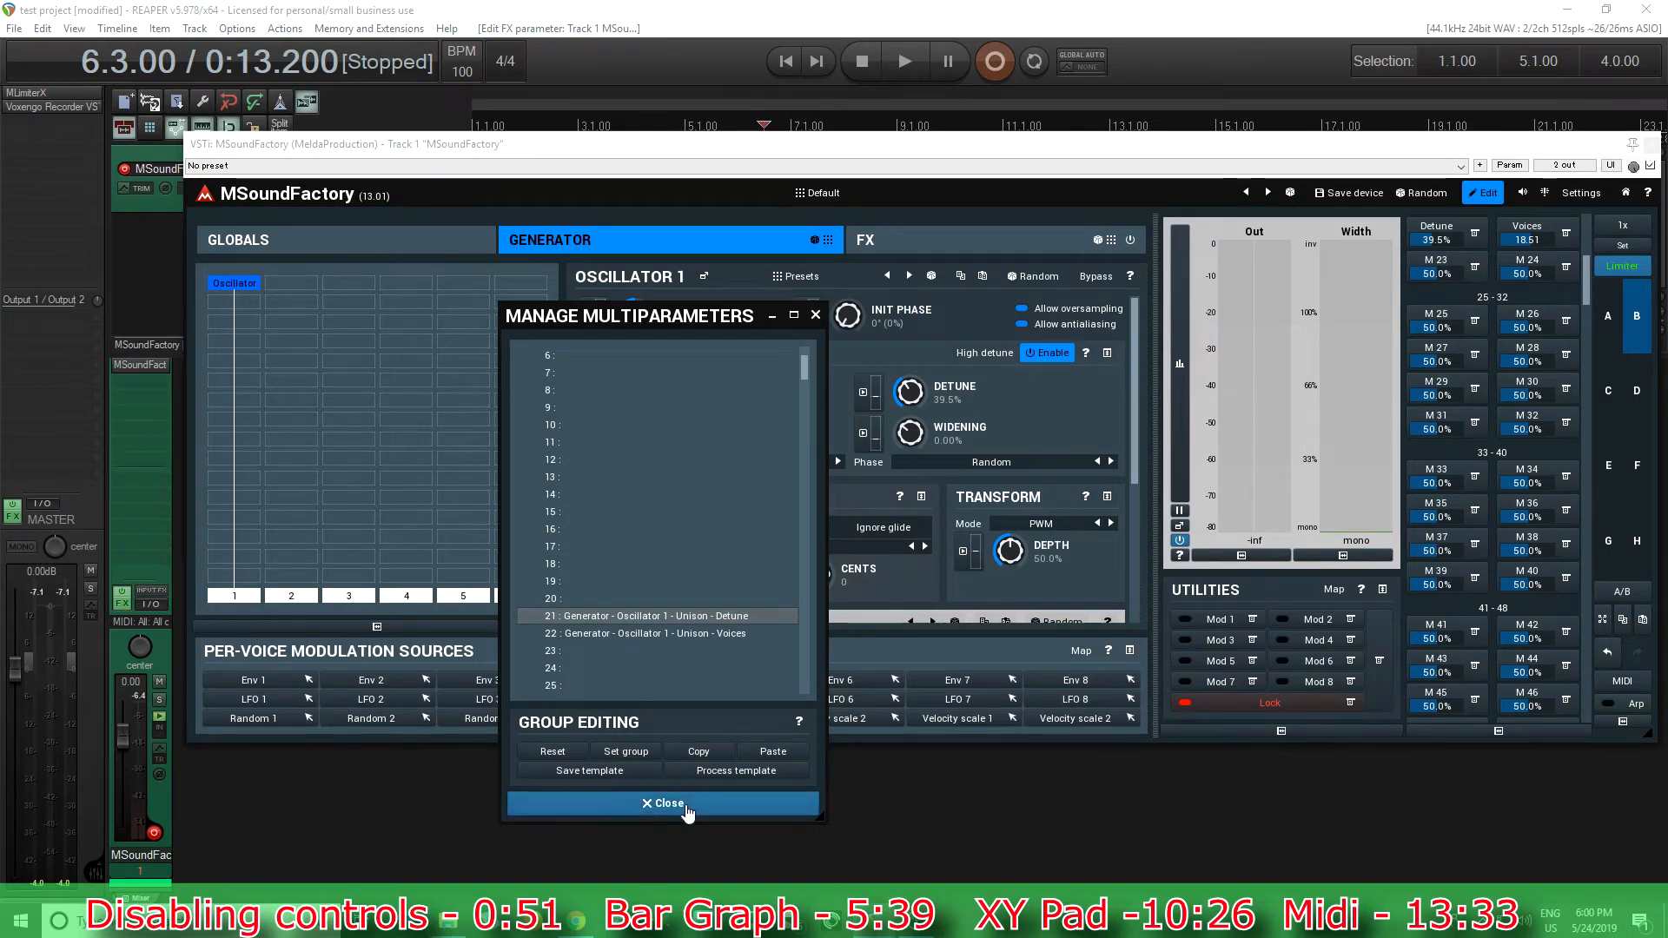
pyautogui.click(669, 804)
pyautogui.click(1483, 193)
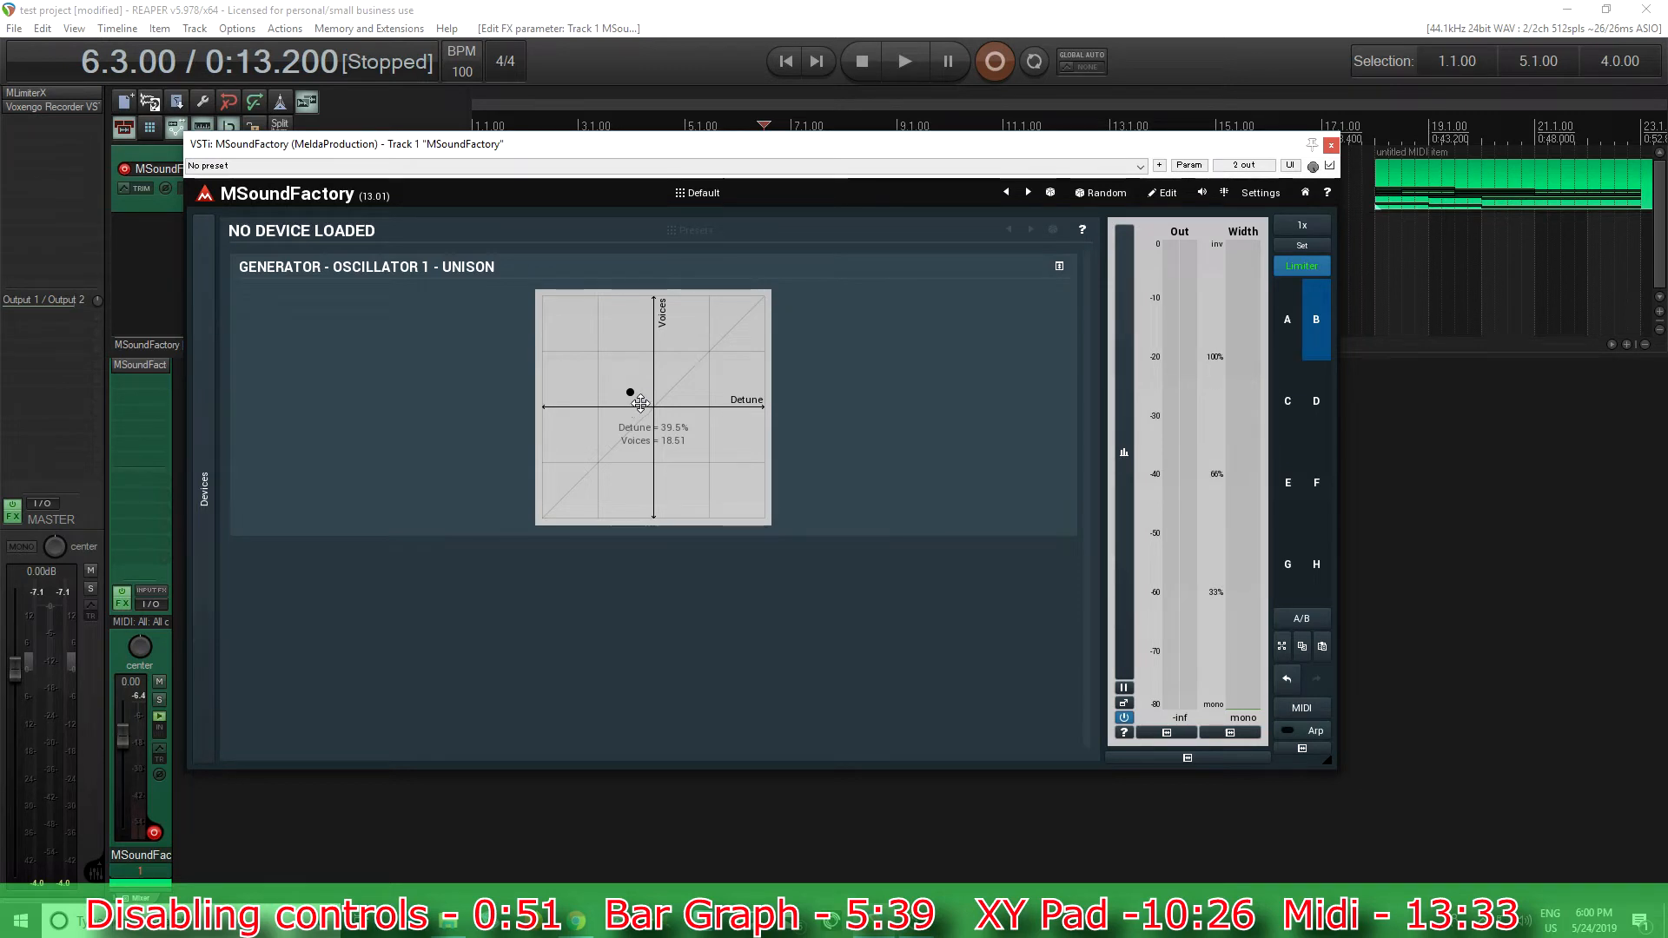
# Load the EP(v2) electric piano preset from the preset browser and close the browser.
pyautogui.moveTo(443, 159); pyautogui.dragTo(613, 153)
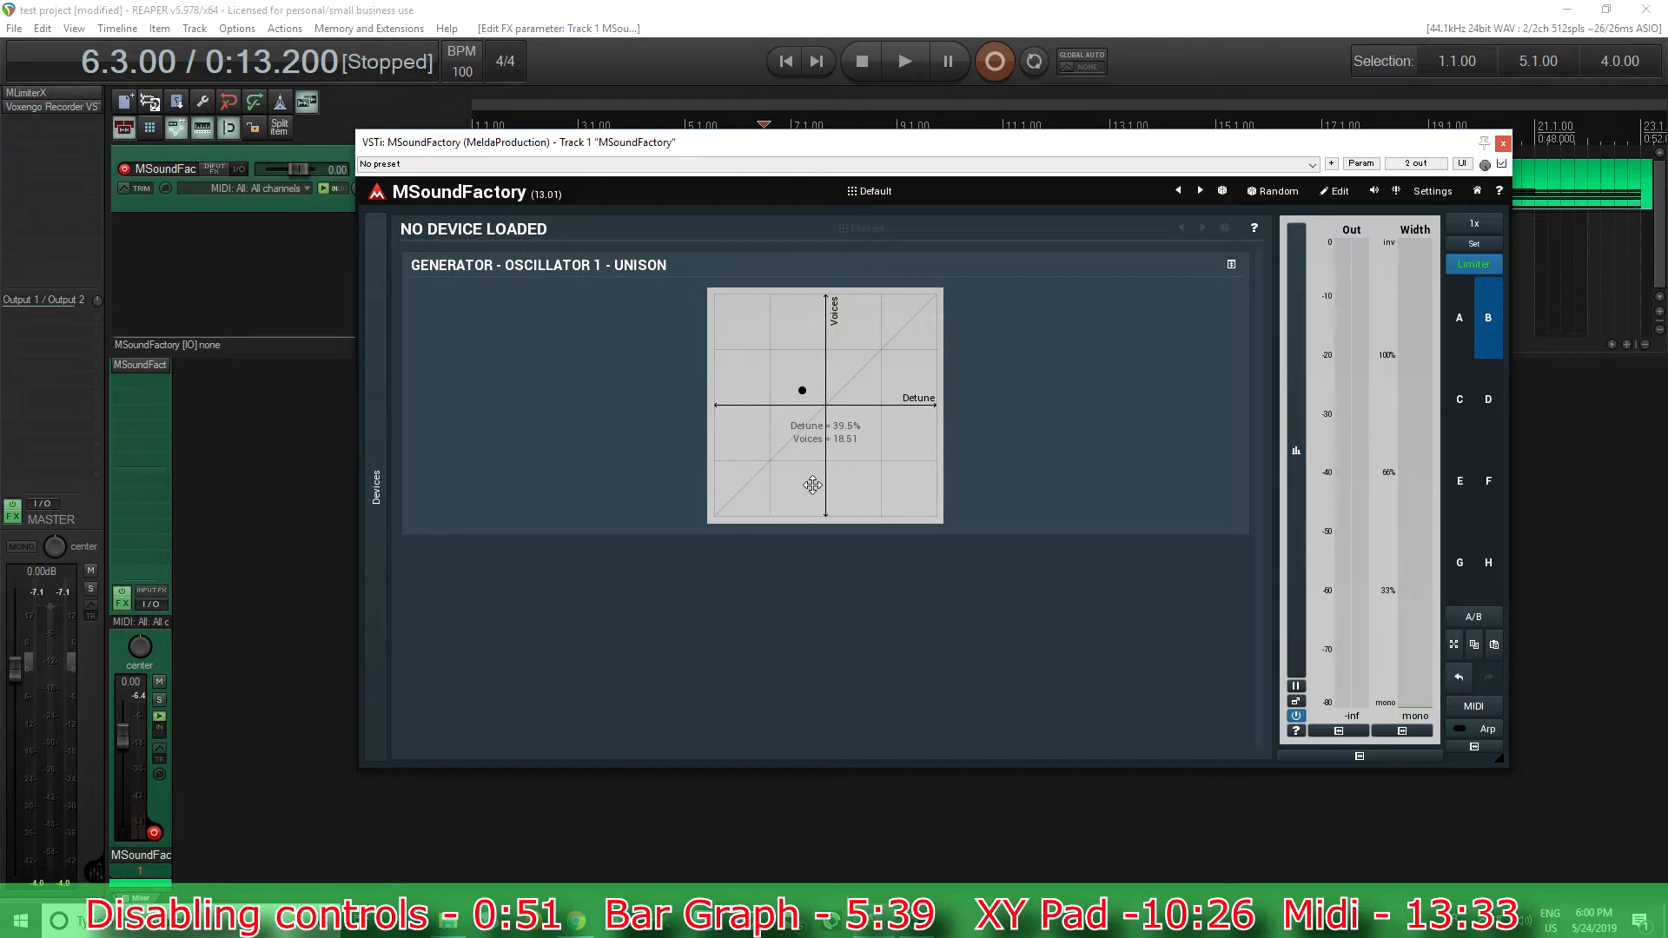
pyautogui.click(909, 193)
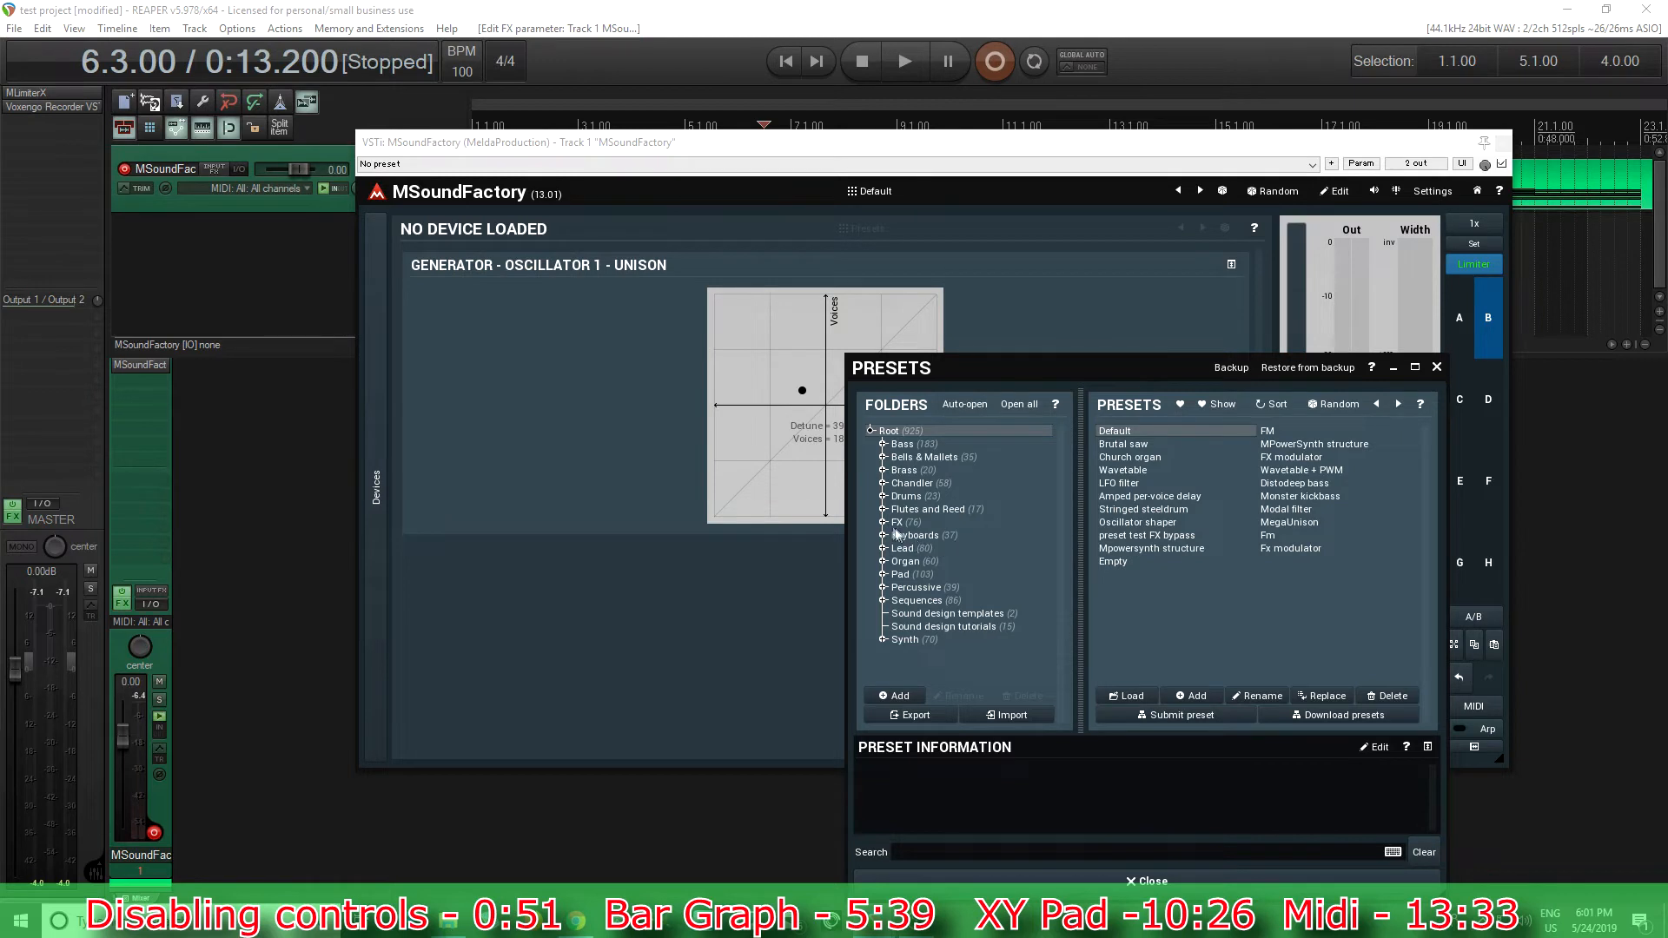
pyautogui.click(883, 483)
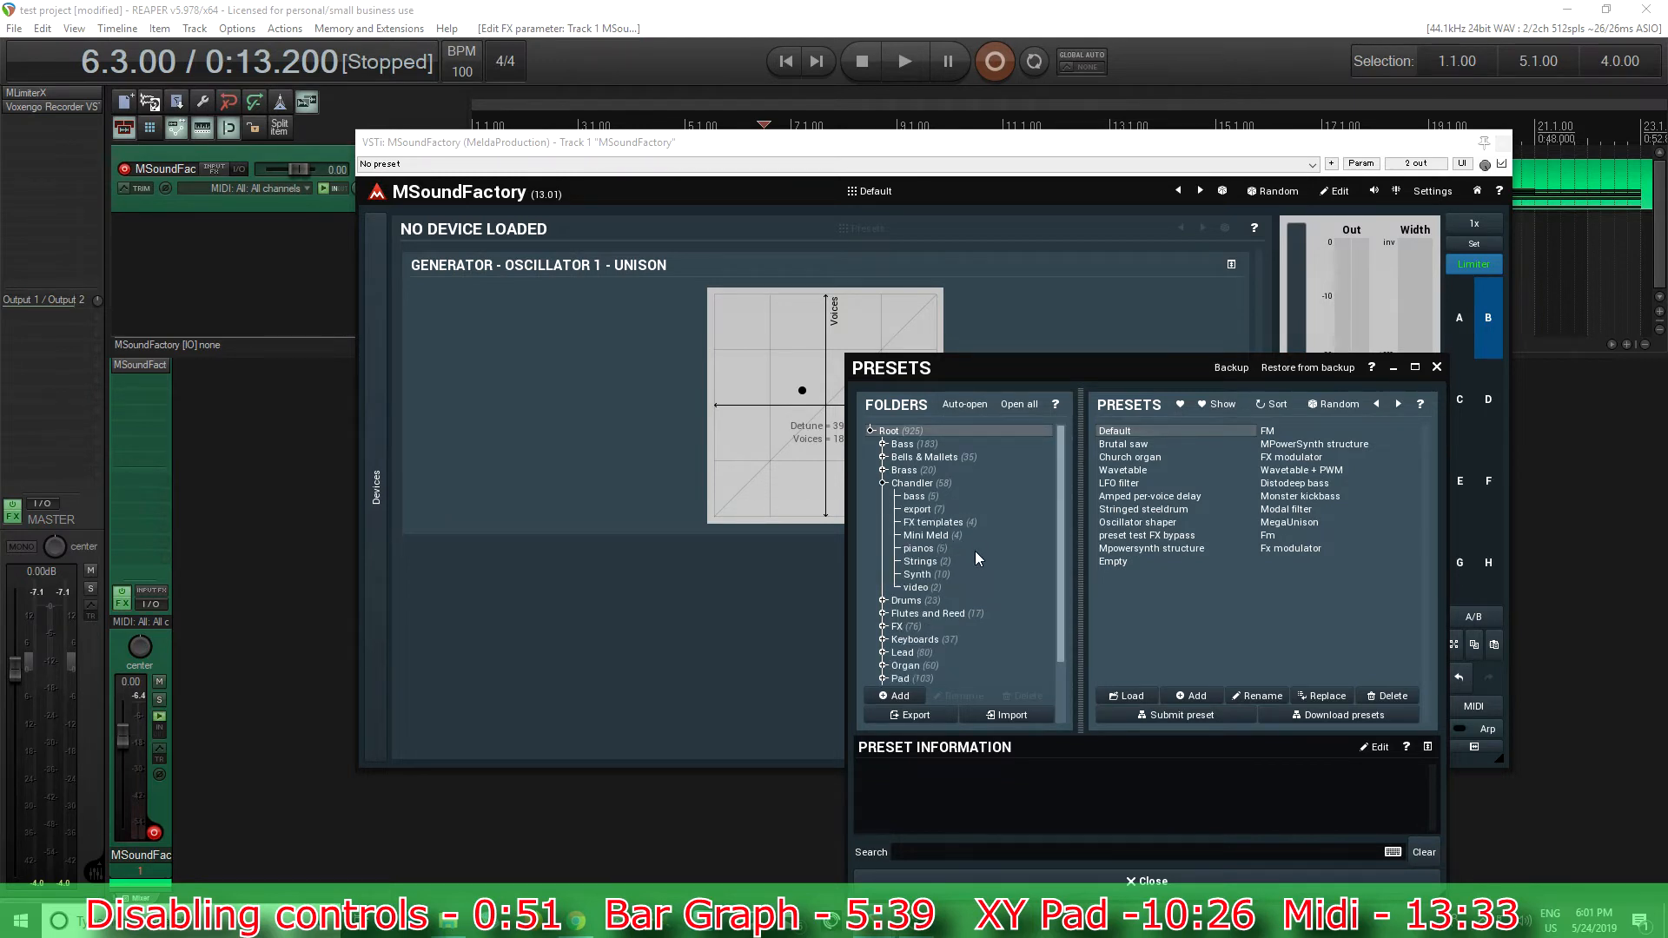
pyautogui.click(935, 573)
pyautogui.click(1164, 881)
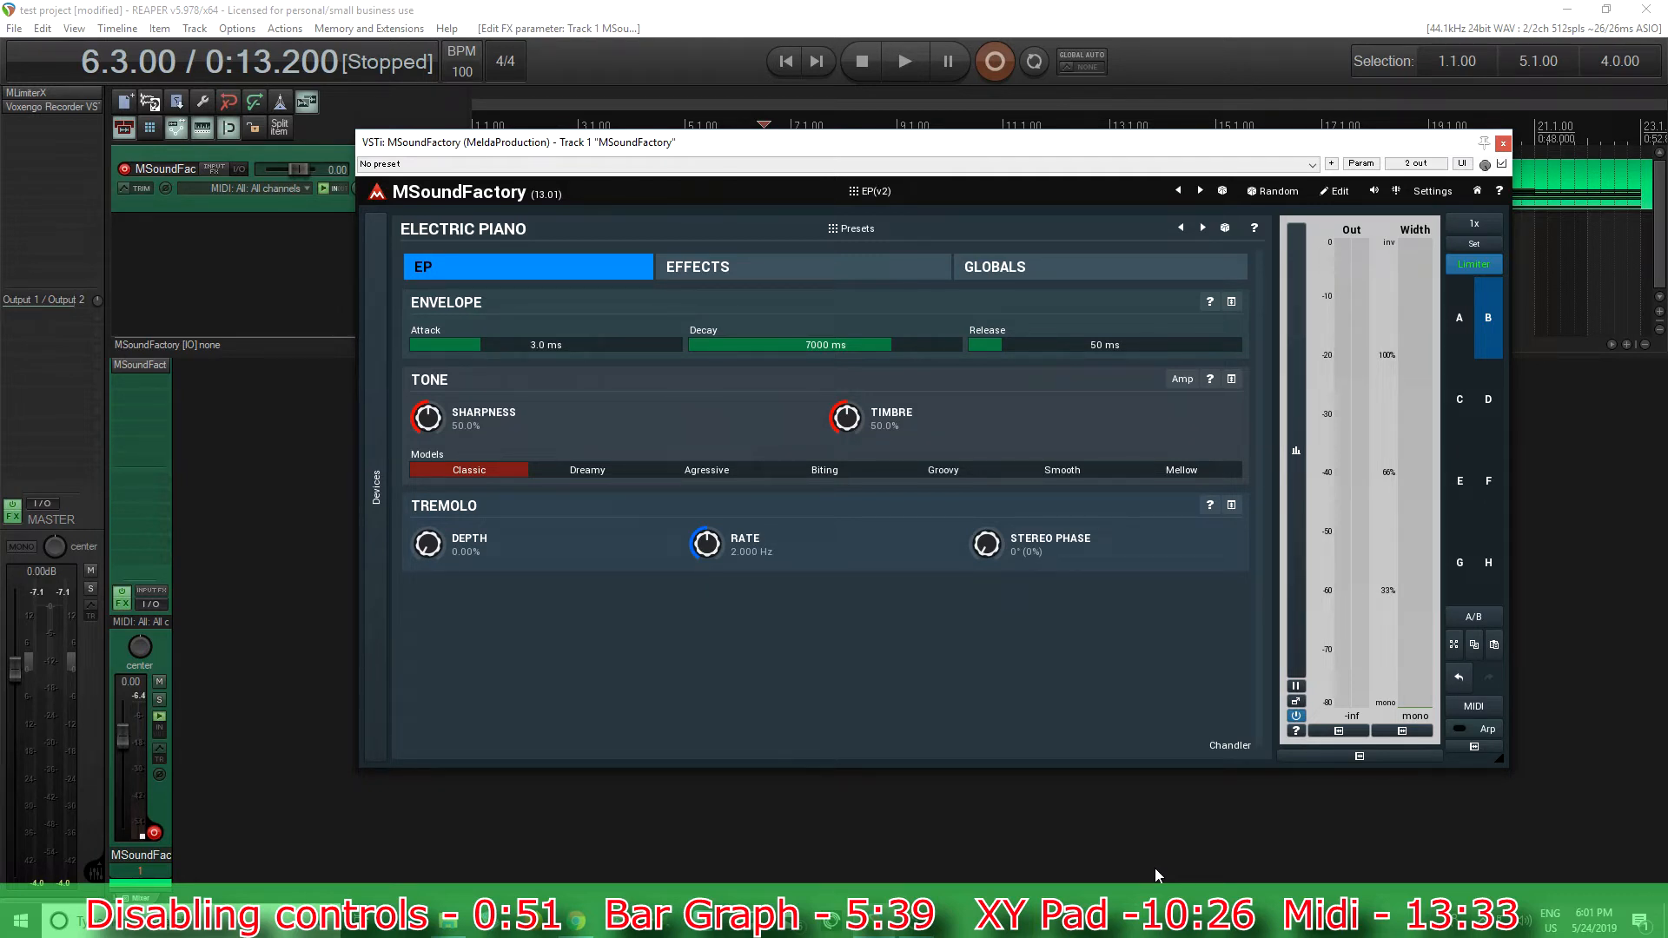
# In the MIDI controller settings, use Learn to map the modulation wheel to the Sharpness control.
pyautogui.click(1493, 708)
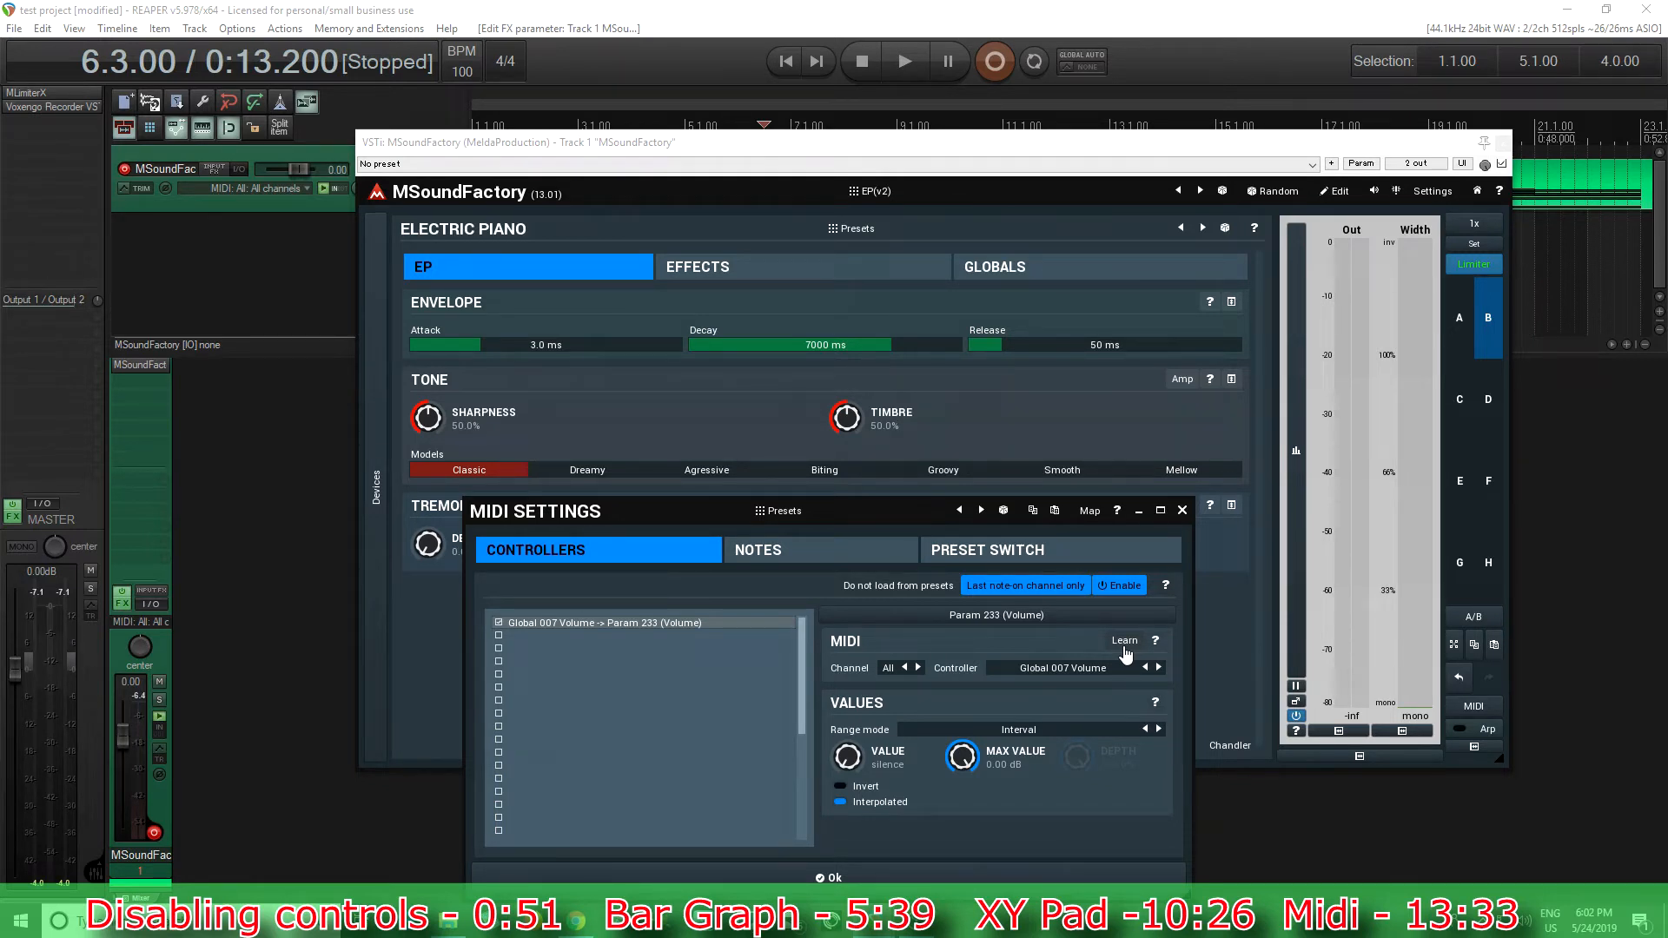
pyautogui.click(1124, 642)
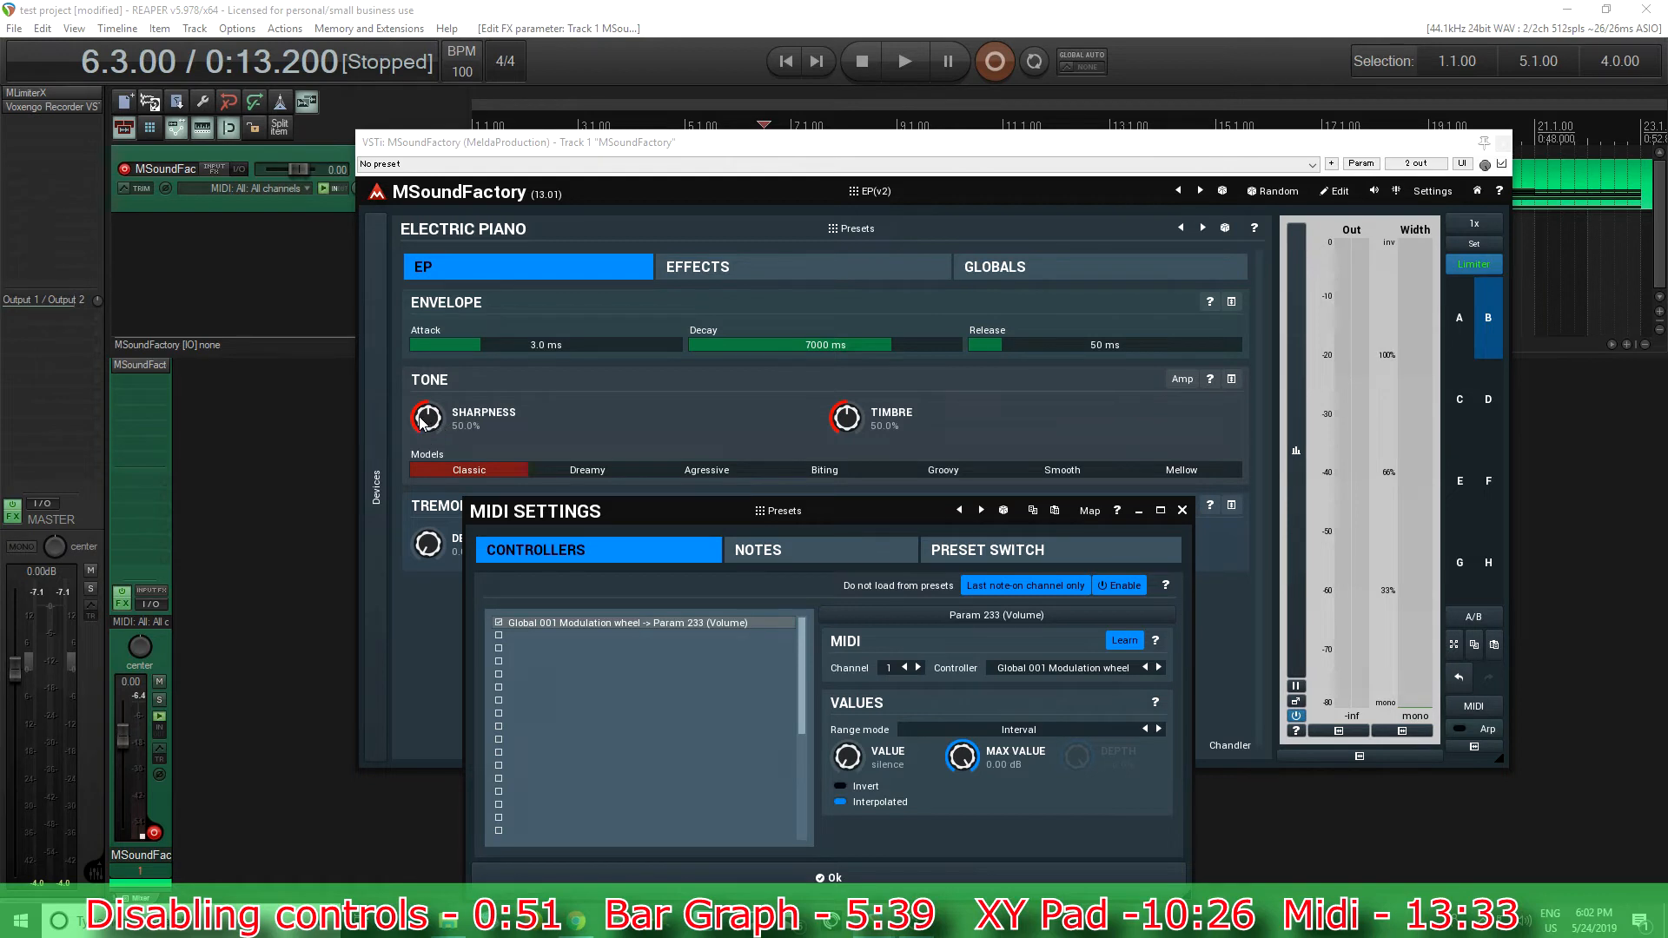
pyautogui.moveTo(427, 426)
pyautogui.mouseDown()
pyautogui.moveTo(428, 452)
pyautogui.moveTo(428, 417)
pyautogui.mouseUp()
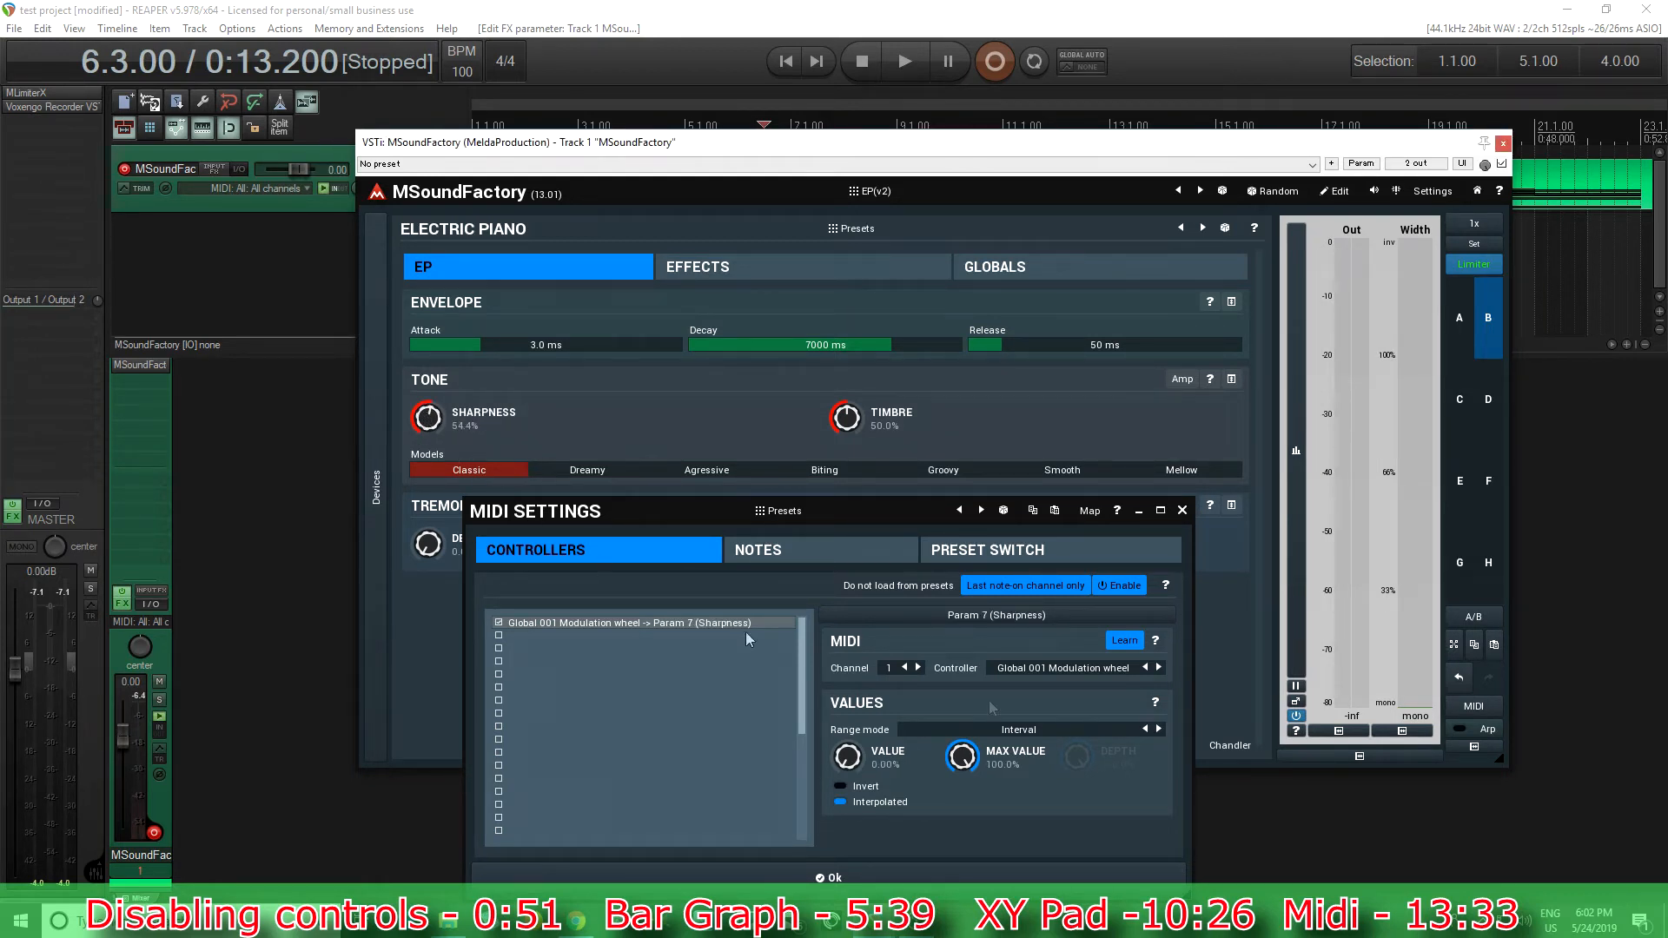
pyautogui.click(1128, 644)
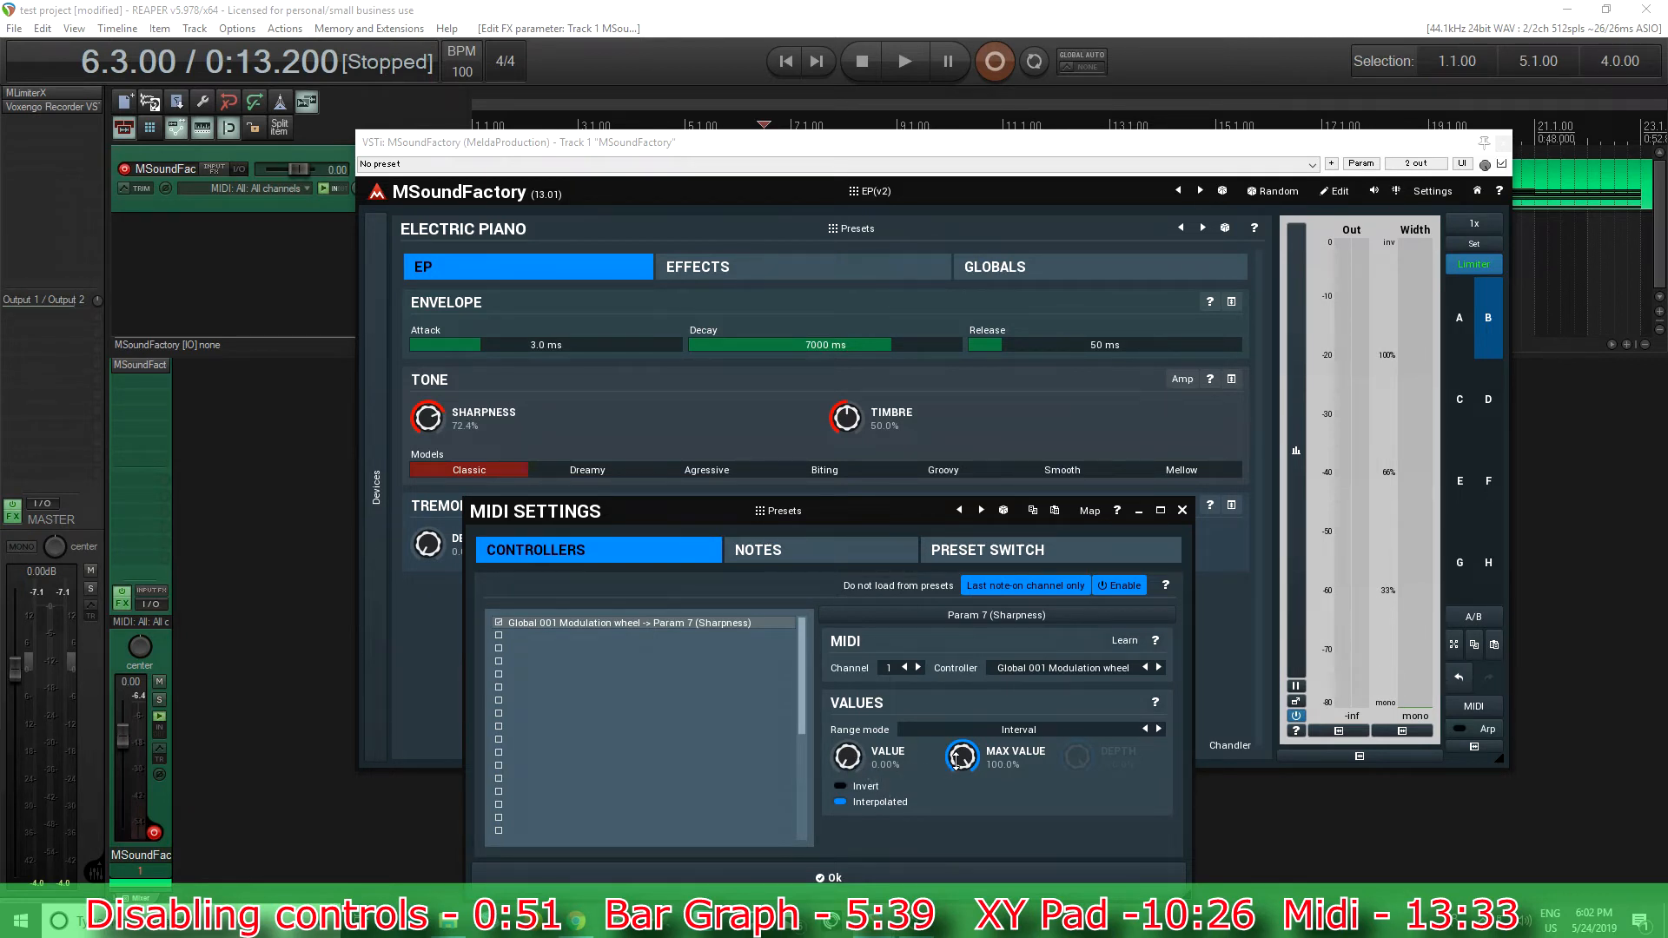
# Limit the Sharpness mapping's range to 30.8%–80.8% and invert it, and select the second controller slot.
pyautogui.moveTo(856, 756); pyautogui.dragTo(856, 730)
pyautogui.moveTo(961, 755); pyautogui.dragTo(962, 773)
pyautogui.click(869, 789)
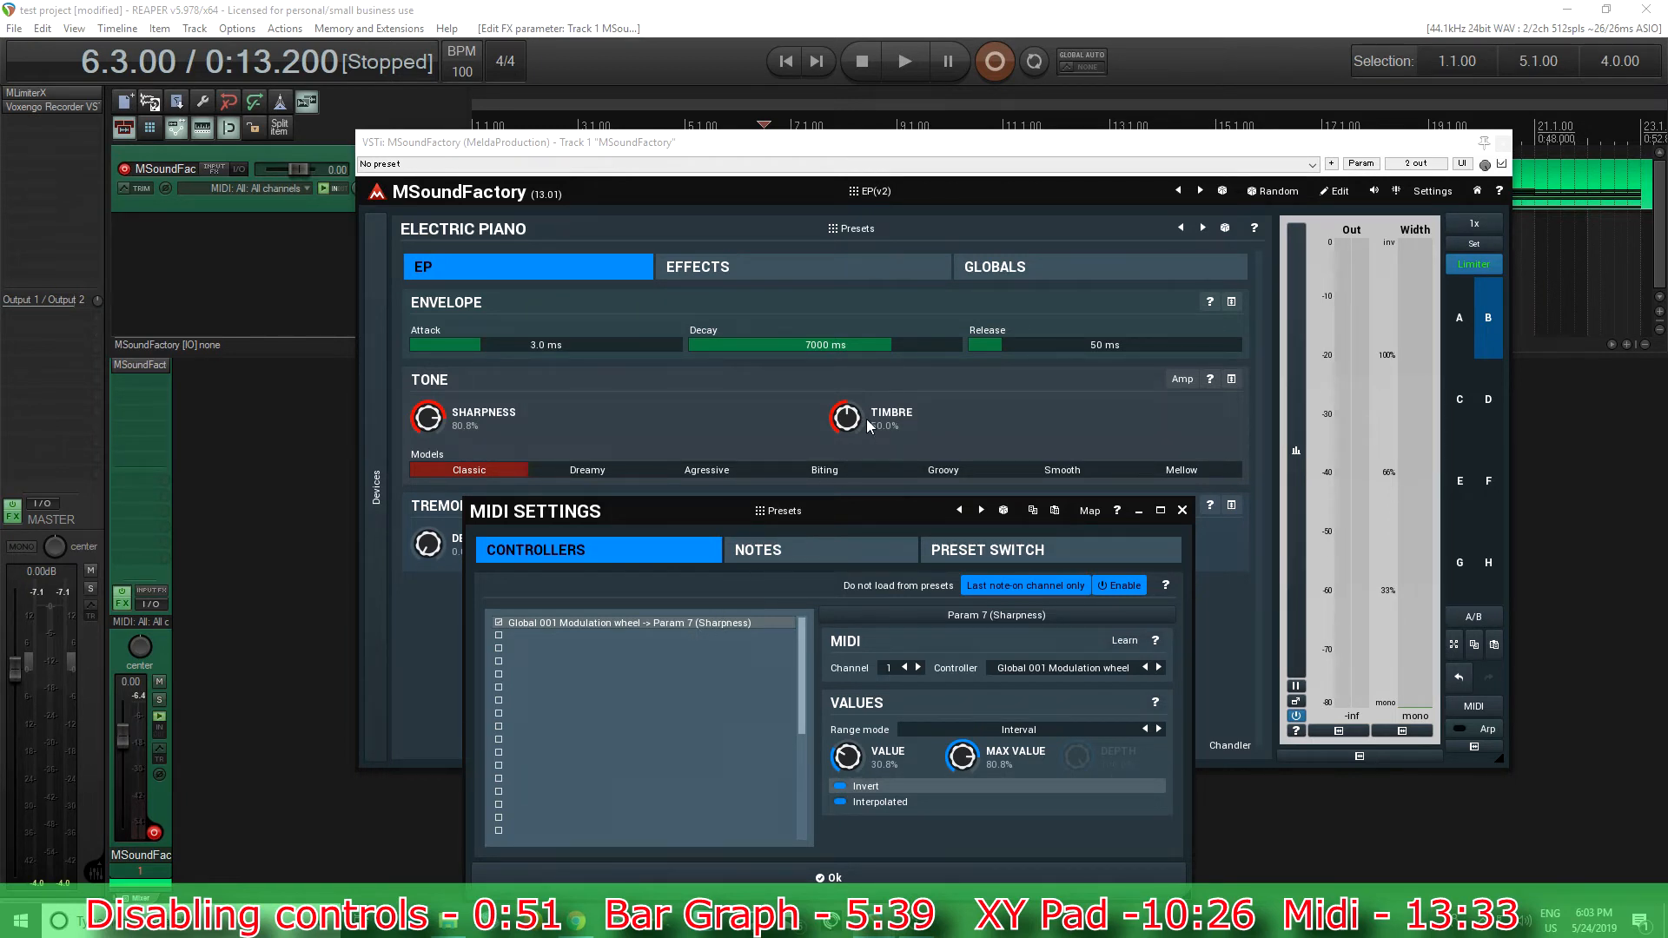
pyautogui.click(563, 639)
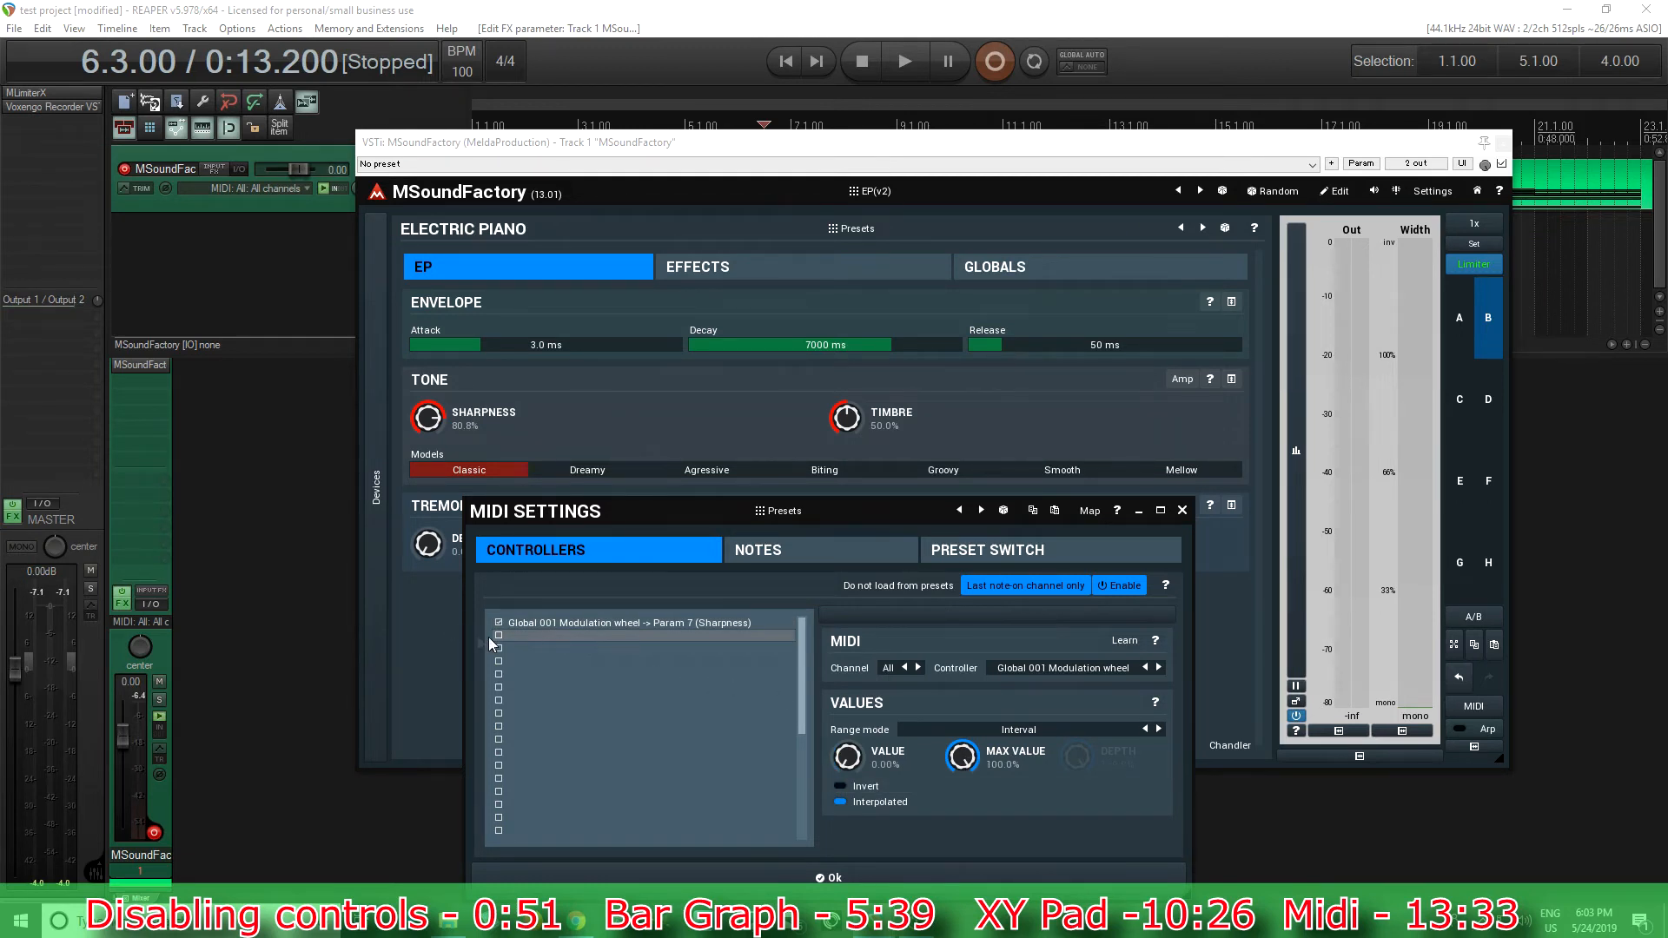
# Use Learn to map the modulation wheel to the Timbre control in the second controller slot, and finish learning.
pyautogui.click(1124, 640)
pyautogui.click(852, 432)
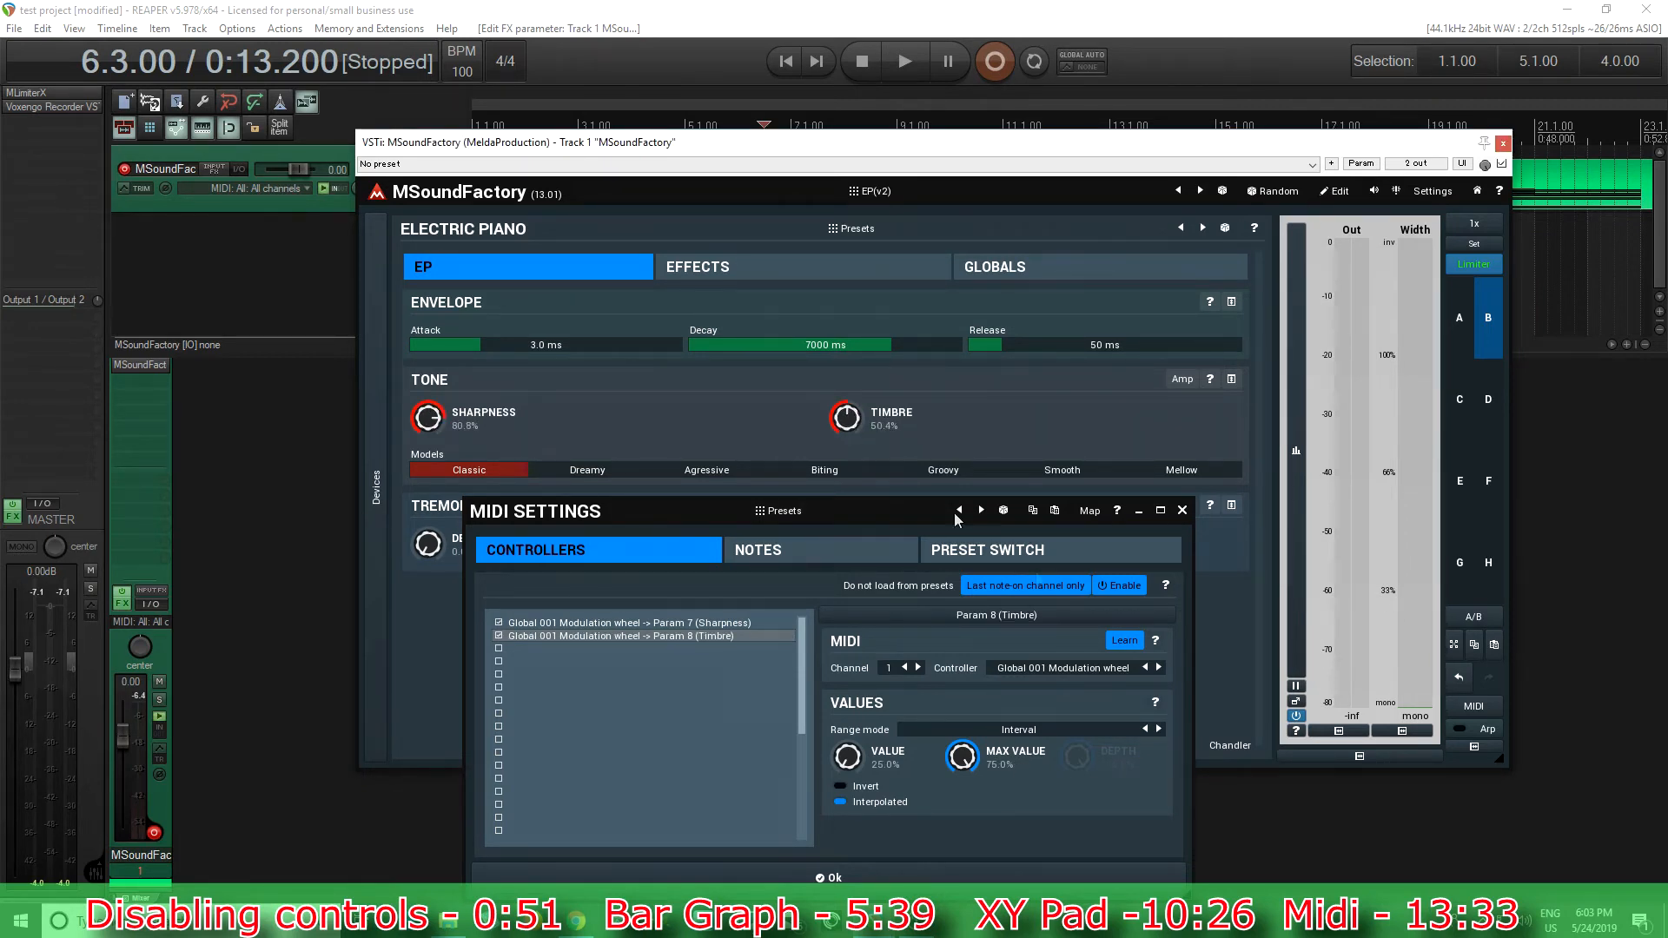
pyautogui.click(1128, 643)
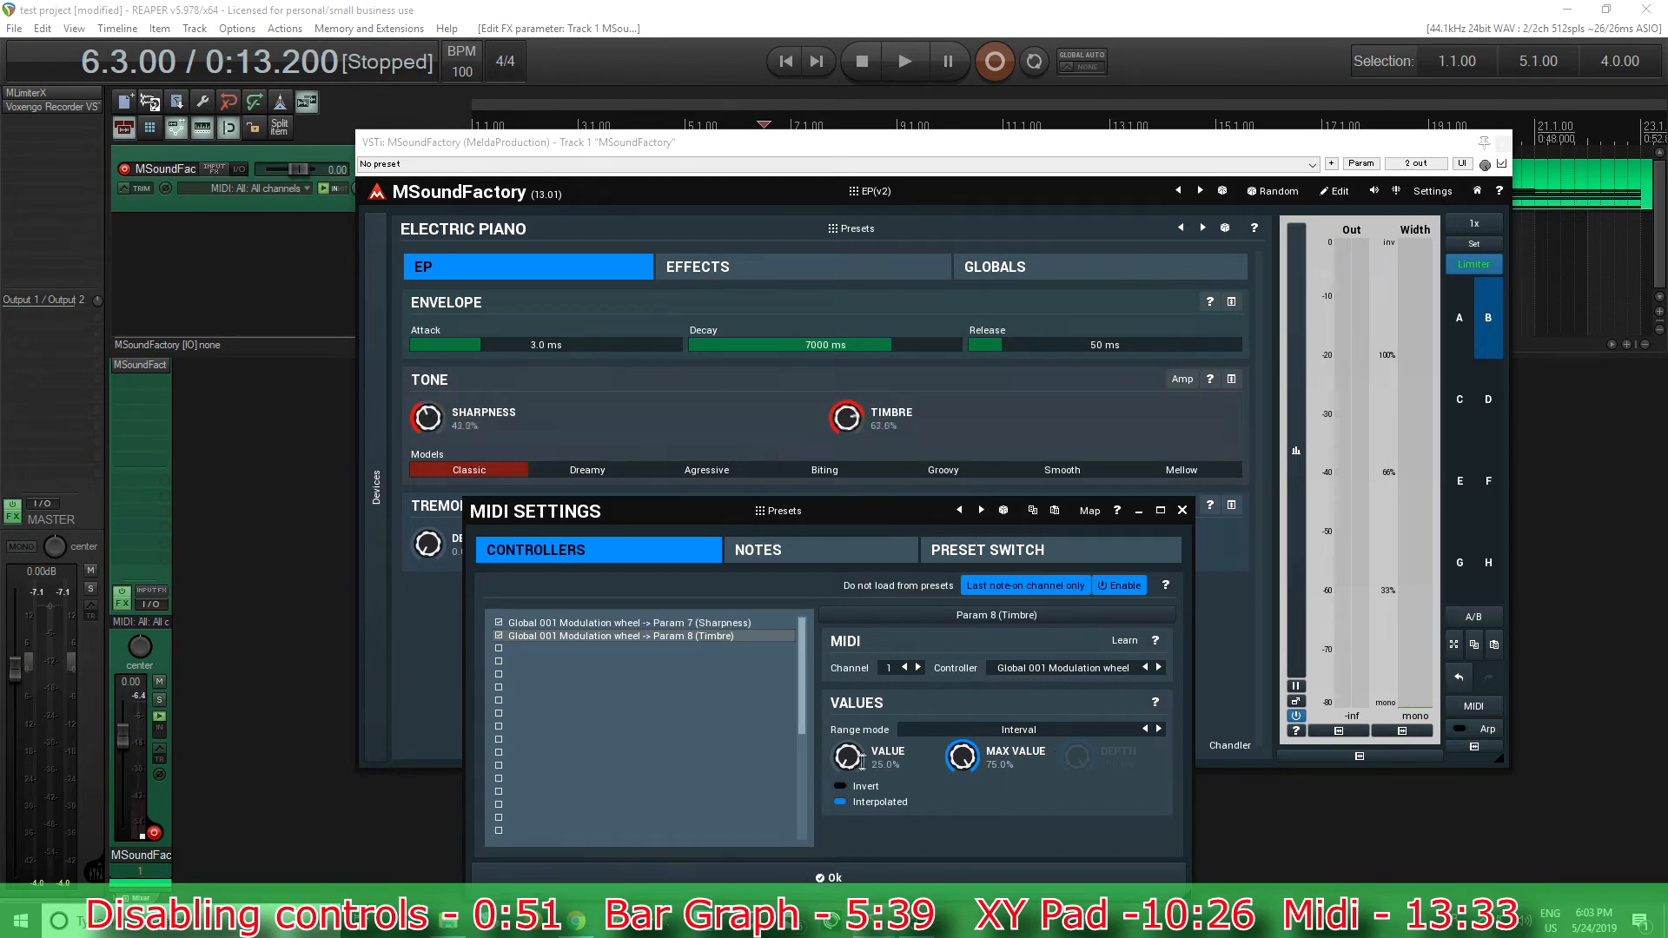
pyautogui.moveTo(850, 764)
pyautogui.mouseDown()
pyautogui.moveTo(850, 738)
pyautogui.moveTo(850, 764)
pyautogui.mouseUp()
# View the MIDI settings presets, disable the Timbre mapping in the second slot, and close the MIDI settings.
pyautogui.click(782, 512)
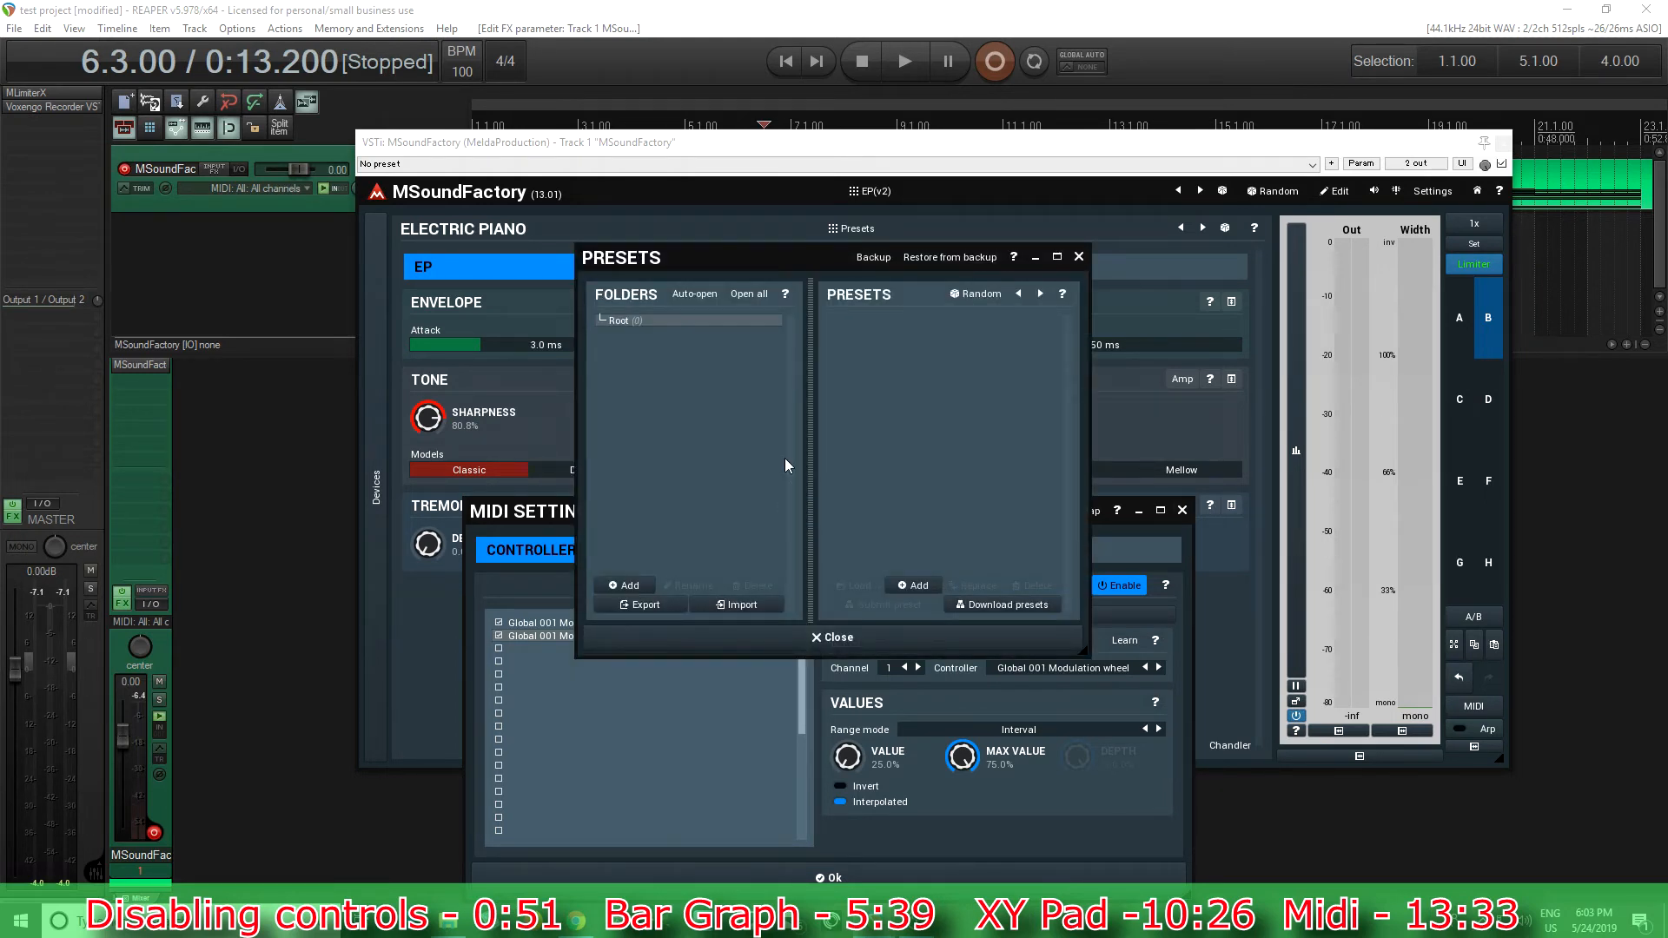
pyautogui.click(937, 667)
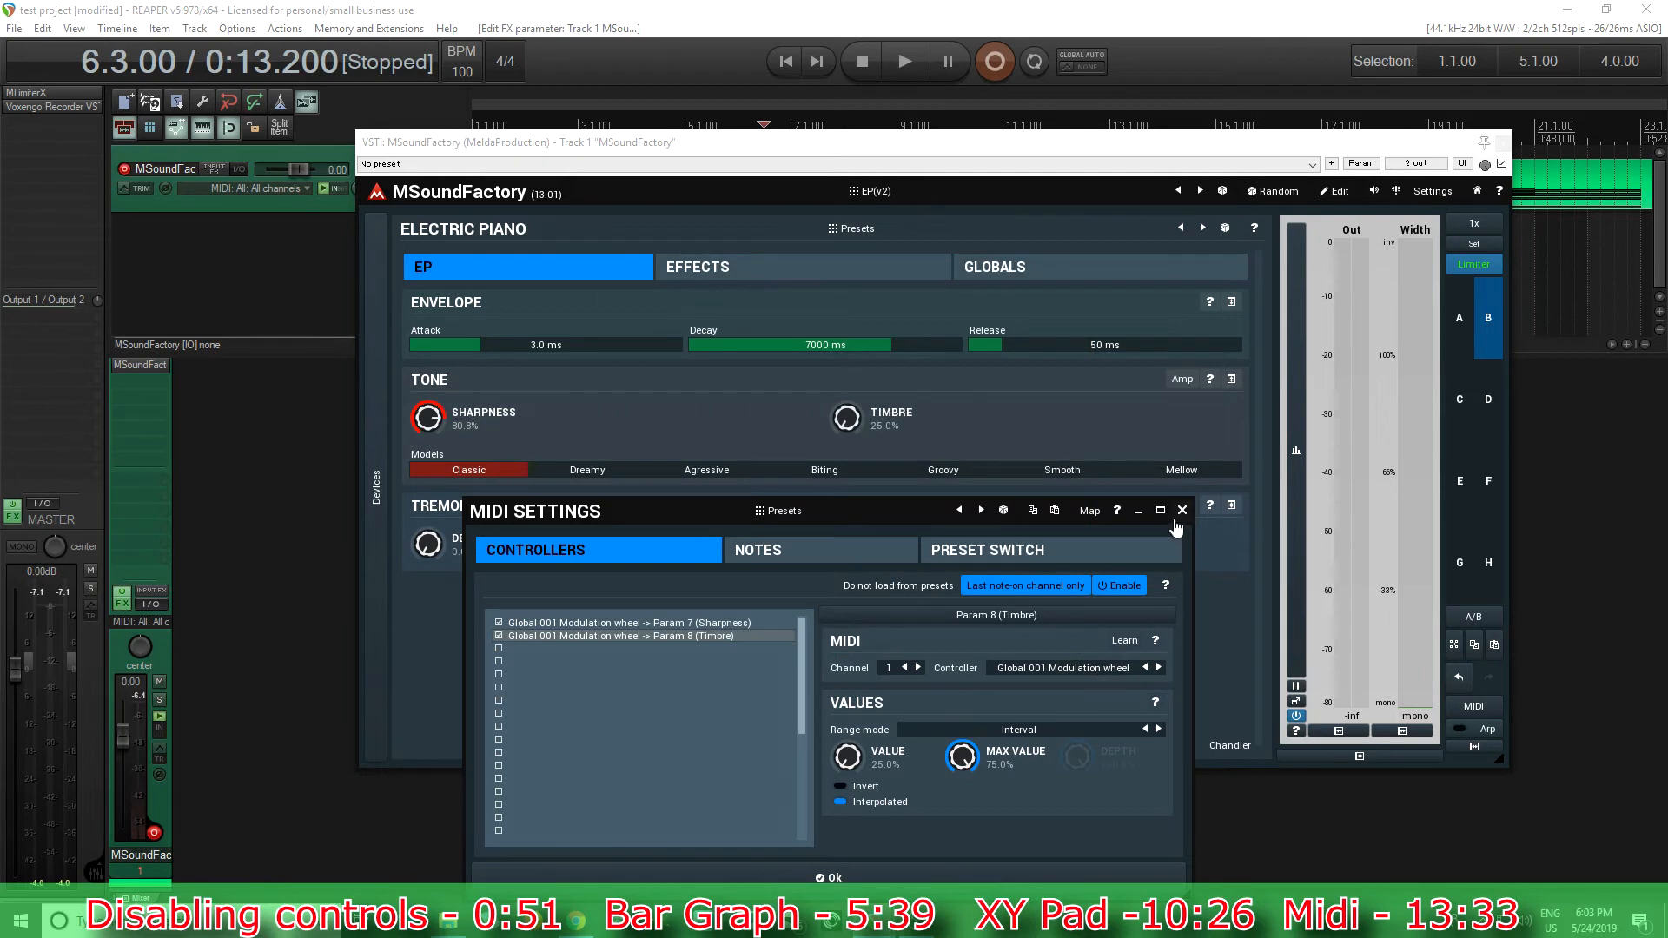
pyautogui.click(500, 636)
pyautogui.click(1182, 510)
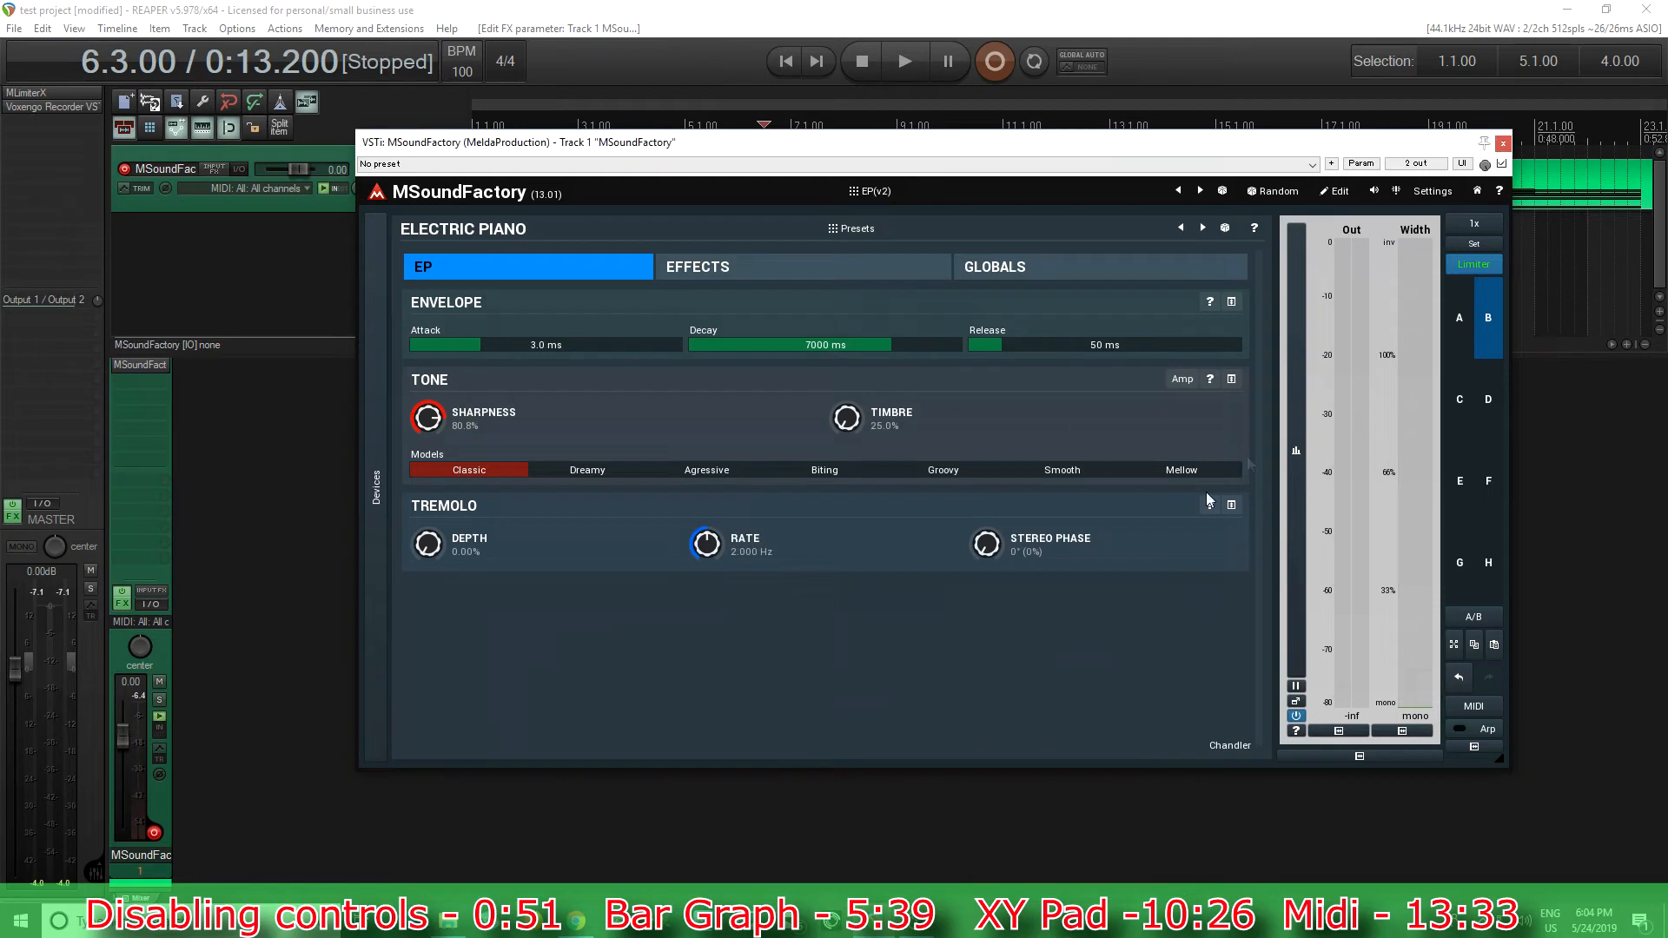
# In edit mode, show the FX equalizer's settings and re-enable the first controller slot in the MIDI settings.
pyautogui.click(1342, 192)
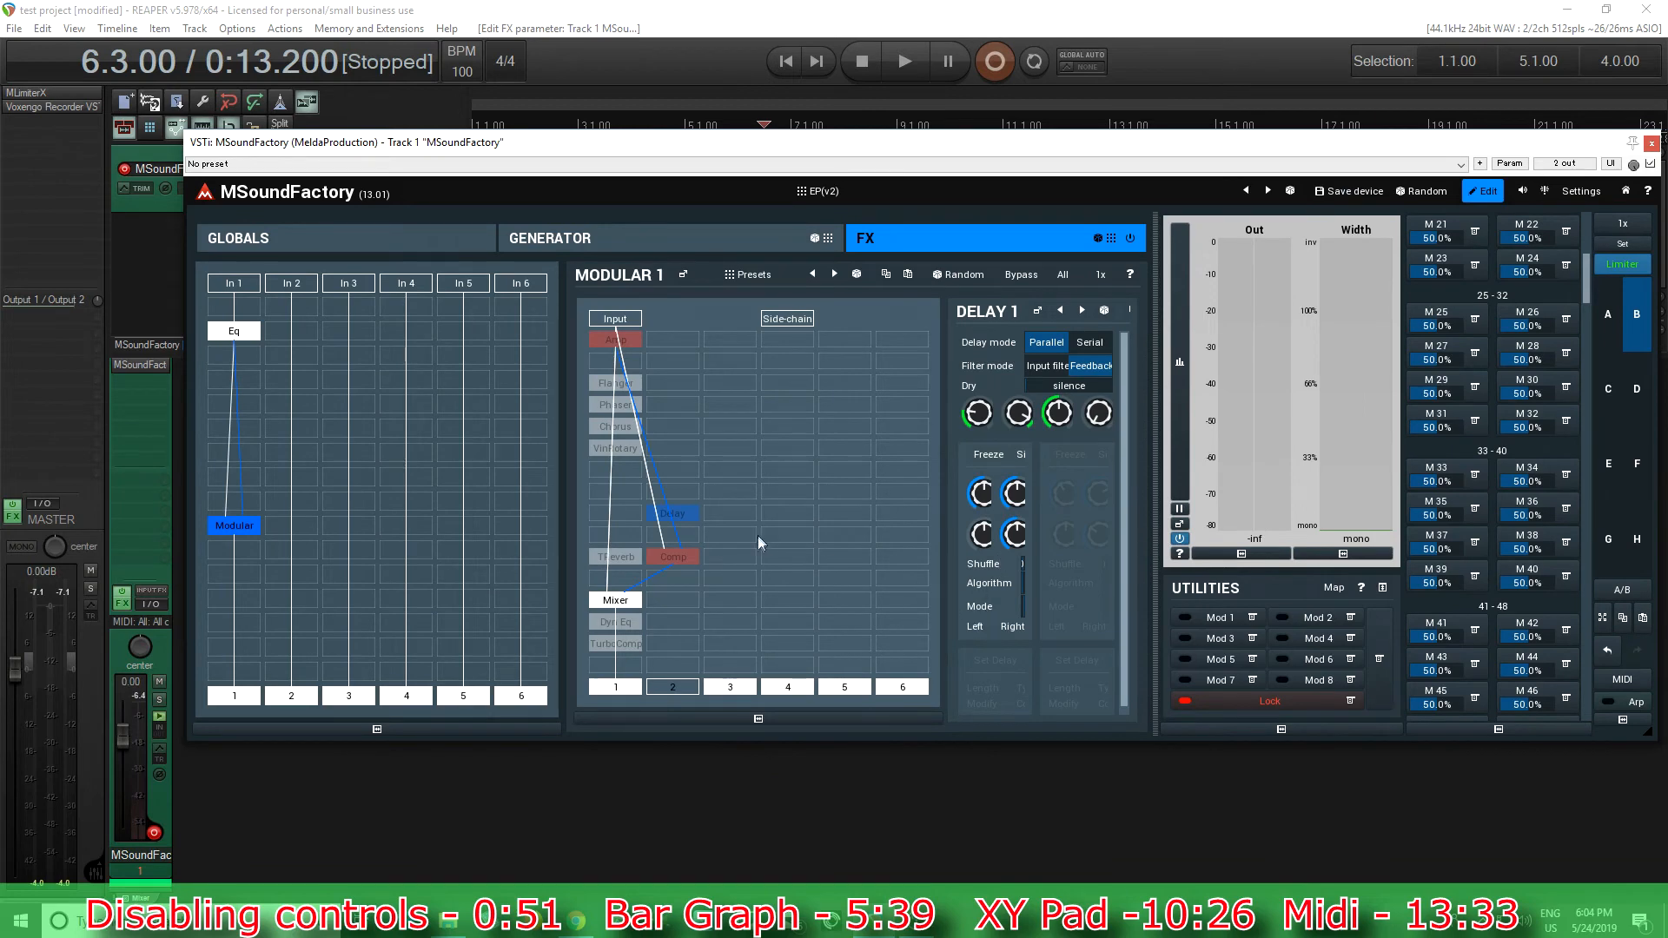
pyautogui.click(234, 334)
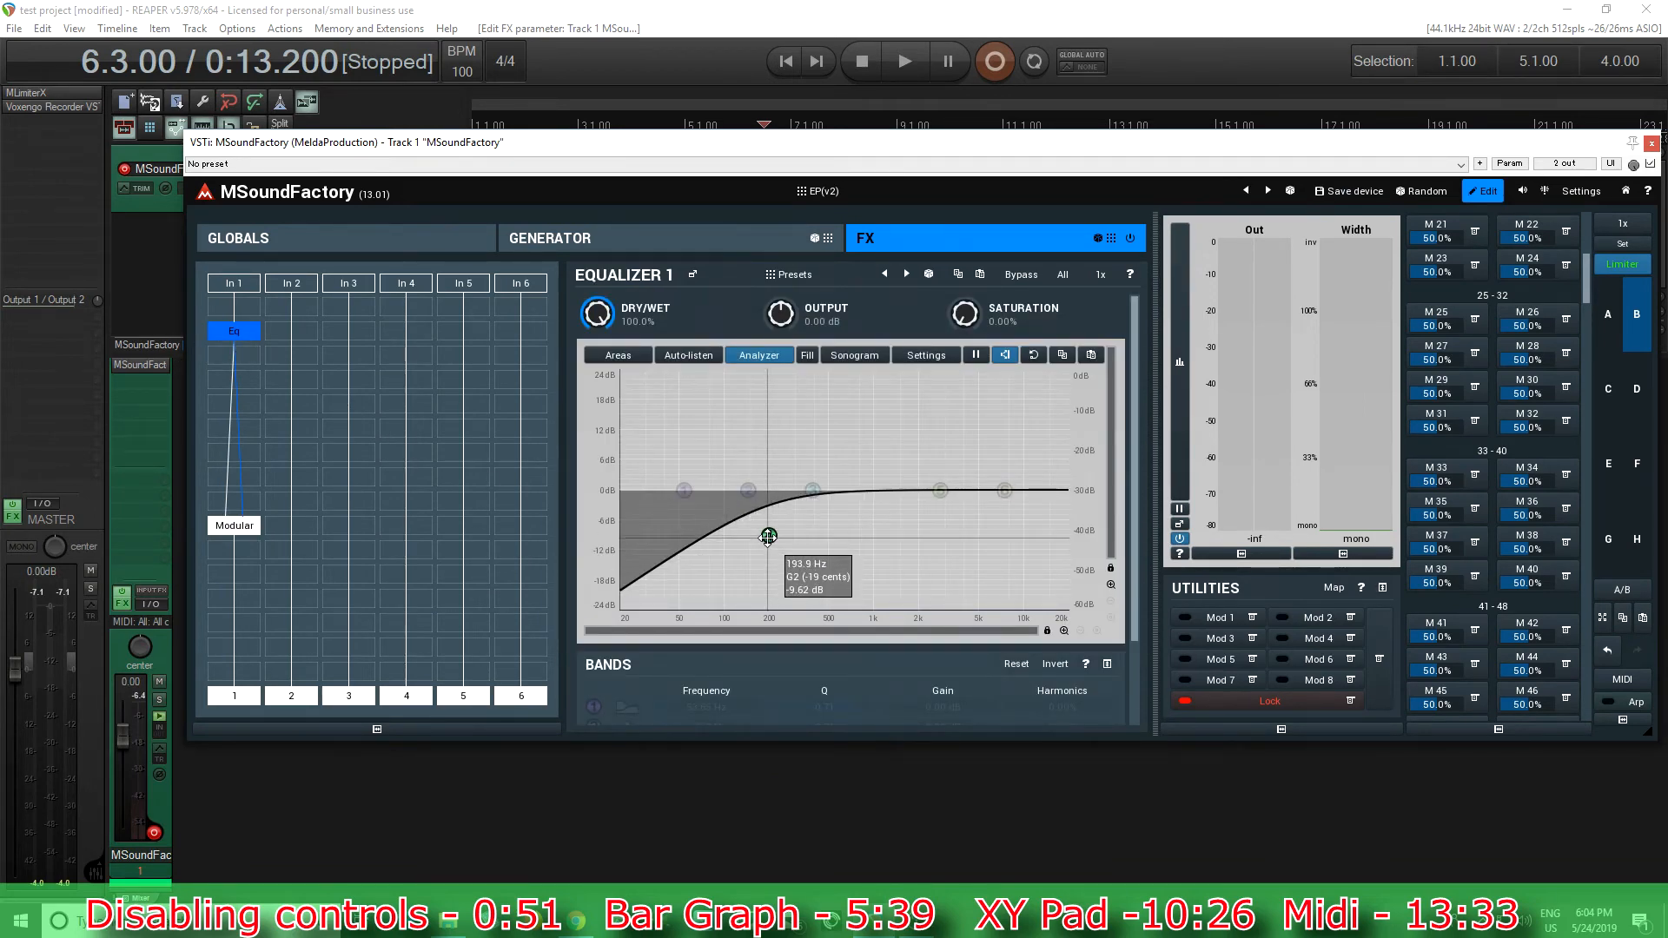
pyautogui.click(1622, 680)
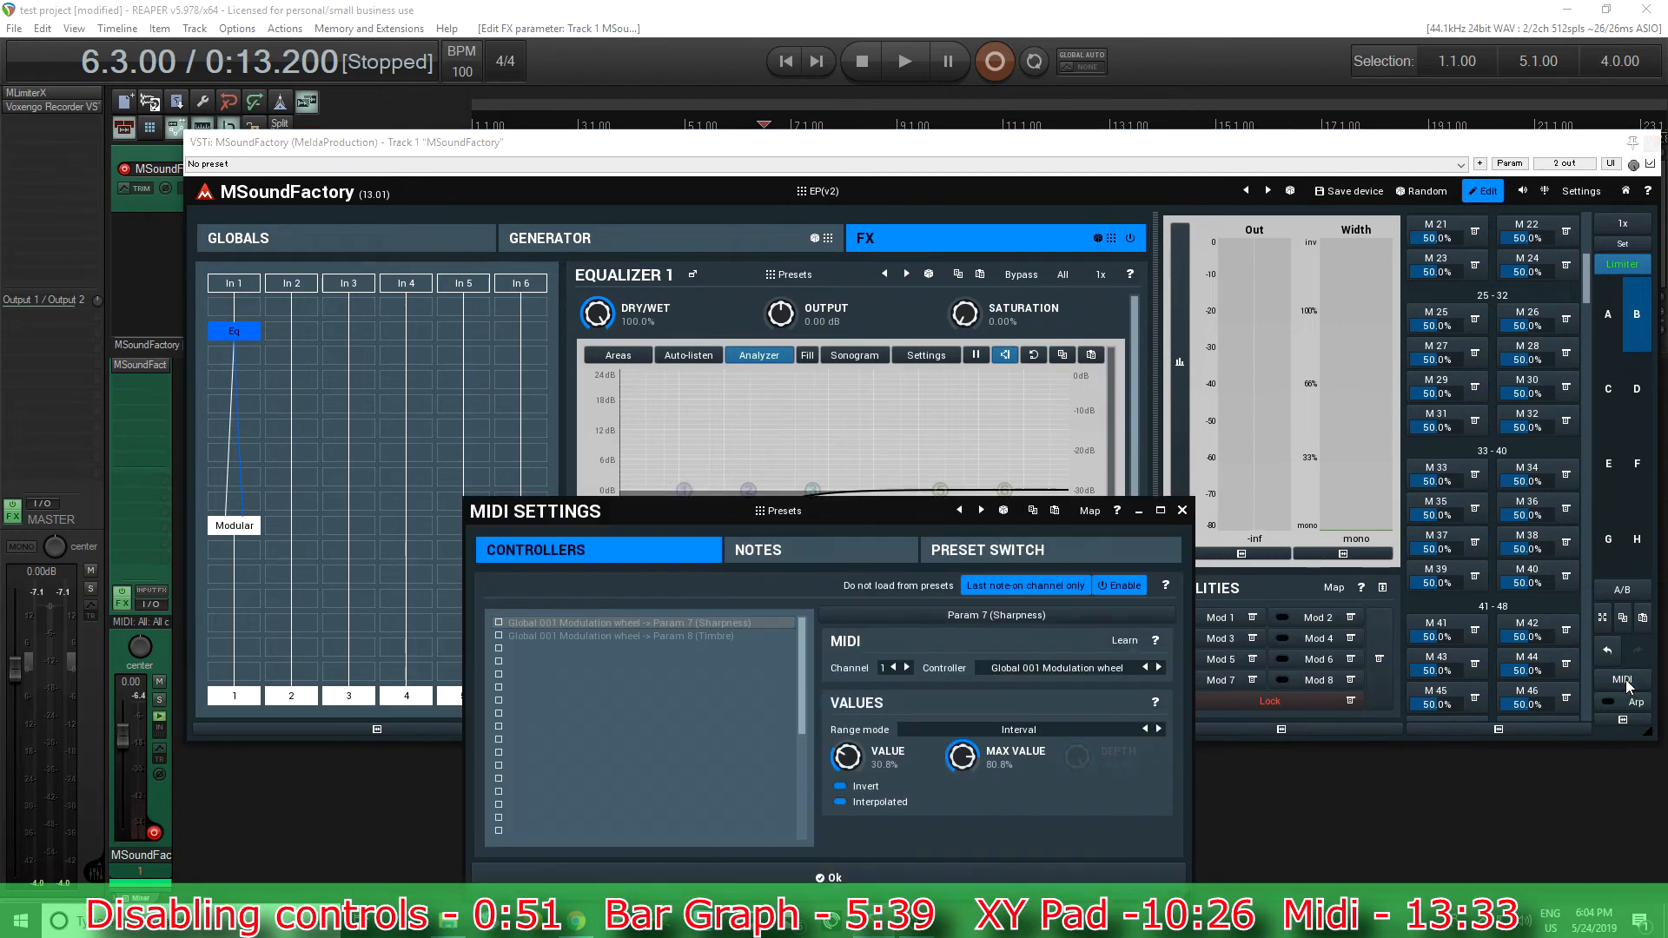
pyautogui.click(498, 624)
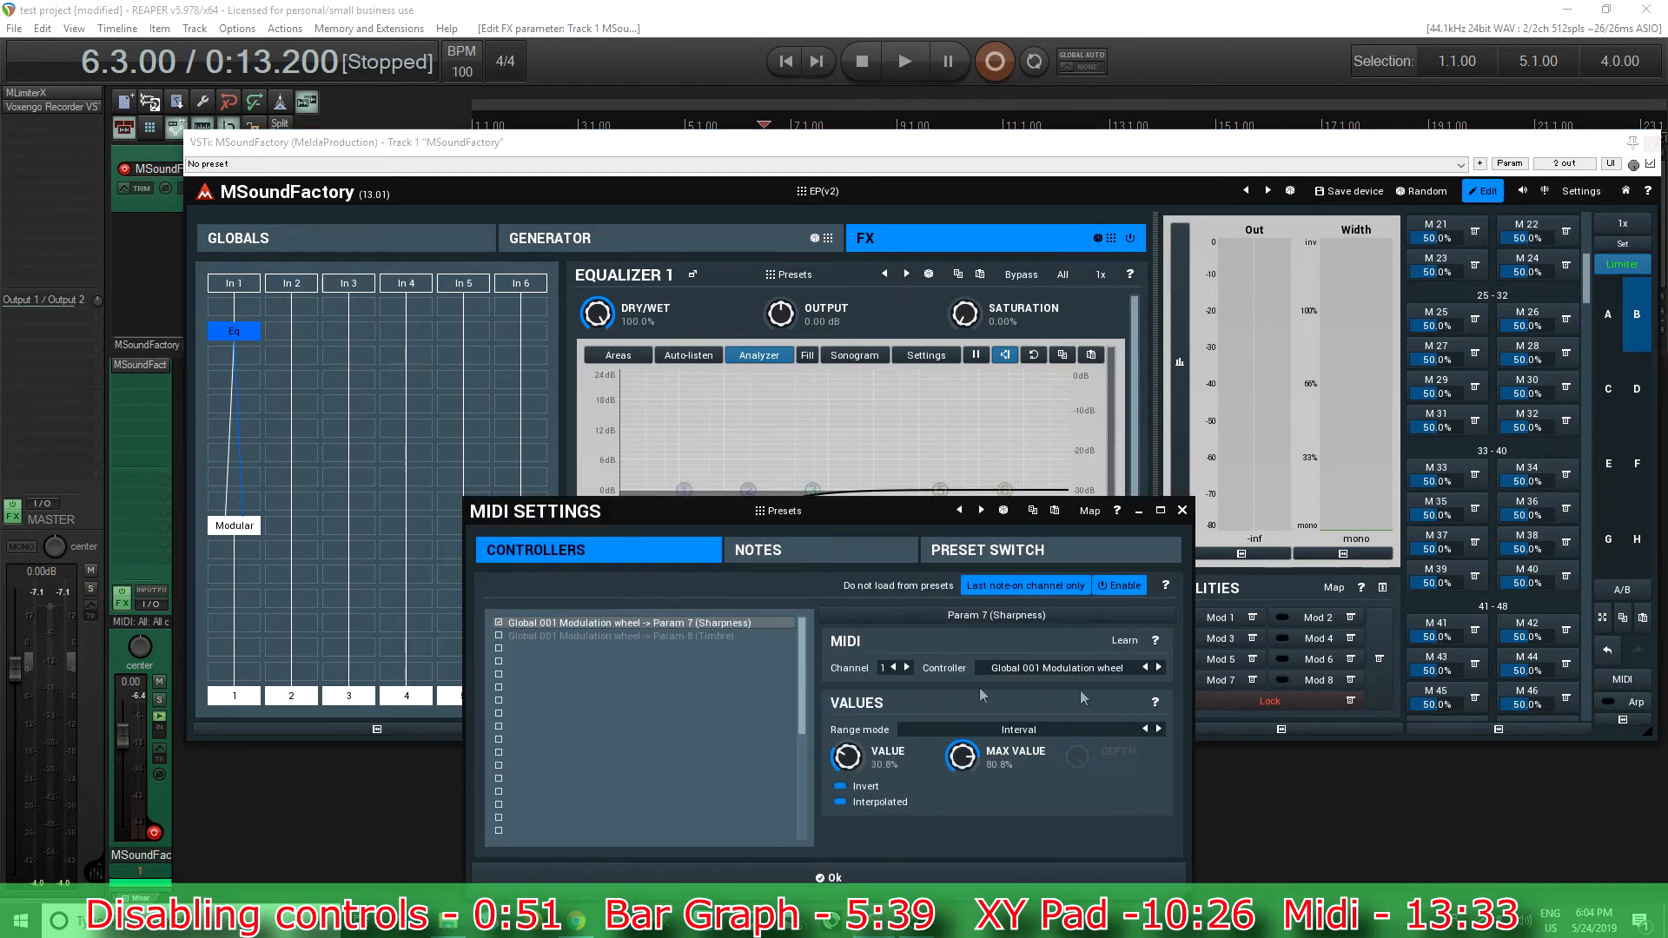
# Use Learn to remap the modulation wheel to the frequency of Equalizer 1's band 4, and close the MIDI settings.
pyautogui.click(1128, 646)
pyautogui.moveTo(560, 521); pyautogui.dragTo(697, 627)
pyautogui.moveTo(769, 535); pyautogui.dragTo(769, 526)
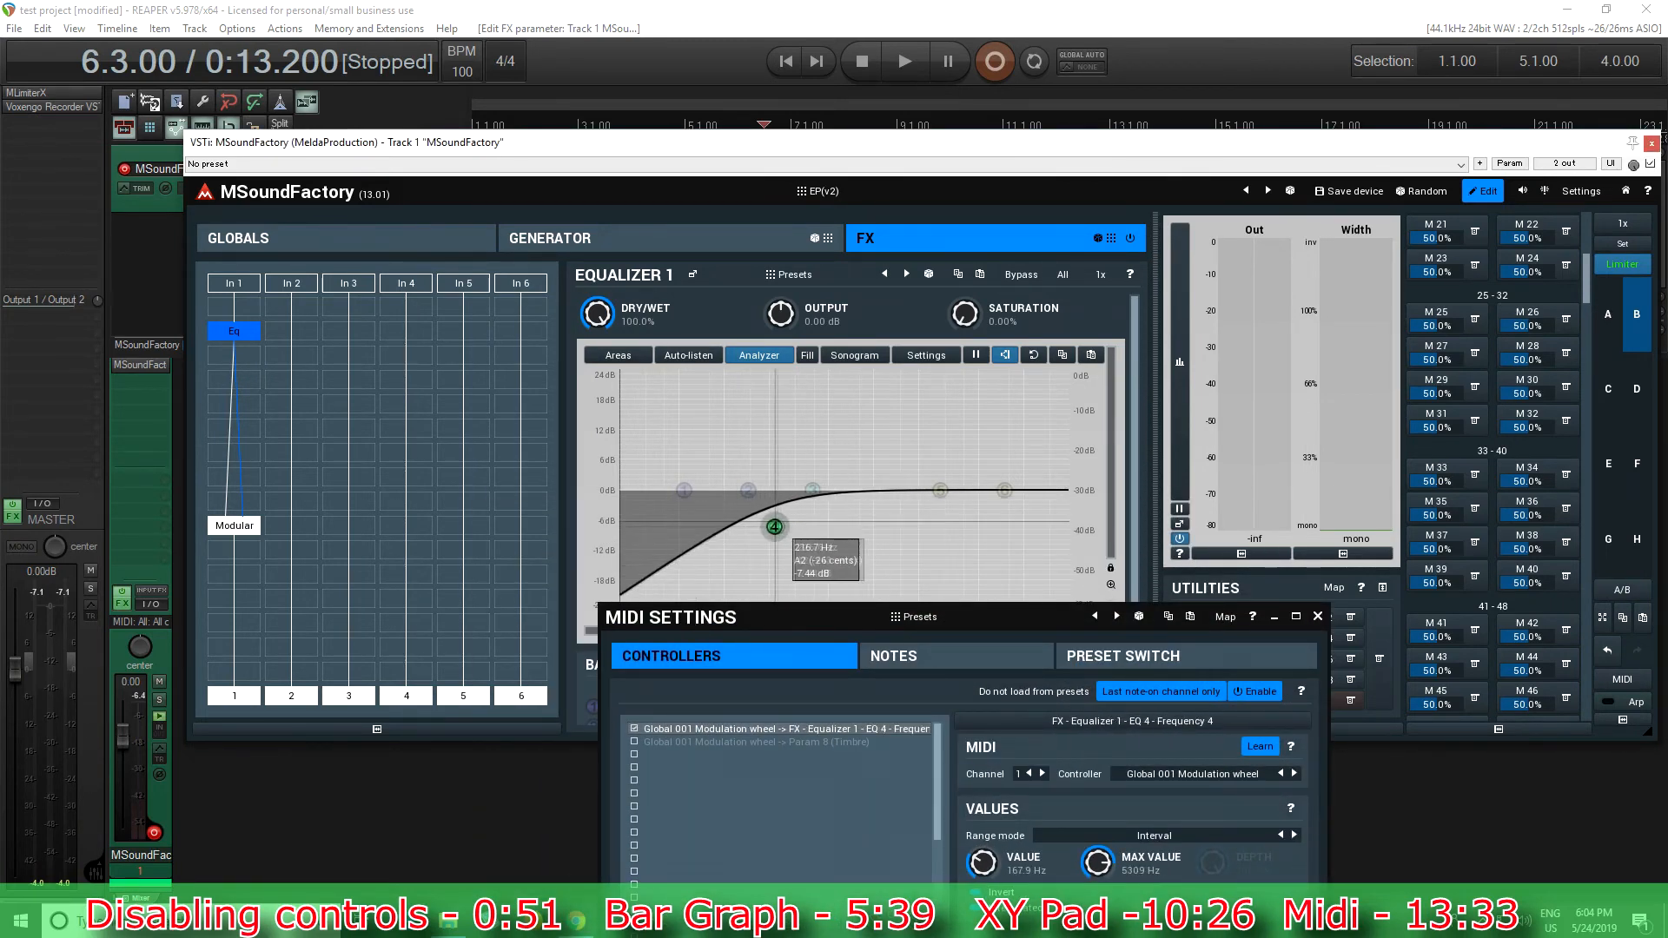
pyautogui.click(1260, 746)
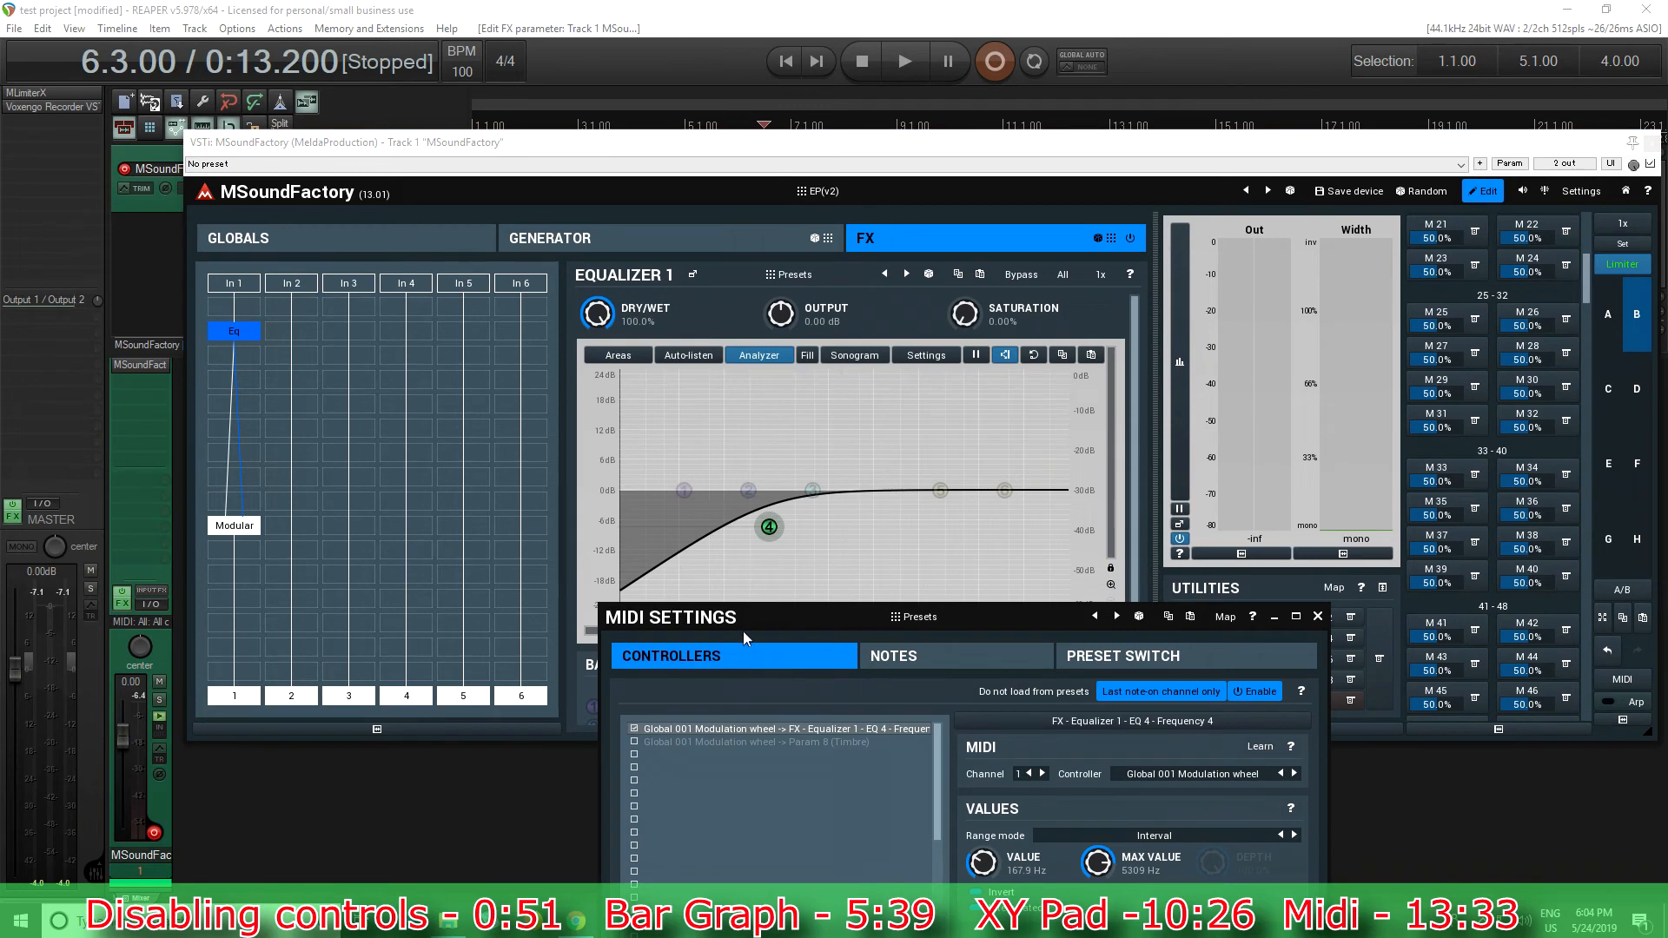
pyautogui.moveTo(695, 625); pyautogui.dragTo(611, 473)
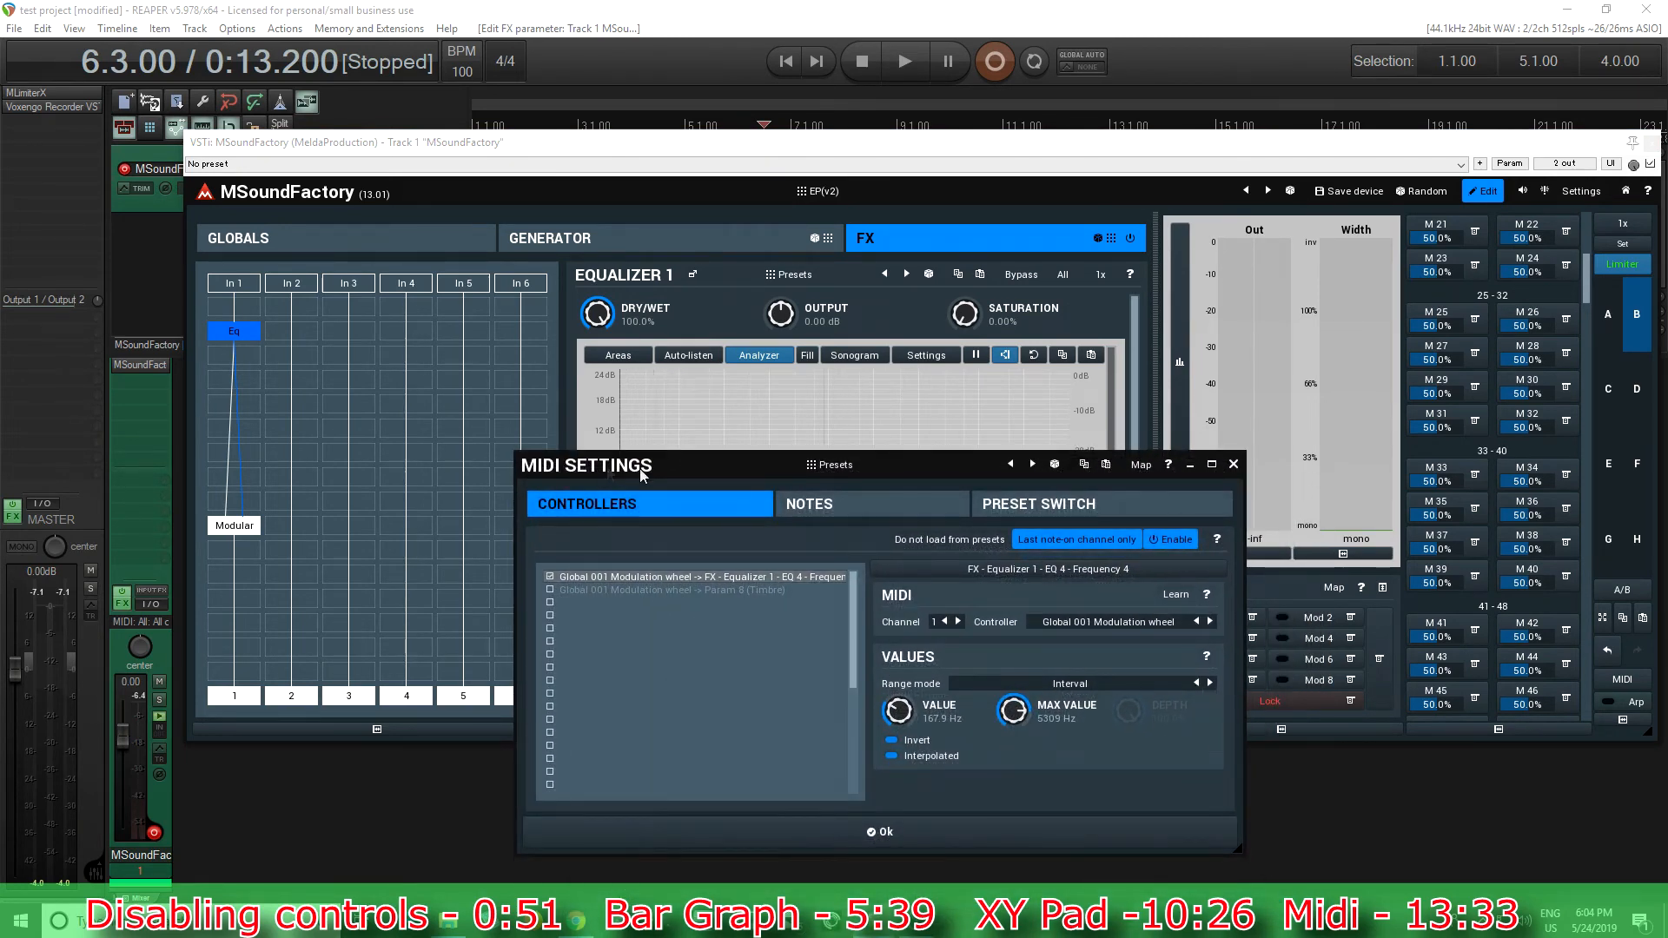
pyautogui.click(1234, 464)
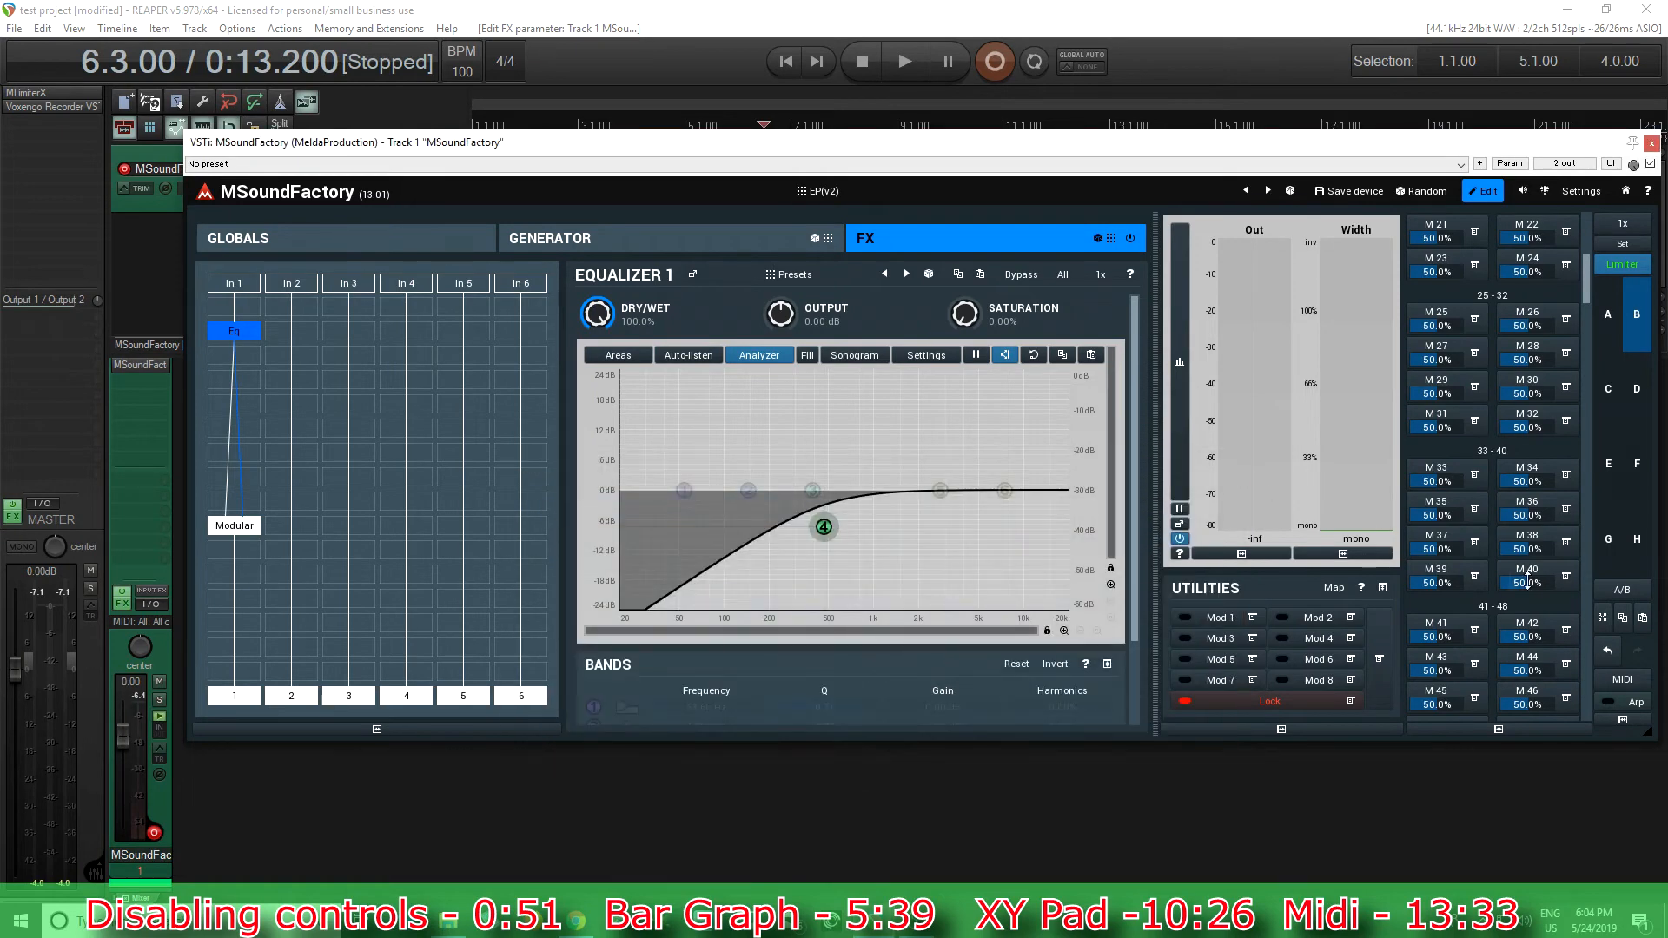
# Attach the modulation wheel as MIDI controller to the Attack multiparameter, and finish learning.
pyautogui.moveTo(1588, 282); pyautogui.dragTo(1595, 227)
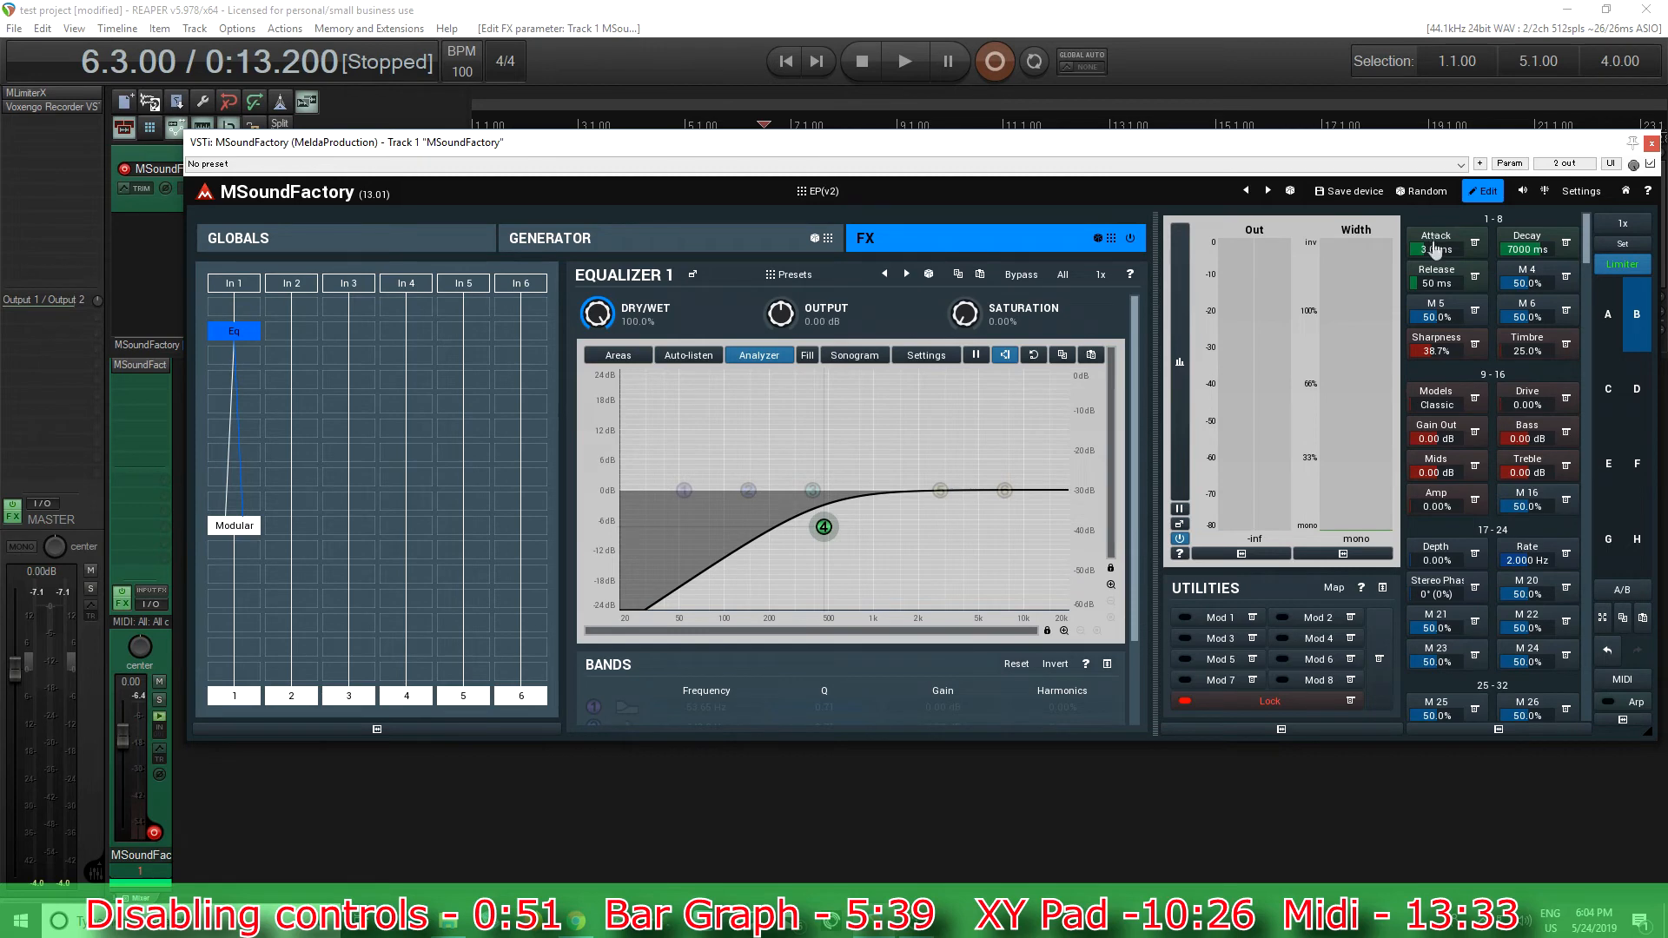
pyautogui.click(1471, 246)
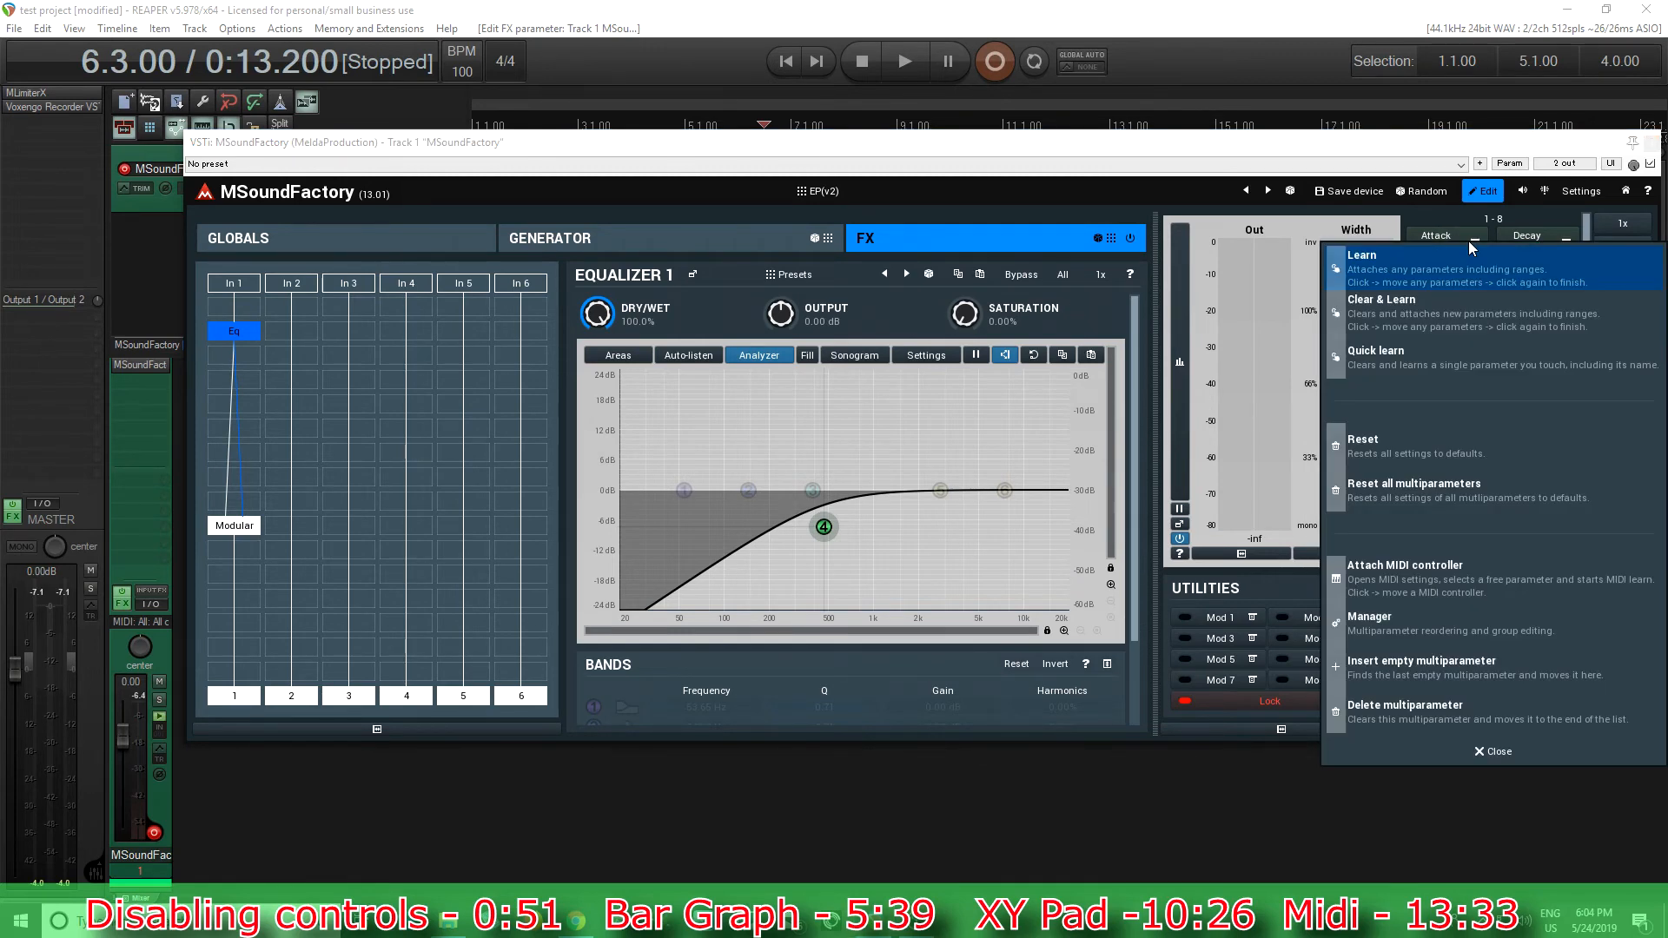
pyautogui.click(1467, 578)
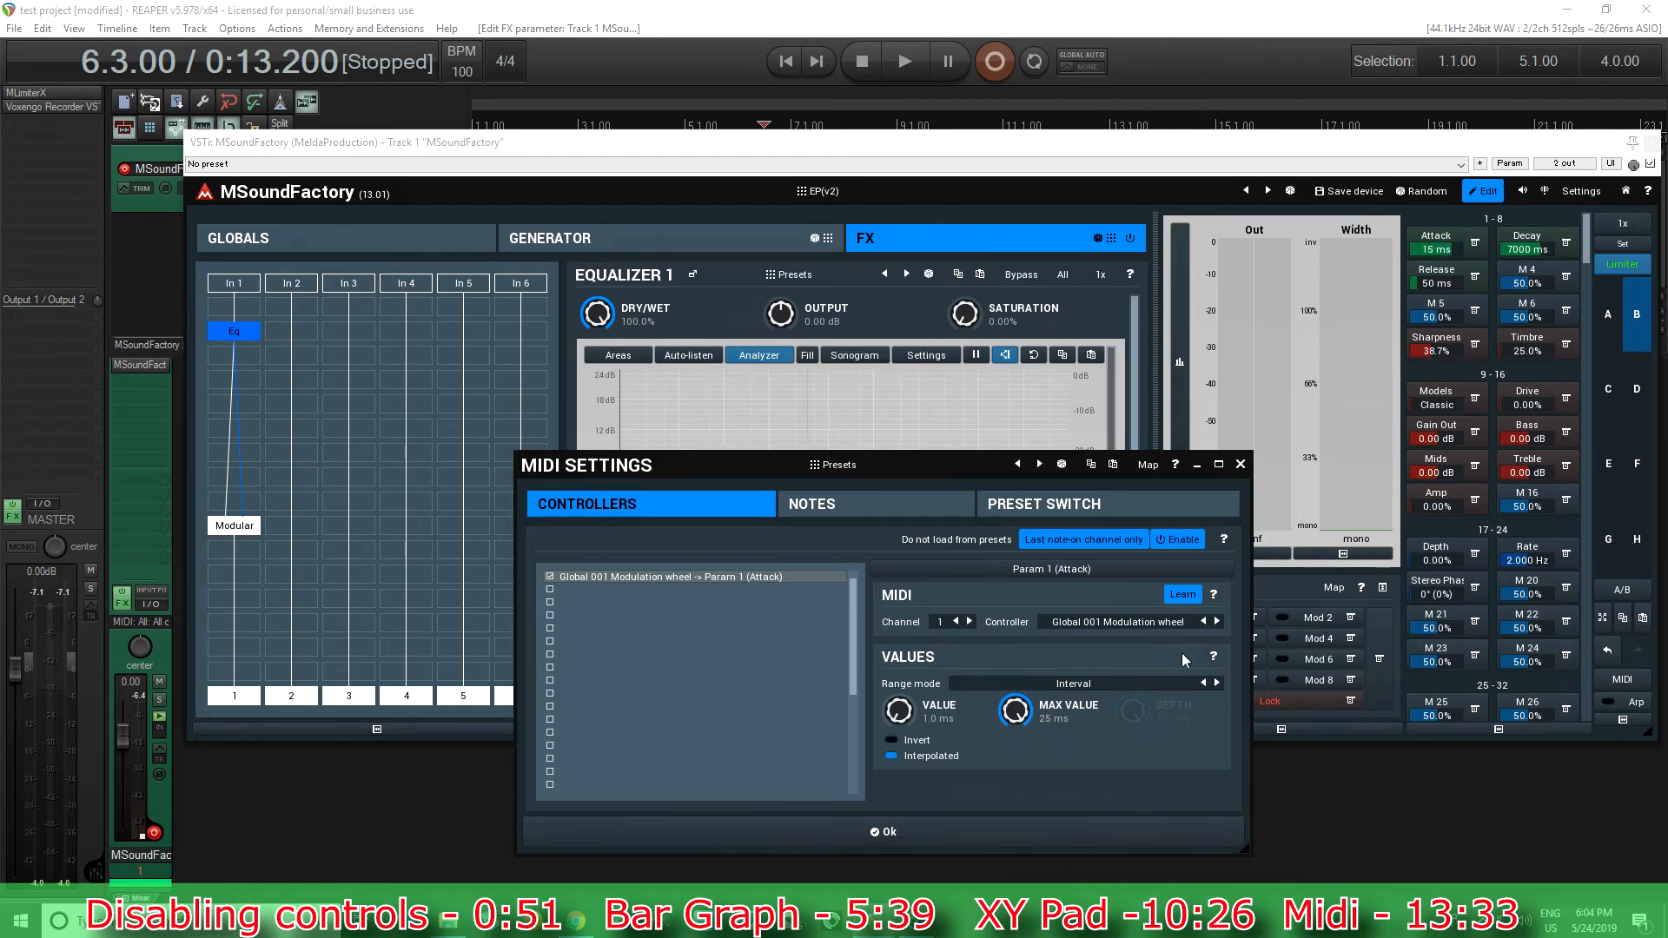
pyautogui.click(1186, 603)
# Review the channel and range mode options of the Attack mapping.
pyautogui.click(943, 624)
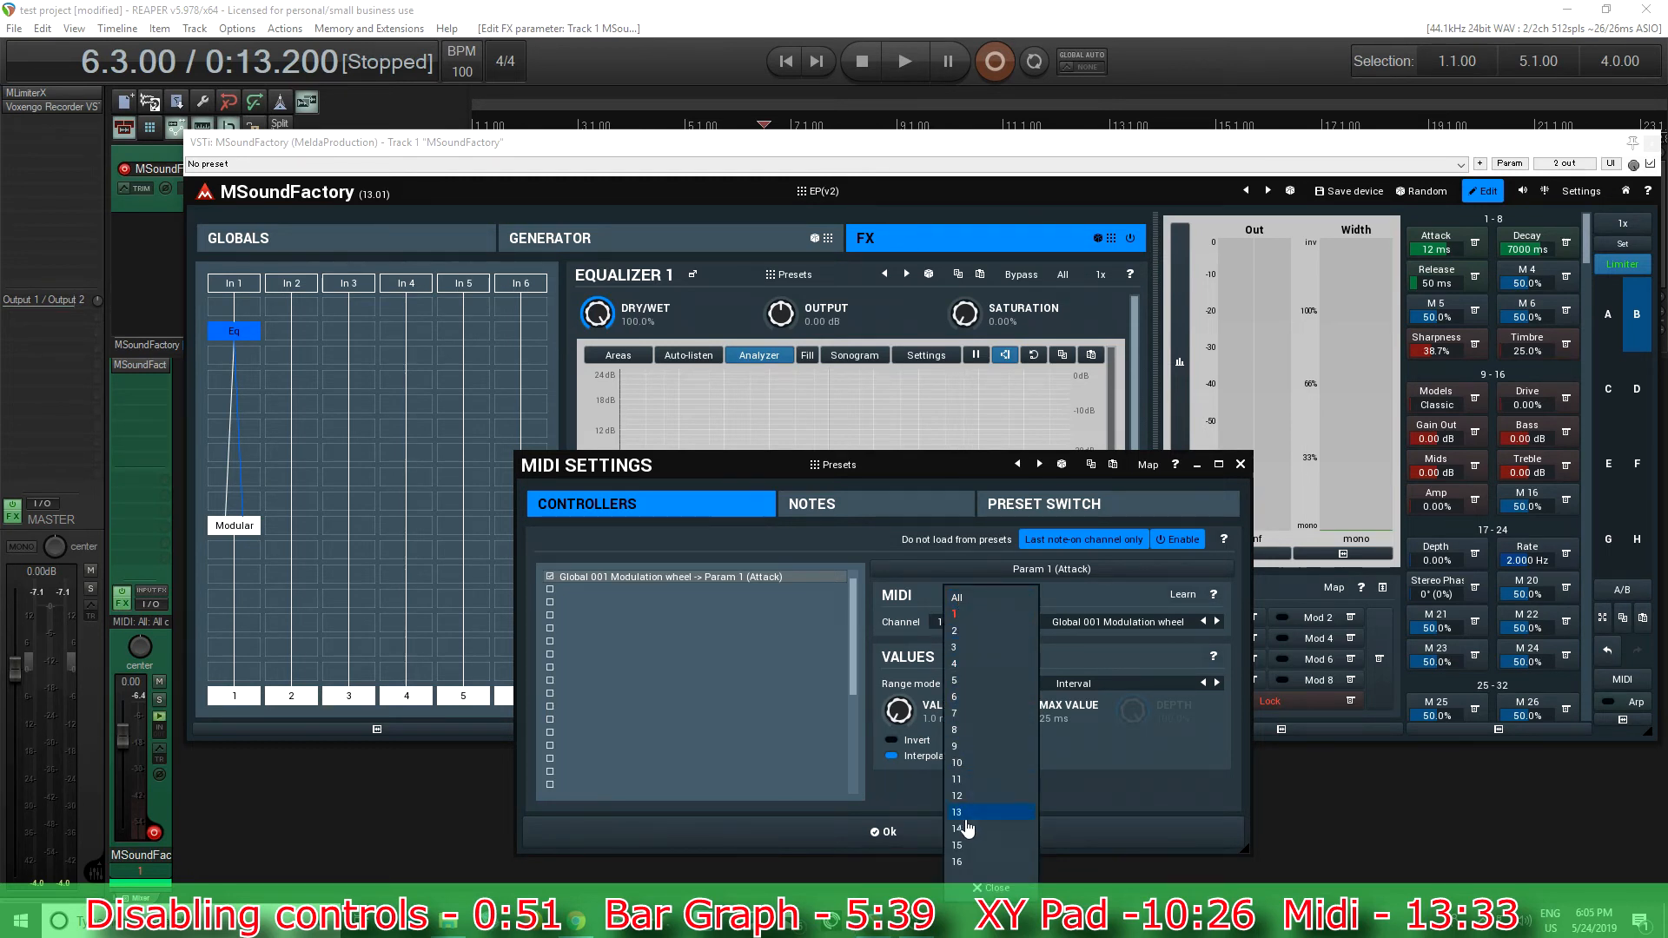
pyautogui.click(888, 782)
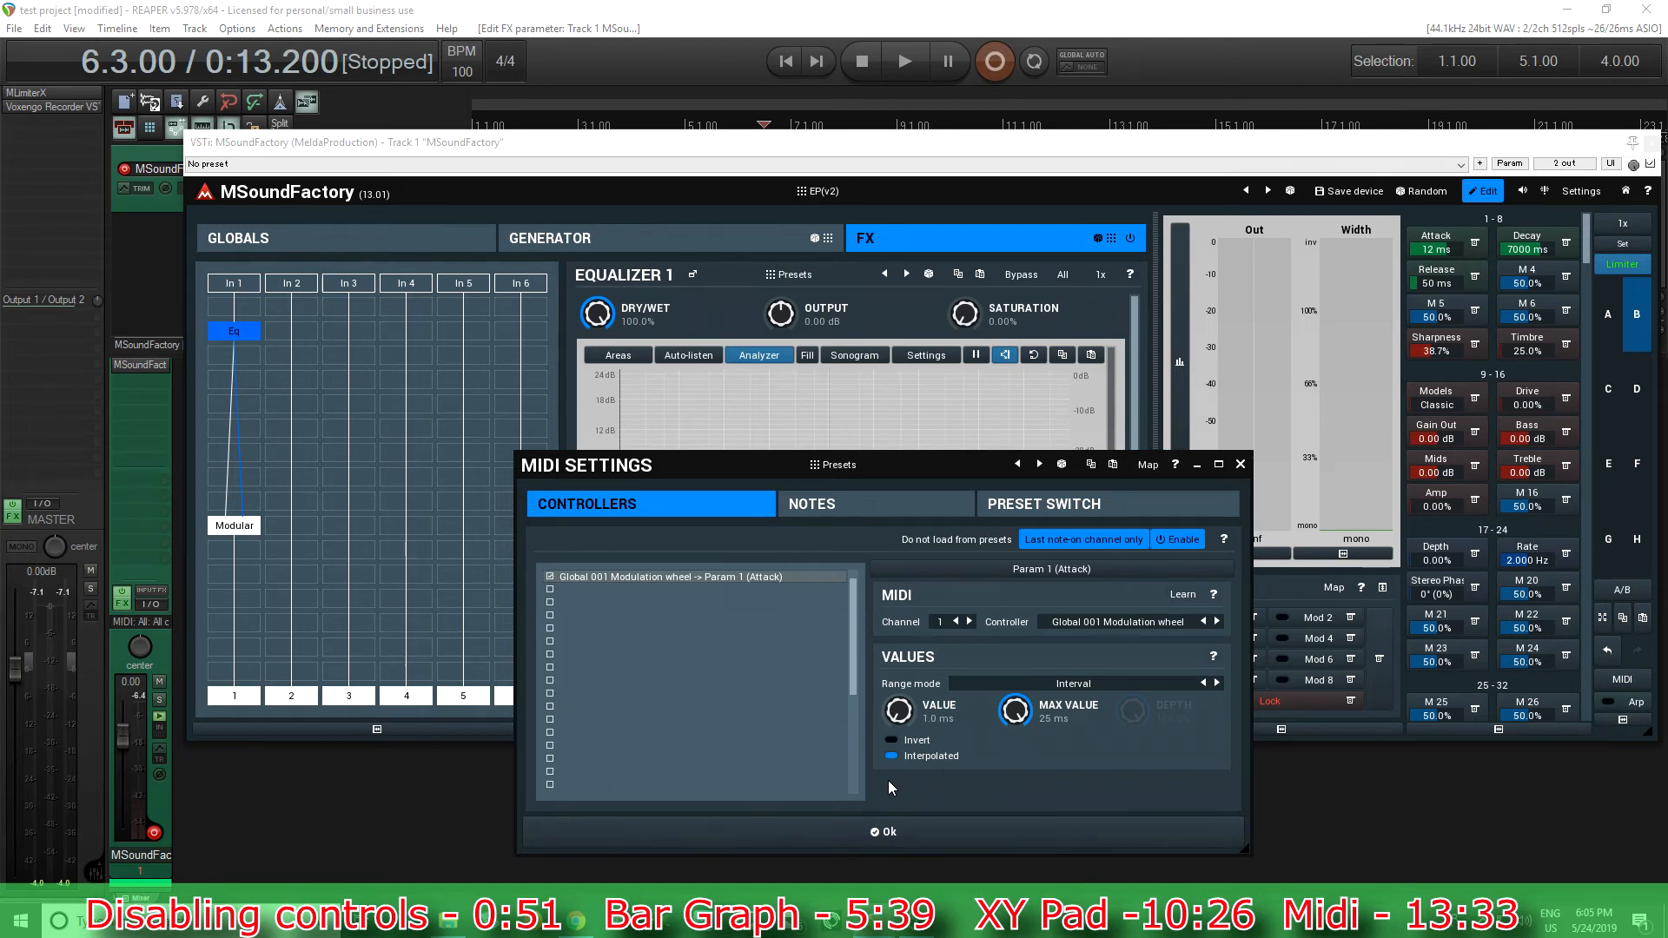
pyautogui.click(1072, 688)
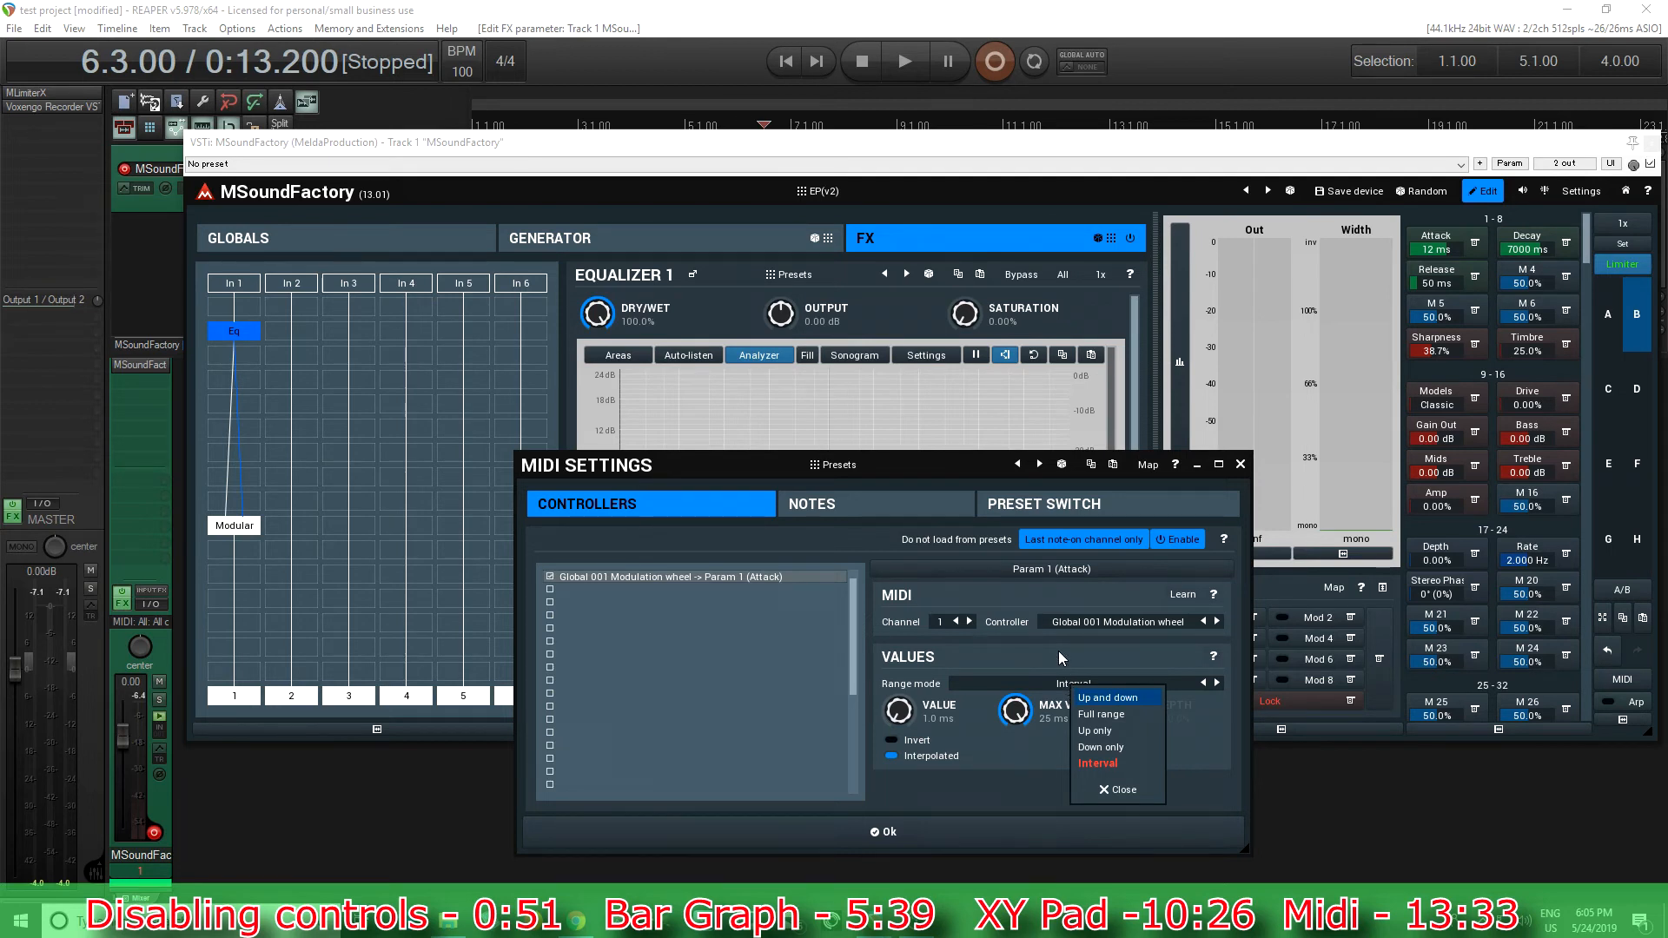
pyautogui.click(1059, 659)
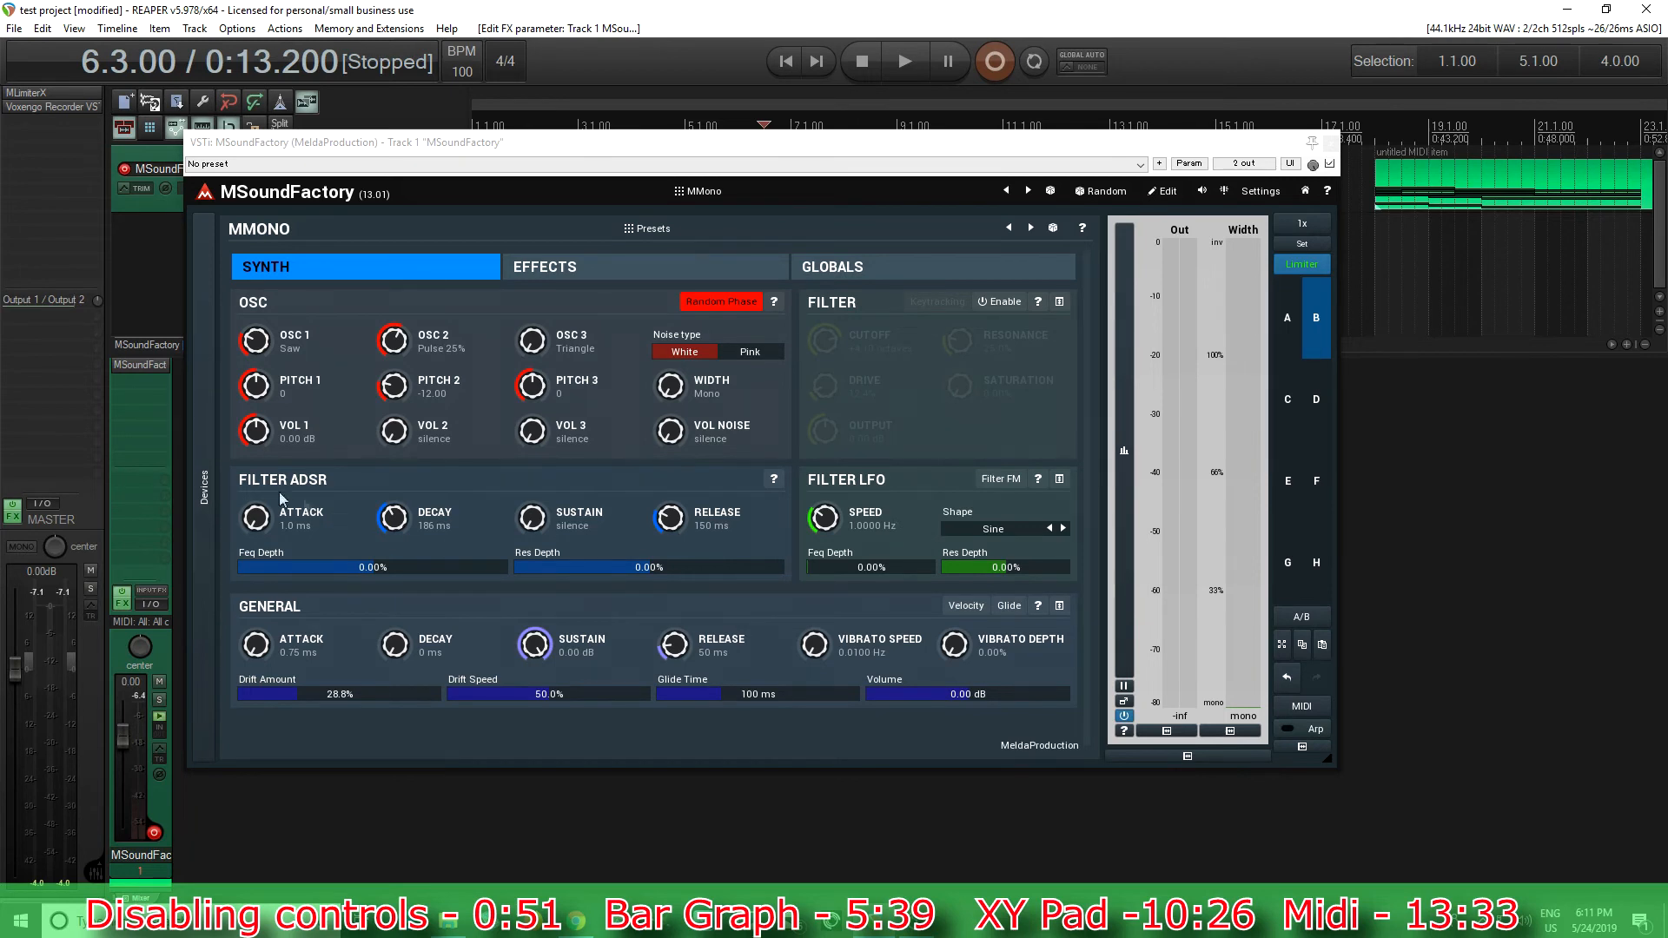
# In the MMono preset, lower Vol 1 to silence and raise Vol Noise to about -0.28 dB.
pyautogui.moveTo(257, 434); pyautogui.dragTo(256, 512)
pyautogui.moveTo(703, 451); pyautogui.dragTo(693, 377)
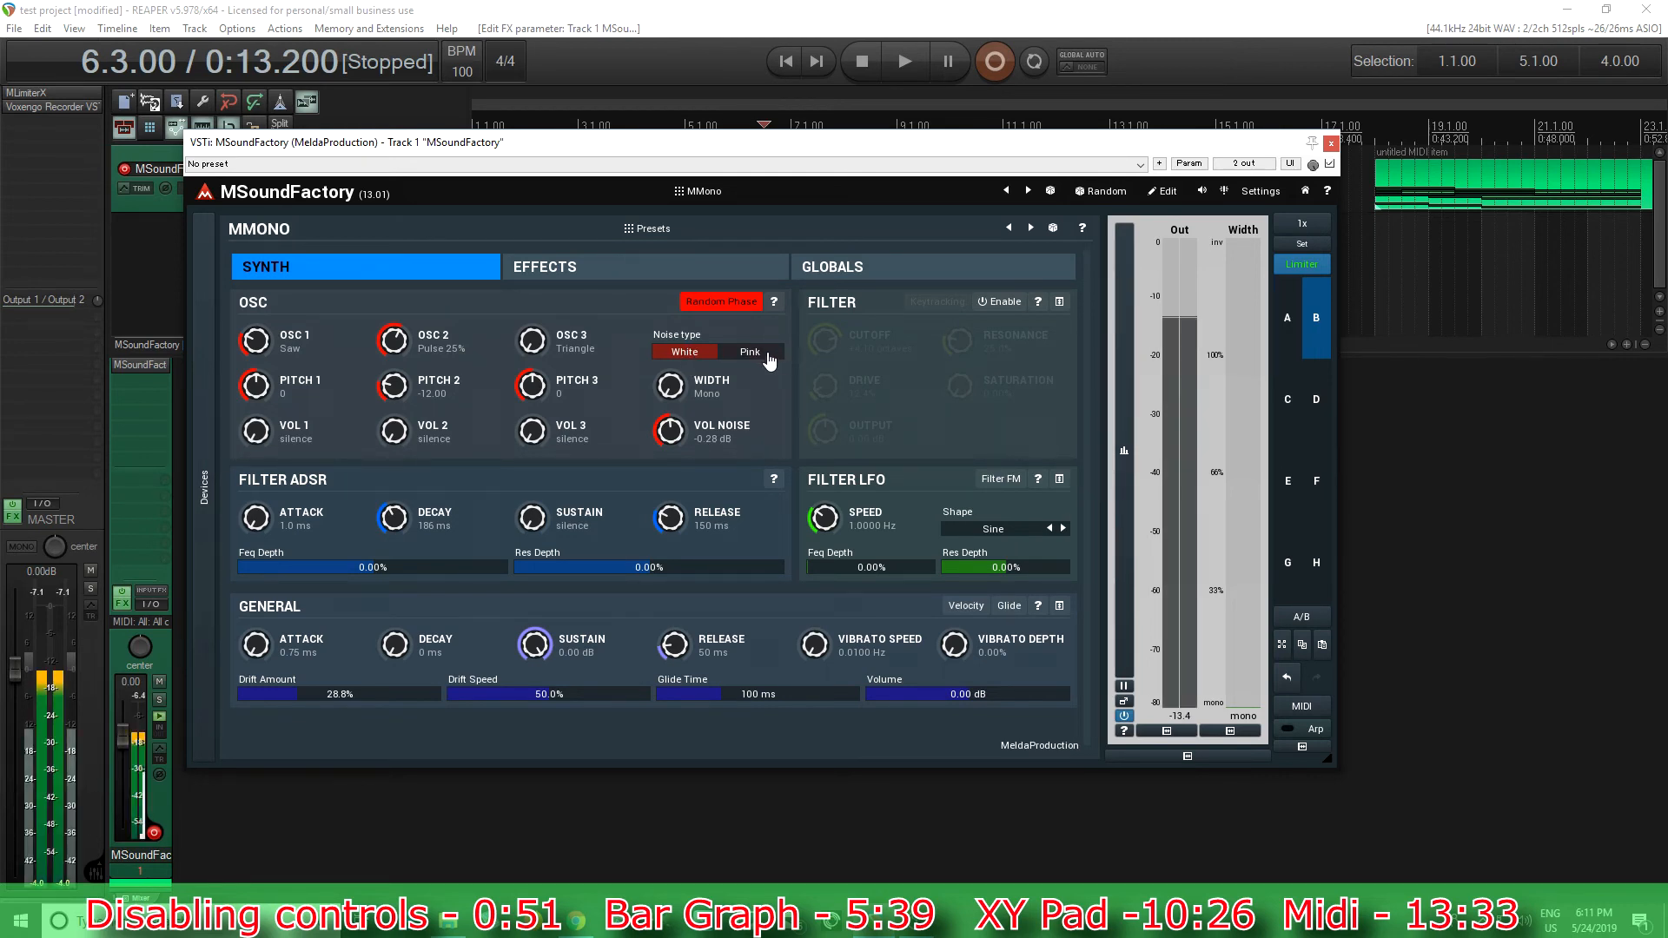
# In the MIDI settings, disable the controllers, enable note control, and set the first note slot's mode to Switch.
pyautogui.click(1312, 714)
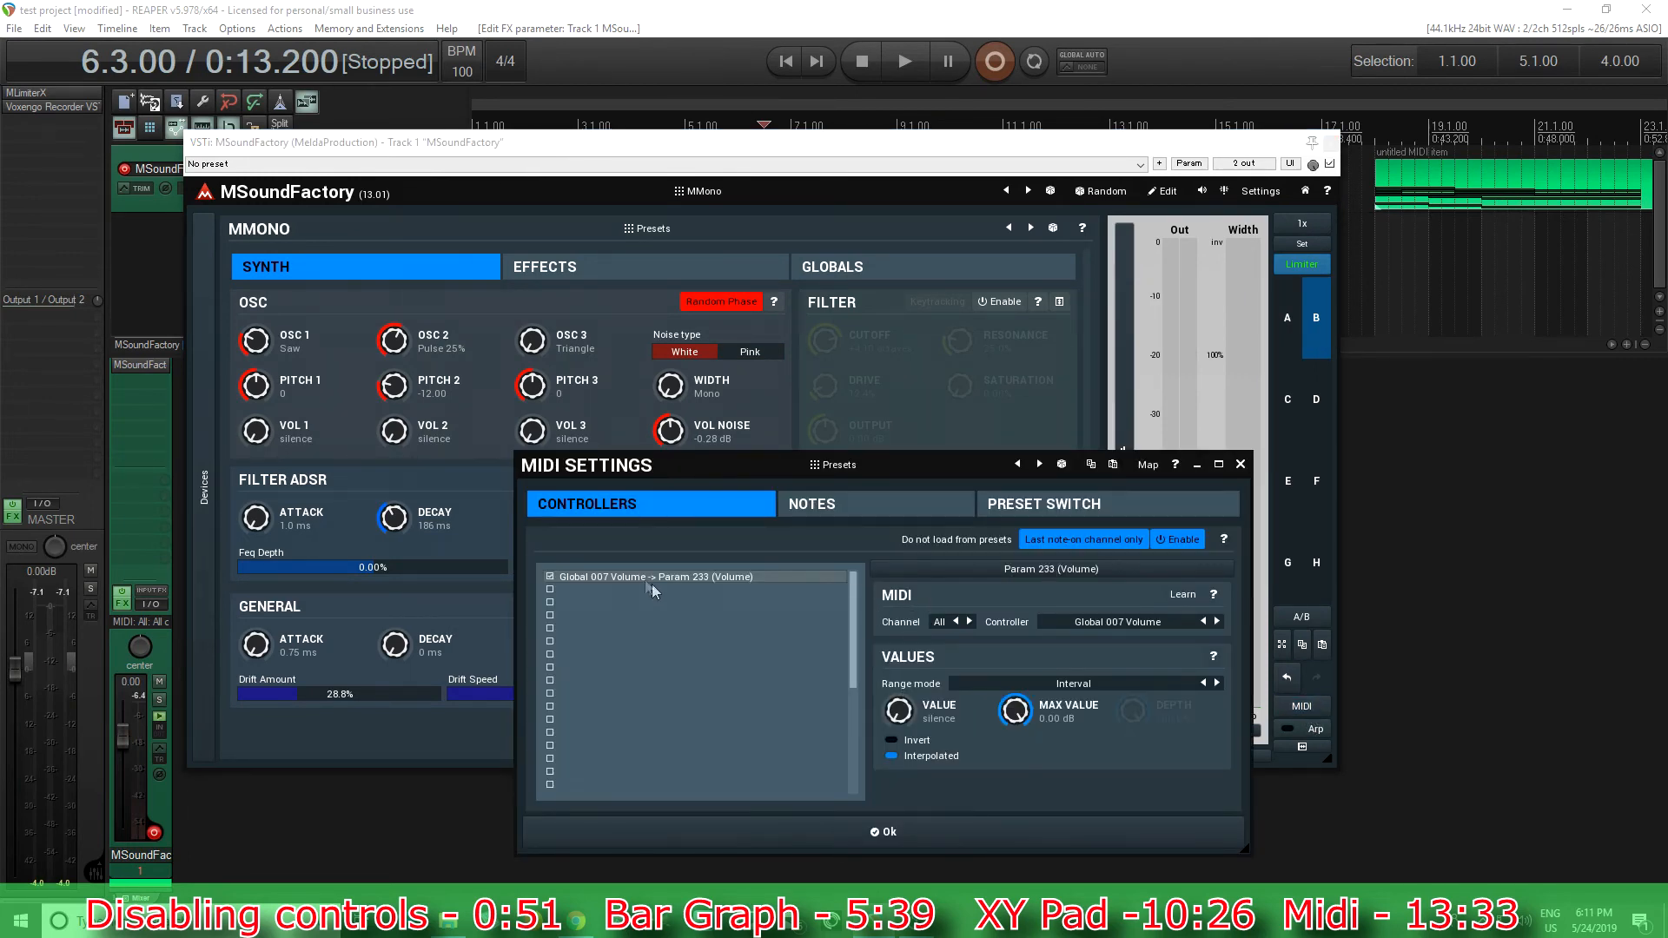
pyautogui.click(1176, 541)
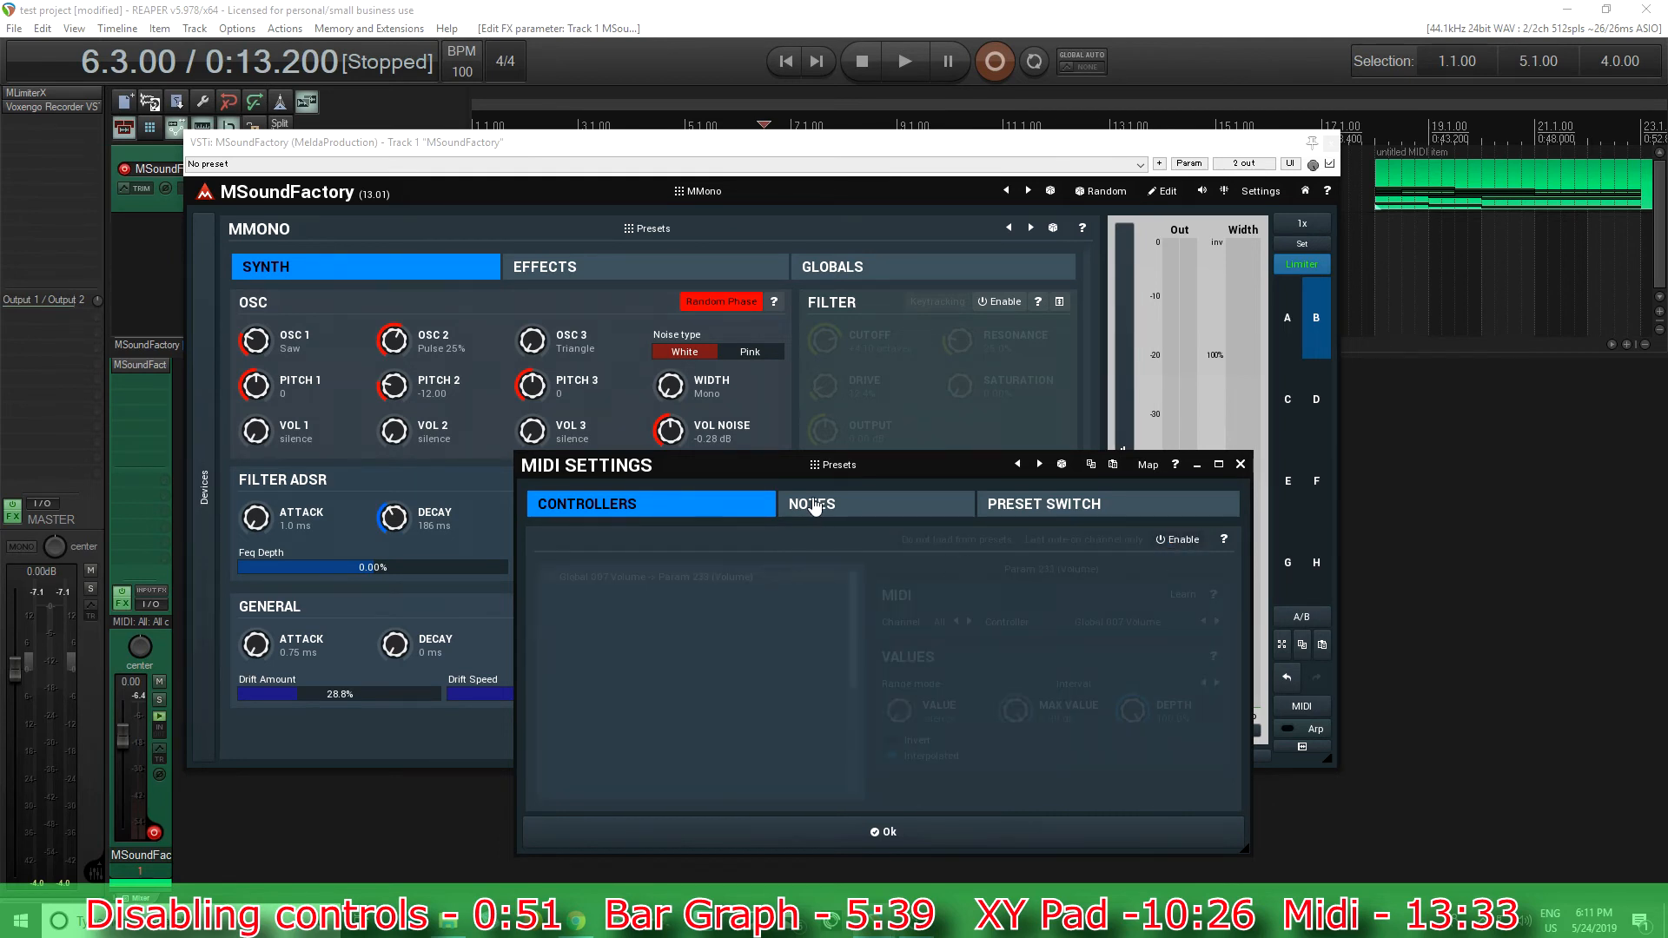
pyautogui.click(815, 507)
pyautogui.click(1187, 540)
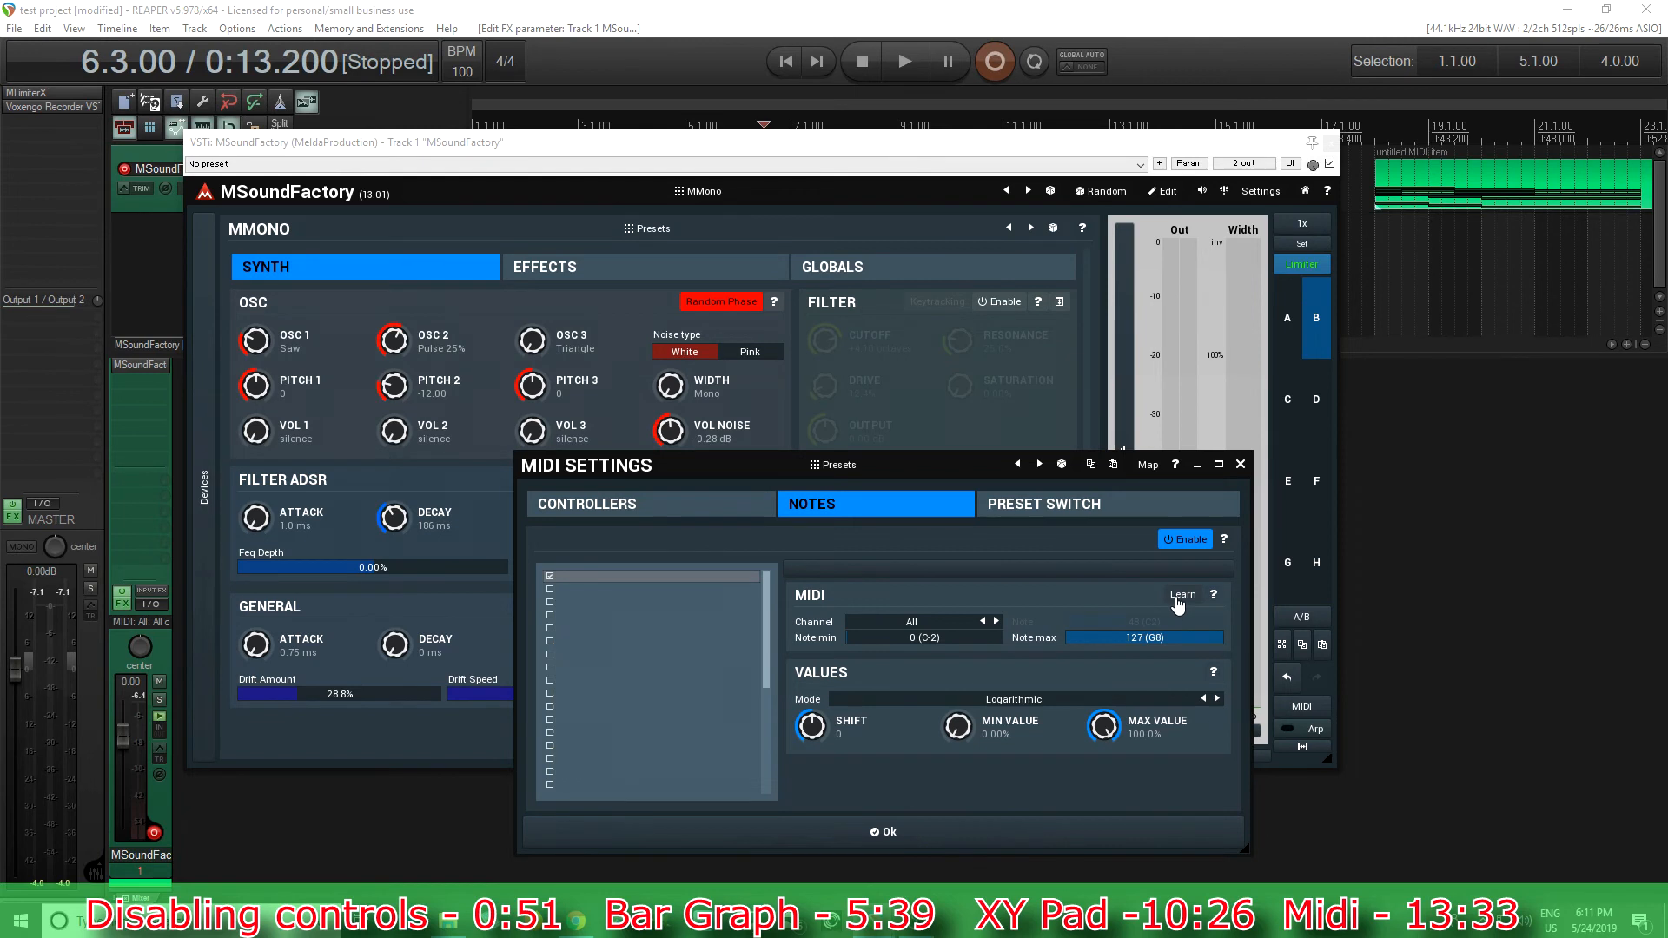
pyautogui.click(1042, 699)
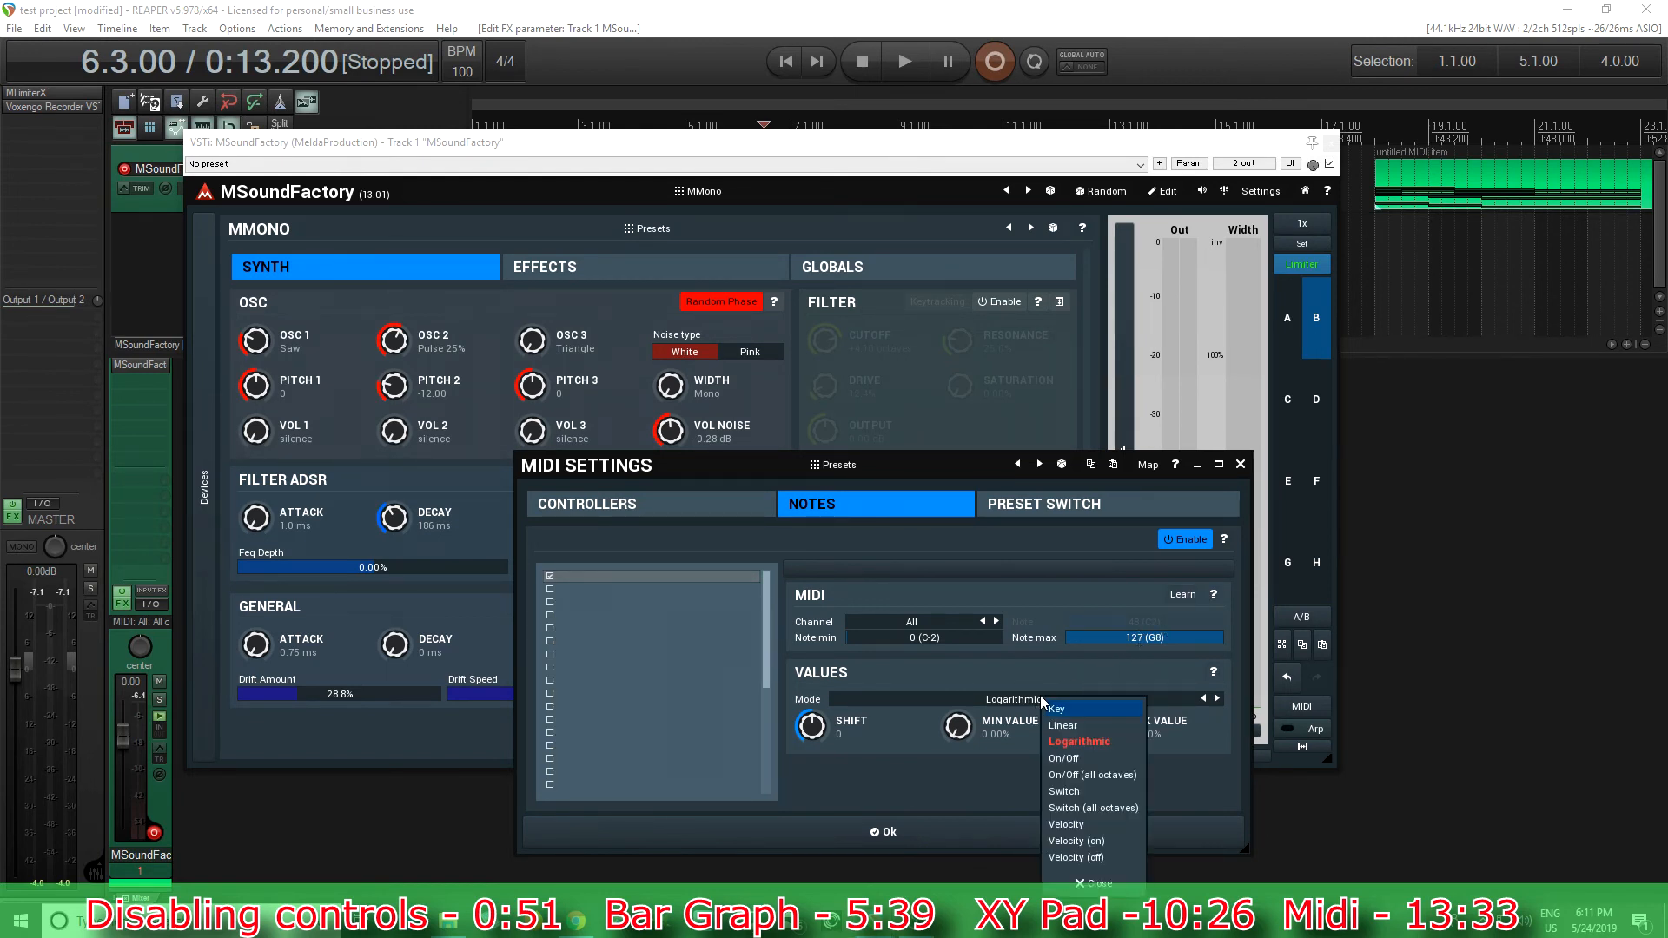
pyautogui.click(1065, 791)
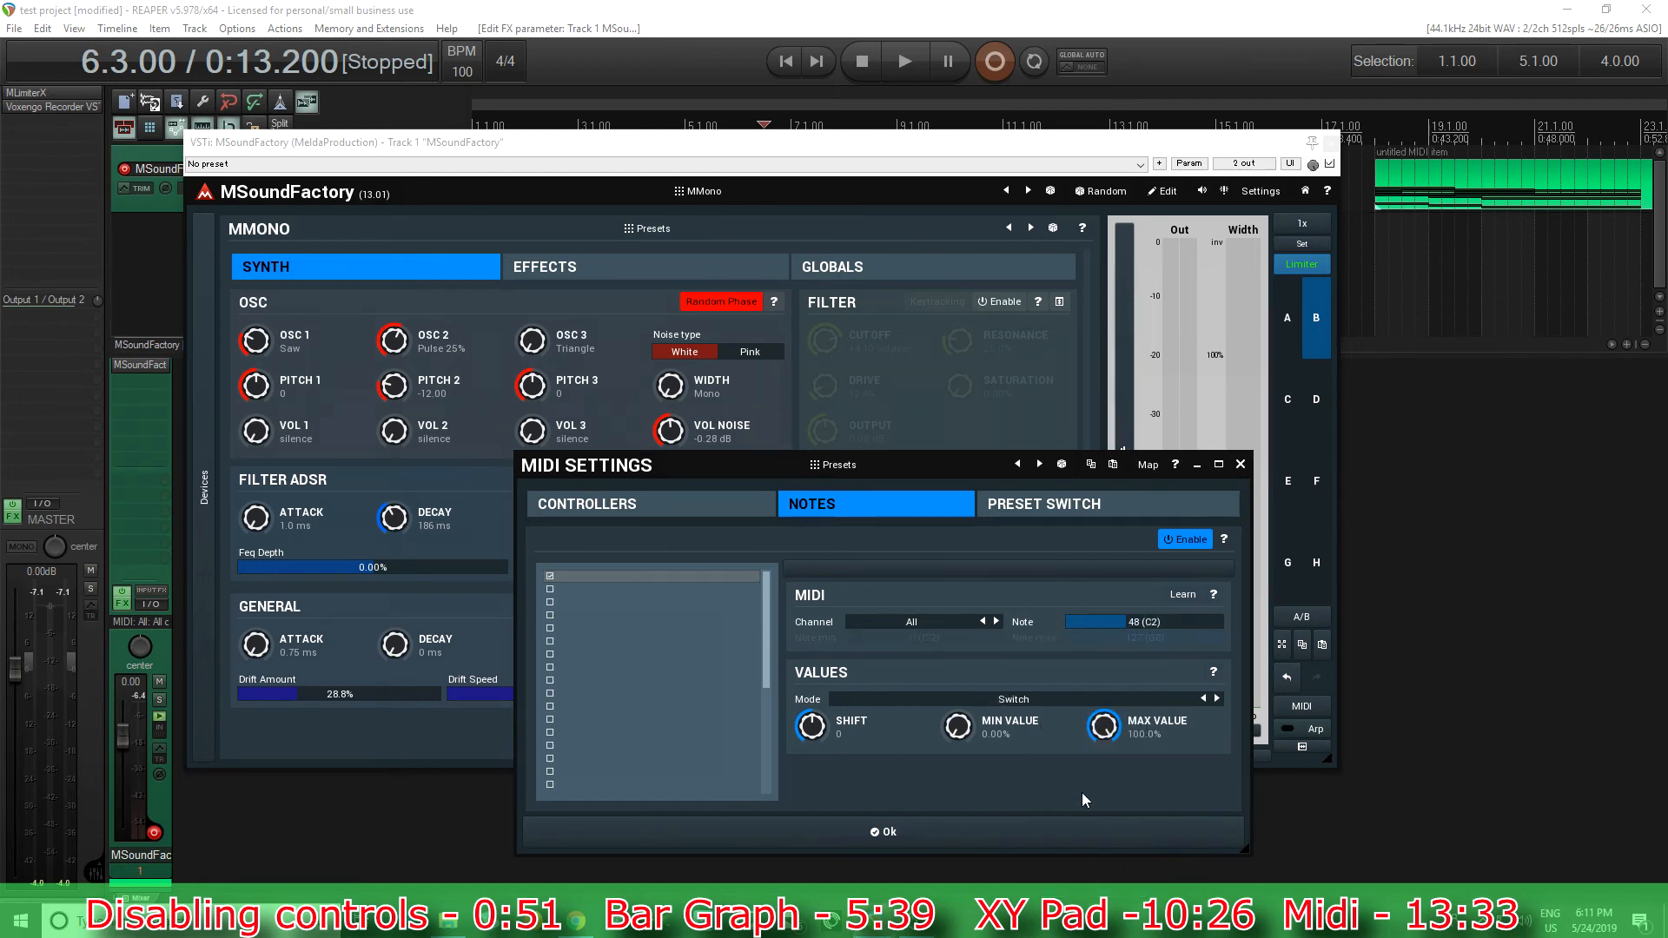
# Use Learn to assign note 49 (C#2) to Noise type, set the noise back to White, and confirm the MIDI settings.
pyautogui.click(1186, 600)
pyautogui.click(1184, 600)
pyautogui.click(1187, 600)
pyautogui.click(749, 352)
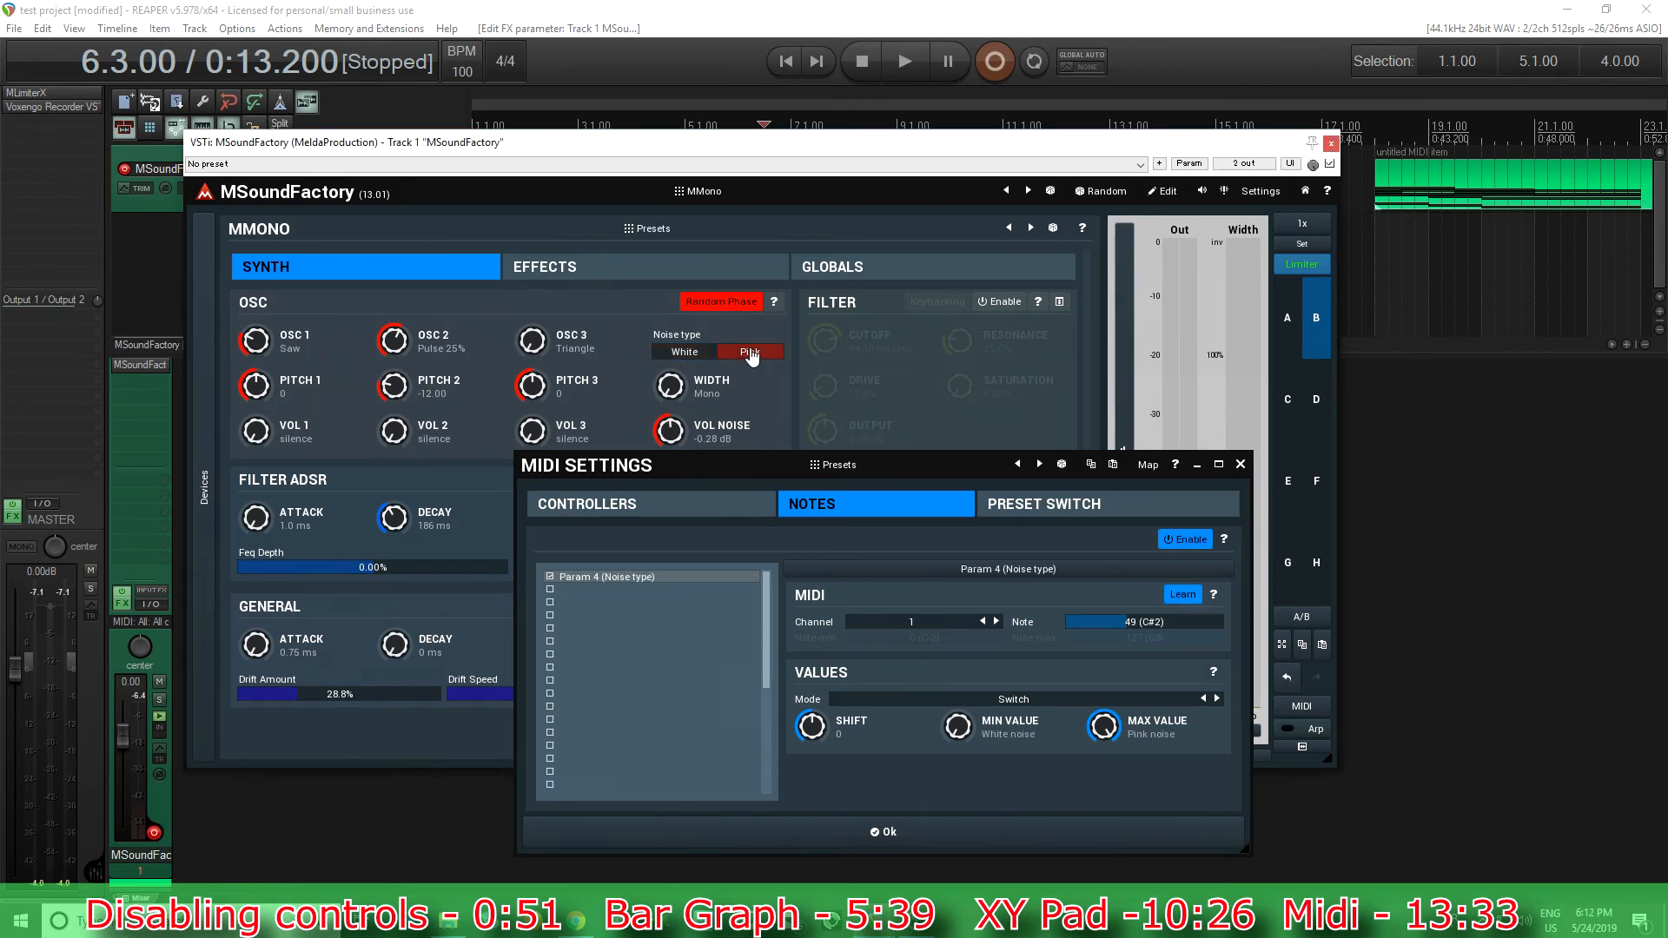
pyautogui.click(1187, 598)
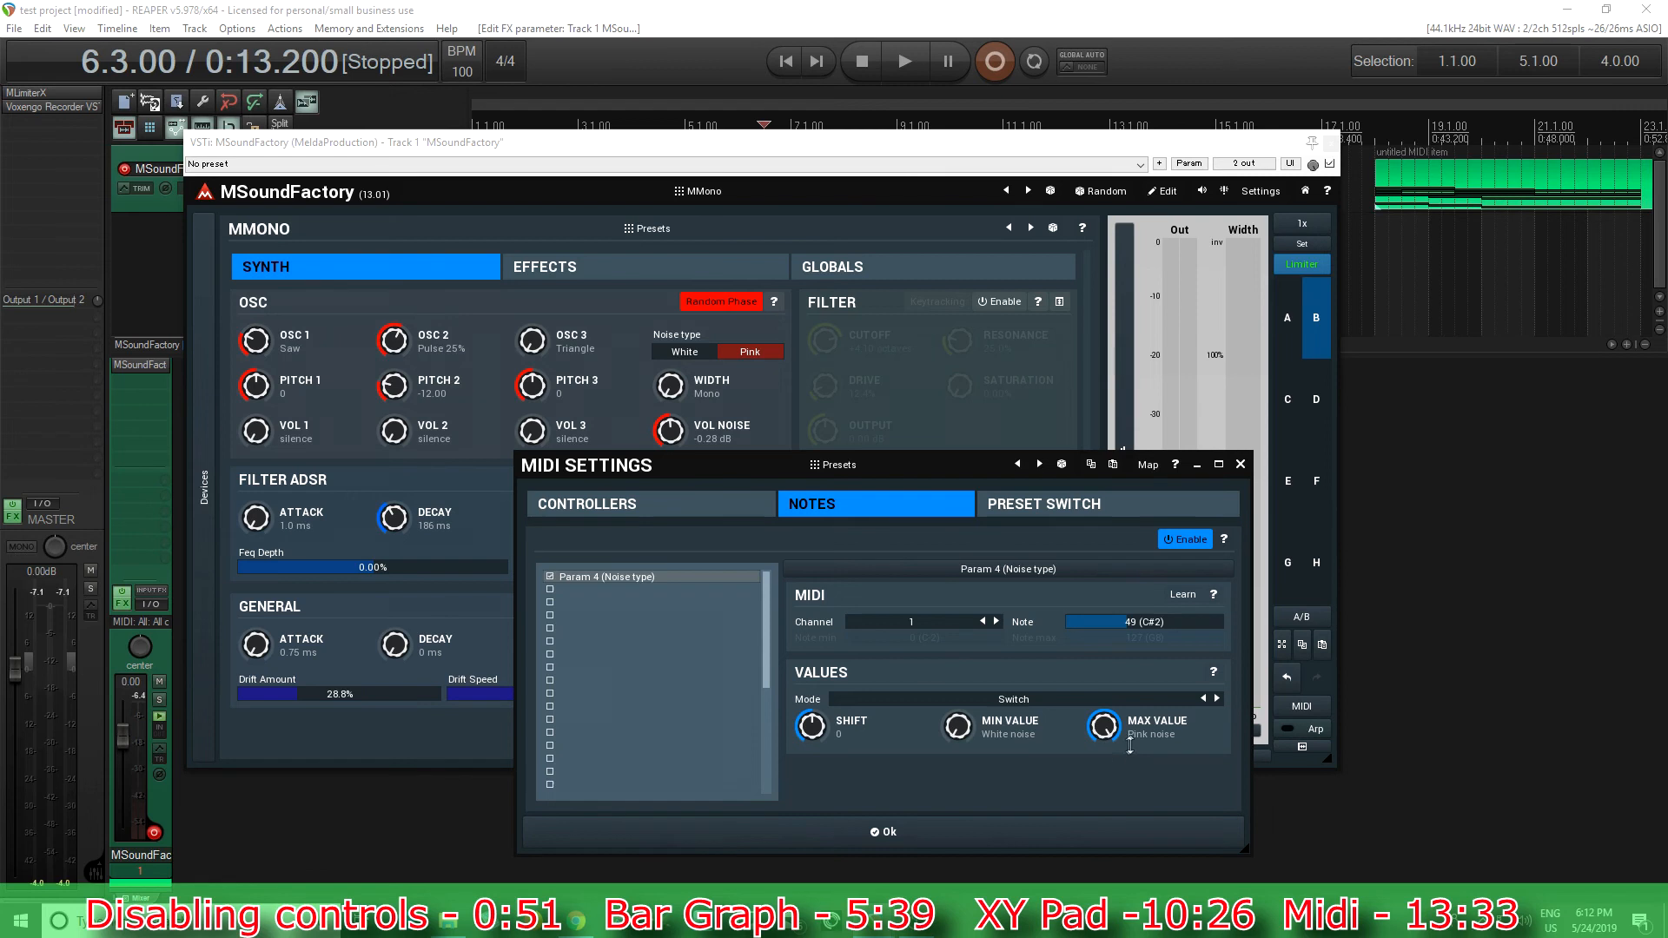
pyautogui.click(678, 352)
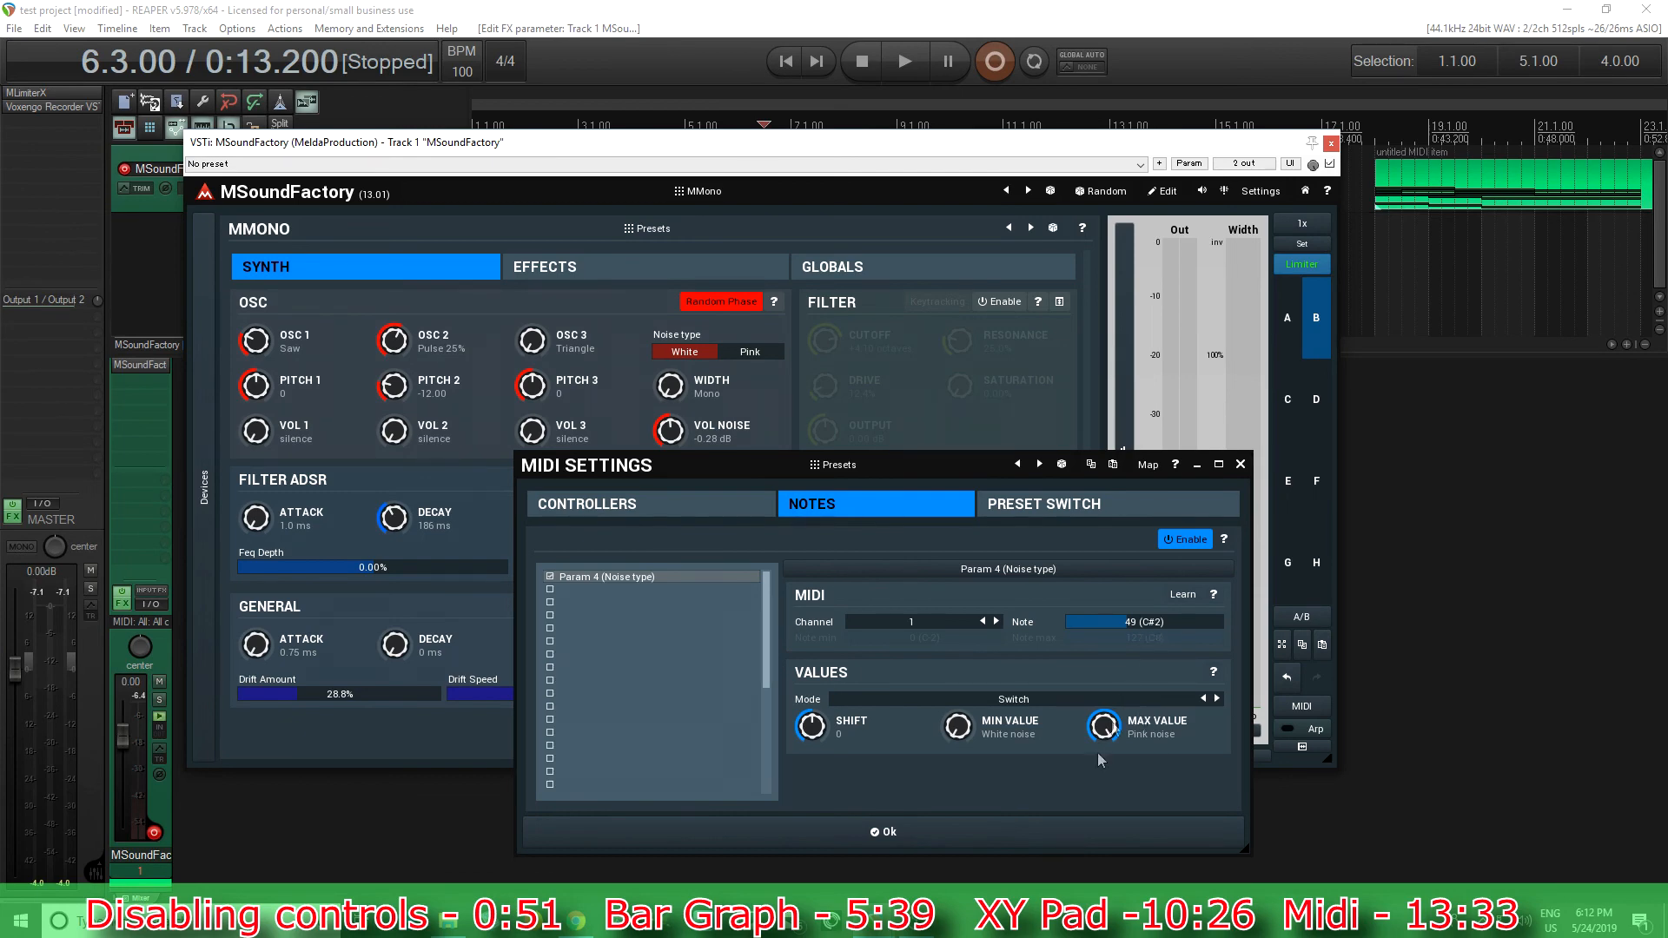
pyautogui.click(1043, 839)
# In the advanced voicing settings under the edit mode's globals, adjust the lowest note limit, and leave edit mode.
pyautogui.click(1169, 193)
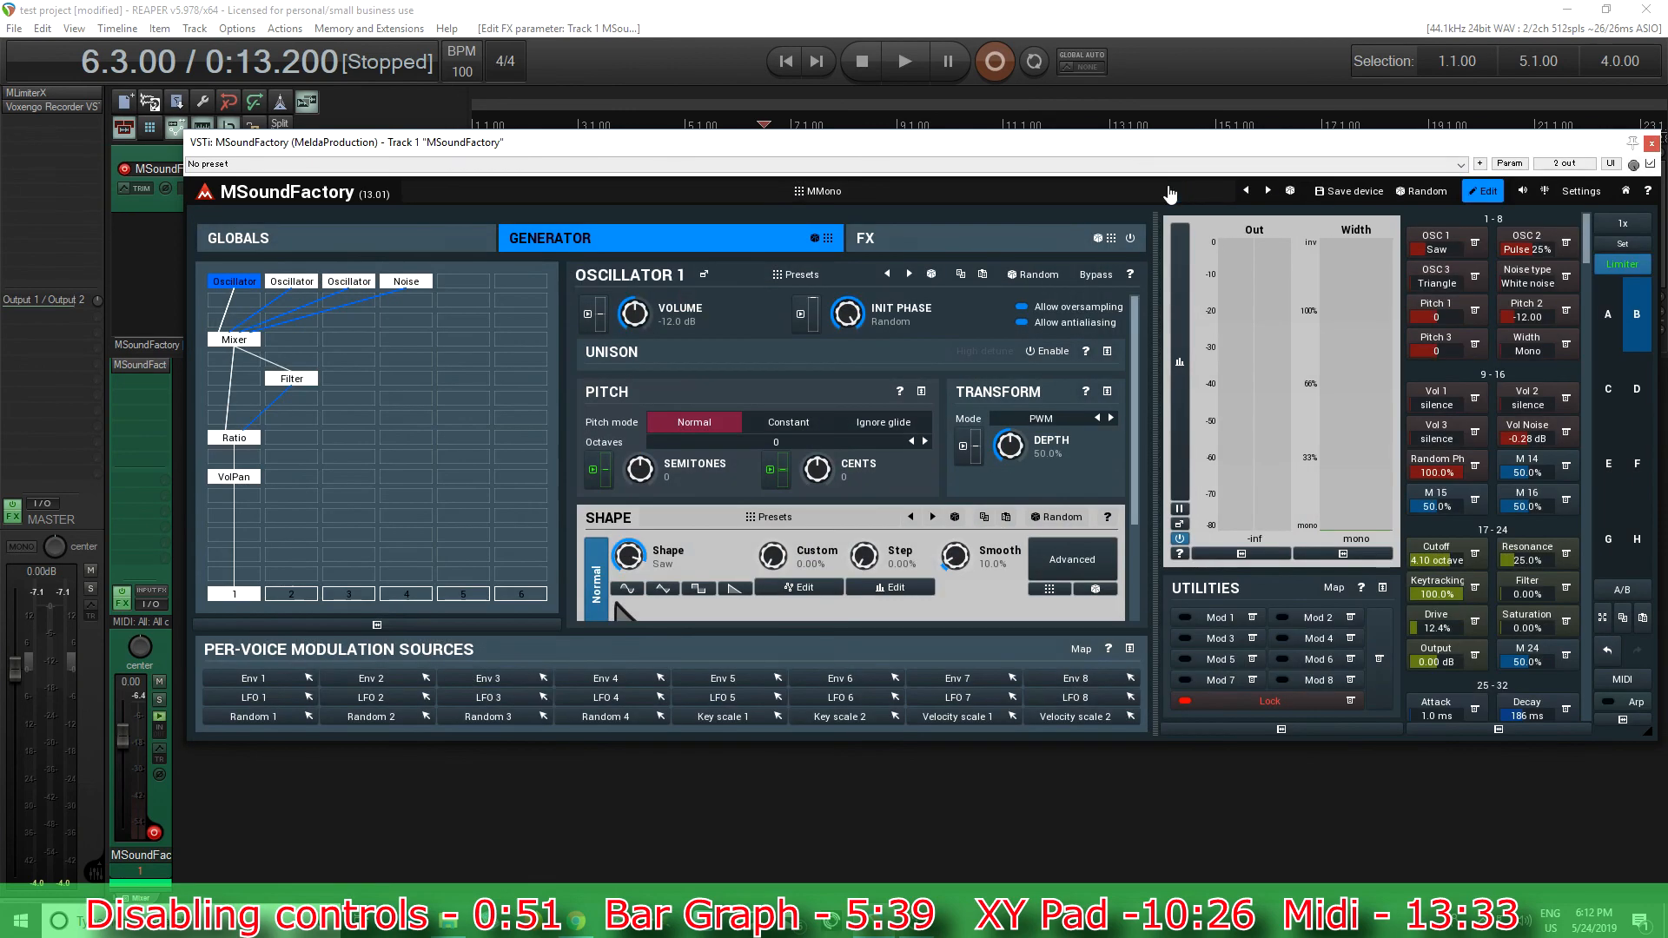
pyautogui.click(382, 236)
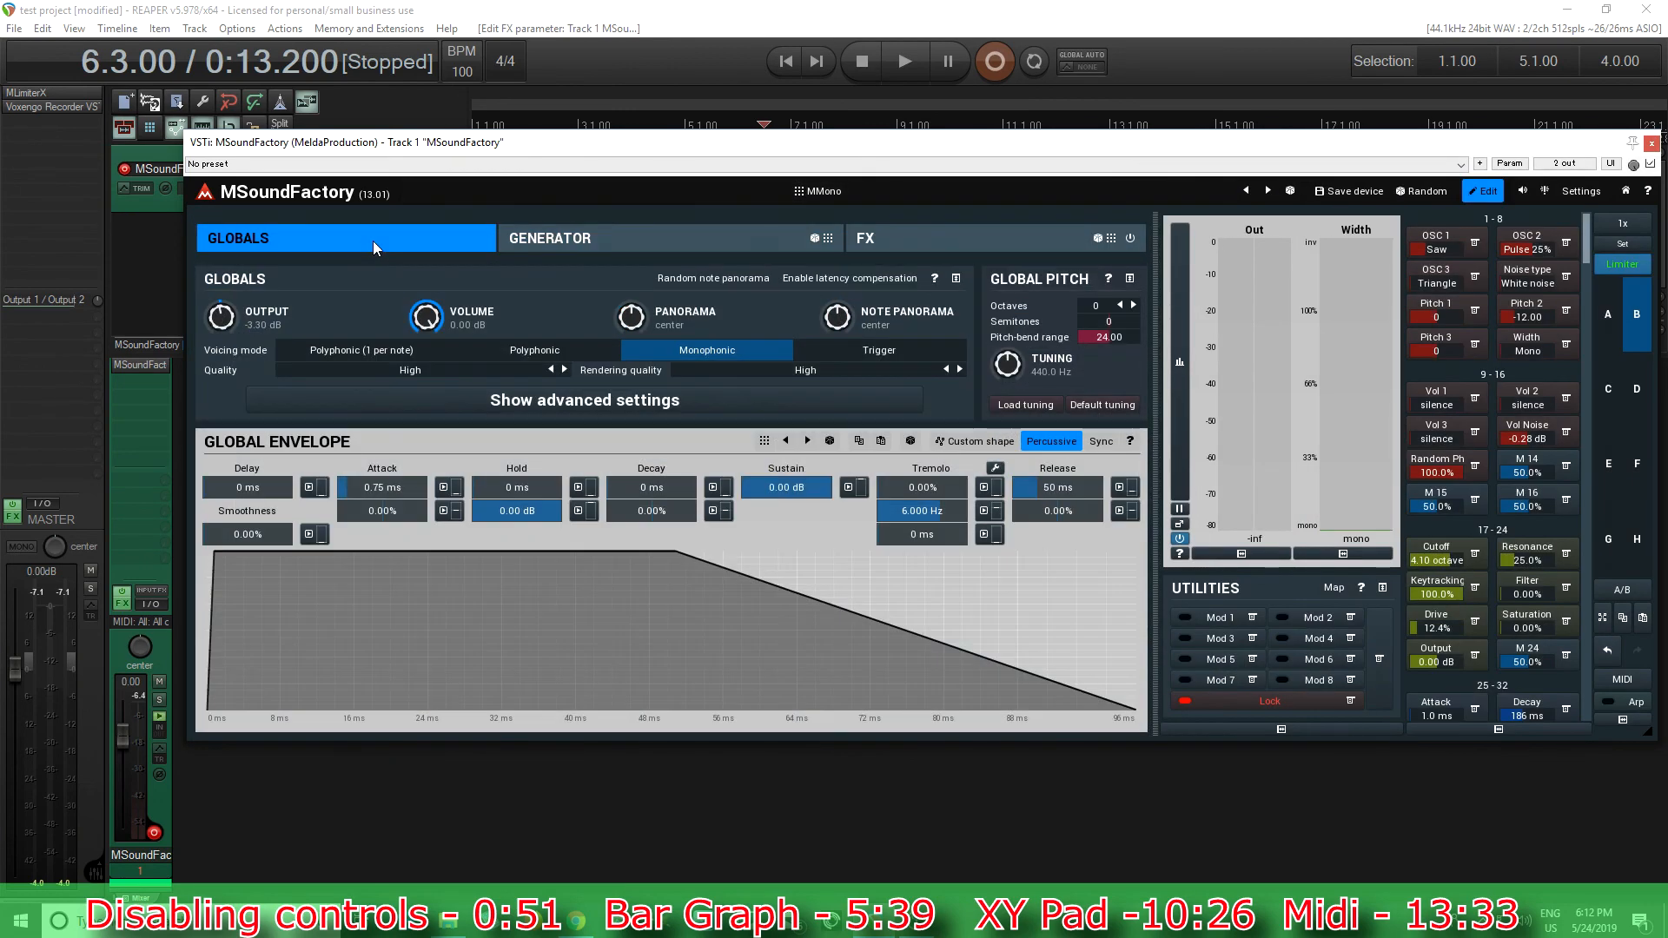
pyautogui.click(623, 405)
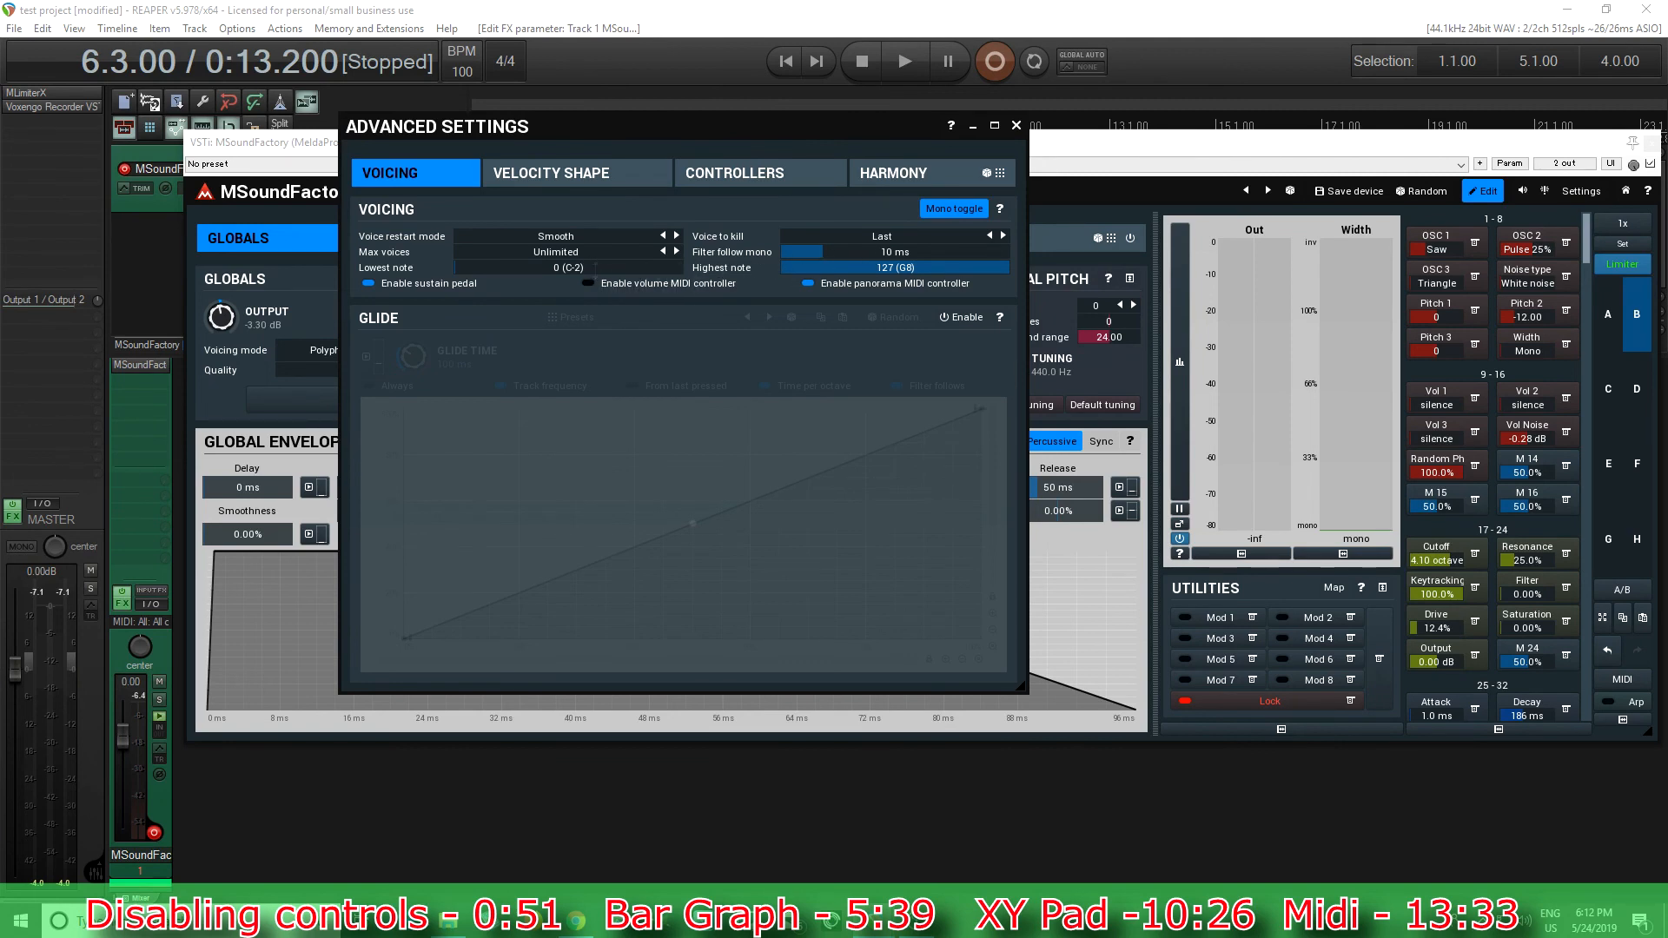
pyautogui.doubleClick(639, 268)
pyautogui.click(523, 382)
pyautogui.click(523, 442)
pyautogui.click(524, 539)
pyautogui.click(1017, 126)
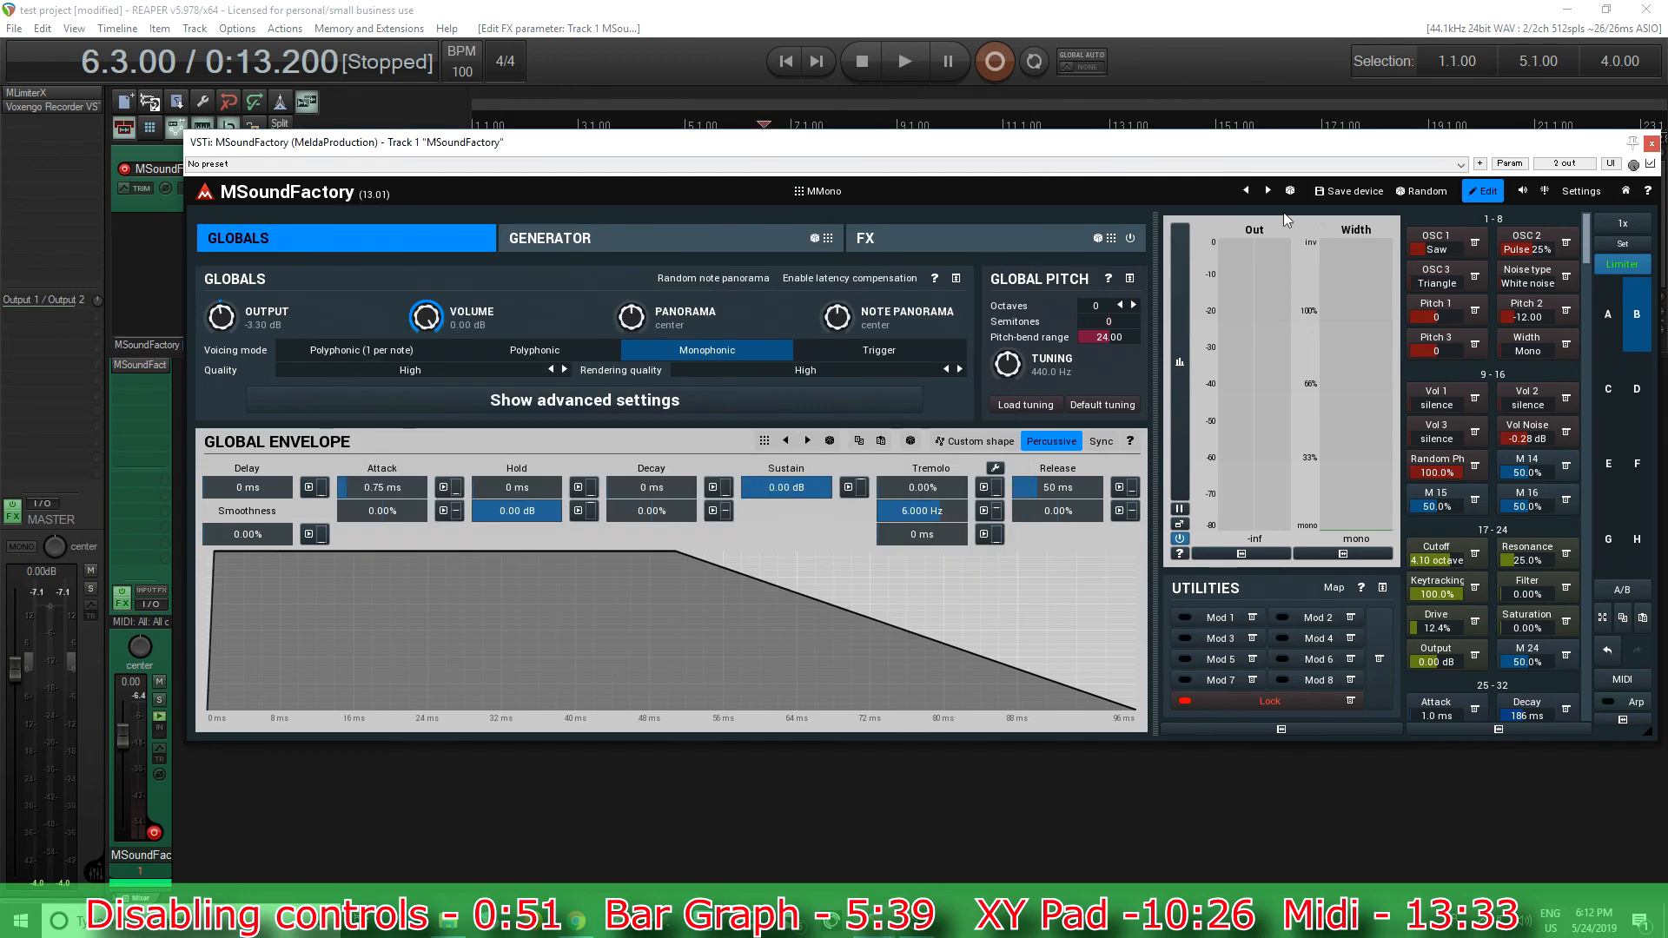
pyautogui.click(1478, 187)
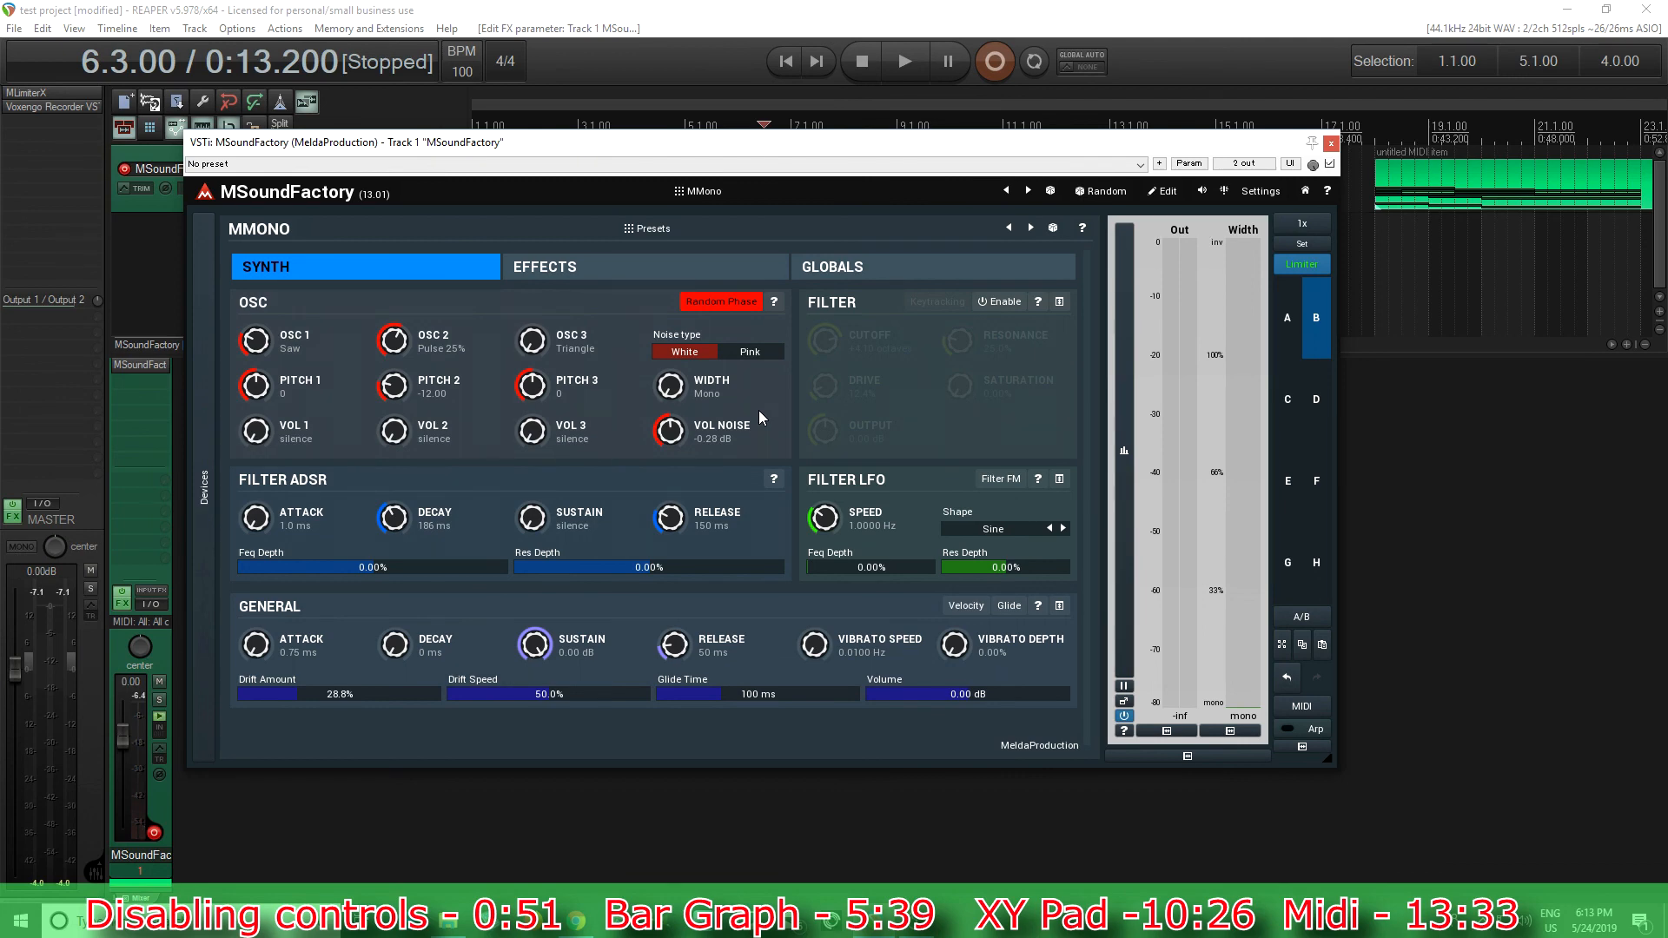
# Reopen the note mappings in the MIDI settings.
pyautogui.click(1302, 705)
pyautogui.click(832, 508)
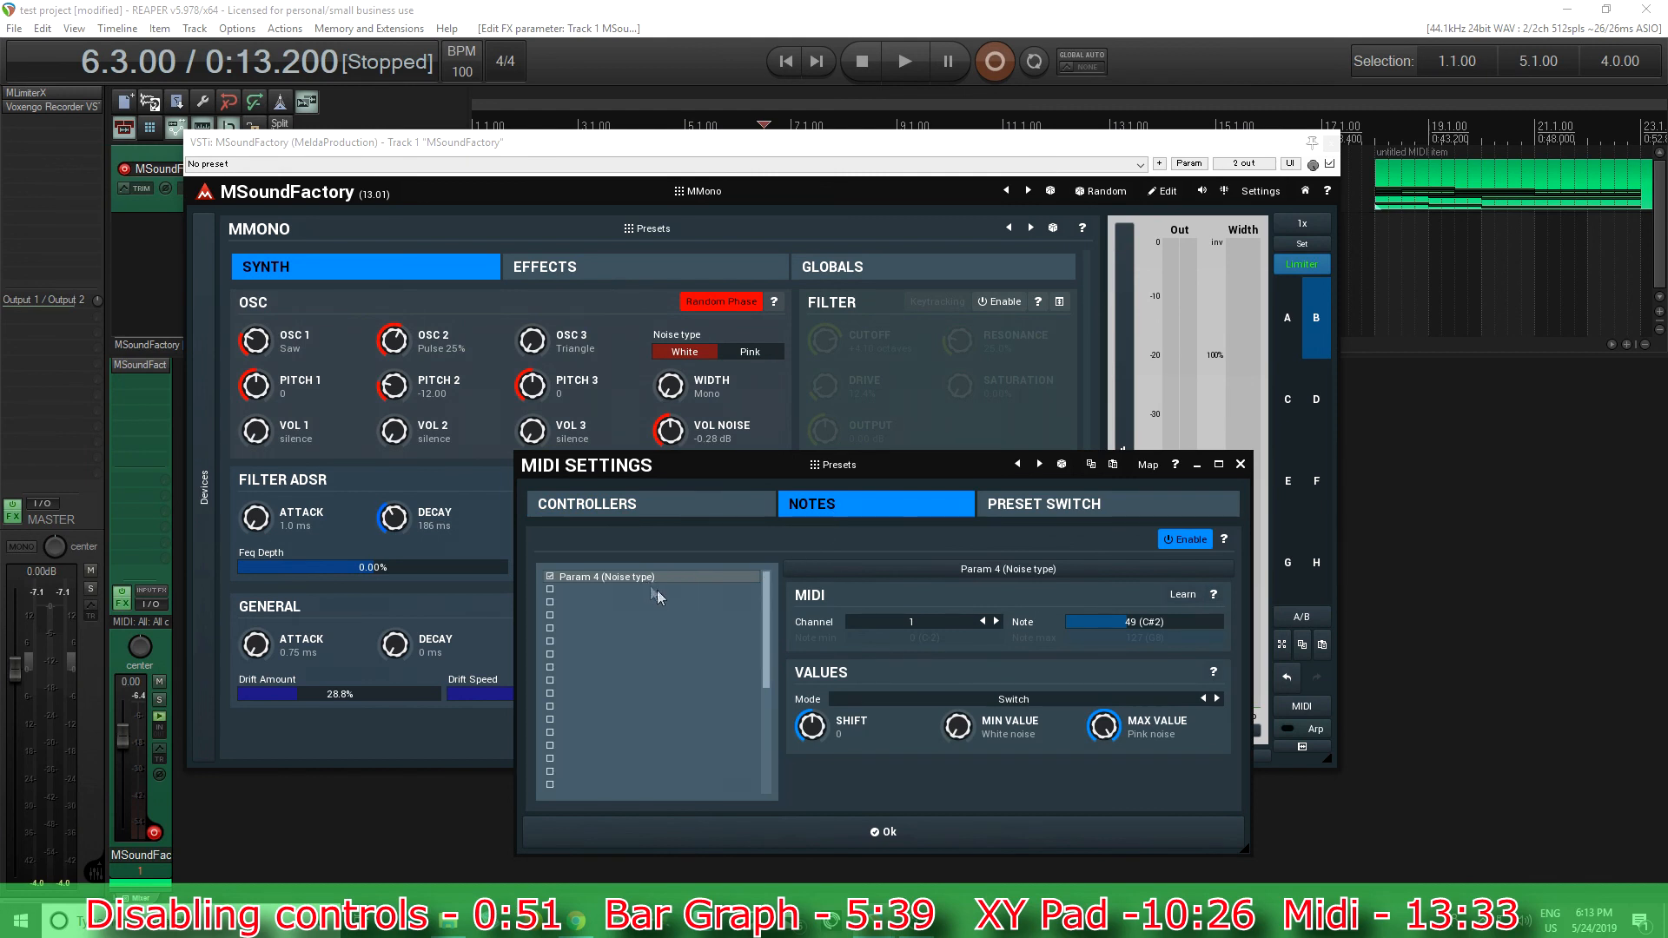